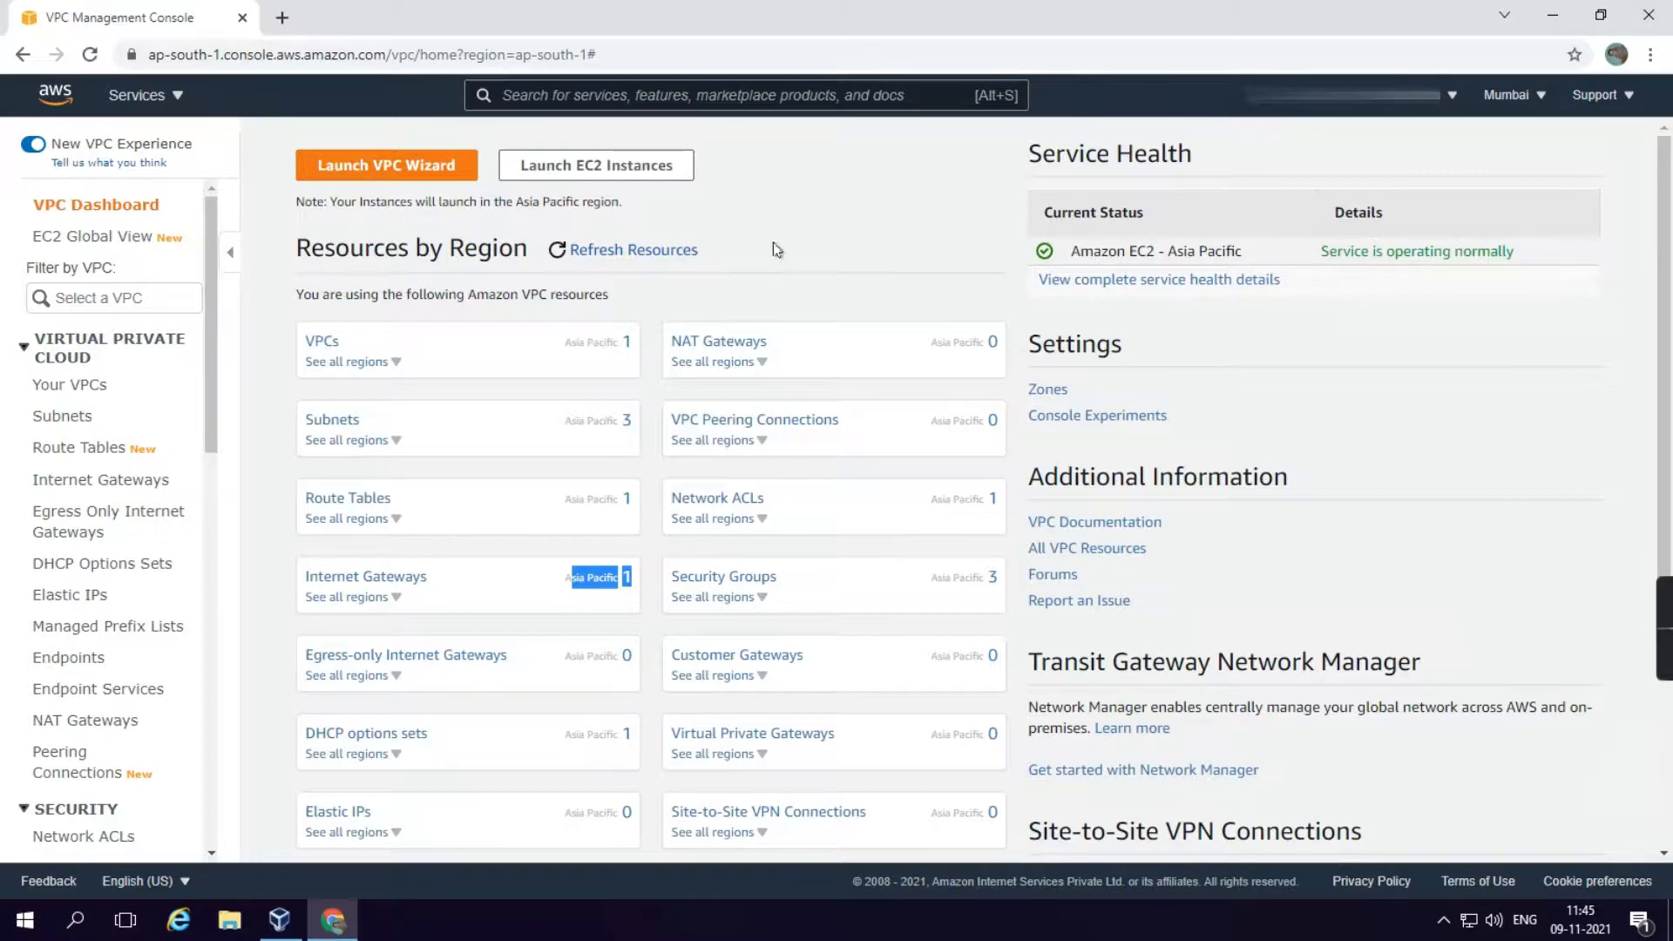
- Start creating a new VPC from the list of VPCs and name it MyVPC
click(54, 385)
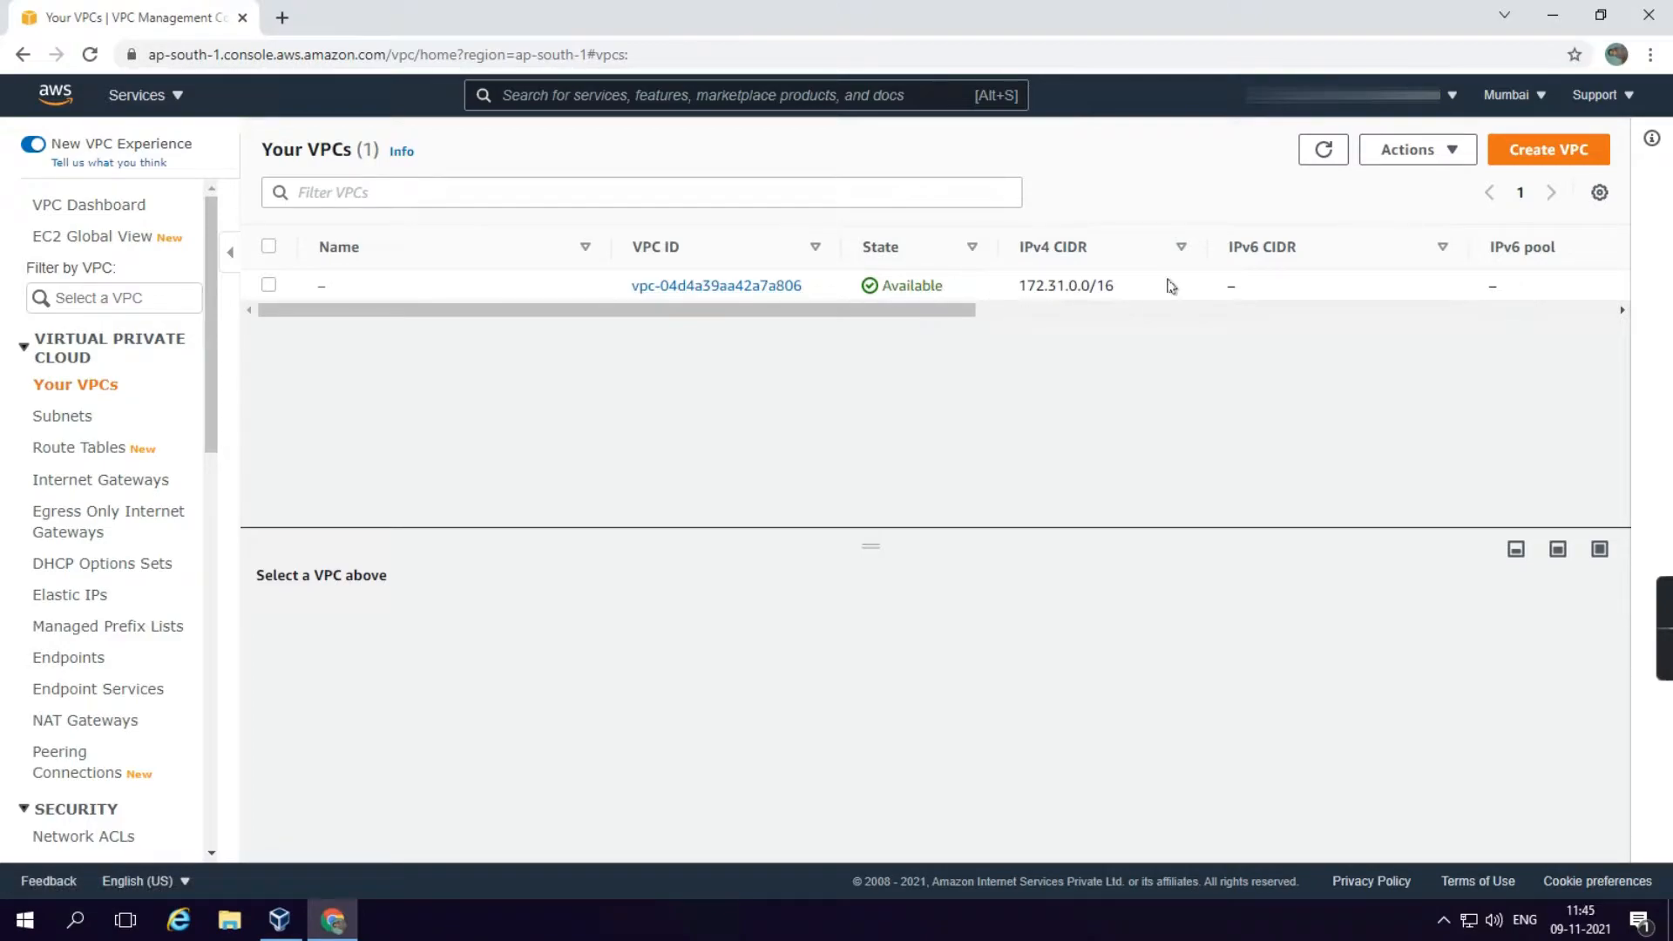
click(1539, 161)
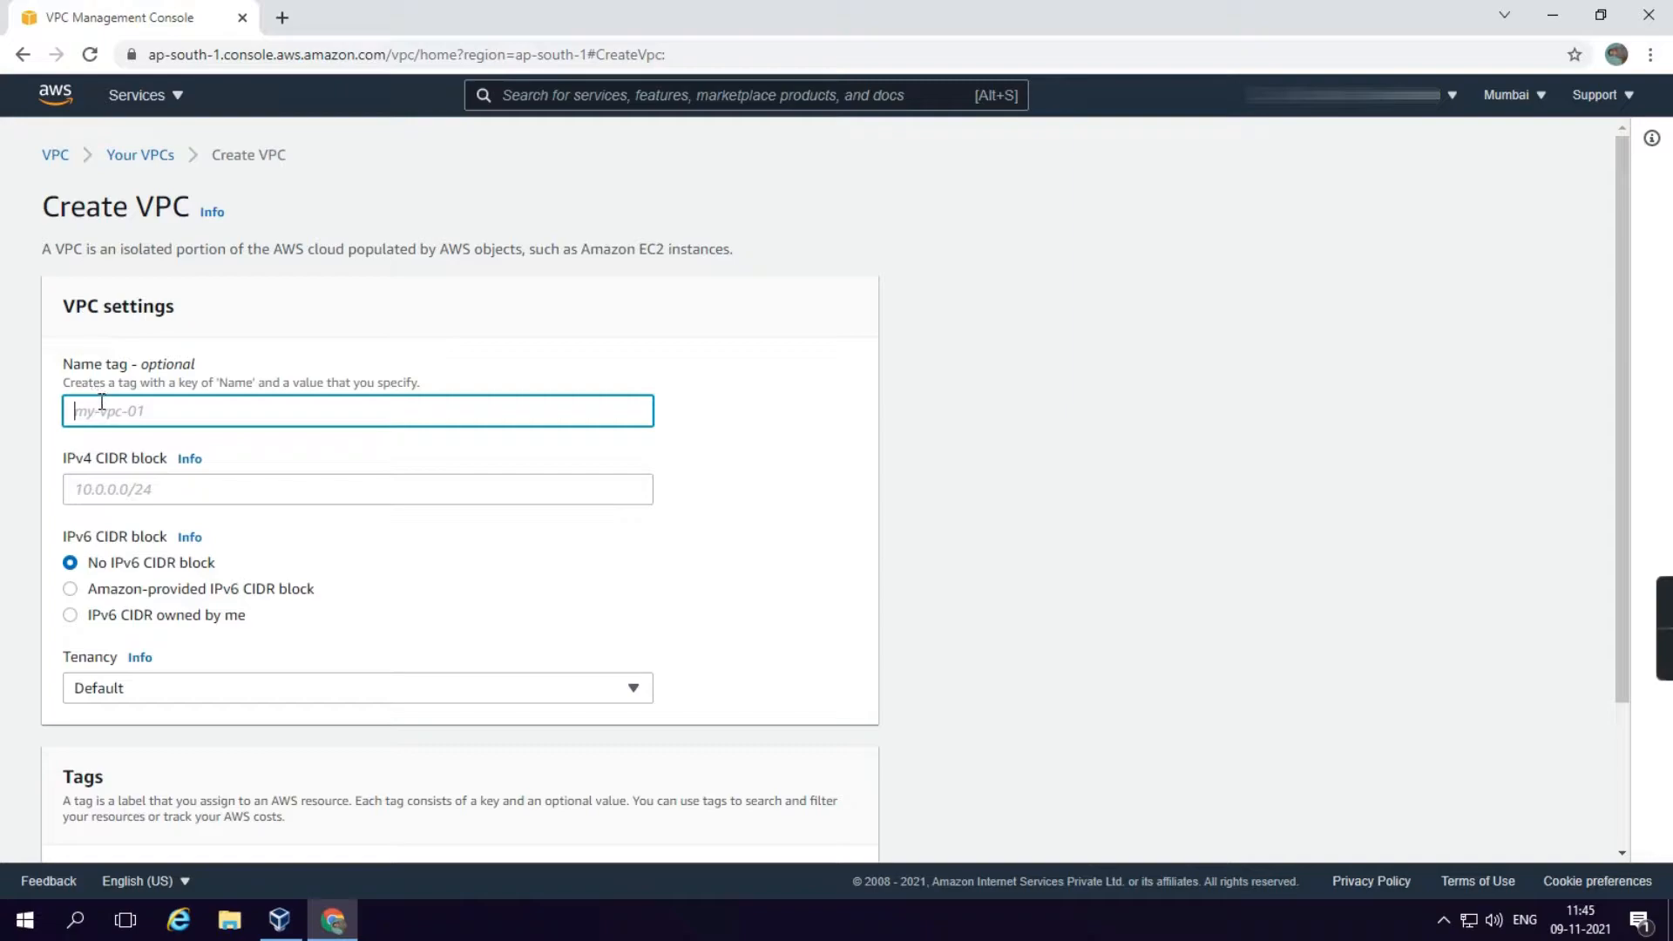
text(MY)
- Check the help on the IPv4 CIDR block and set the VPC's block to 10.0.0.0/16
click(79, 490)
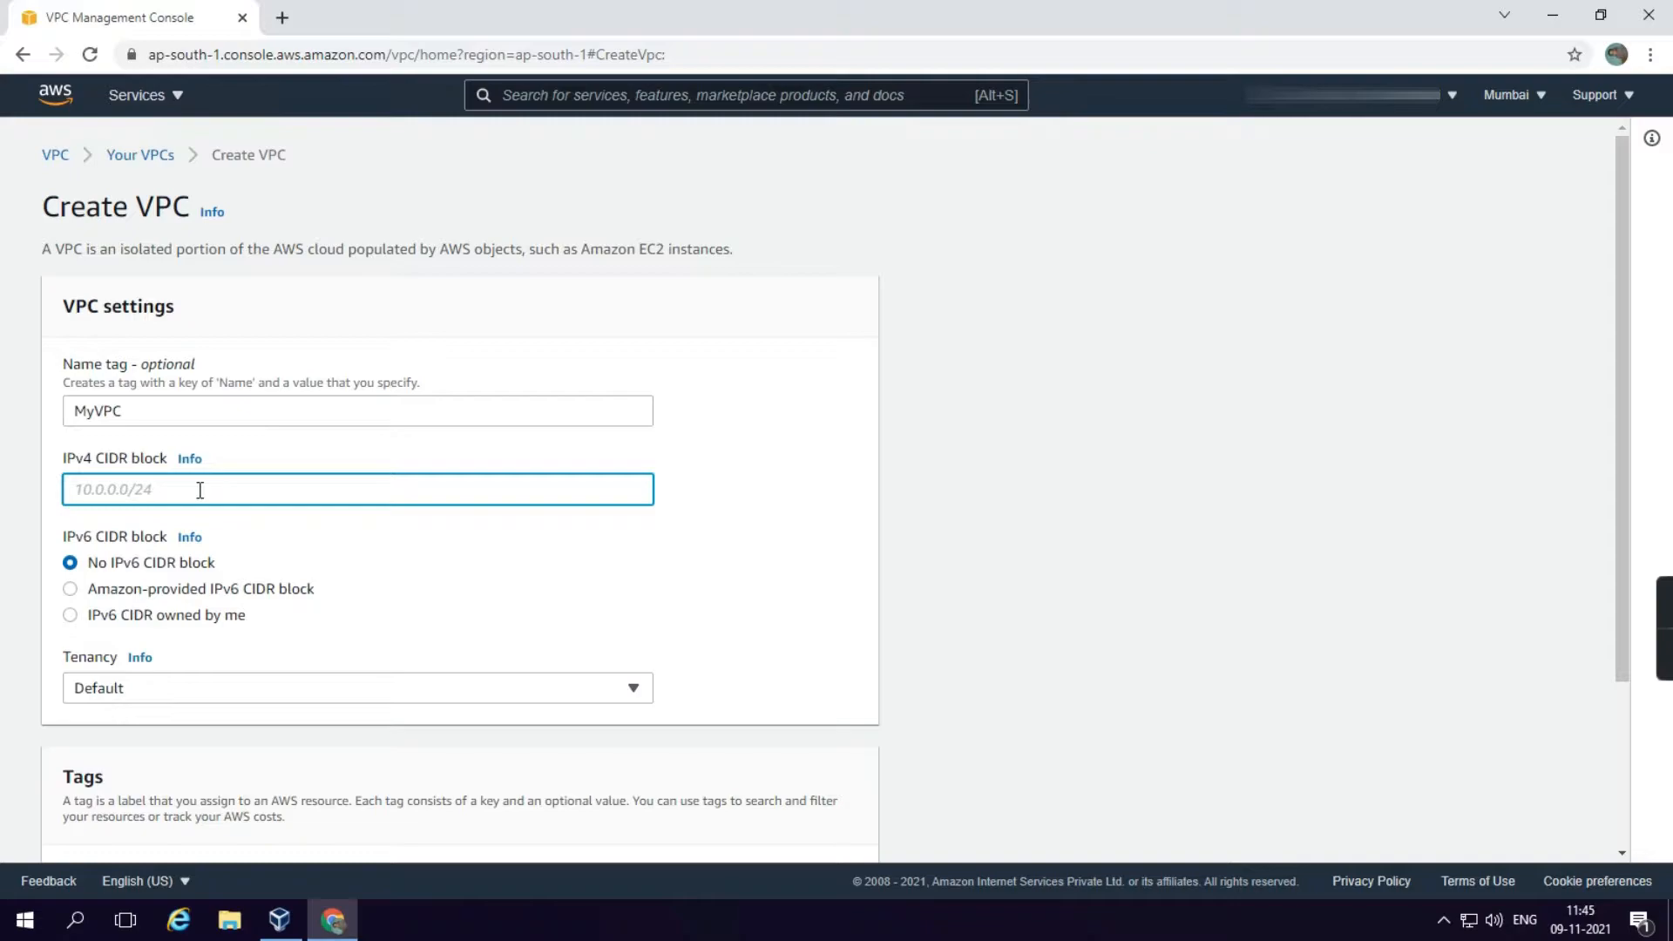
click(186, 459)
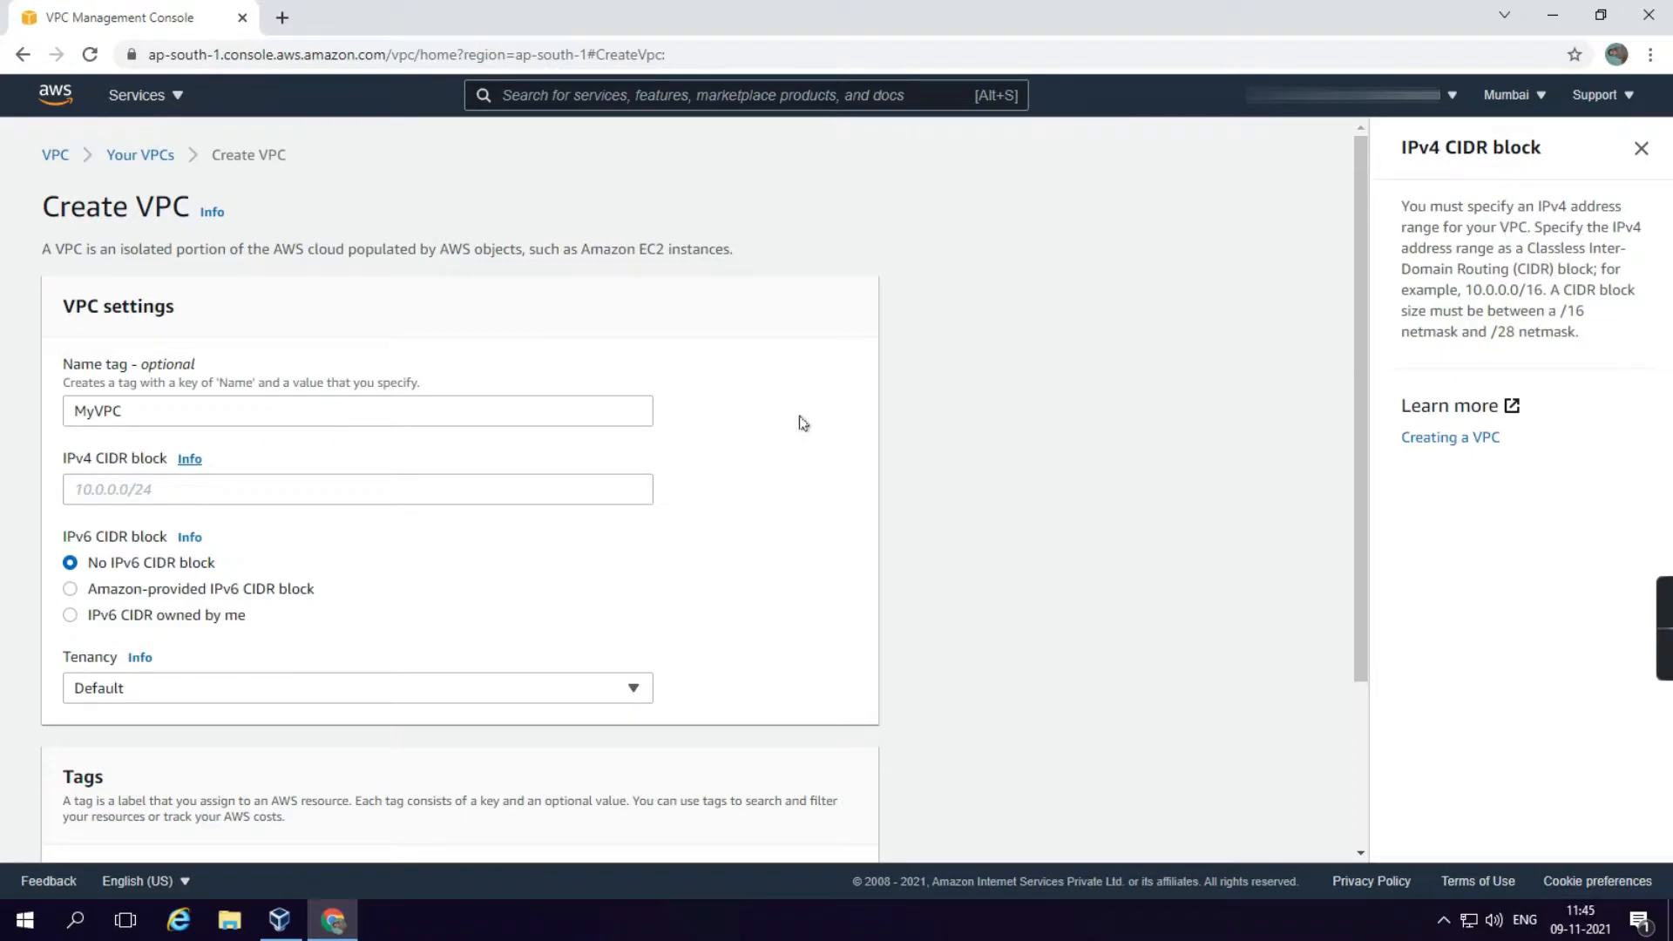
click(183, 492)
text(10.0.0.0/16)
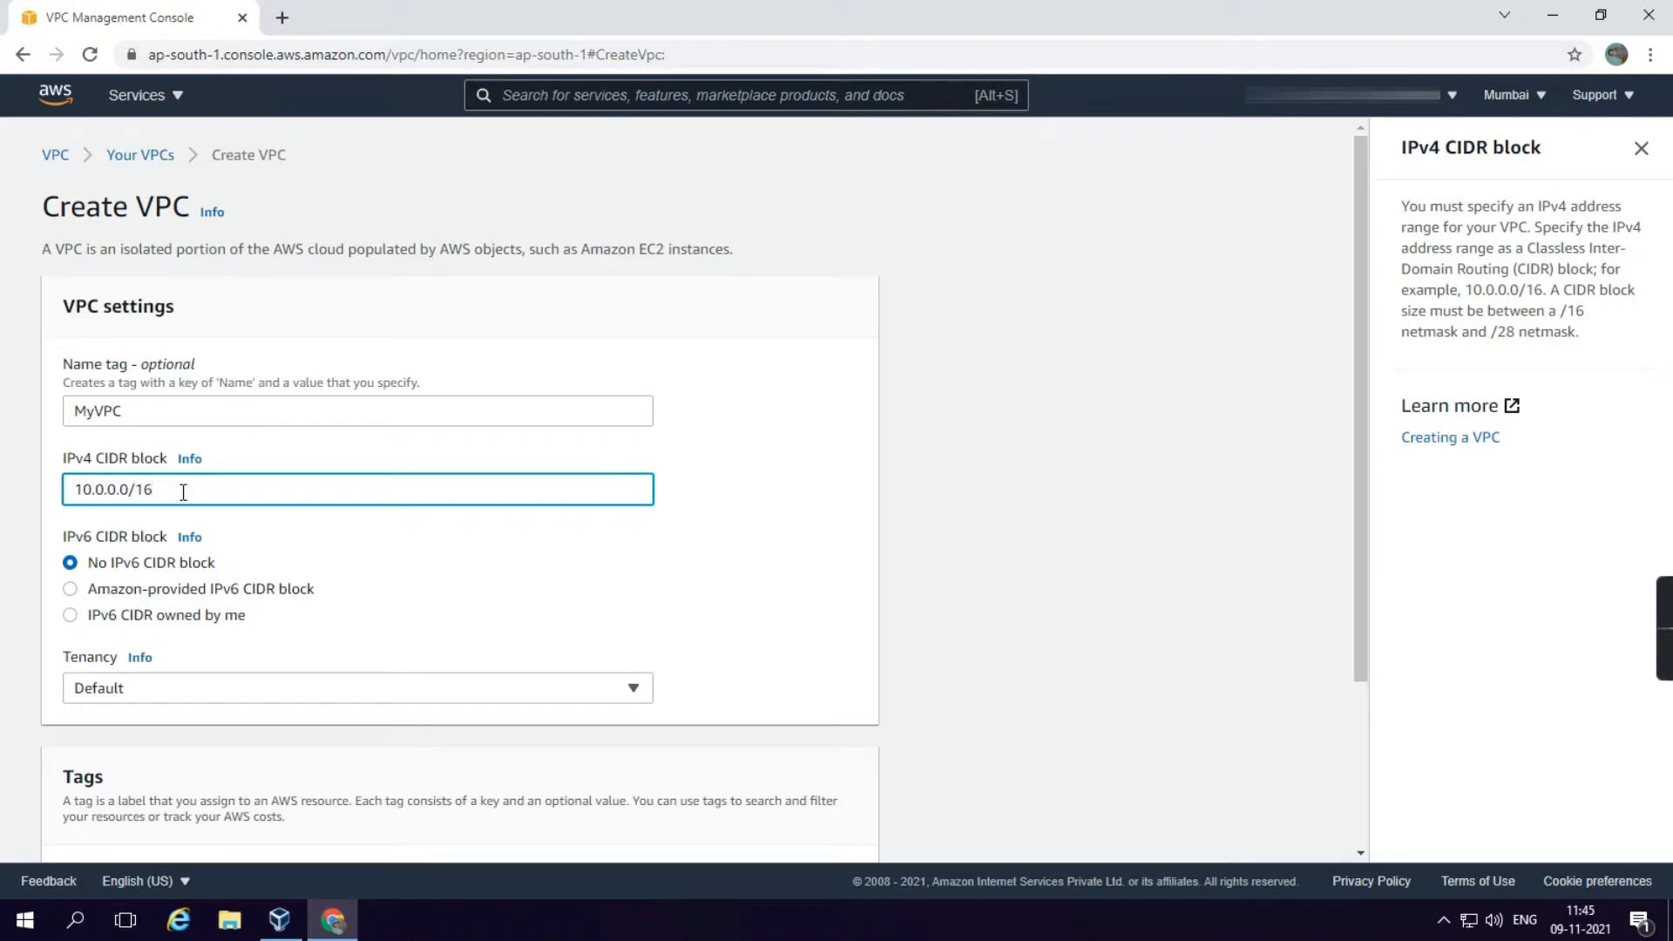
scroll(183, 492, down, 3)
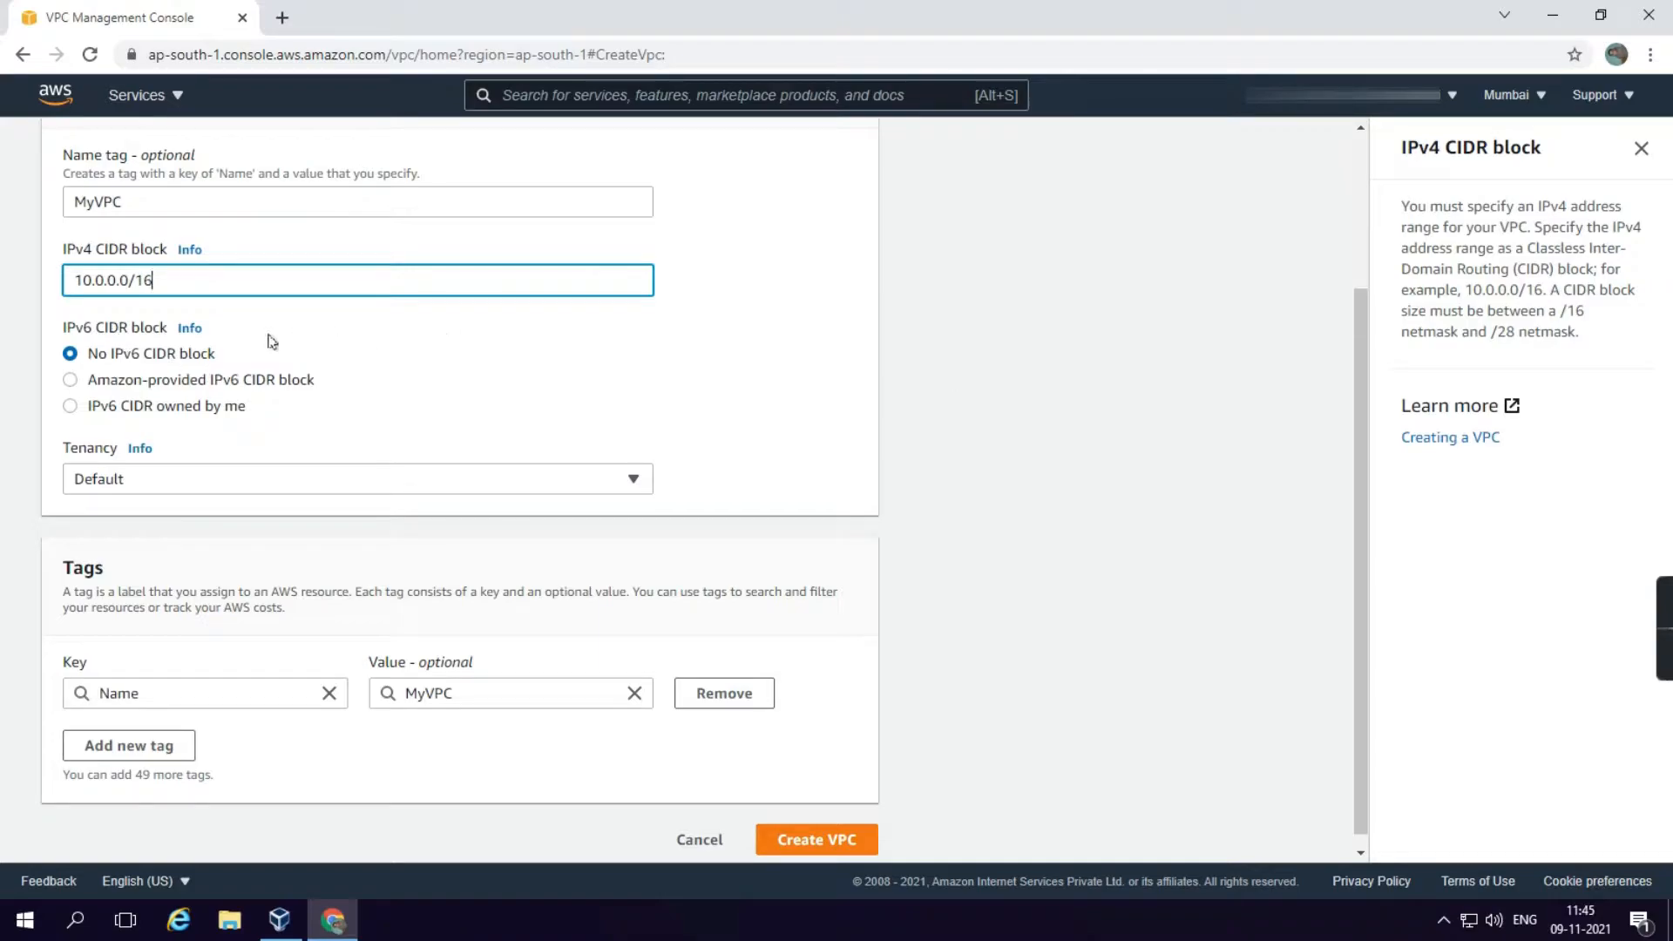
click(335, 405)
scroll(346, 408, down, 1)
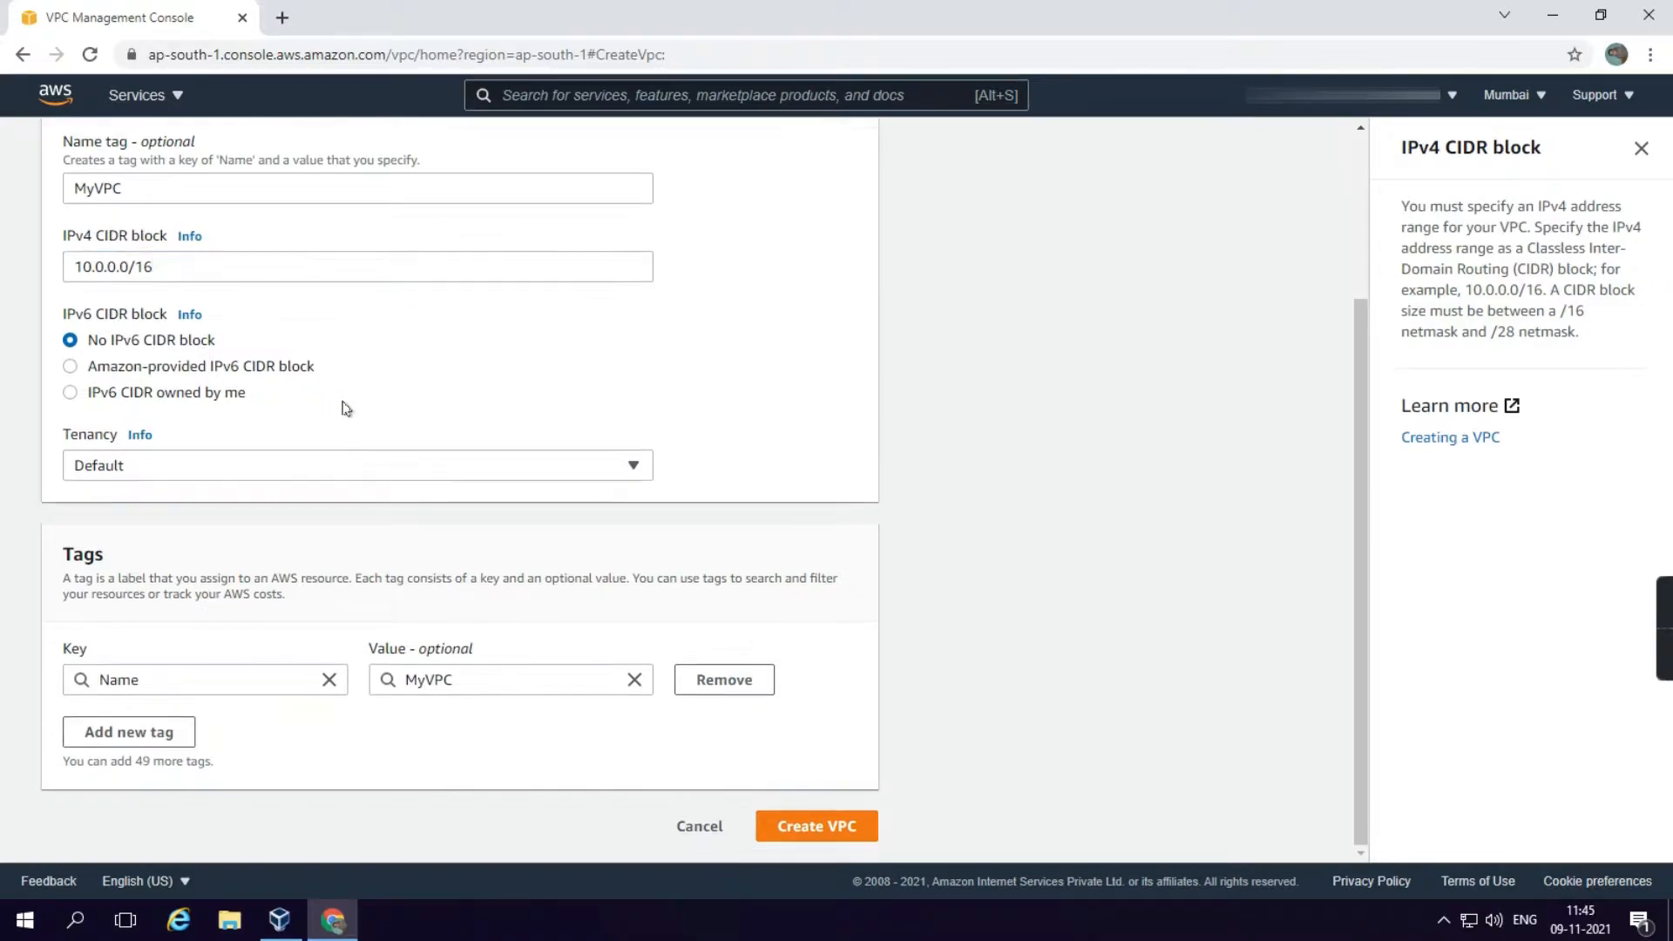
- Try Dedicated tenancy for the VPC and read the help text on tenancy
click(234, 463)
click(141, 528)
click(137, 441)
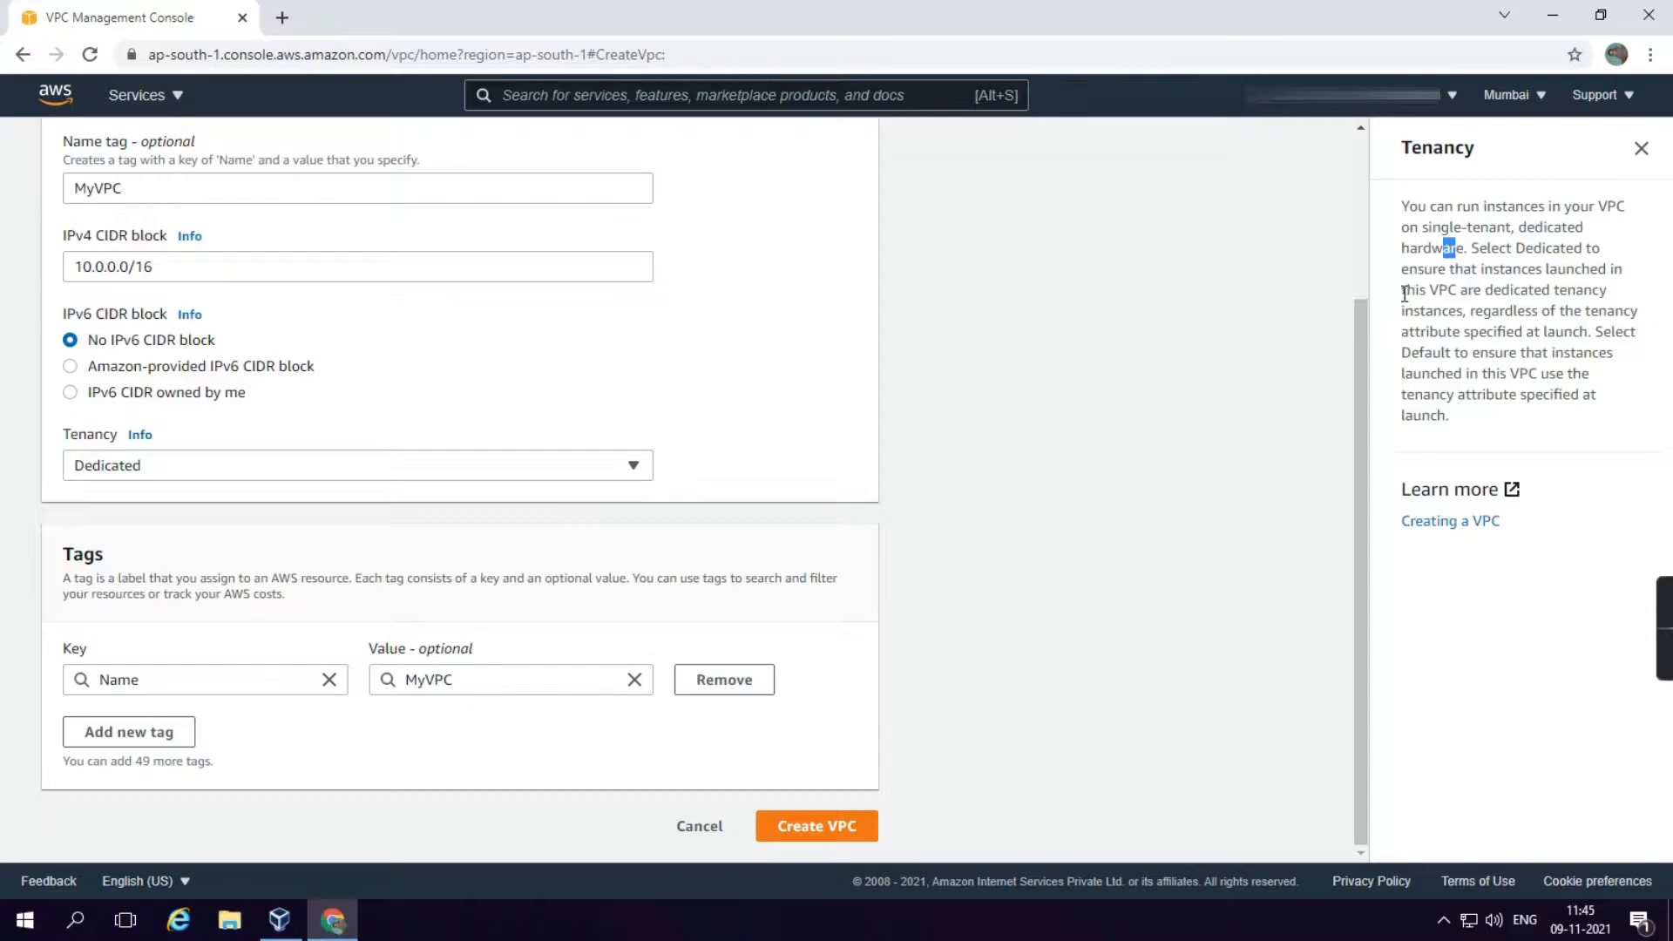
drag(1416, 289, 1448, 287)
drag(1527, 292, 1536, 292)
- Set the VPC's tenancy to Default and create the VPC
click(261, 462)
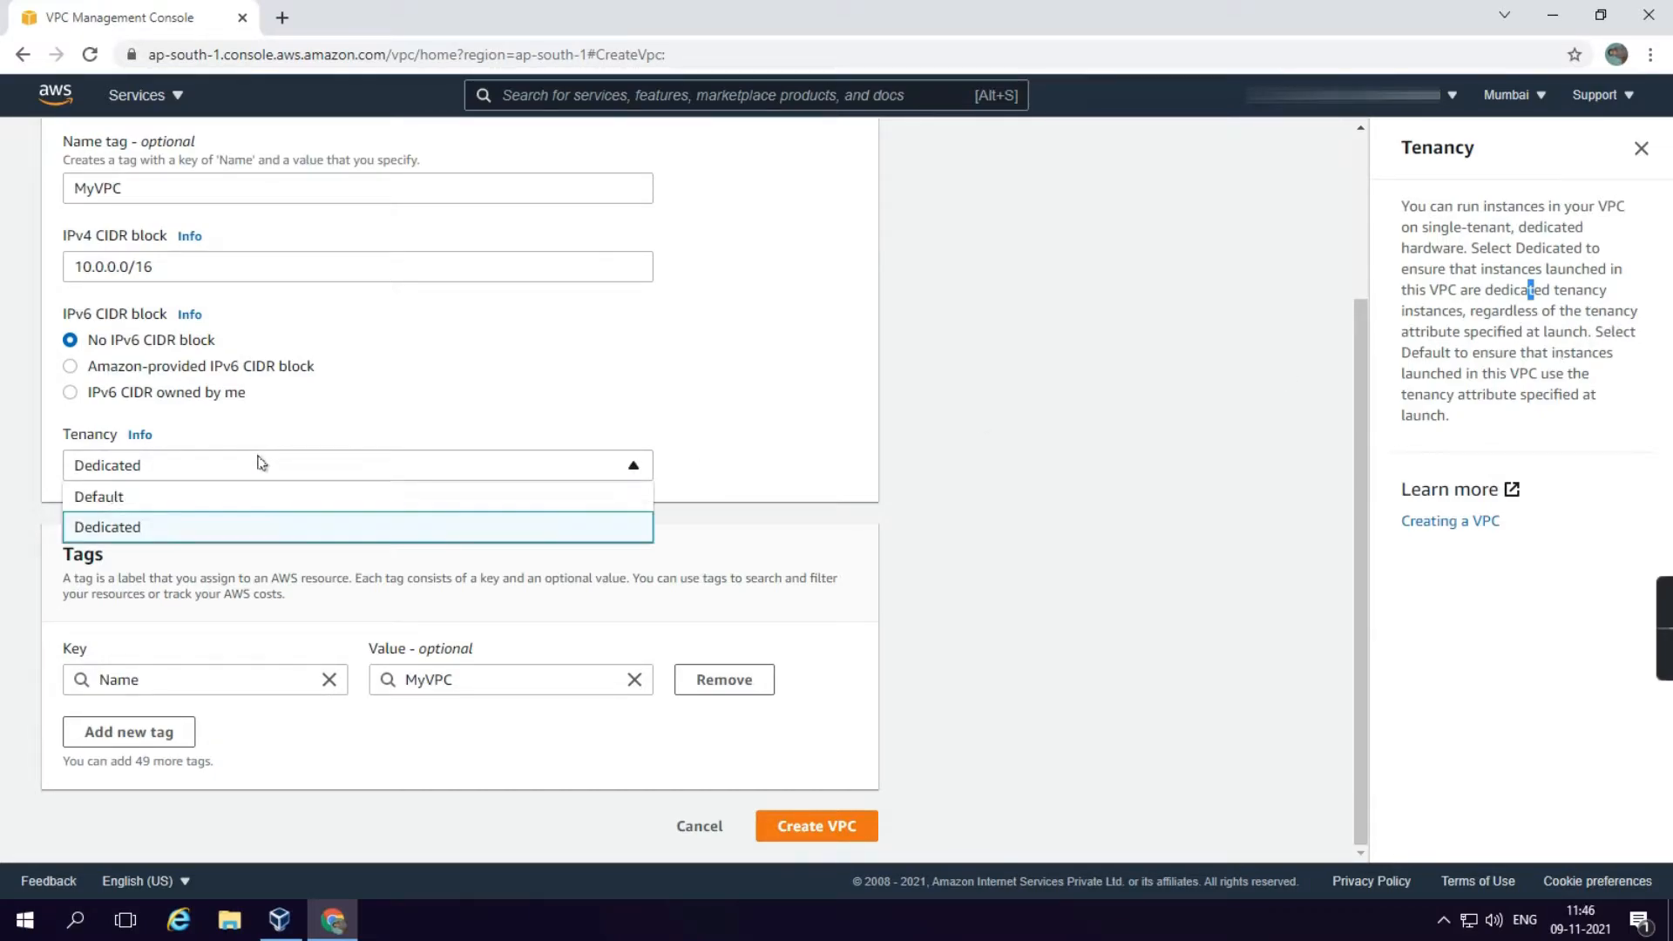
click(159, 499)
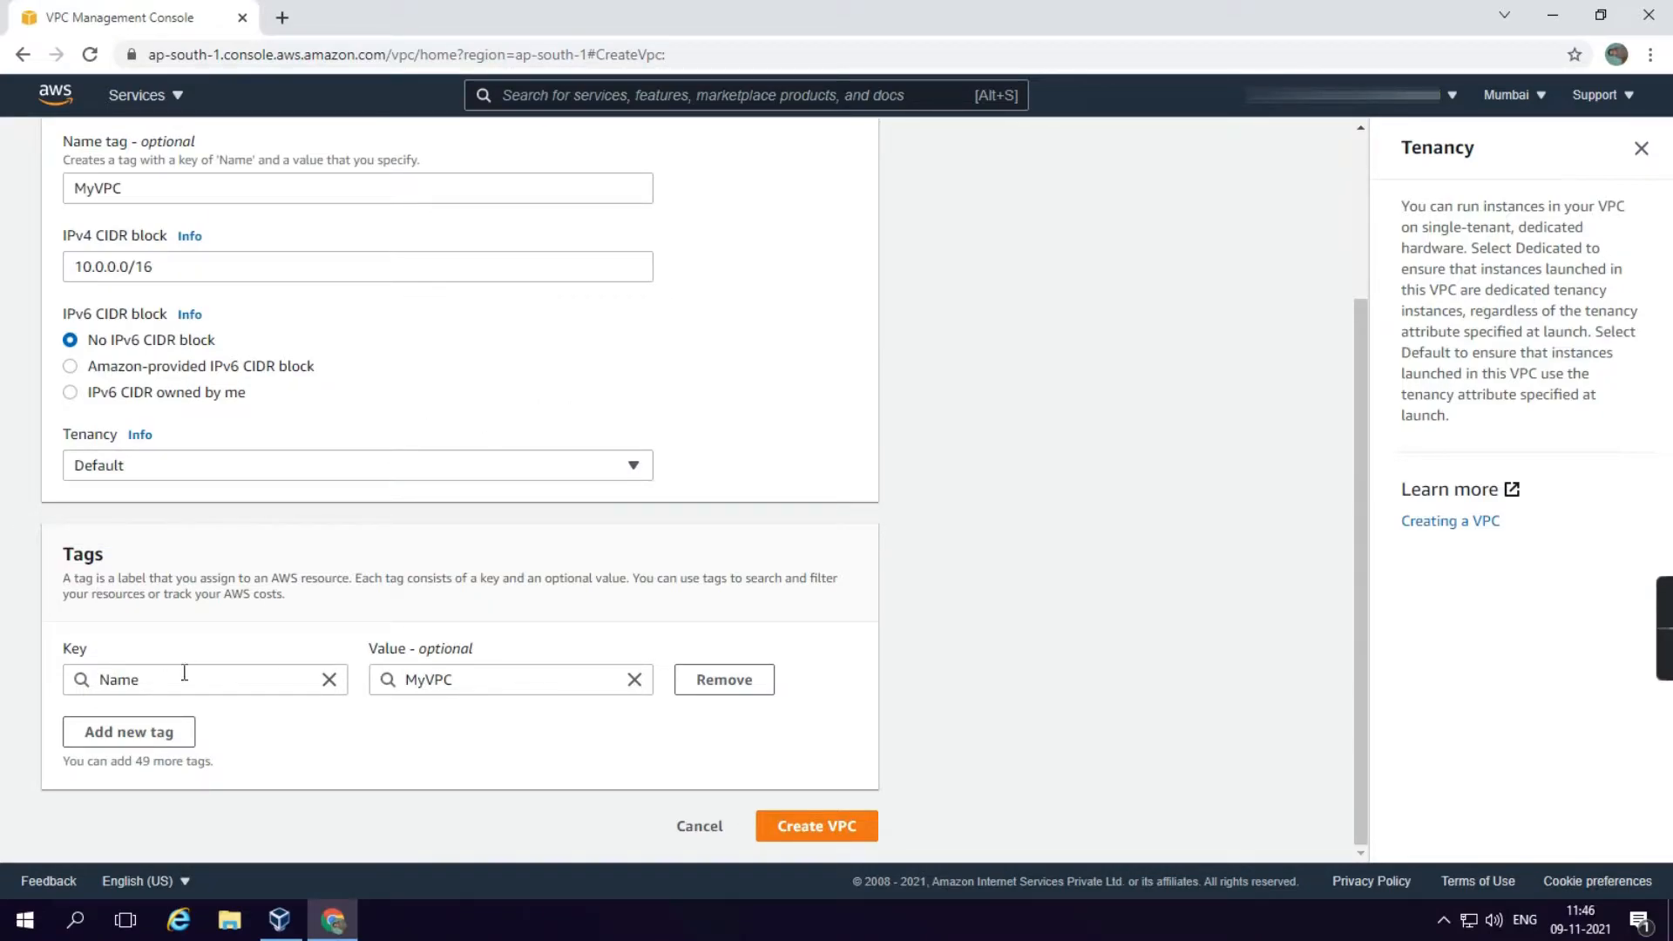
click(803, 823)
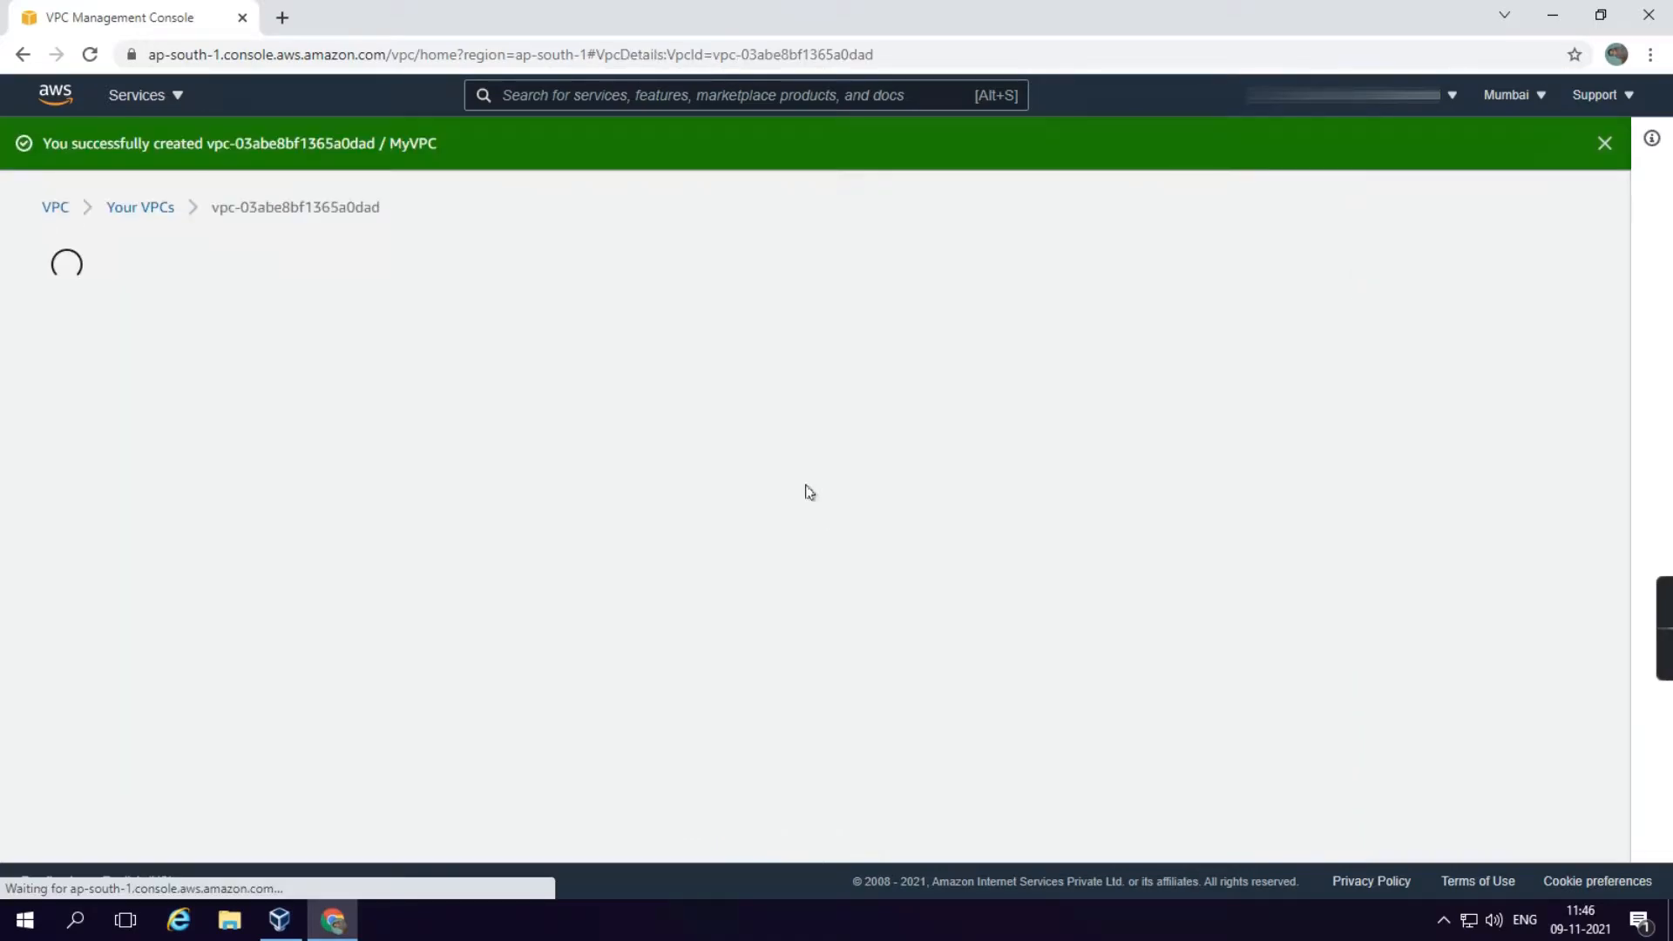
- Review the new VPC's details, including tenancy, state, DNS resolution and associated CIDRs
scroll(901, 342, down, 1)
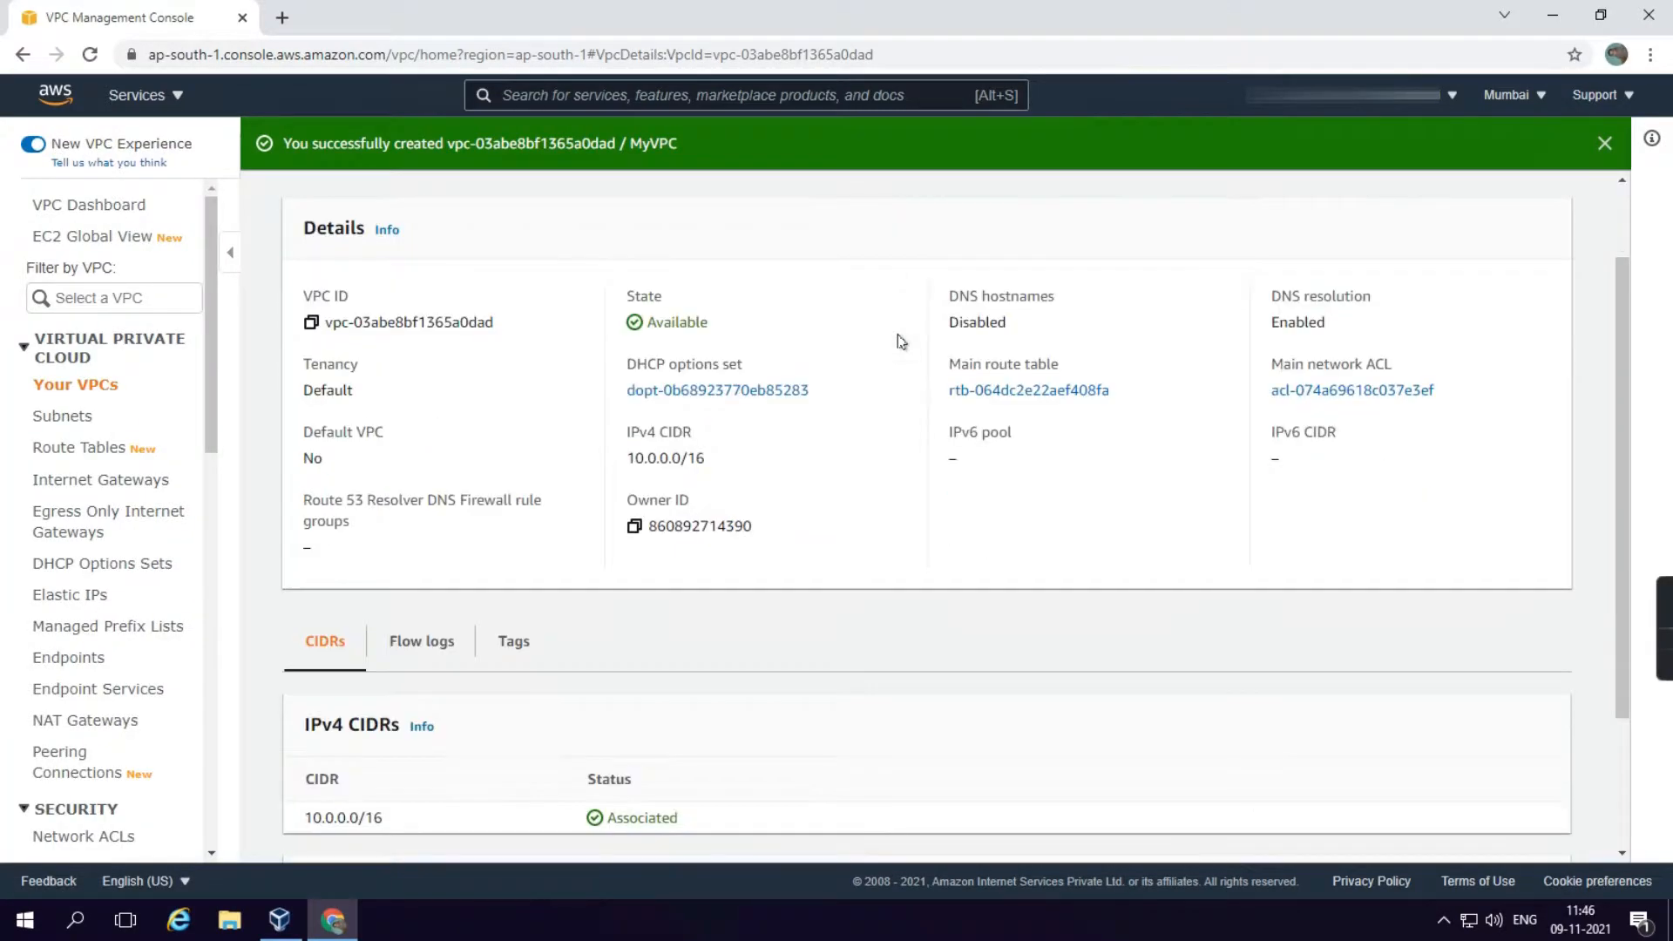
drag(357, 392, 353, 380)
drag(710, 326, 671, 324)
drag(1291, 302, 1309, 301)
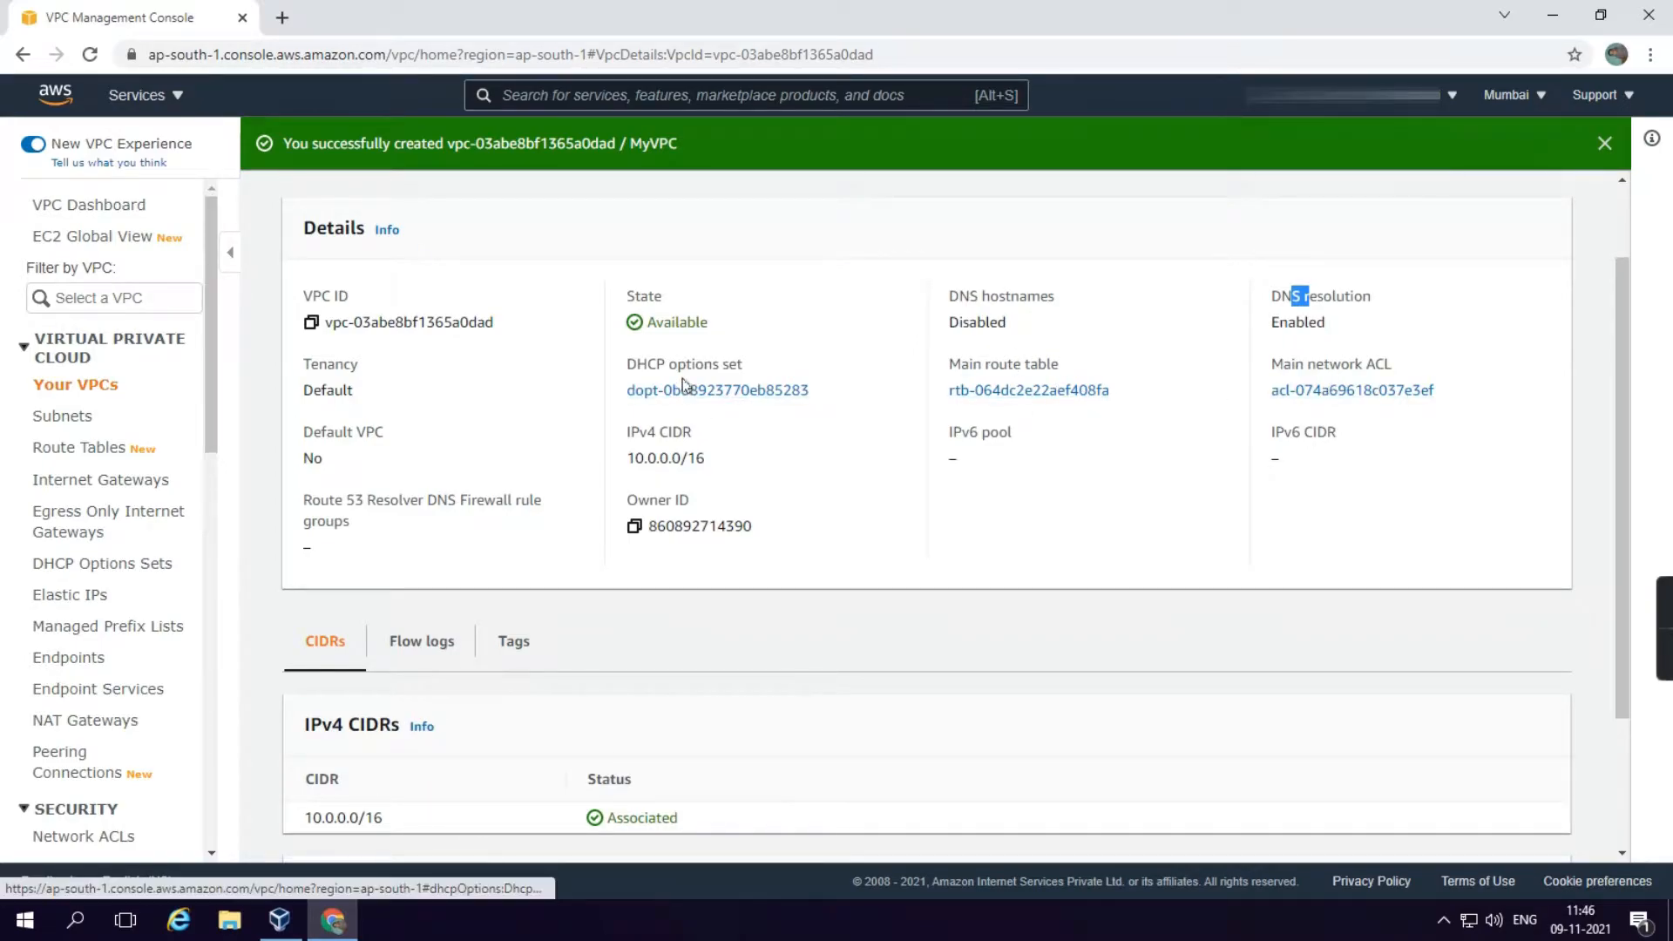
scroll(647, 501, down, 2)
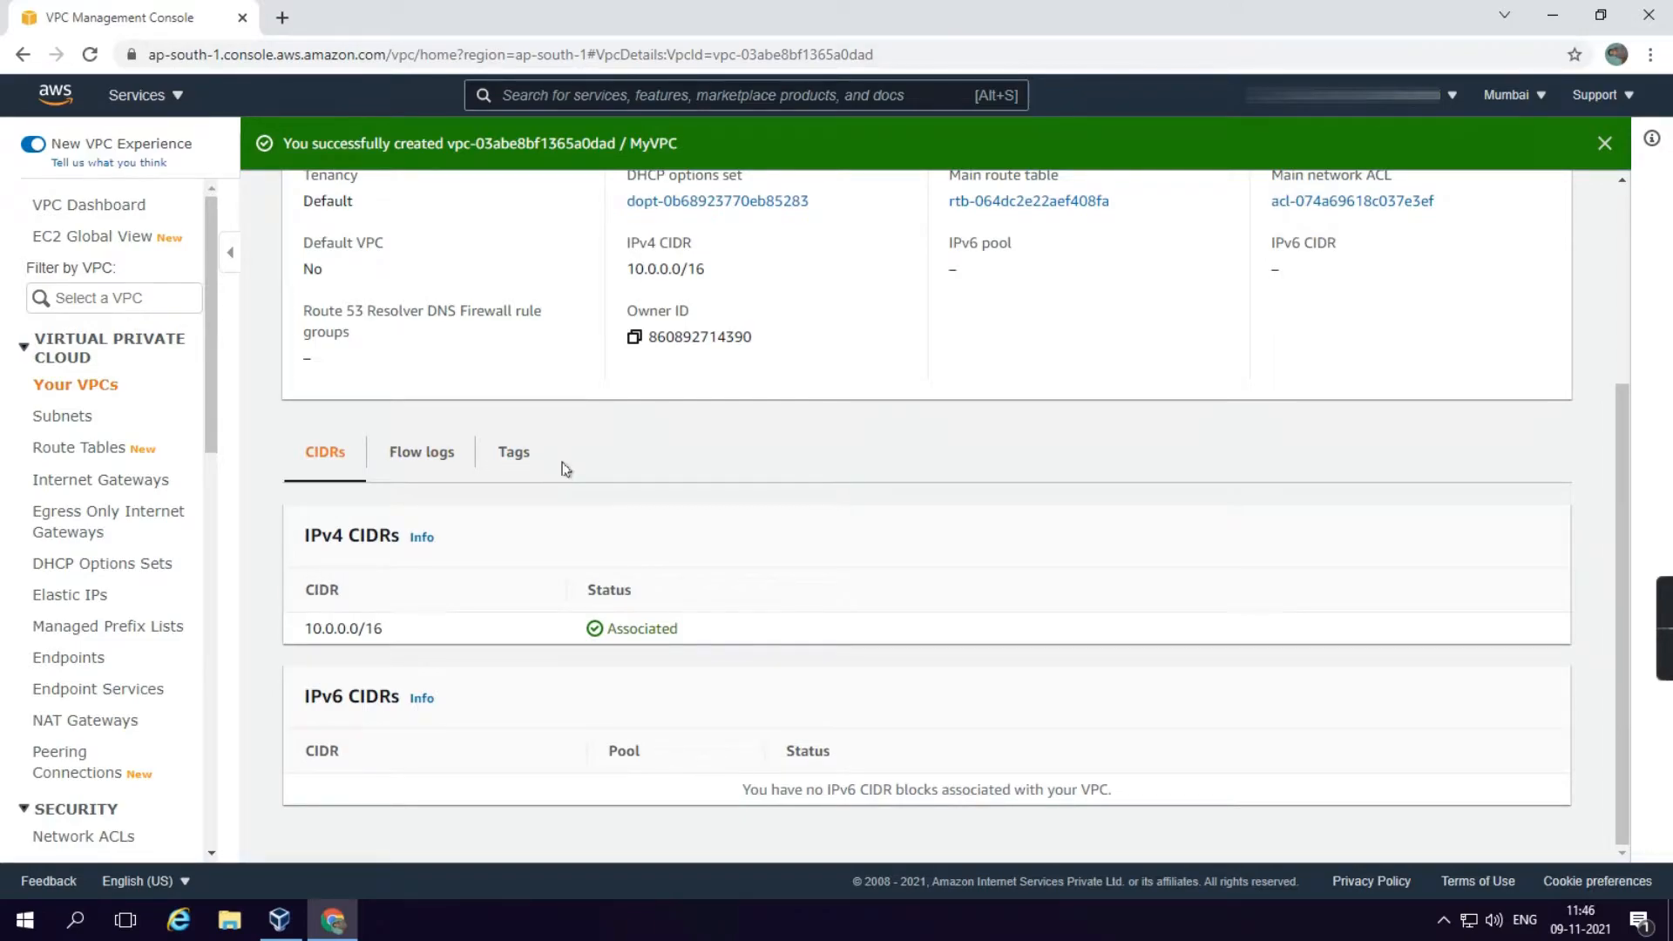
scroll(540, 466, up, 2)
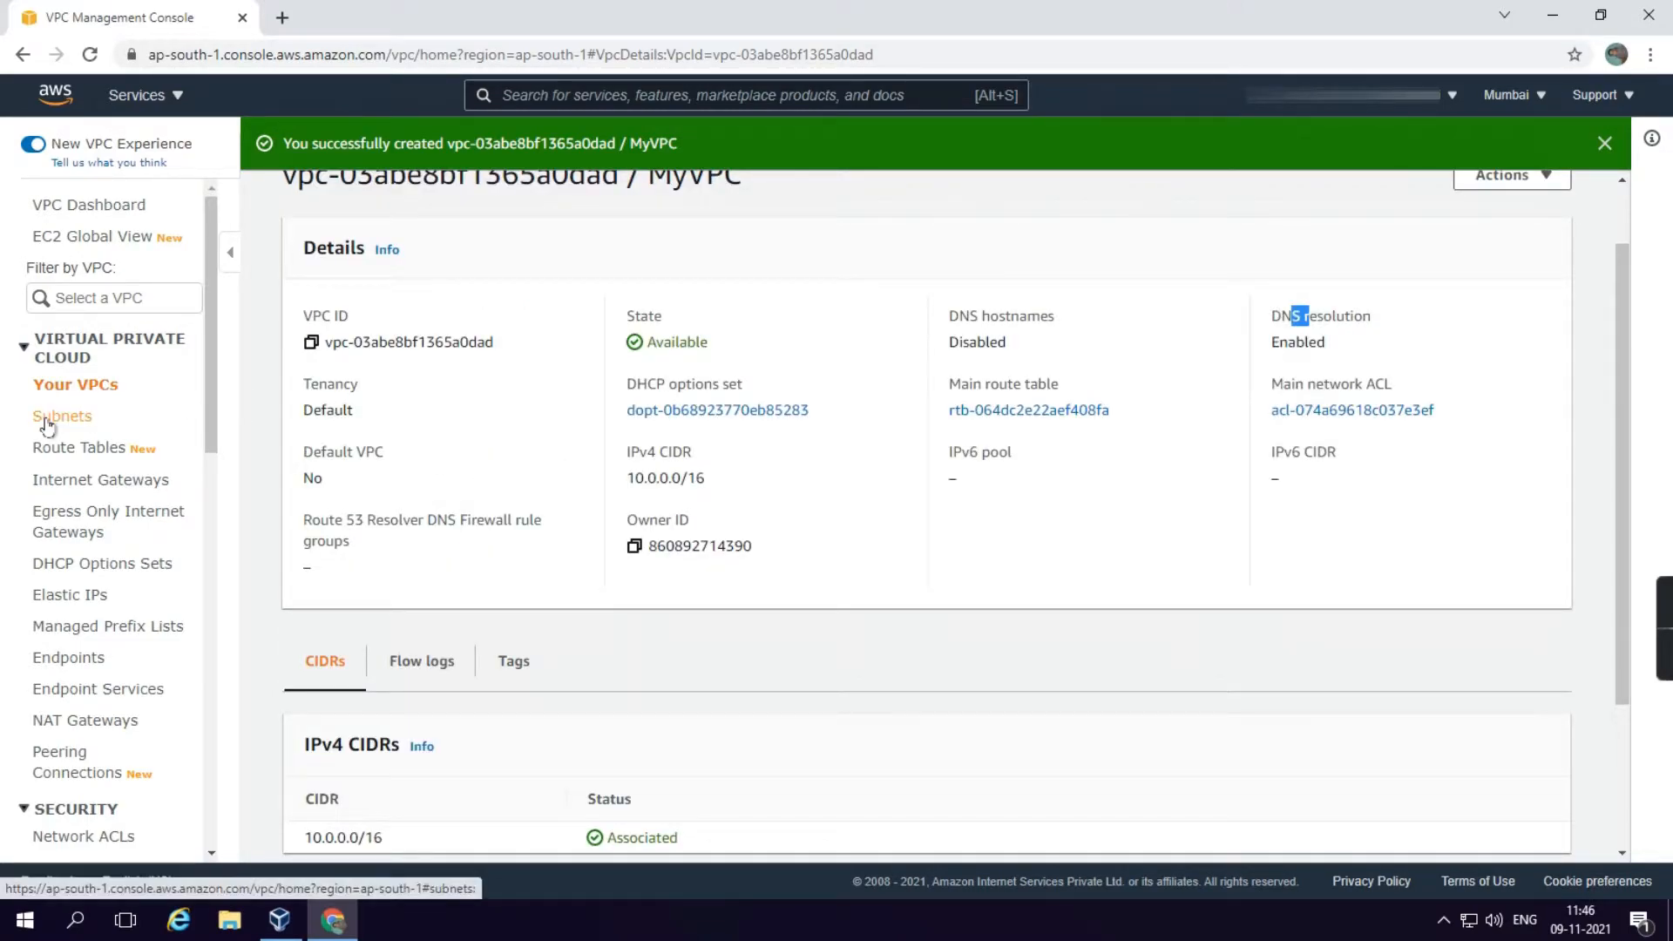
- Start creating a new subnet and choose MyVPC as the VPC it belongs to
click(162, 410)
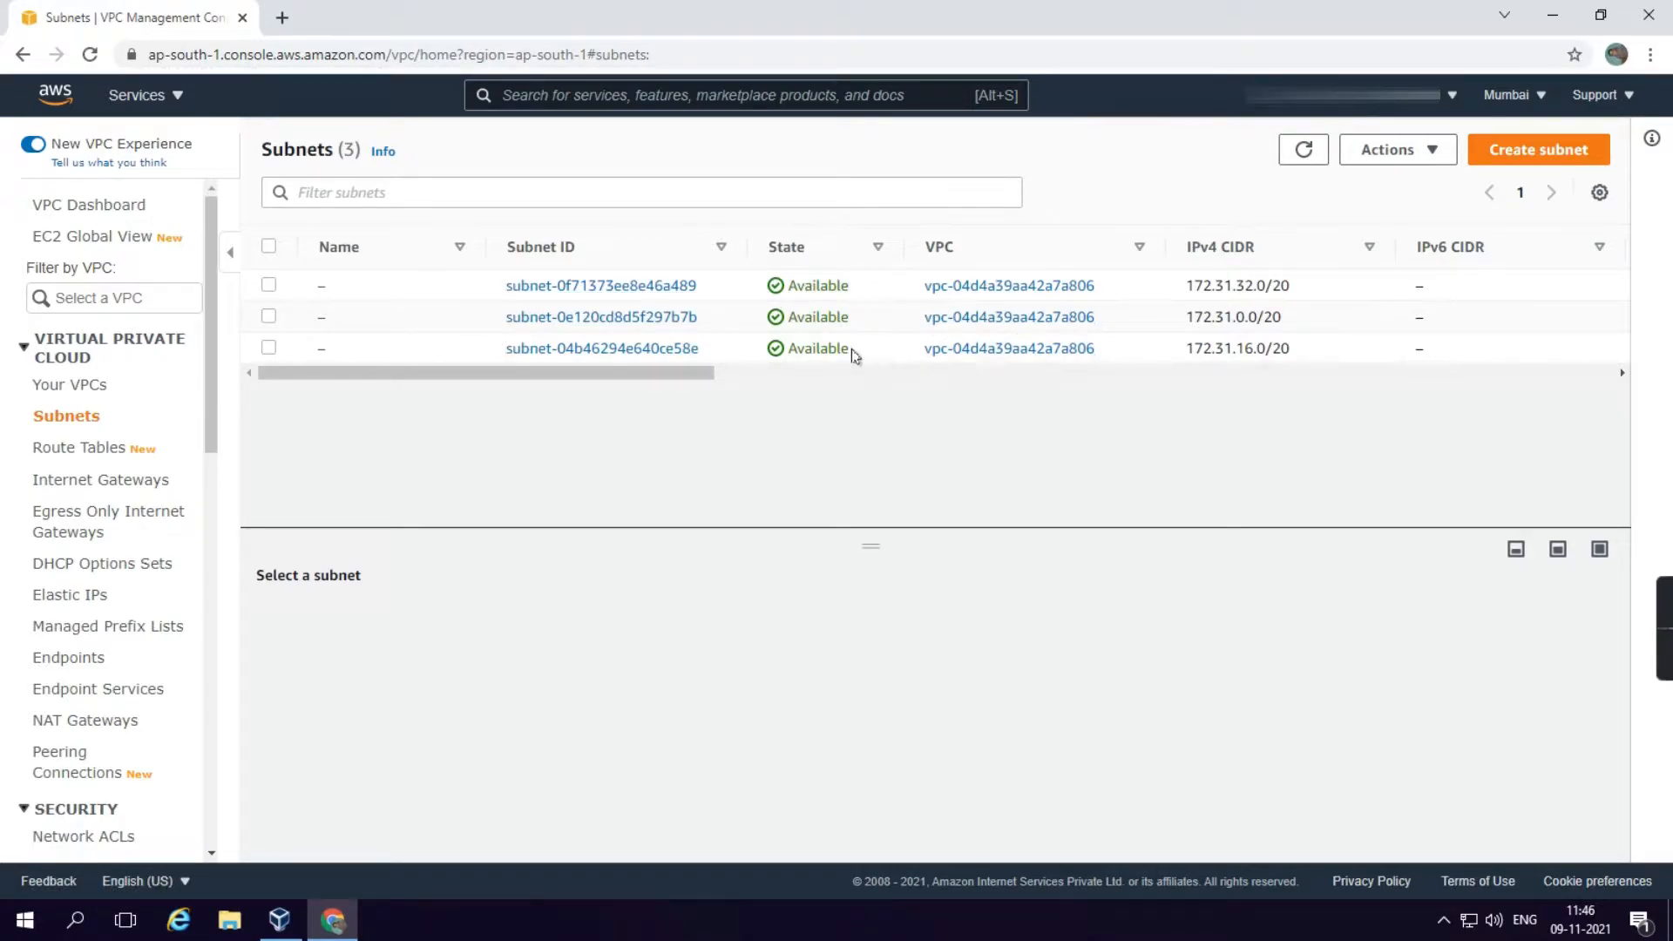
click(1516, 160)
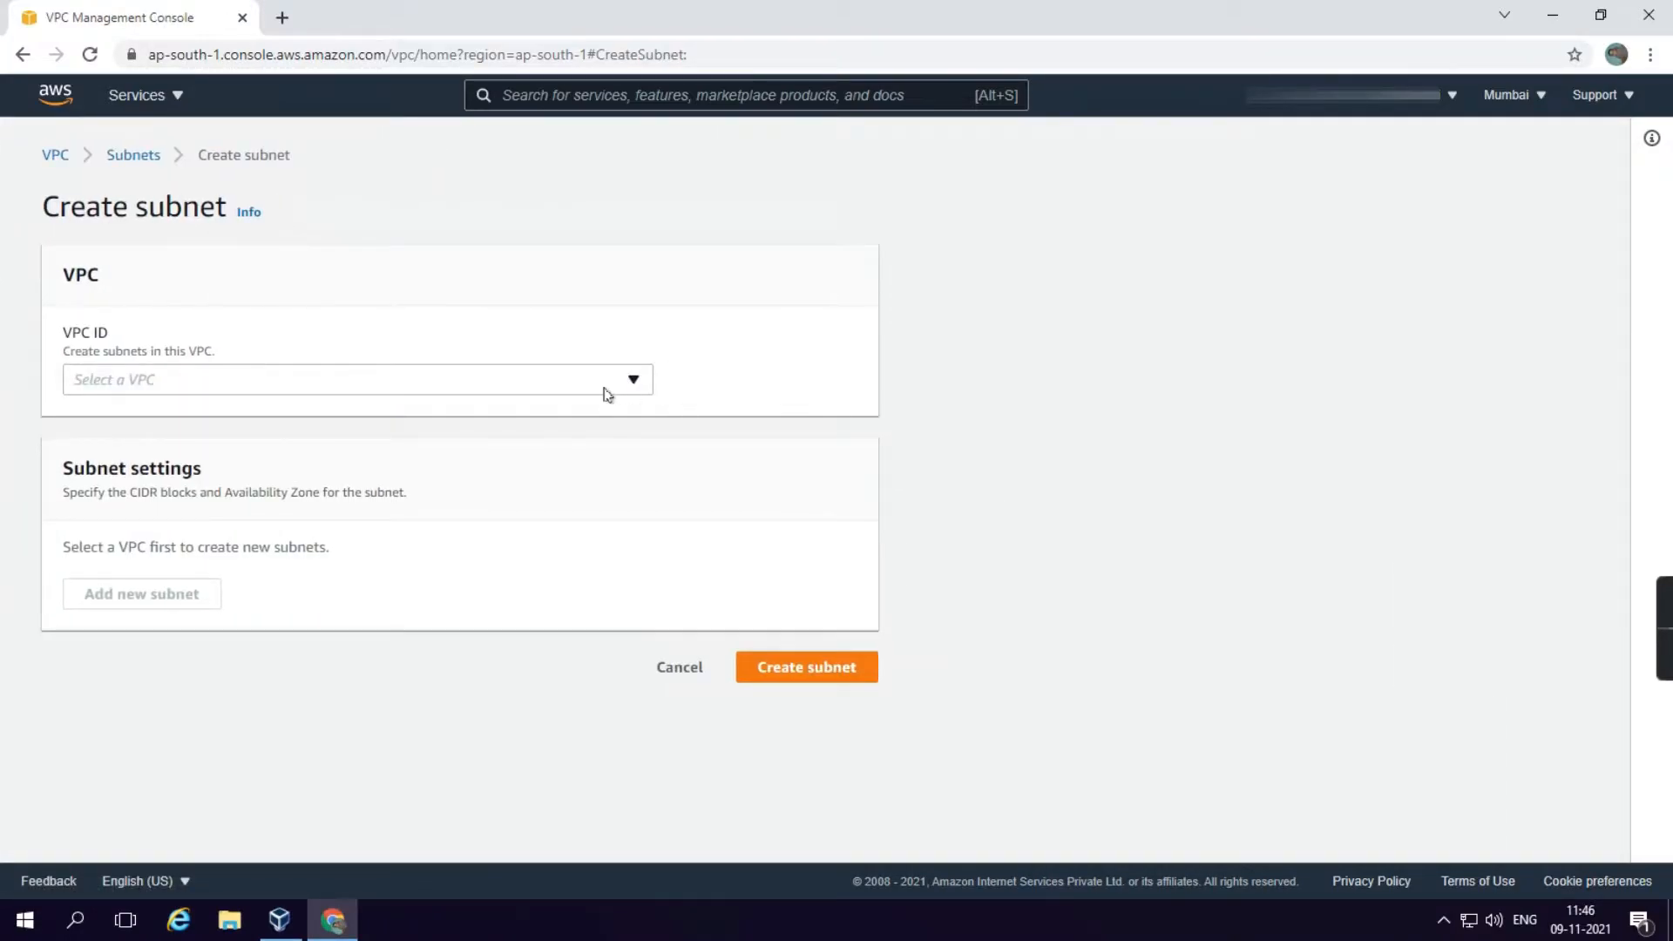
click(608, 387)
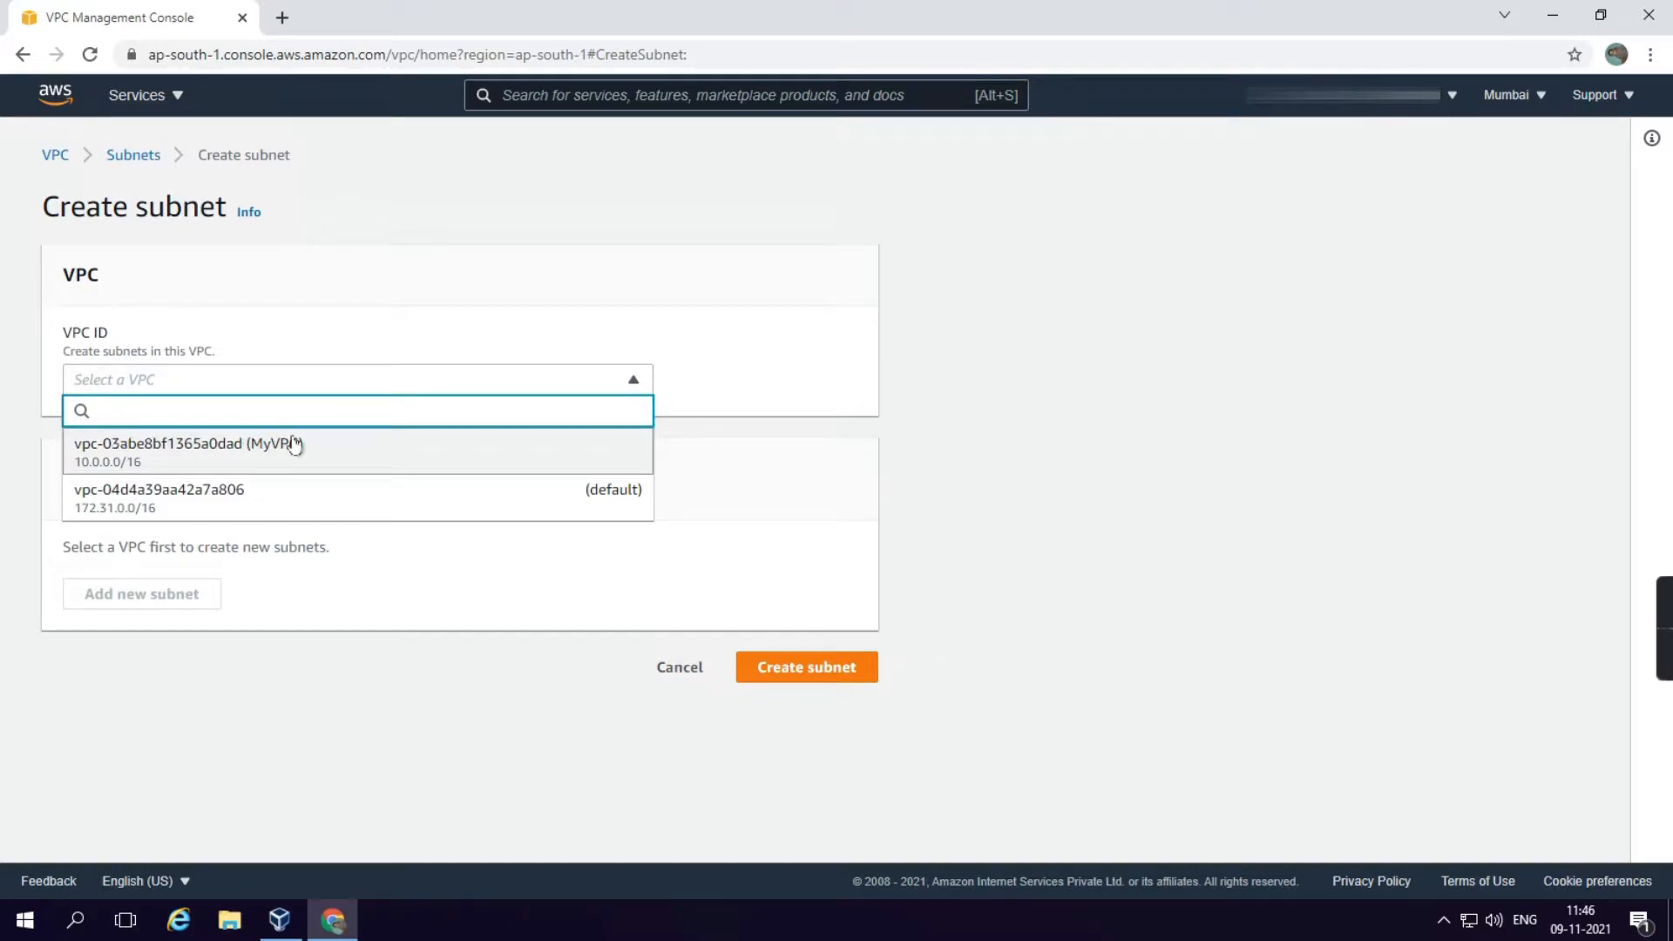
click(252, 452)
- Name the new subnet Subnet-VPC in its subnet settings
scroll(311, 543, down, 3)
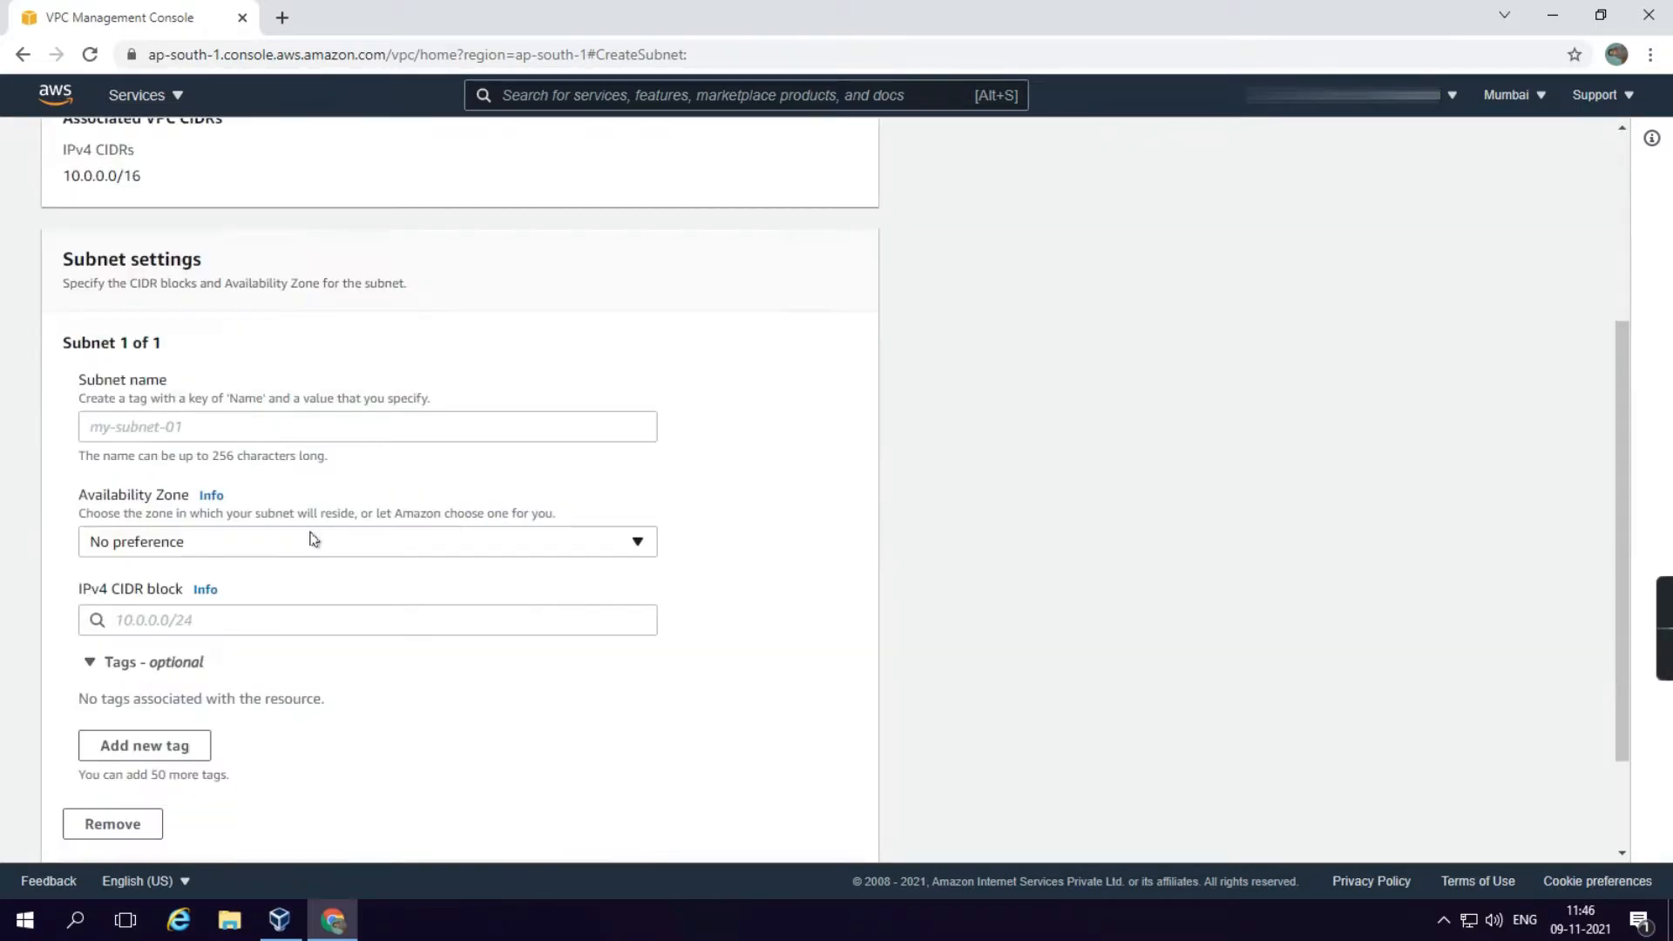
click(197, 431)
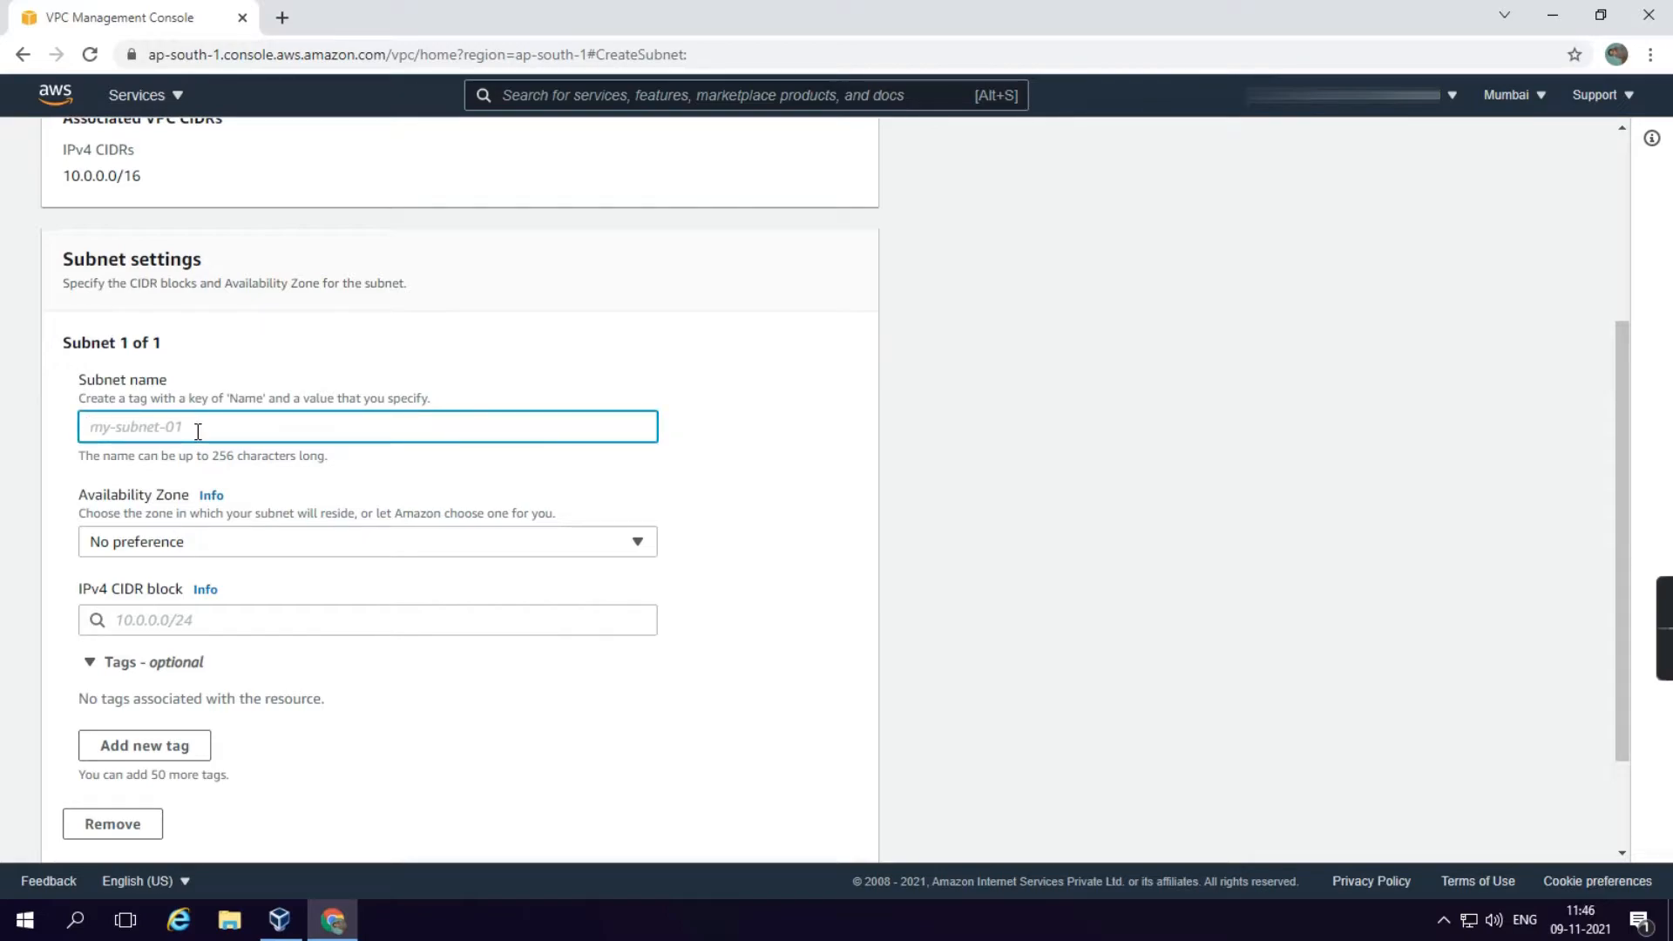
text(Subnet-)
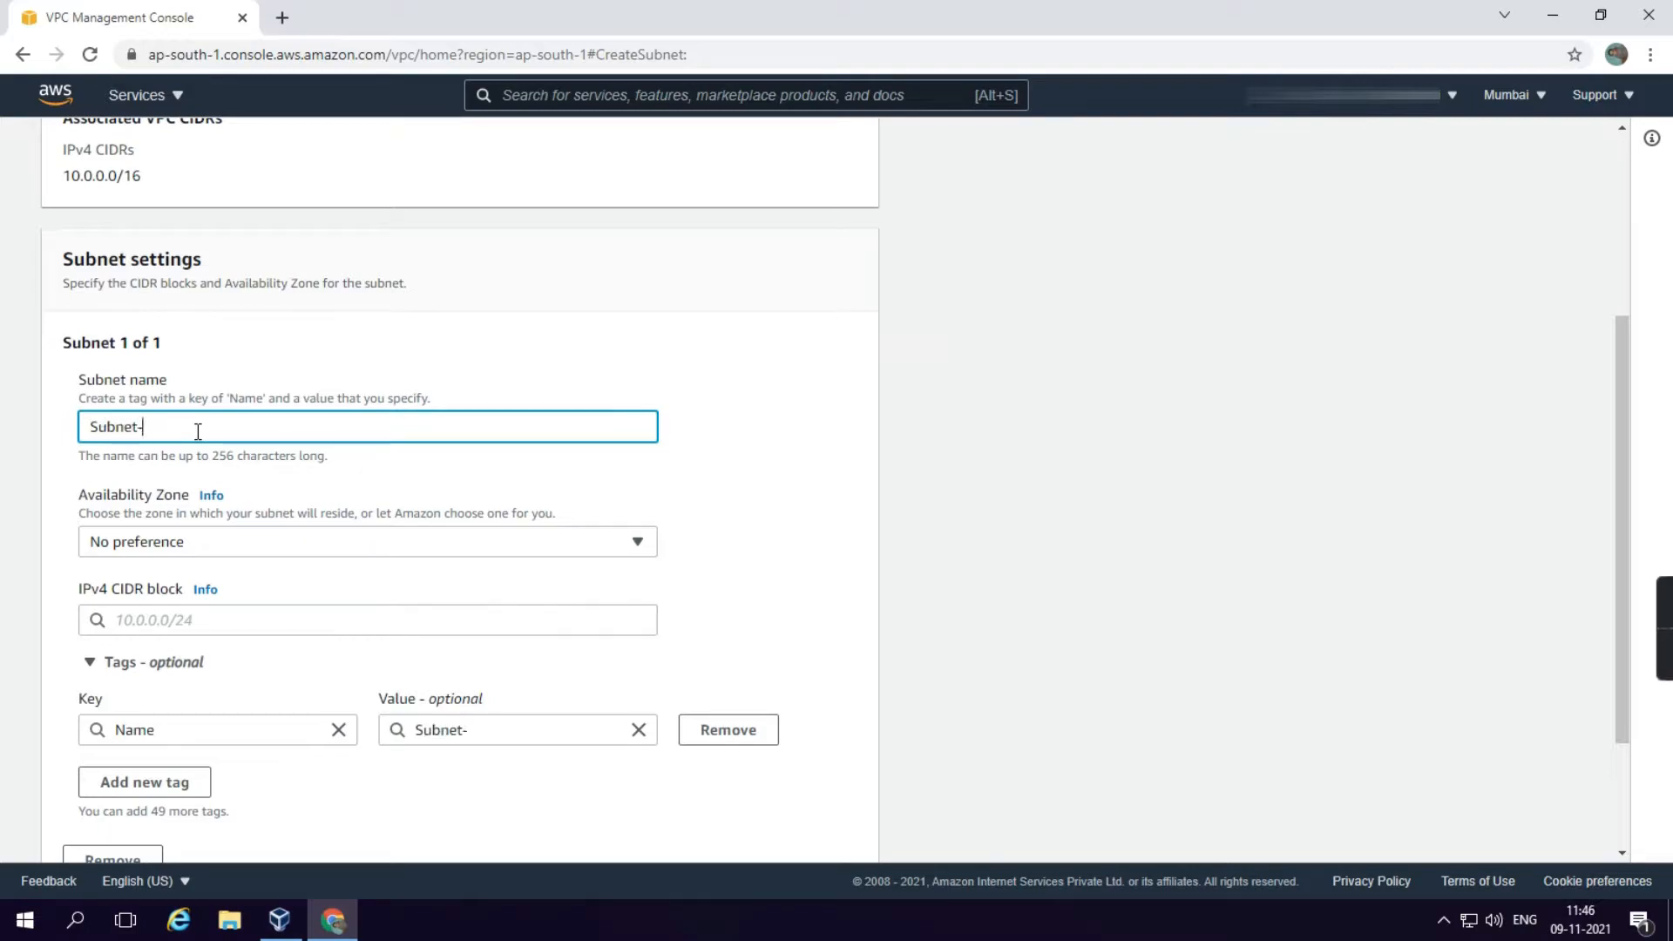
text(VPC)
- Set the subnet's Availability Zone to Asia Pacific (Mumbai) / ap-south-1a
scroll(302, 511, down, 1)
right_click(131, 435)
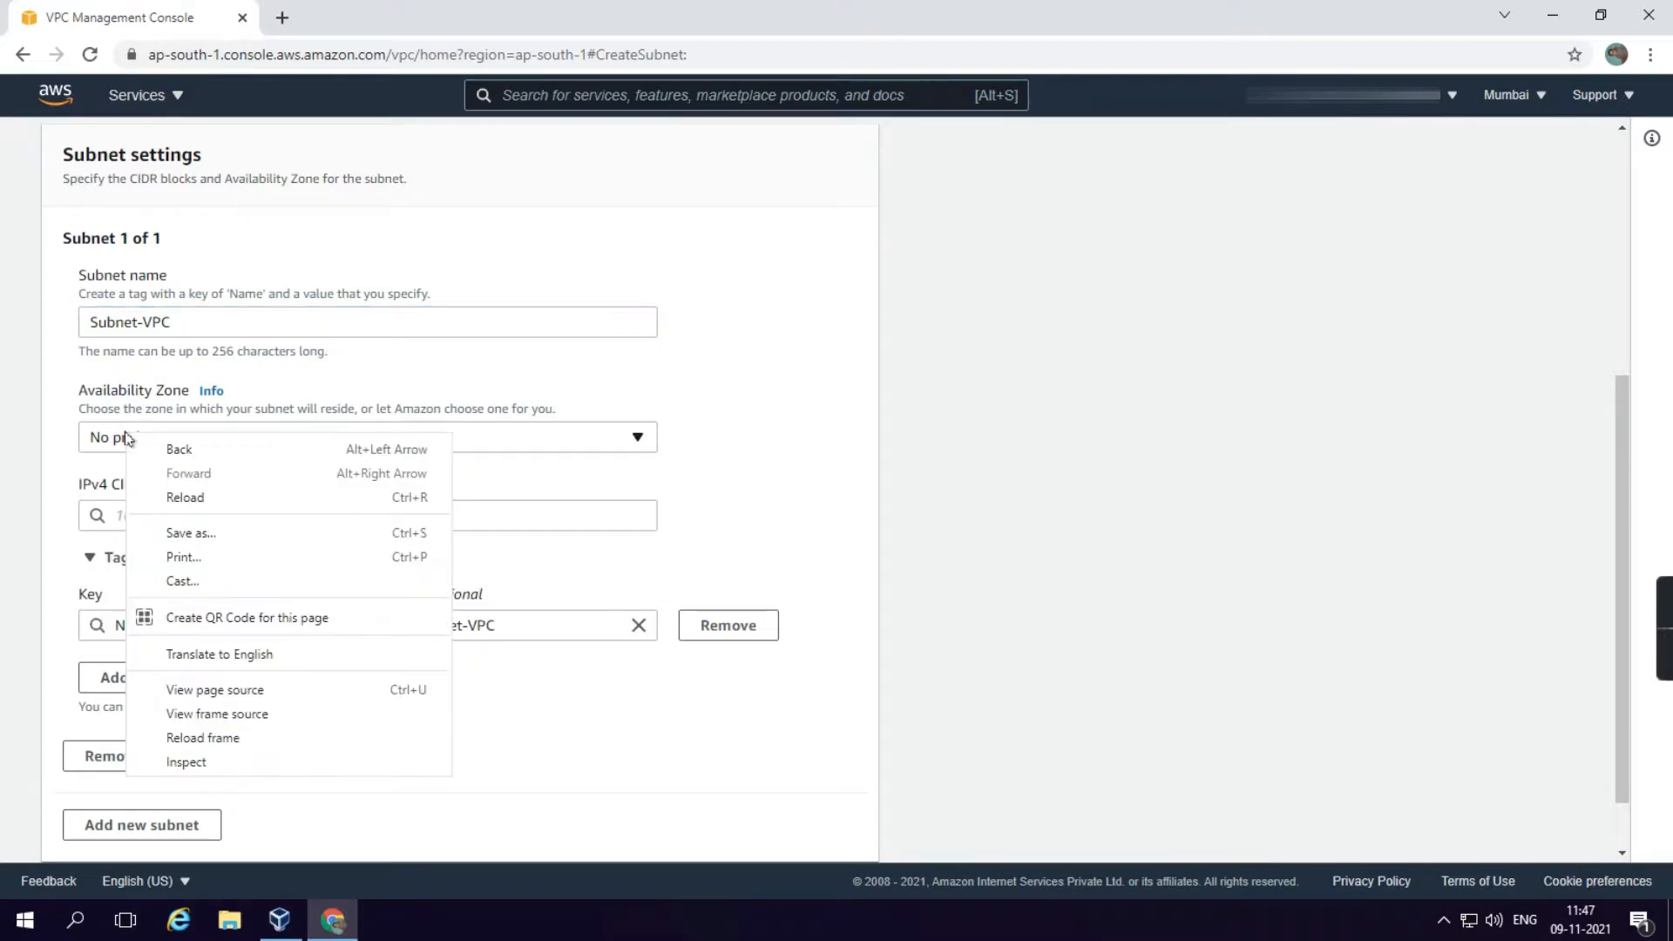
click(131, 437)
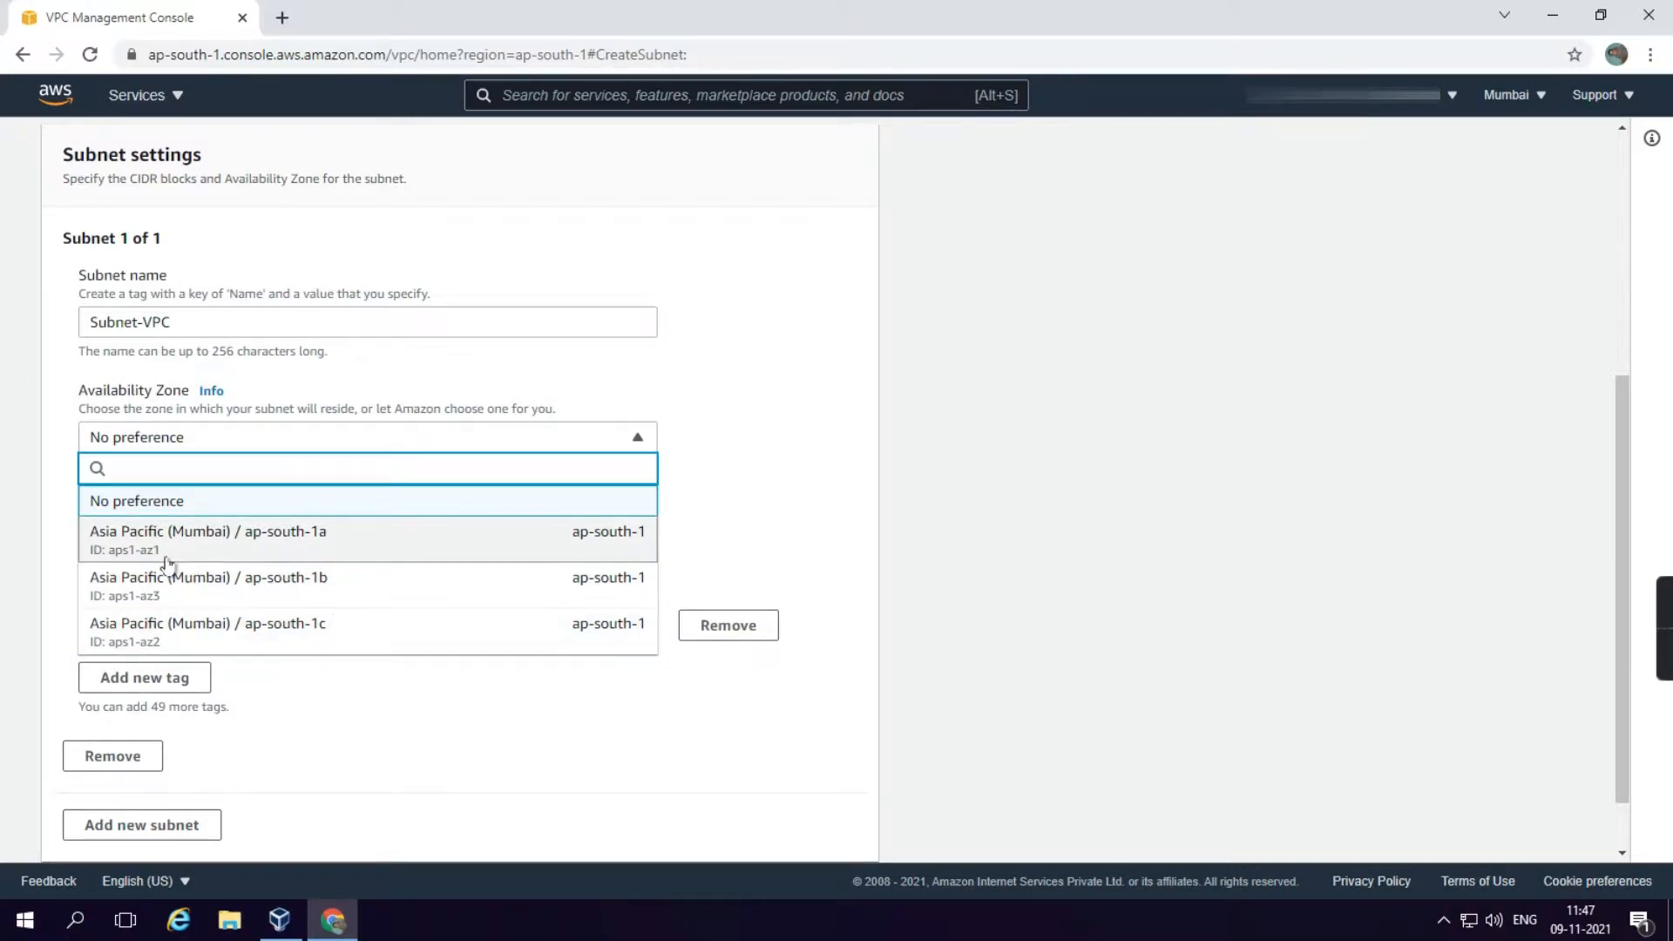
click(48, 449)
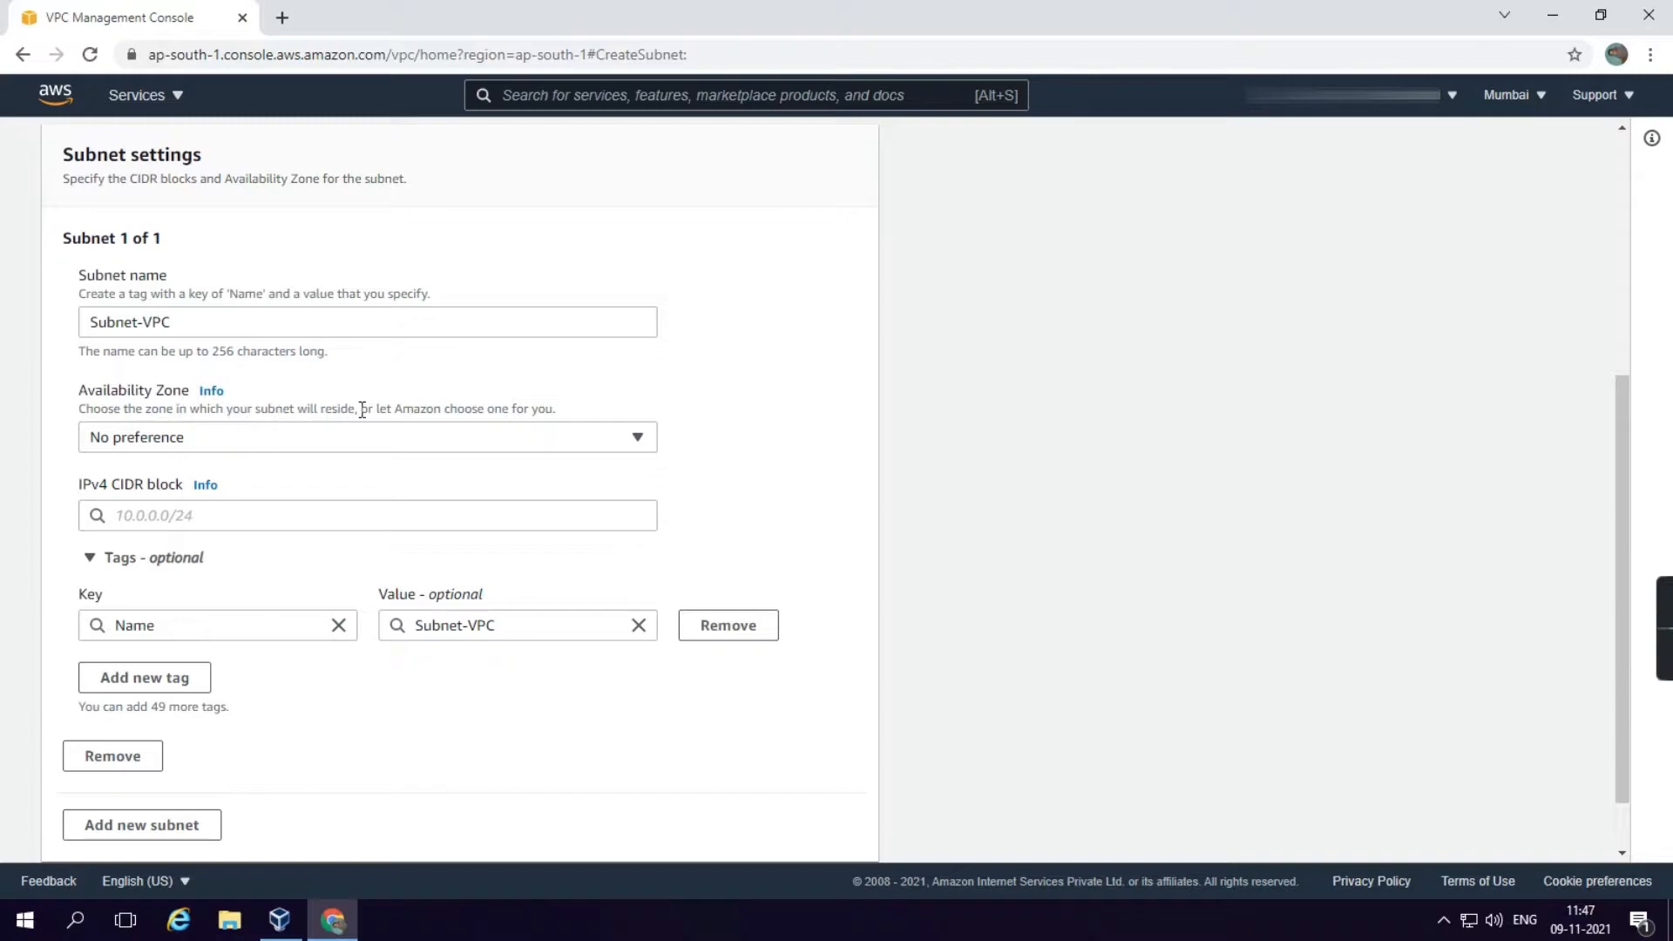
drag(394, 410, 523, 408)
click(633, 385)
click(273, 449)
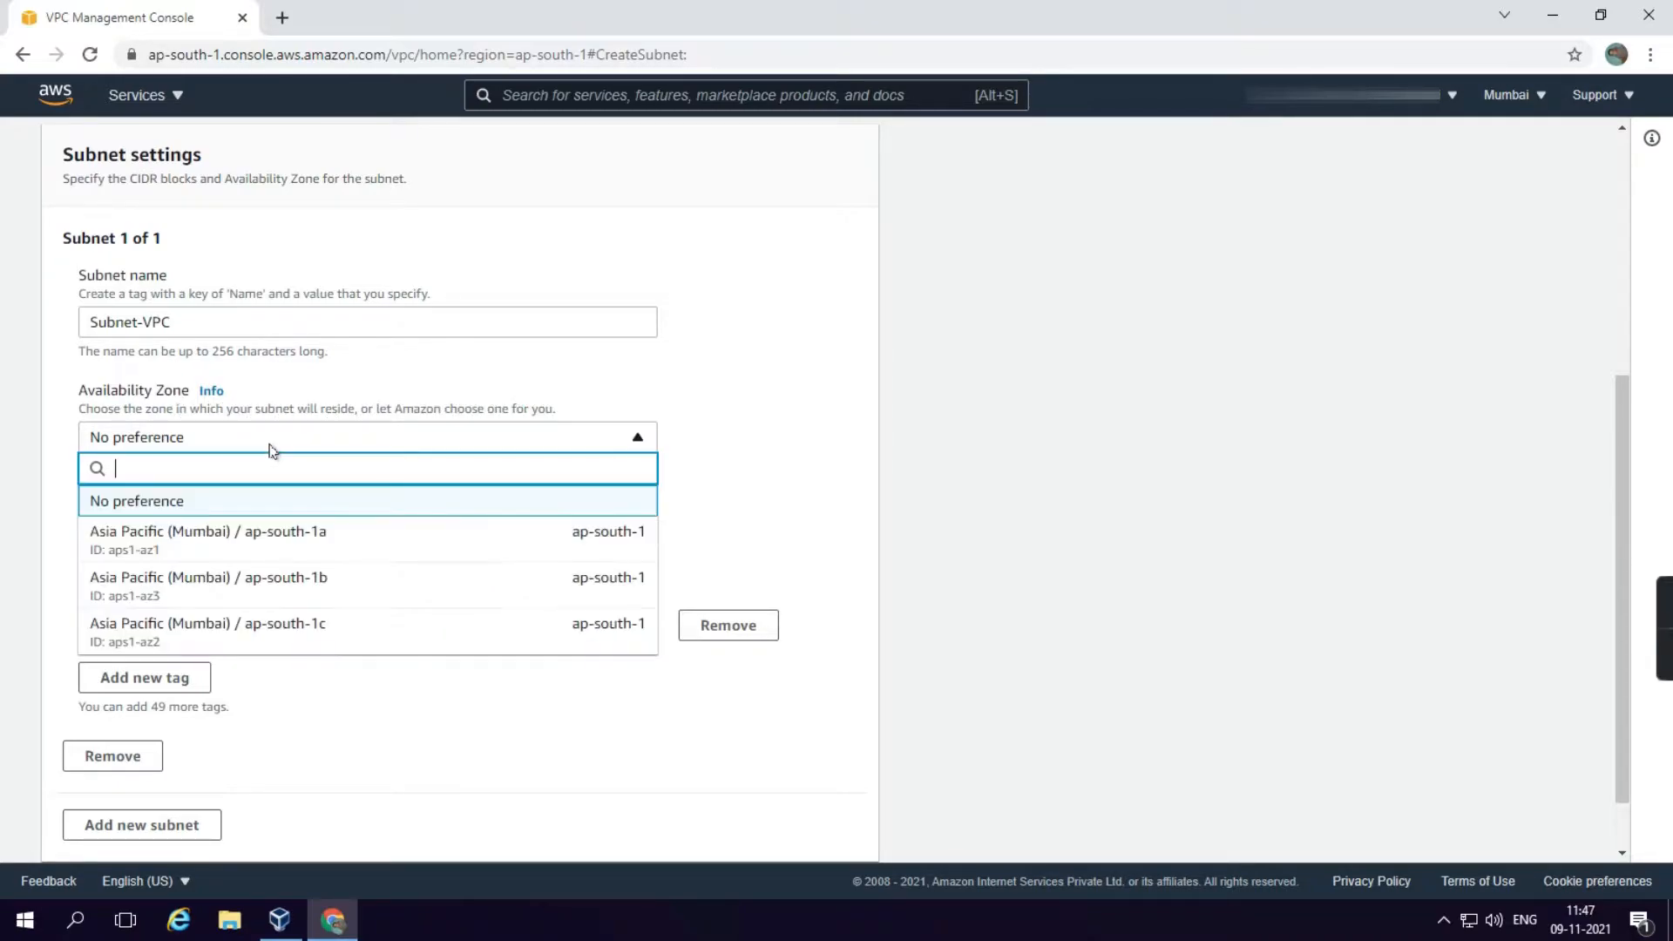
click(268, 545)
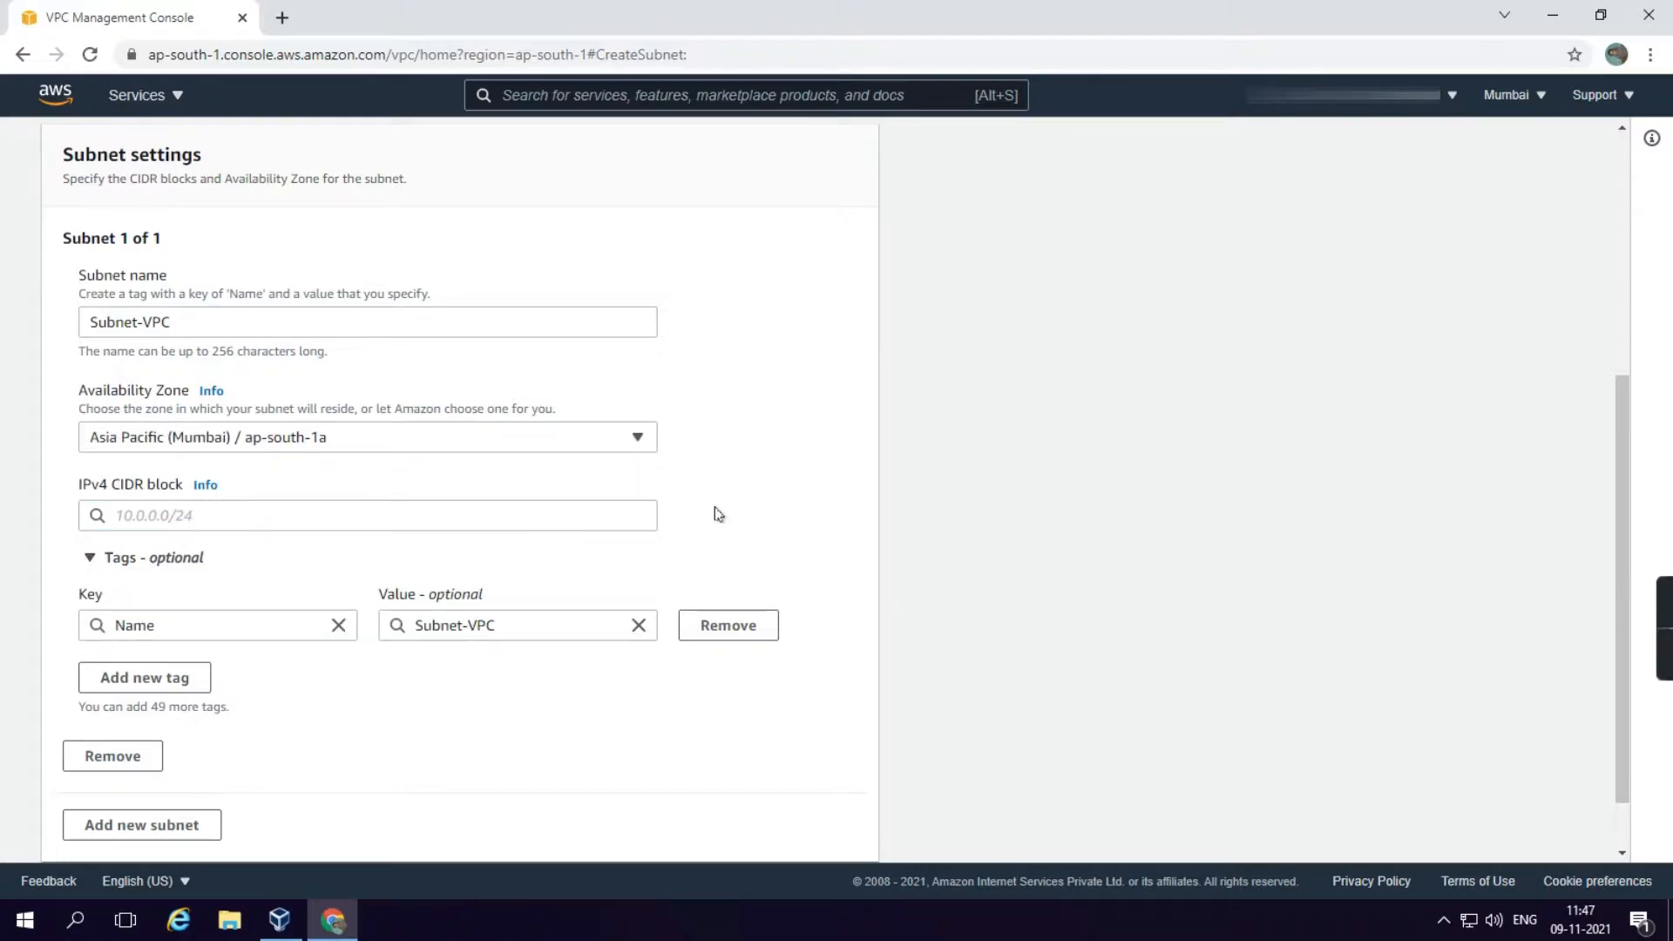
- Check the help on subnet CIDR blocks, set the IPv4 CIDR block to 10.0.0.0/24, and create the subnet
click(219, 512)
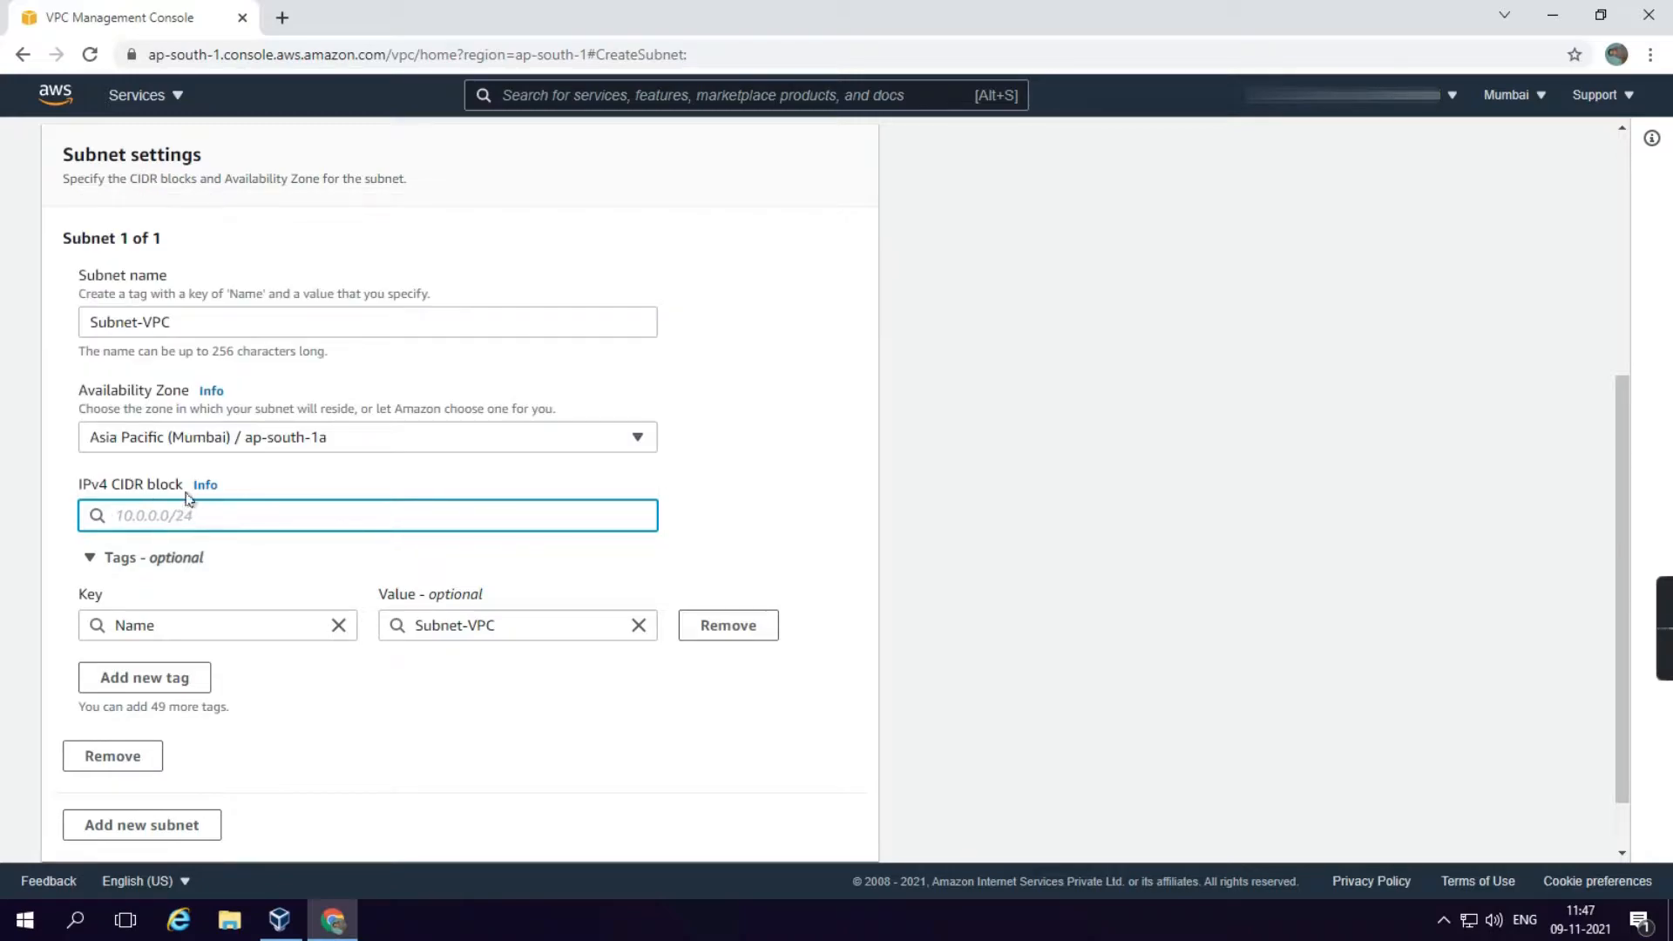
click(205, 485)
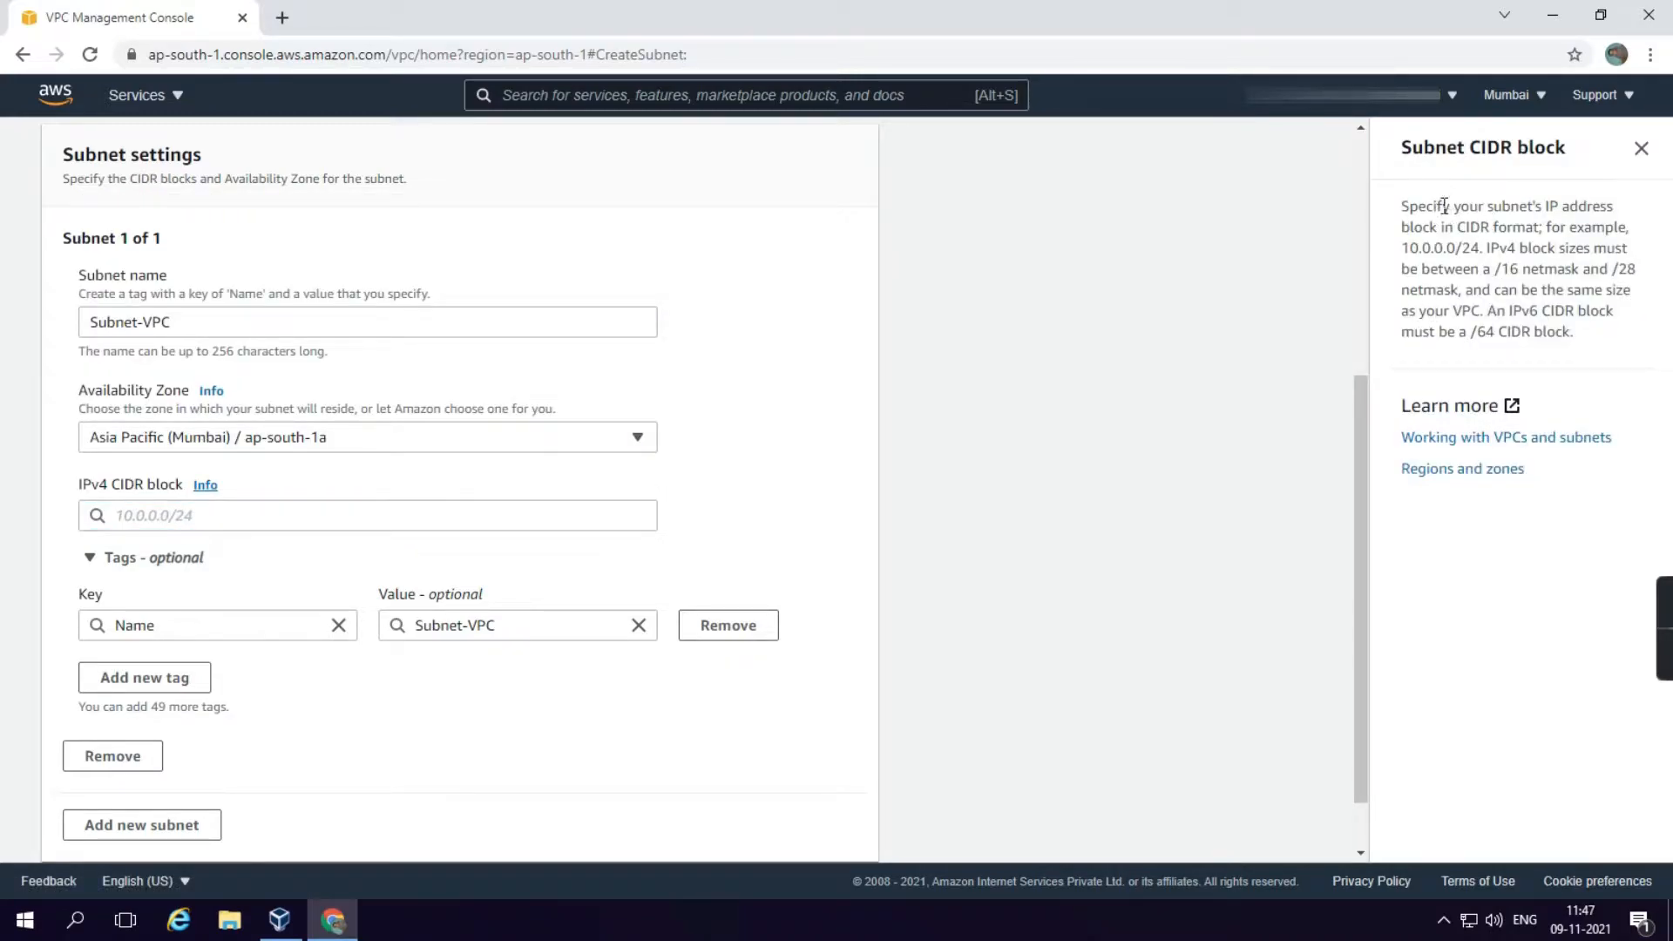
drag(1406, 248, 1478, 271)
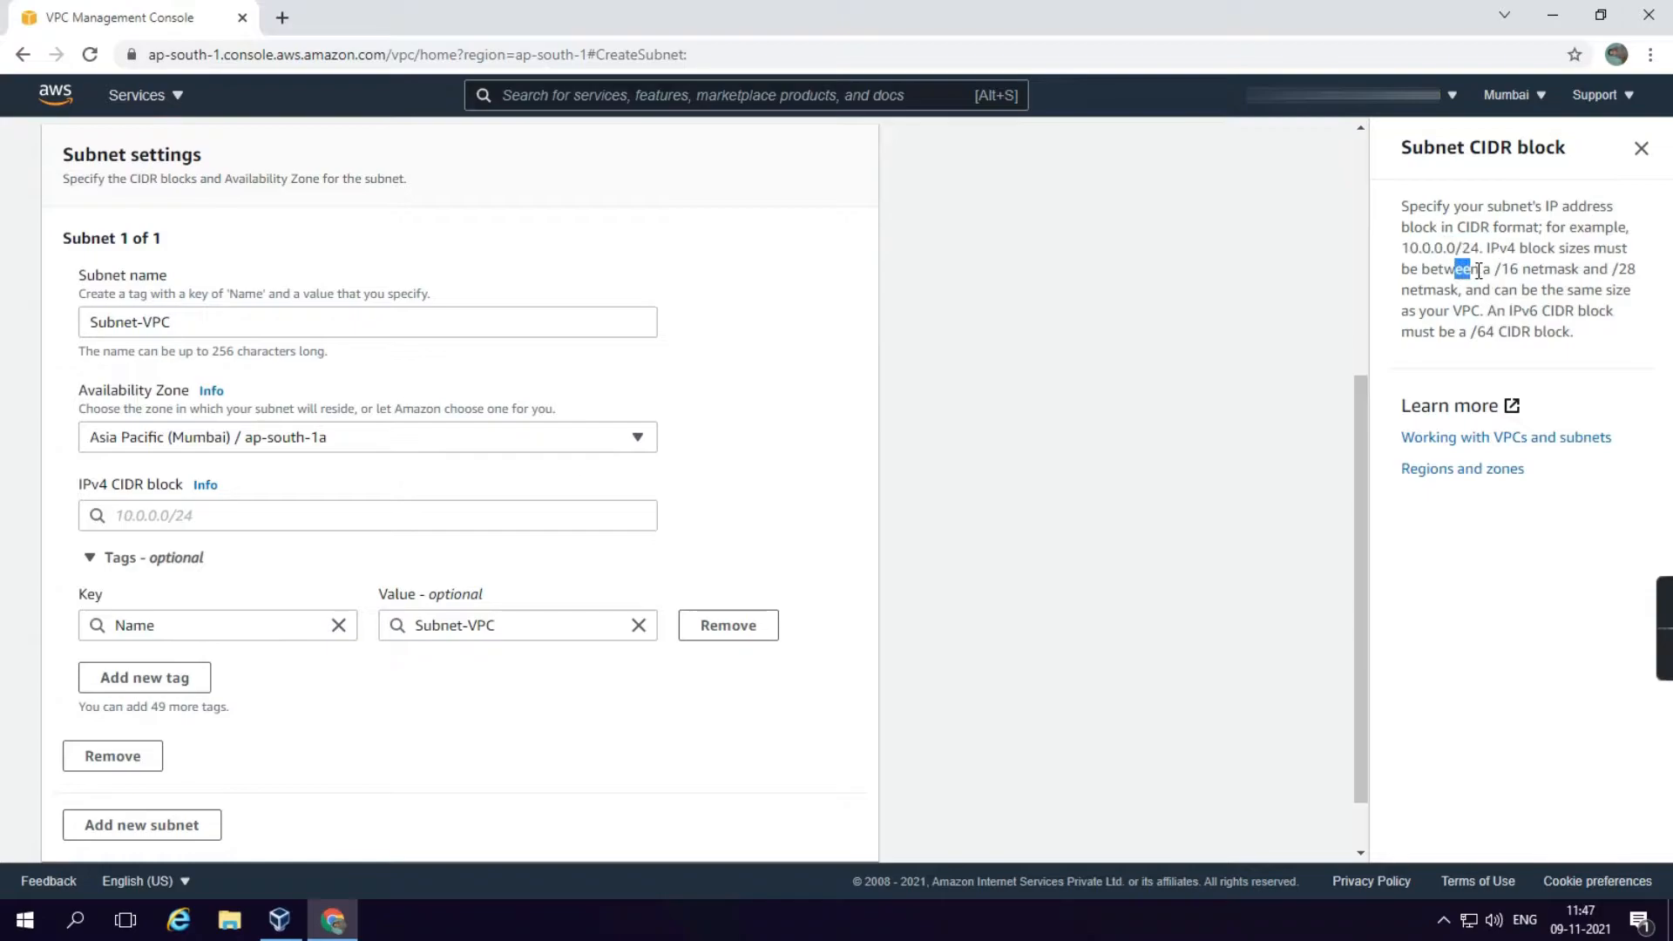
click(207, 508)
text(10.0.0.0/24)
click(170, 549)
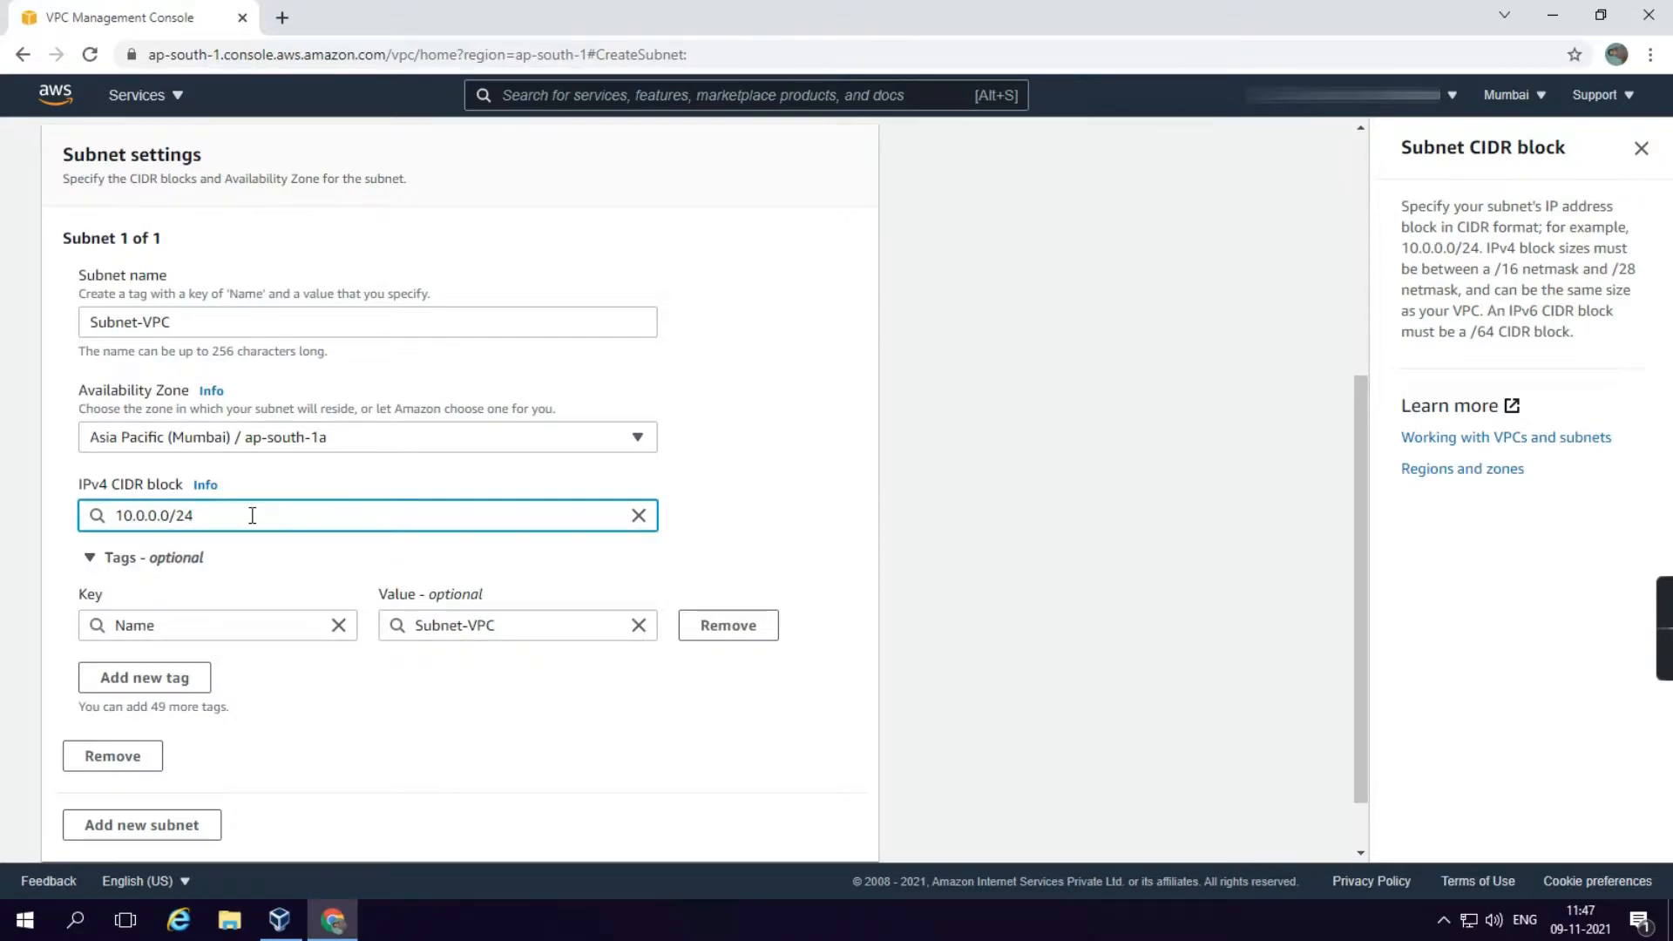
scroll(254, 519, down, 2)
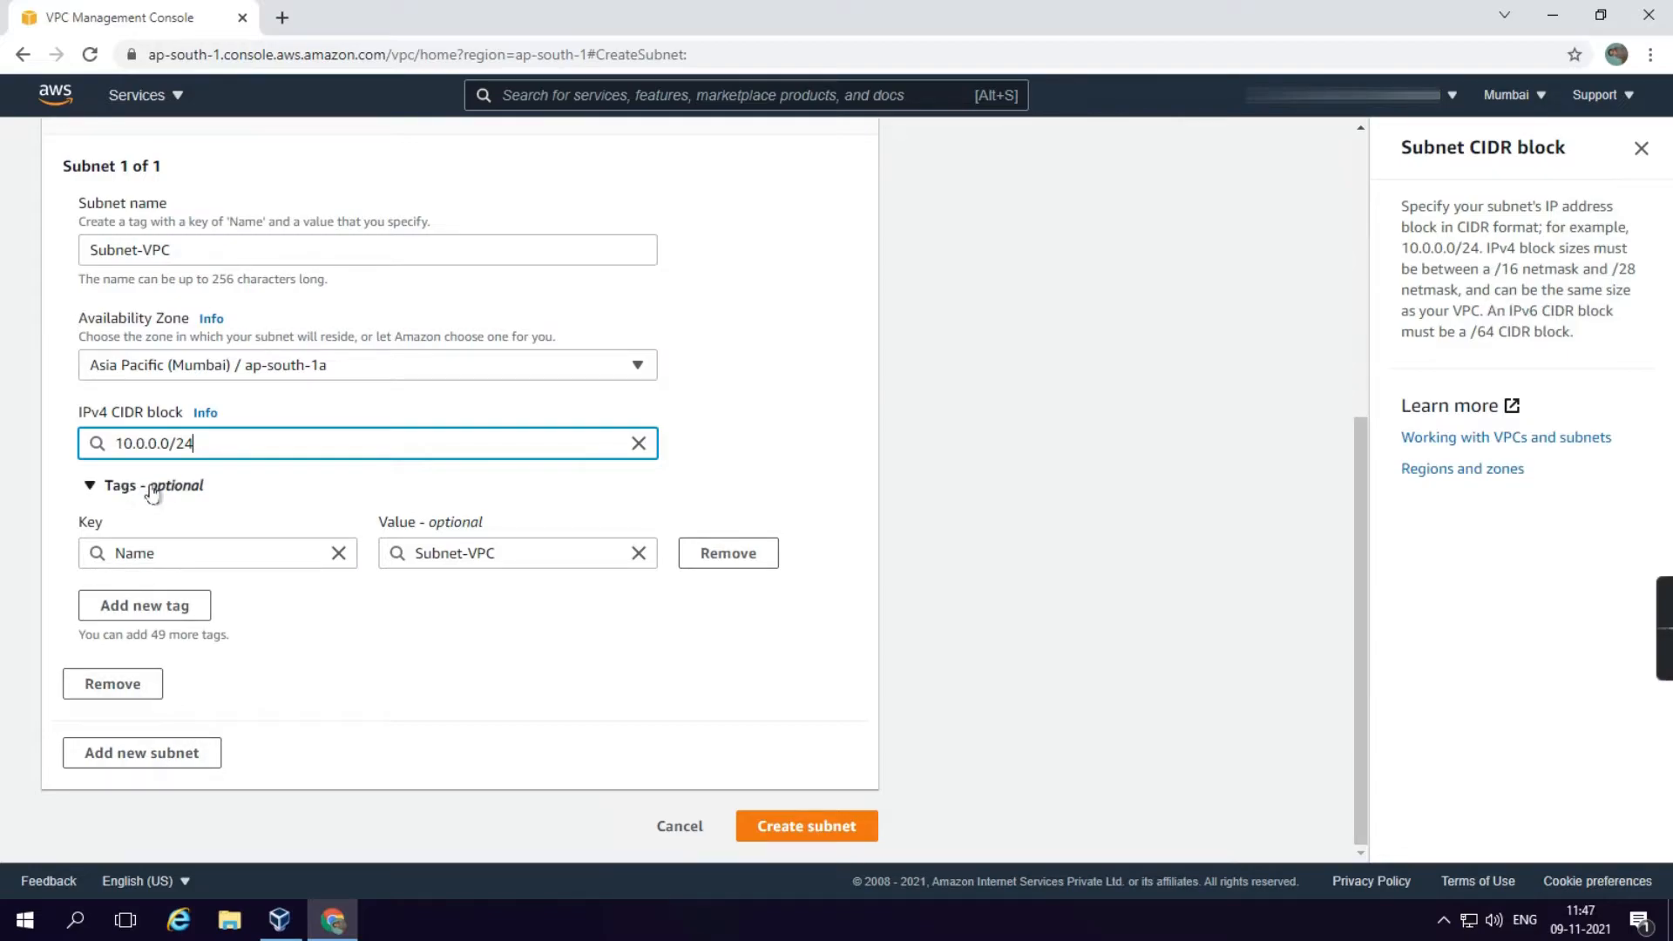
click(819, 827)
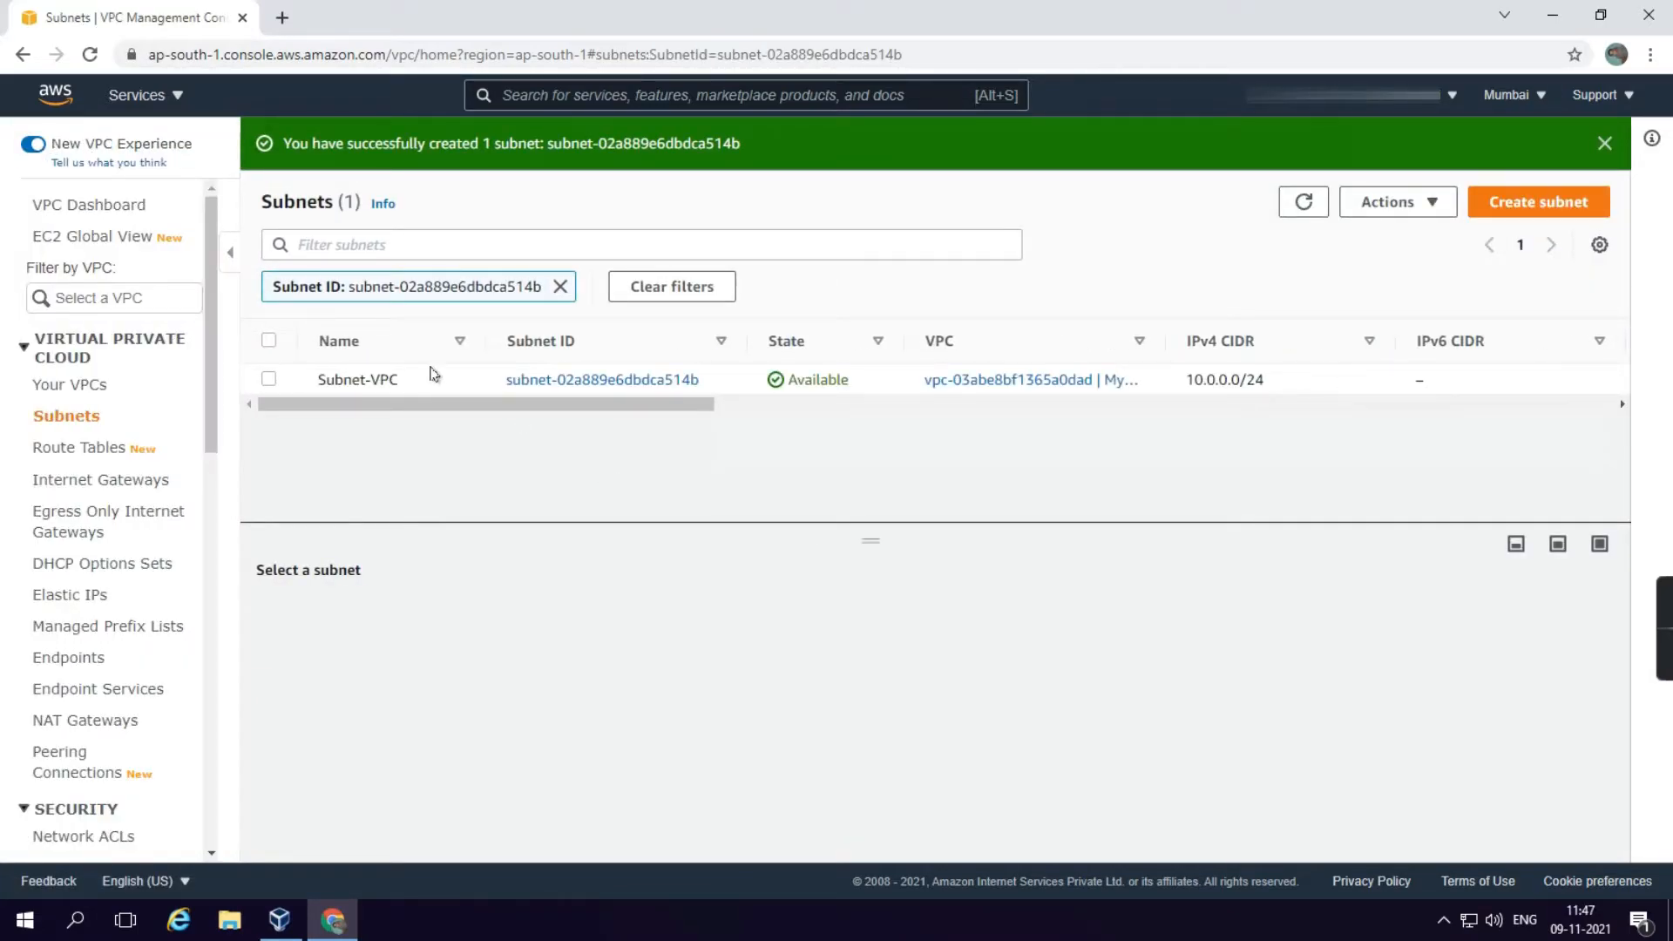
- Select Subnet-VPC in the subnet list, review its details, and collapse the details pane
click(269, 380)
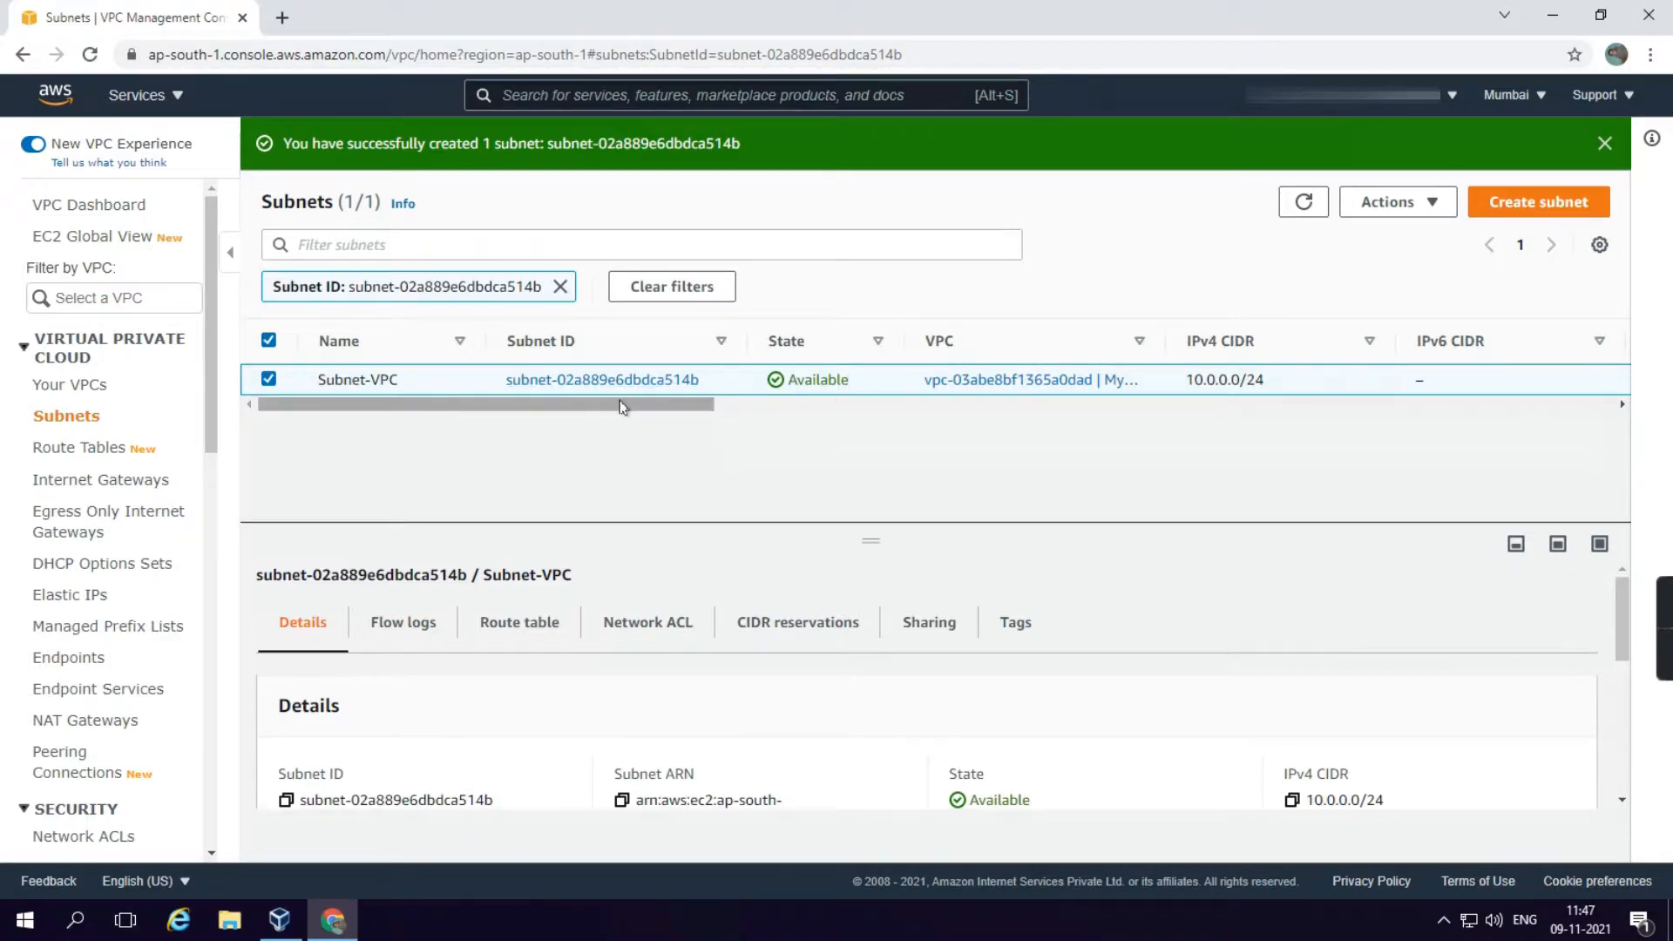
scroll(680, 627, down, 3)
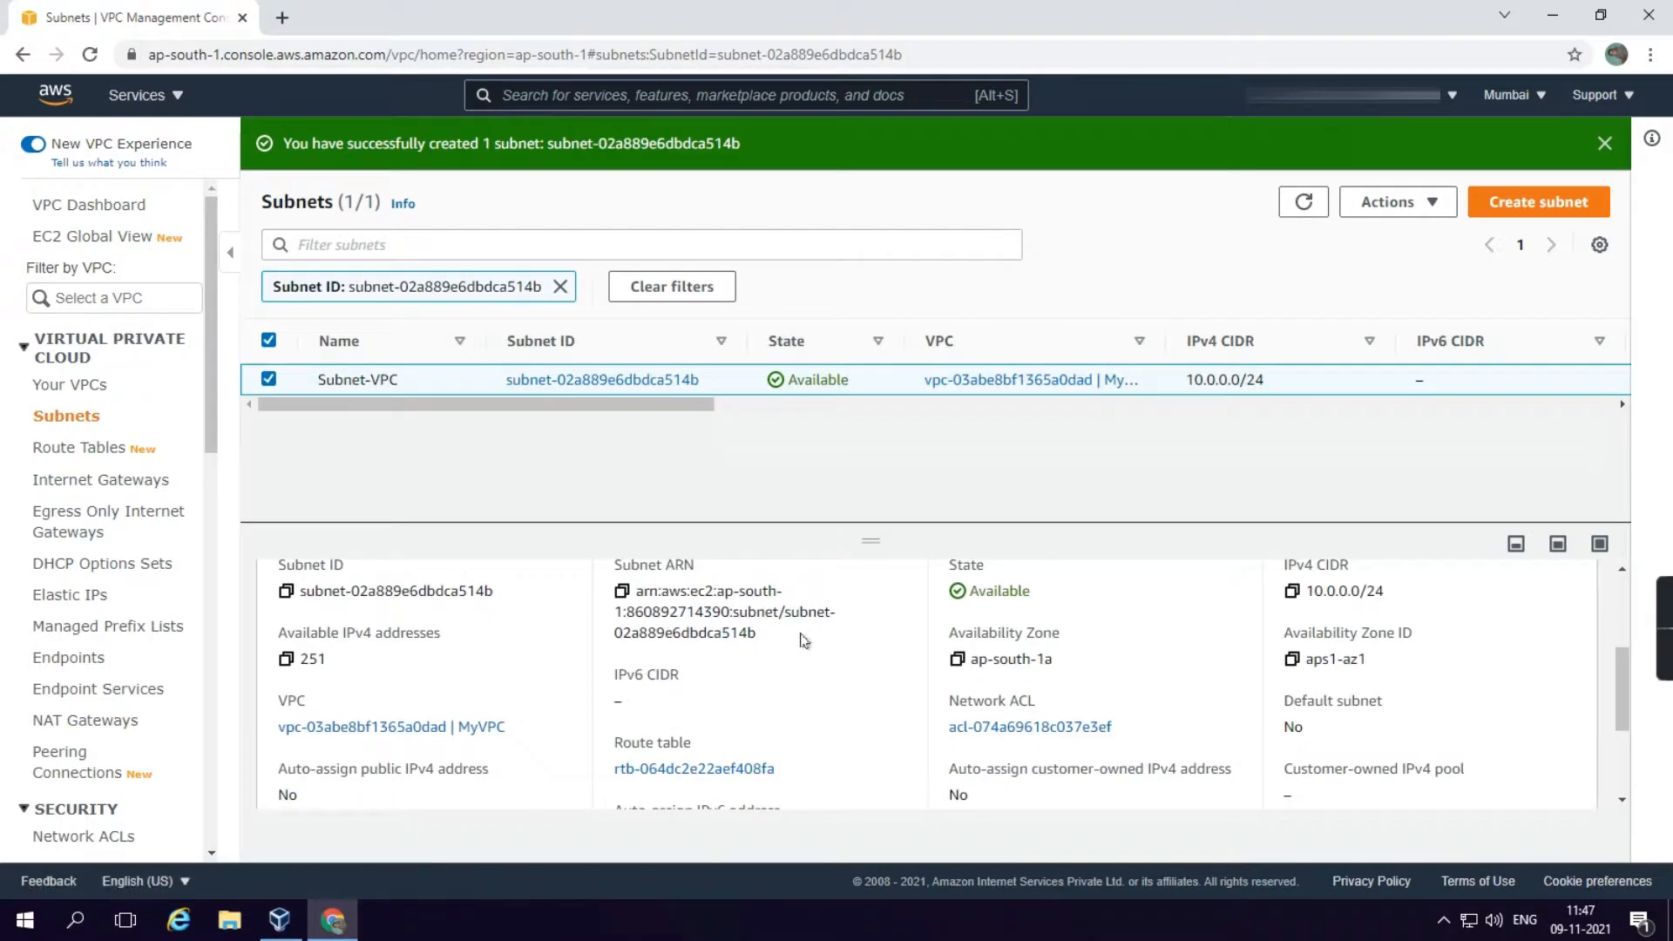
scroll(1258, 574, up, 3)
click(1514, 545)
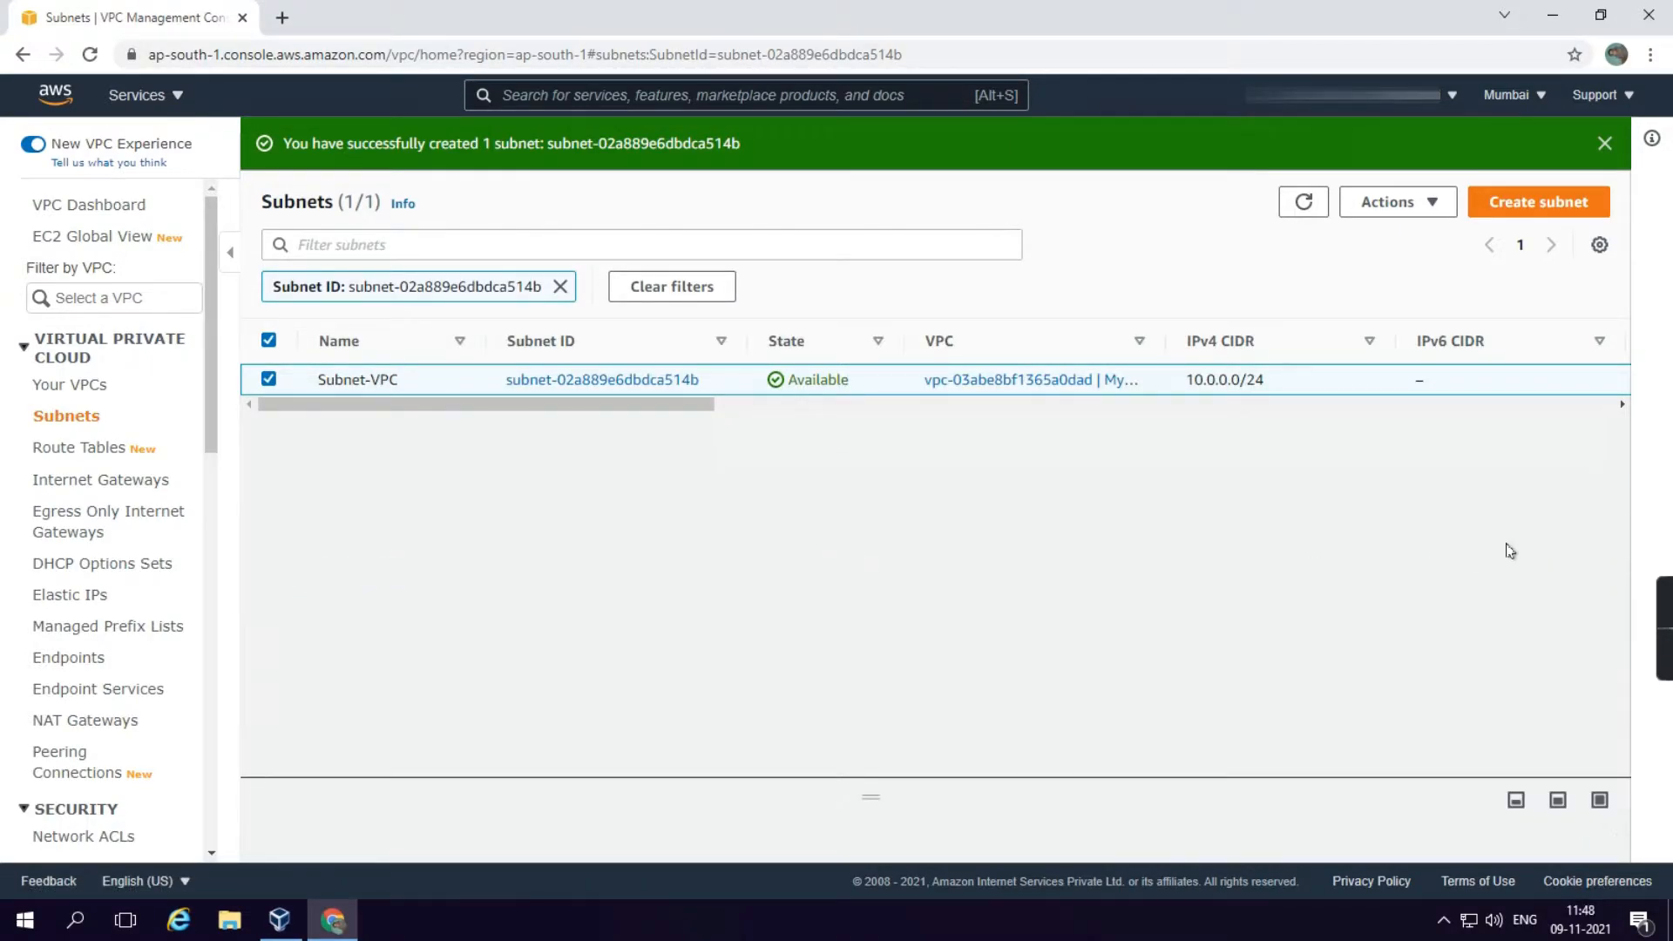
- Expand the details pane of Subnet-VPC and review its subnet ID, ARN, Availability Zone and Availability Zone ID
click(1600, 800)
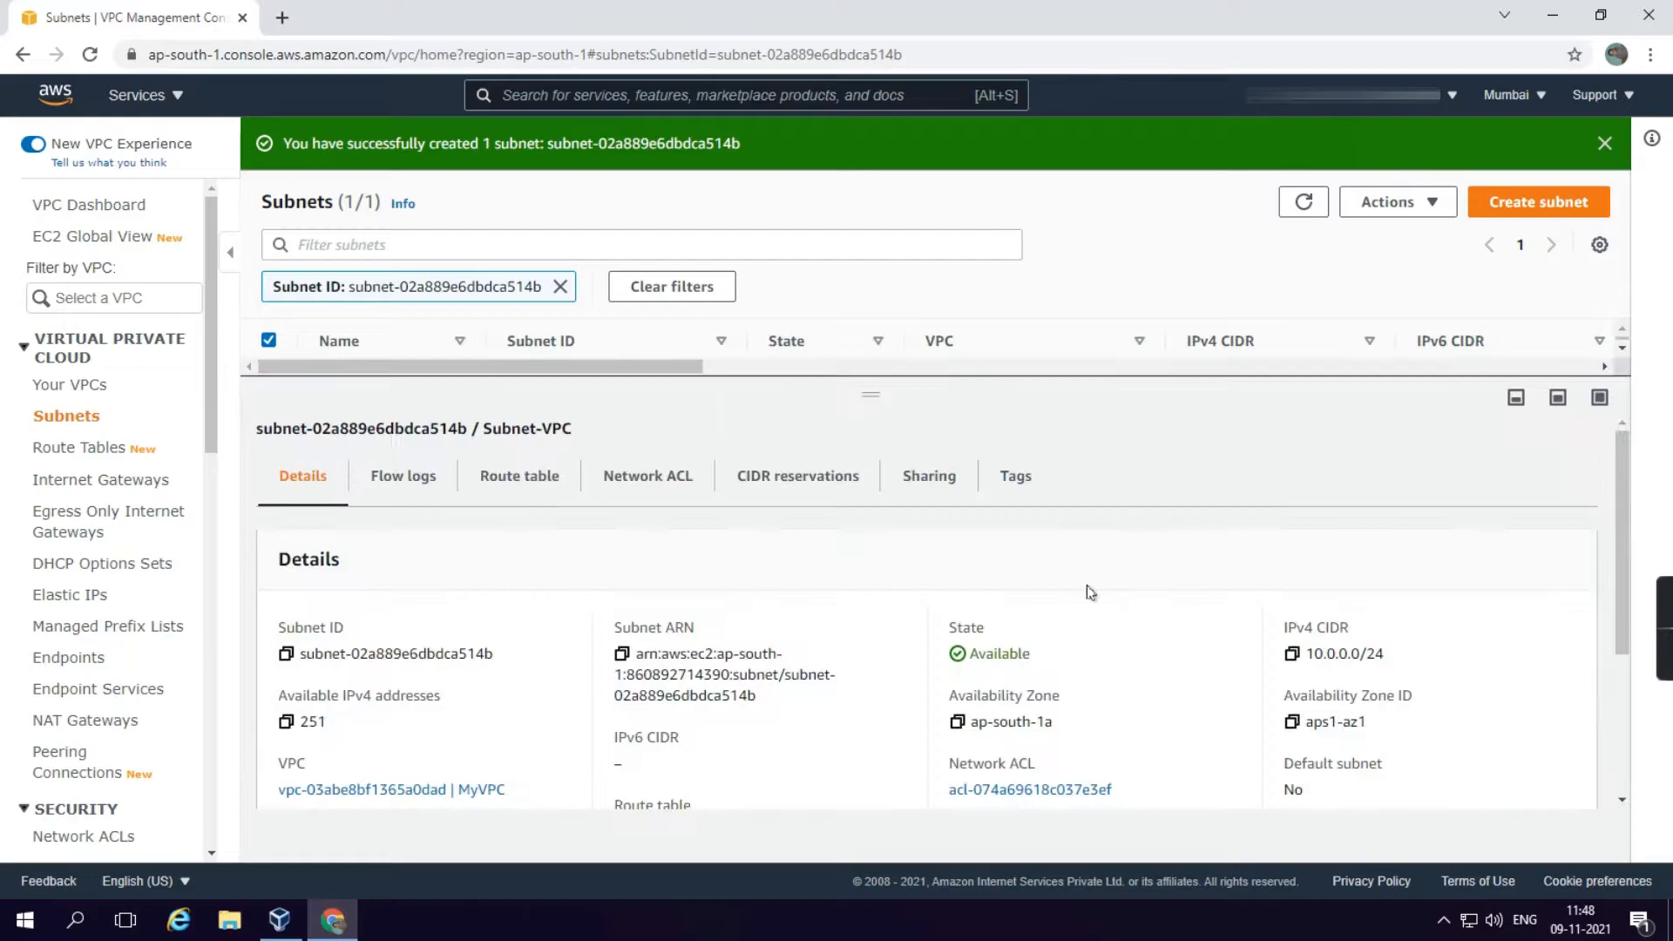
drag(1618, 484, 1609, 592)
drag(340, 498, 384, 499)
drag(649, 498, 1001, 499)
drag(1373, 565, 1359, 567)
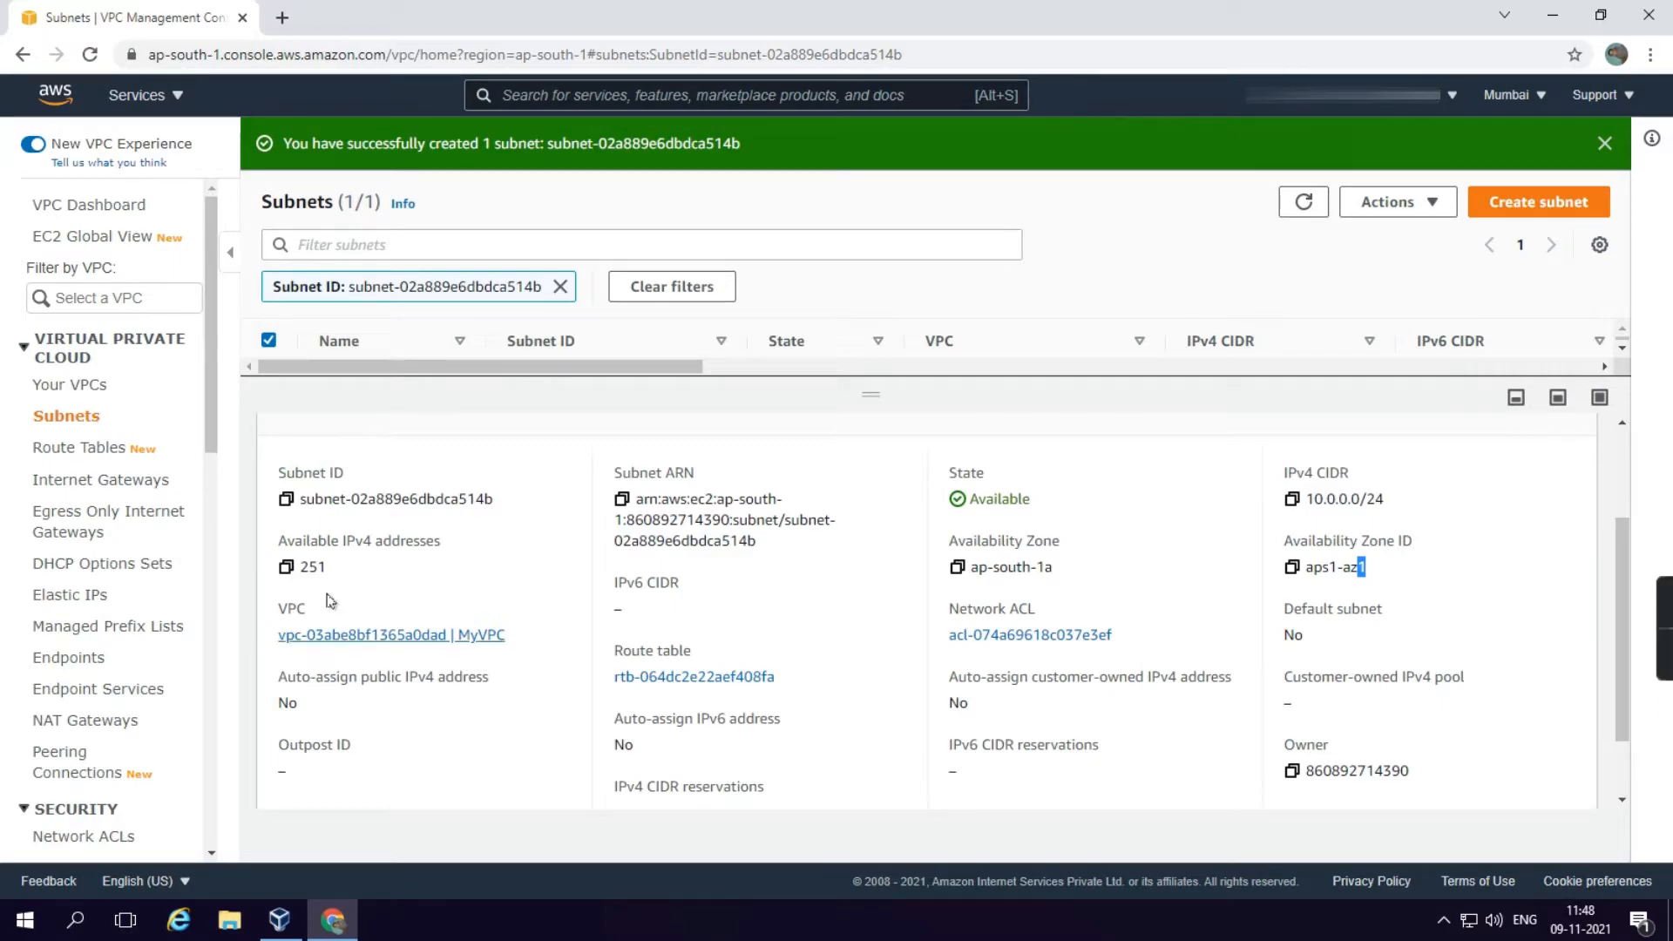
- Create a new internet gateway with the name tag VPC-IGW
click(107, 485)
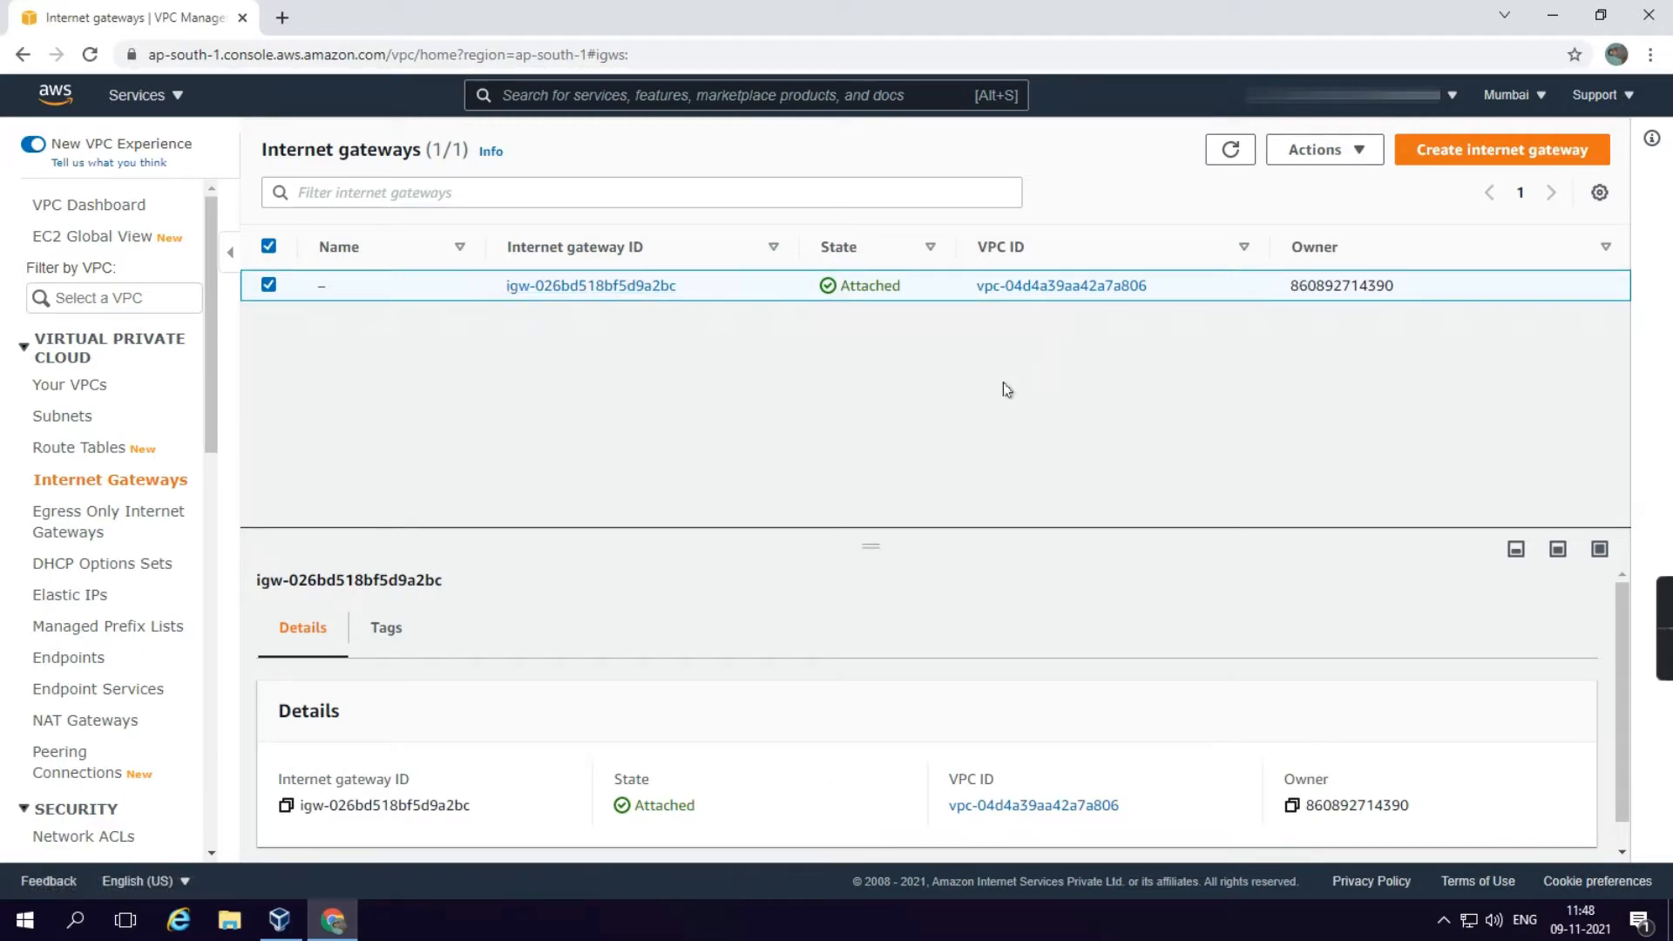
click(1502, 155)
click(192, 424)
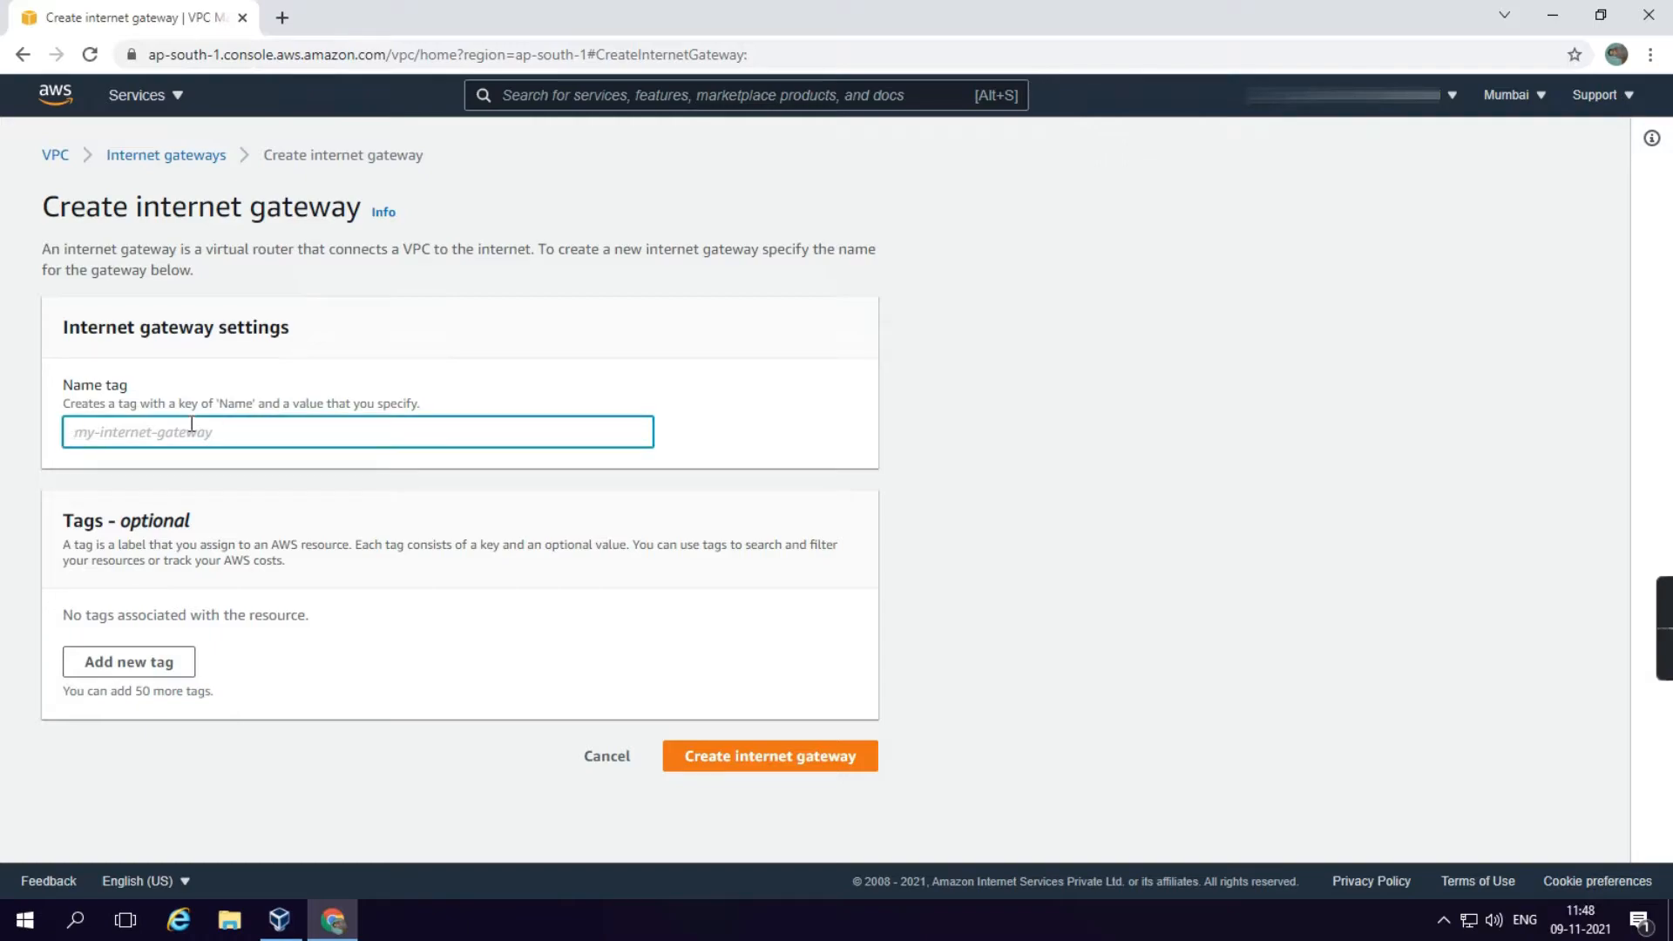
text(VPC-IG)
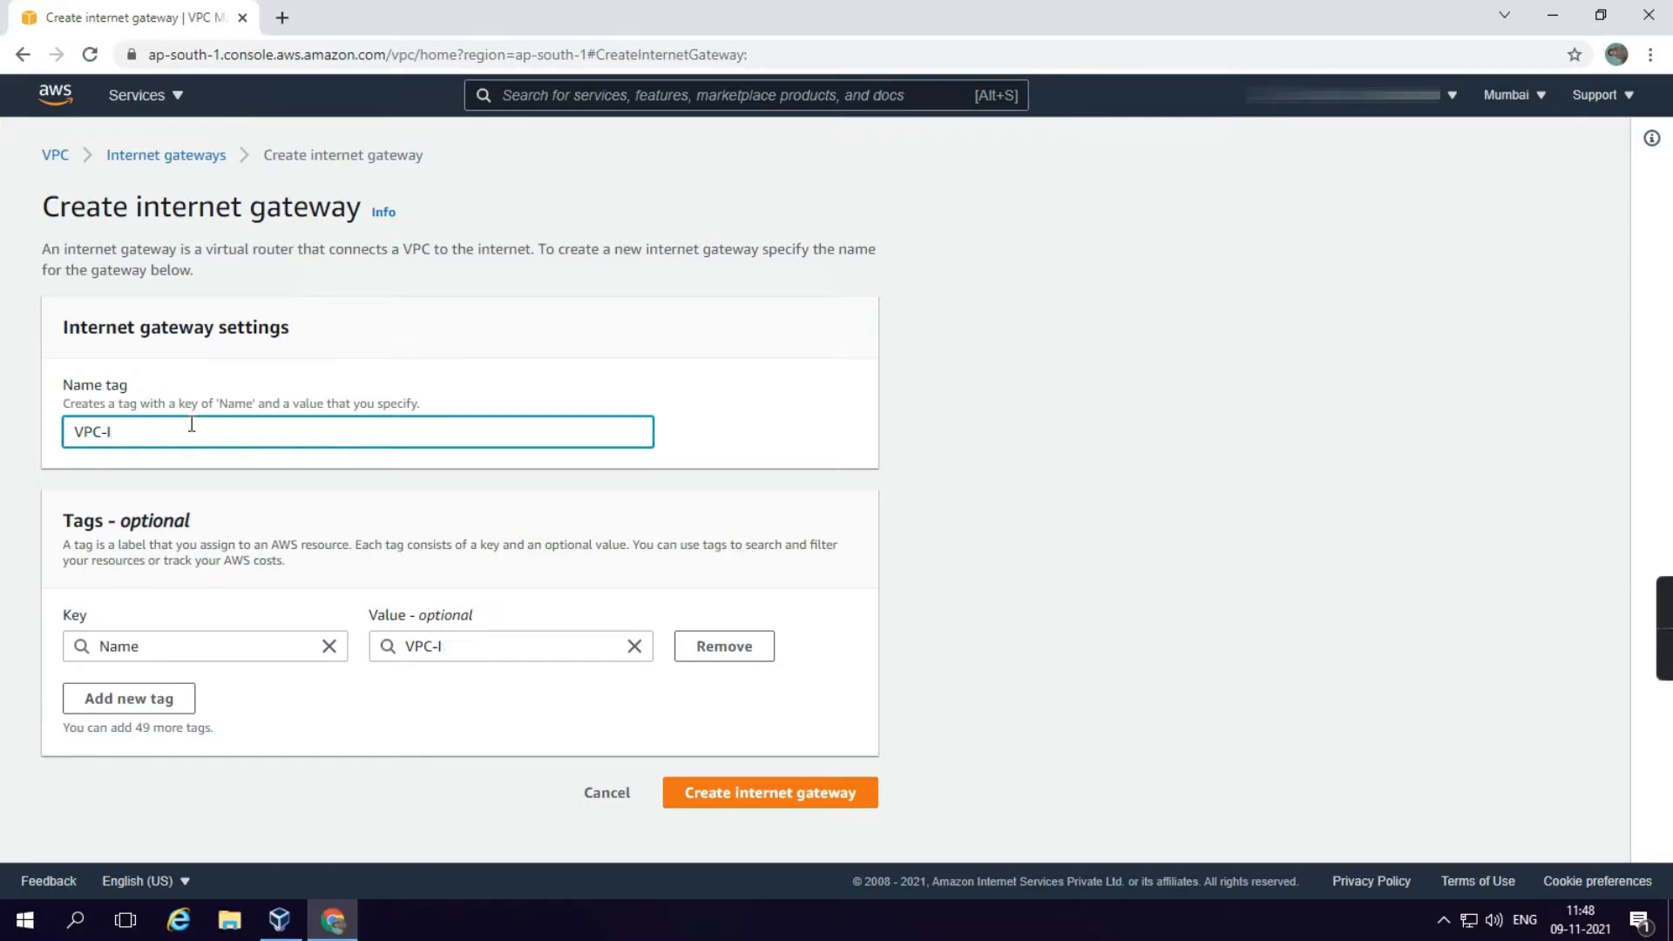
text(W)
click(760, 793)
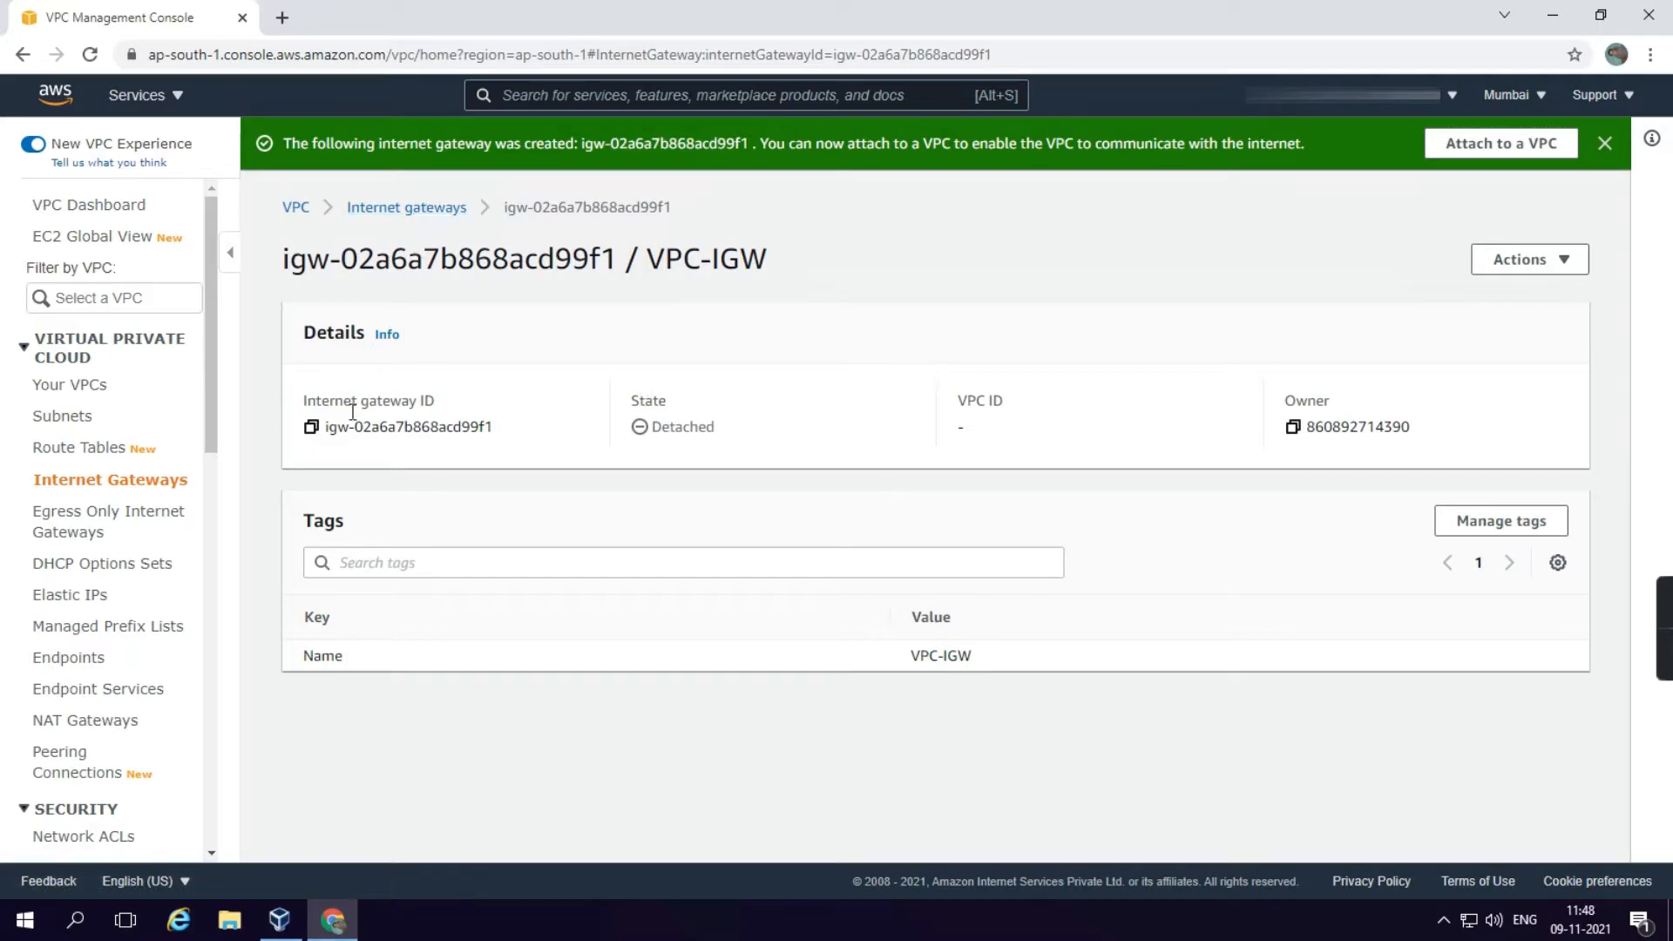
- Select VPC-IGW in the internet gateway list and attach it to MyVPC
click(407, 210)
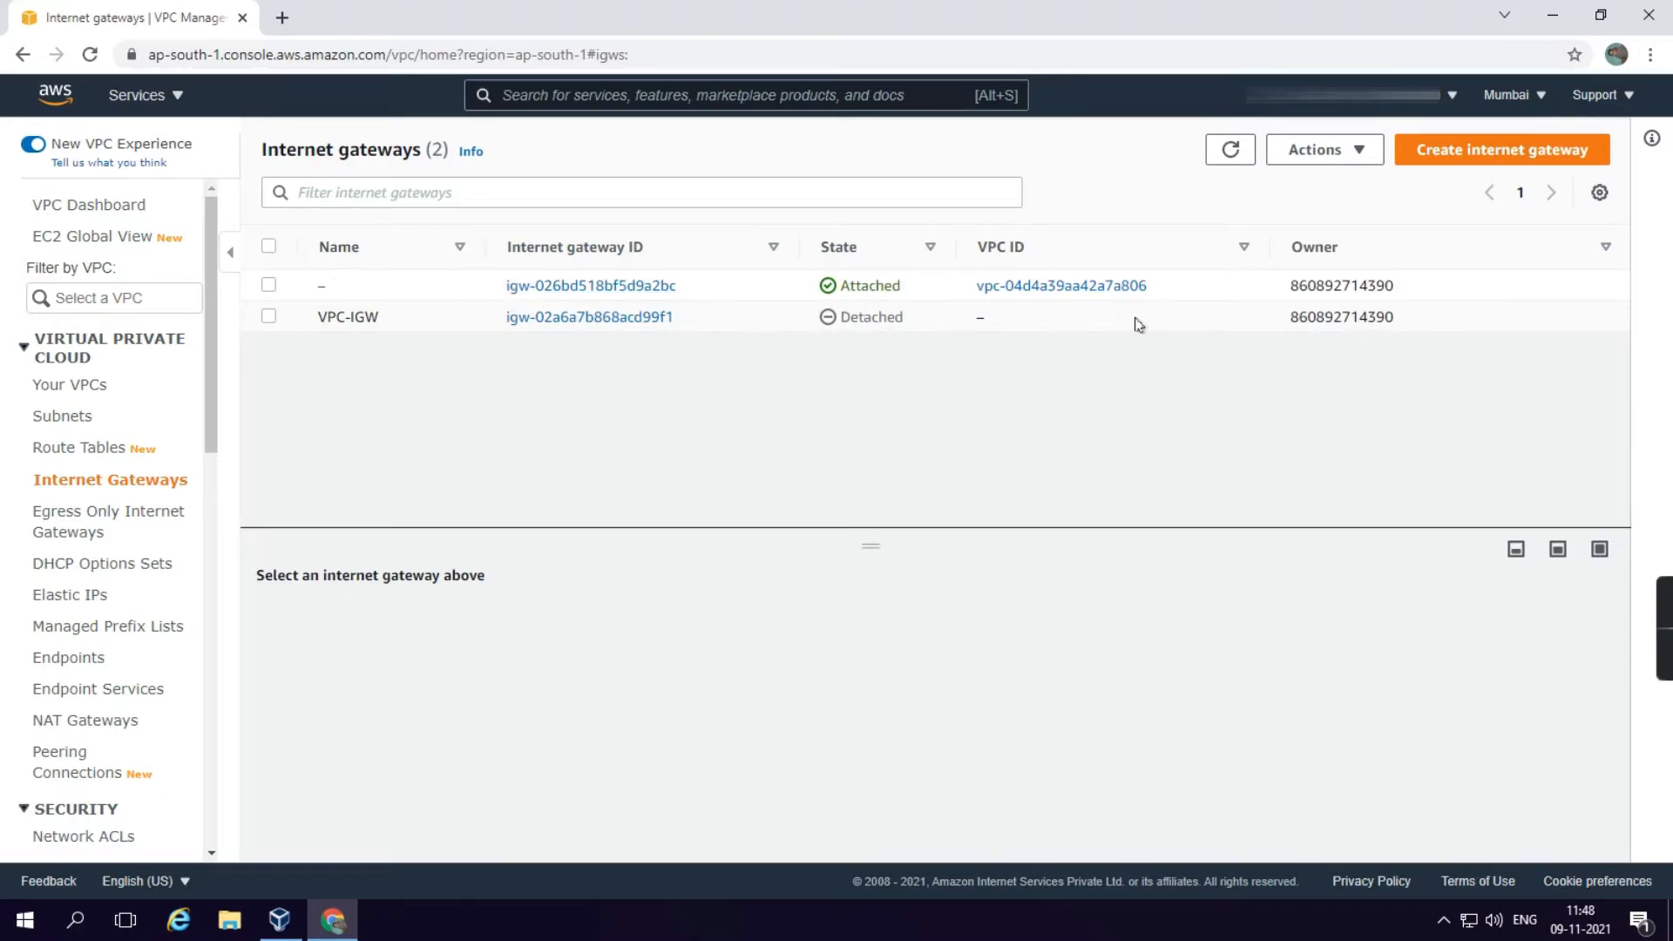
click(268, 316)
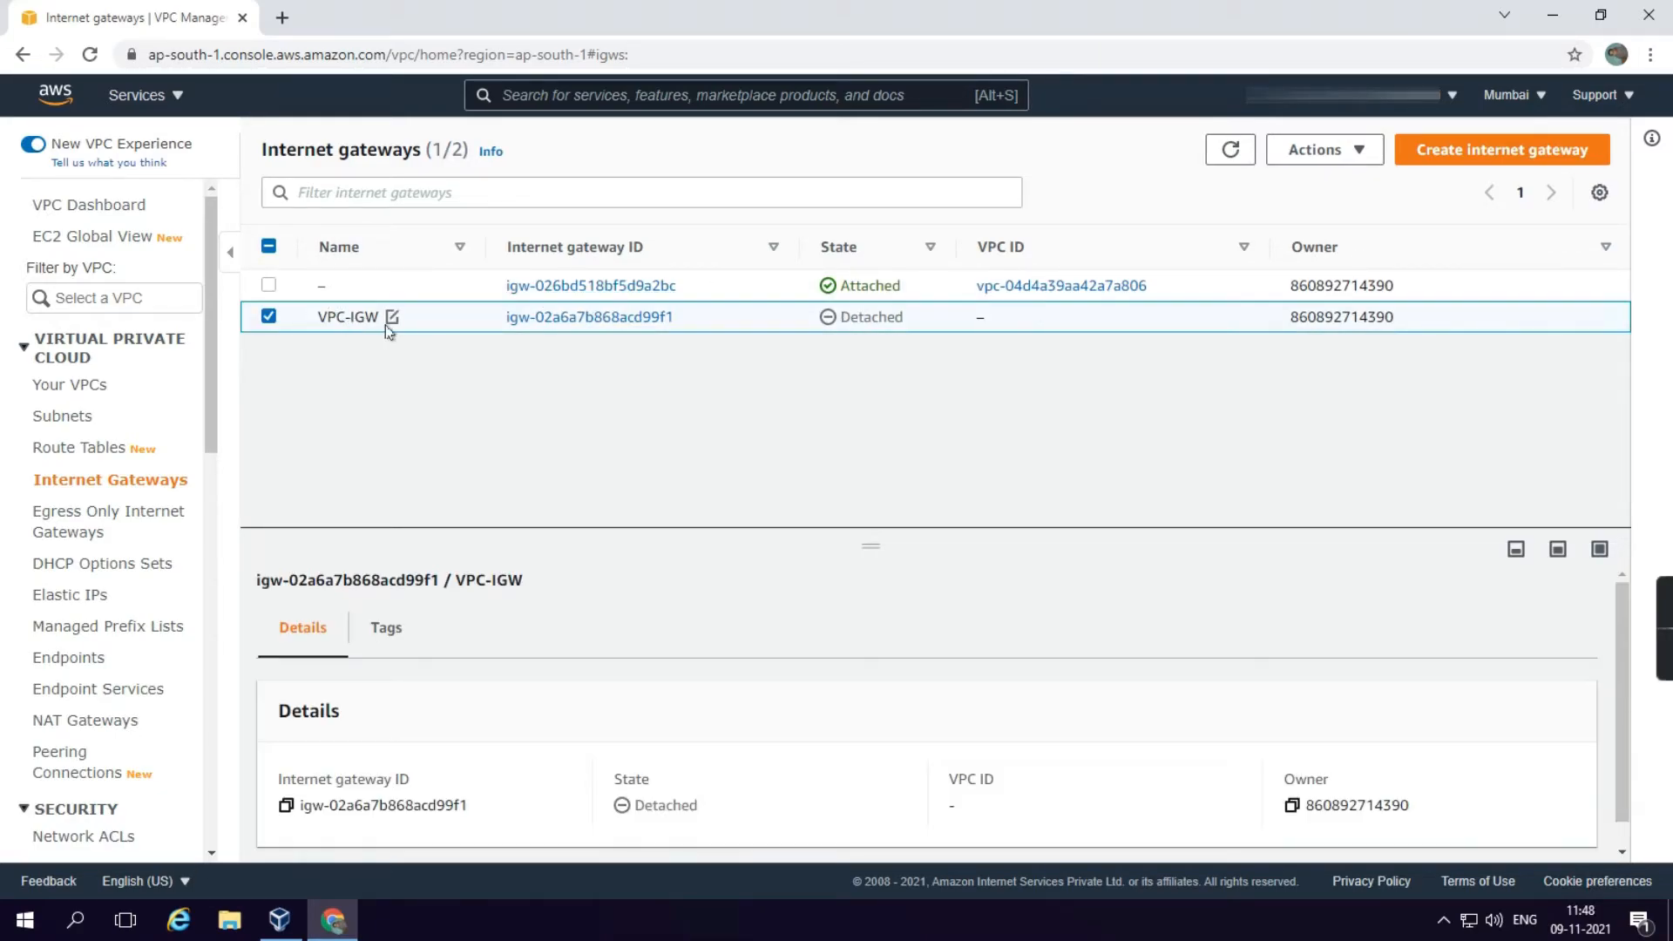
click(1374, 154)
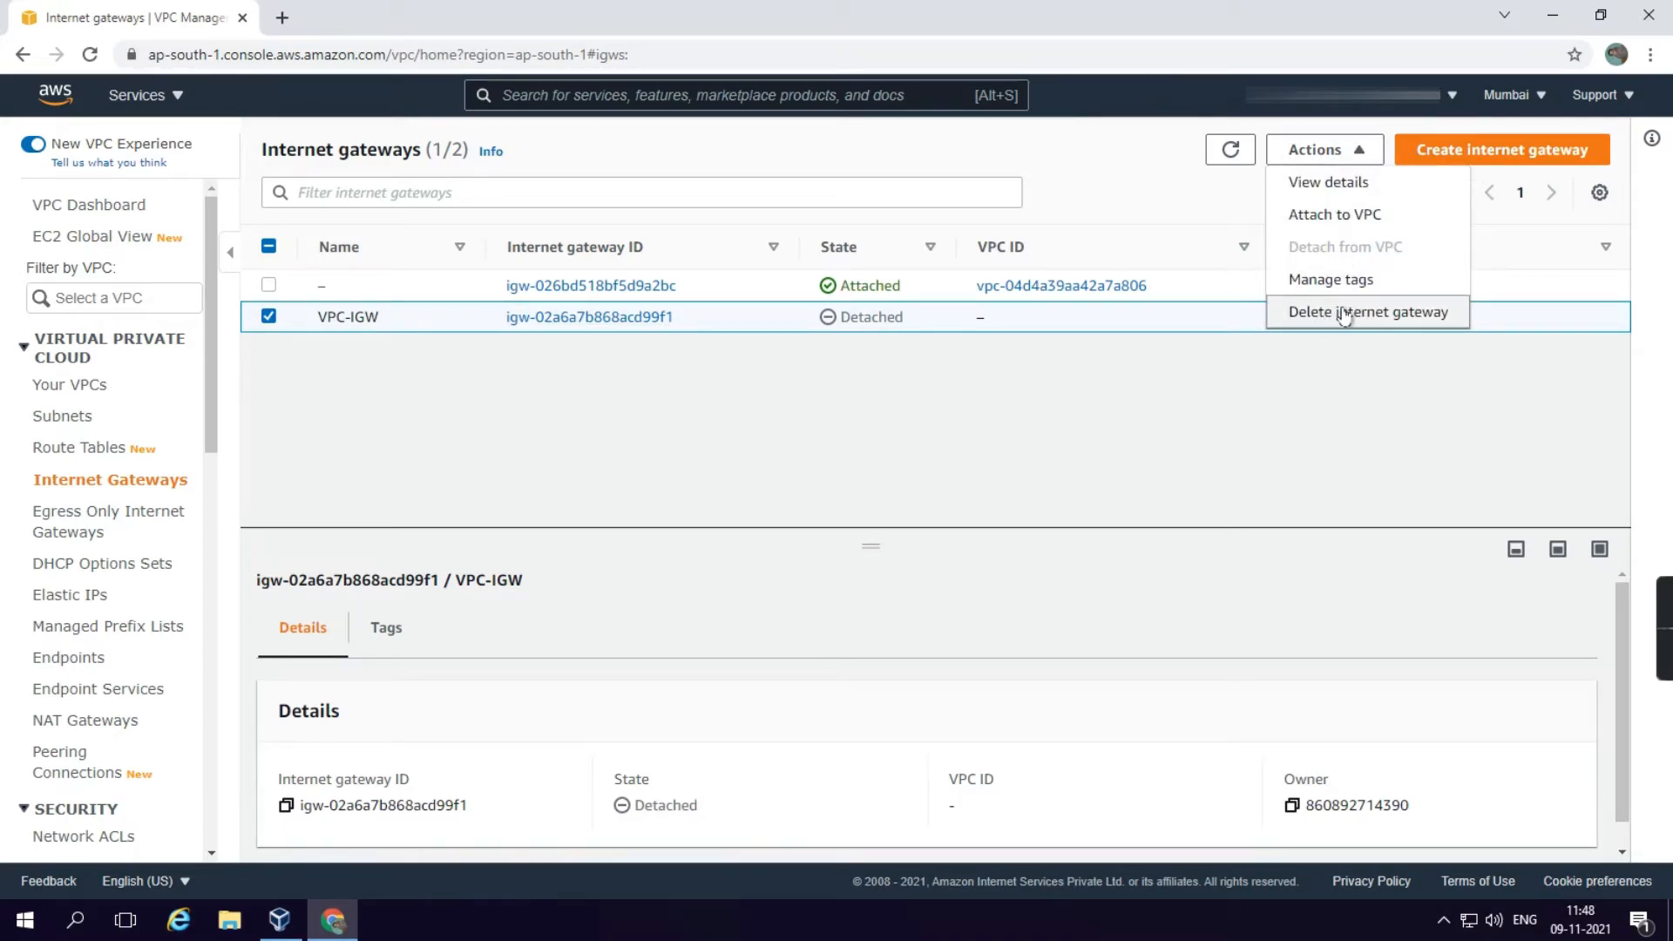
click(1352, 214)
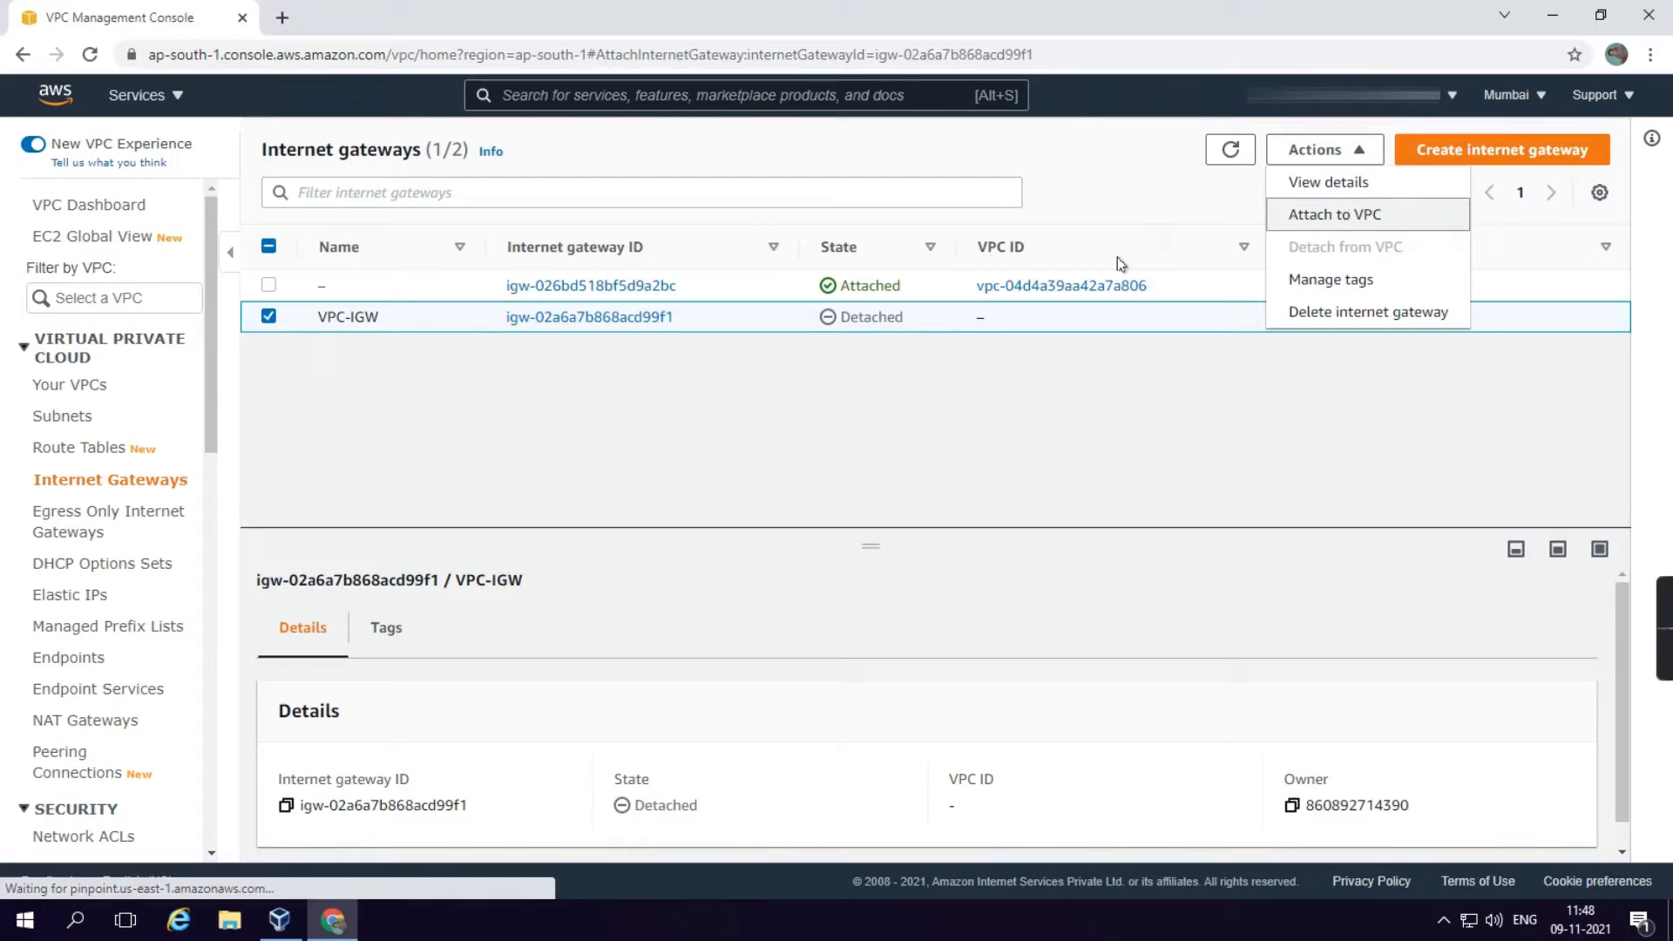
click(276, 400)
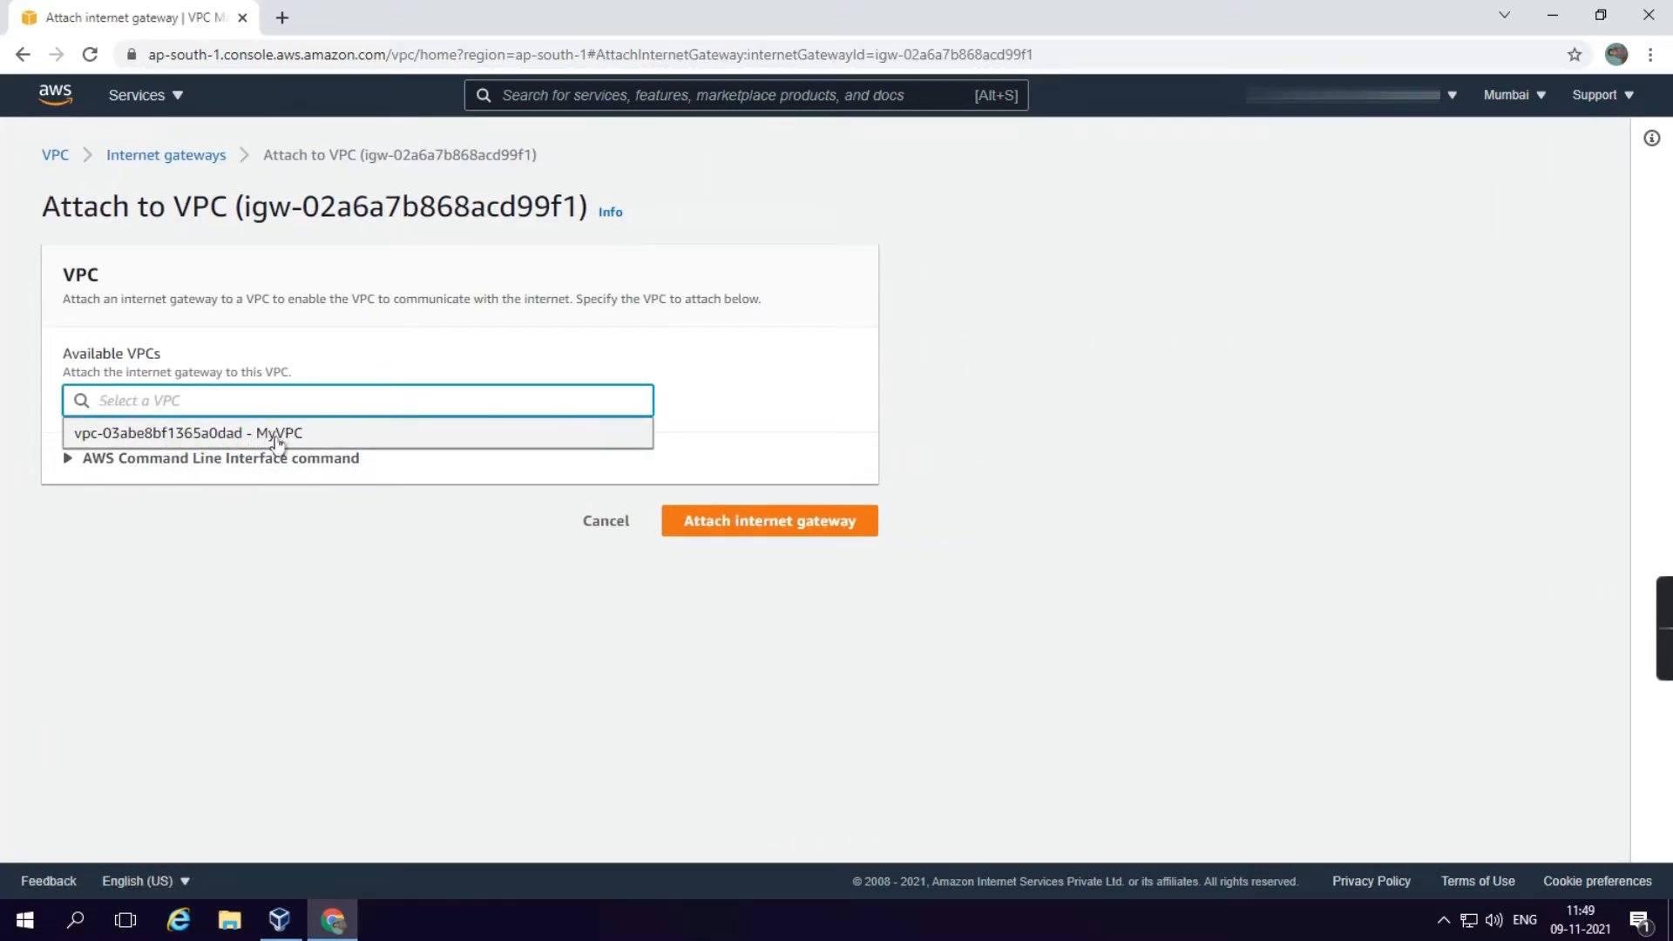
click(279, 440)
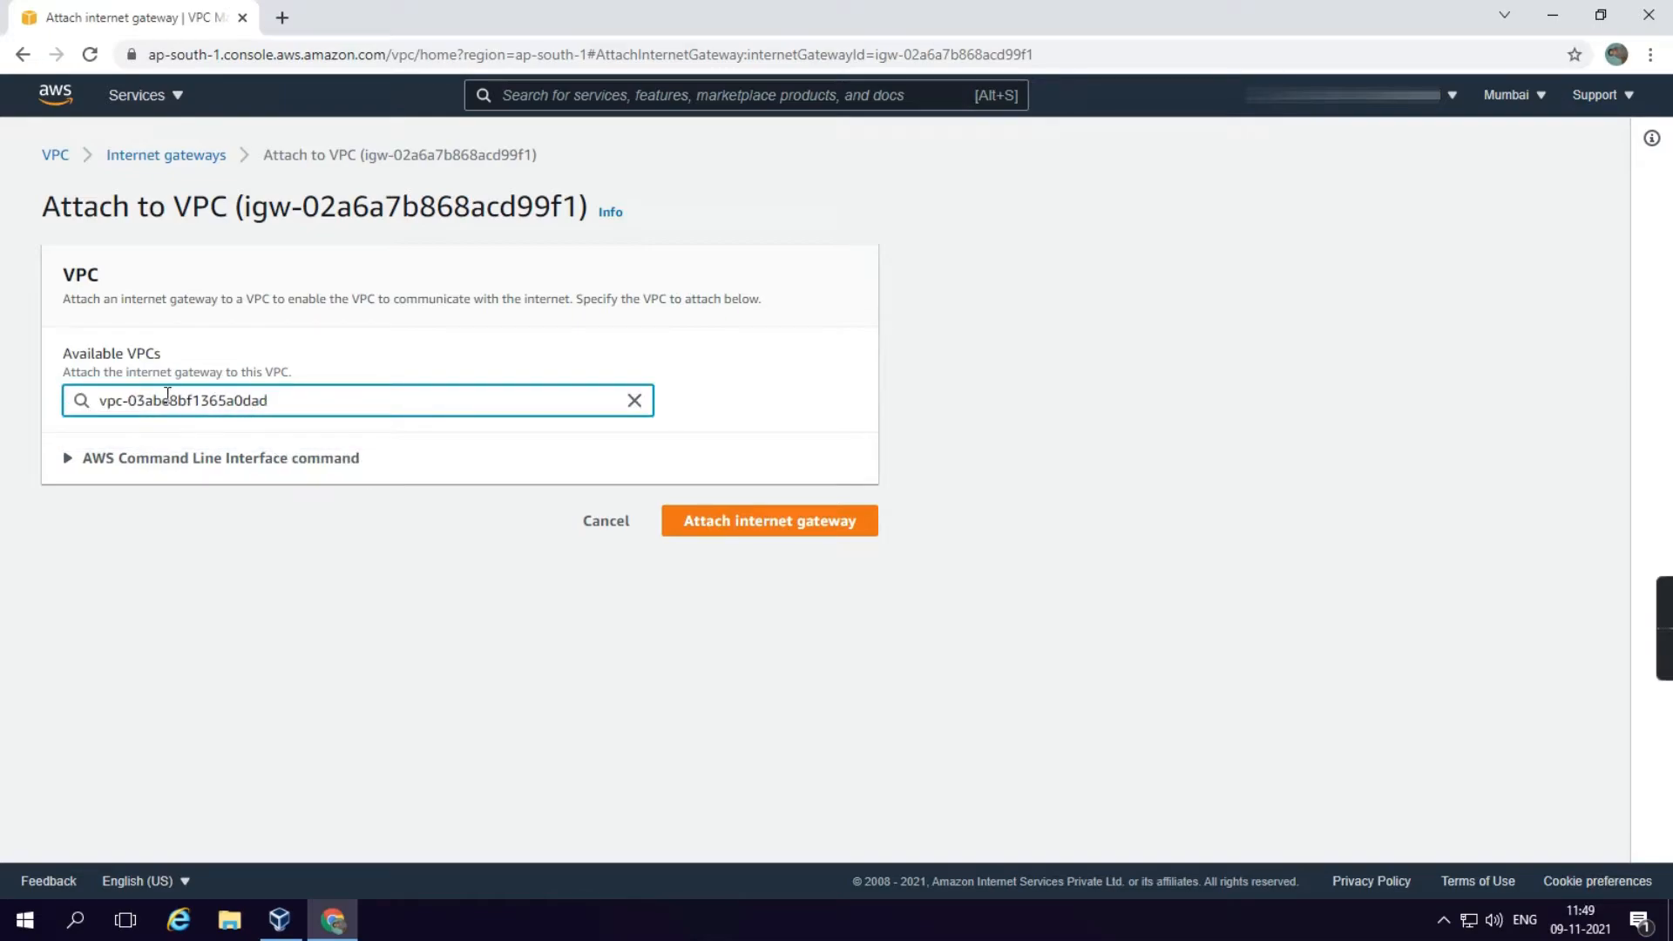
click(724, 521)
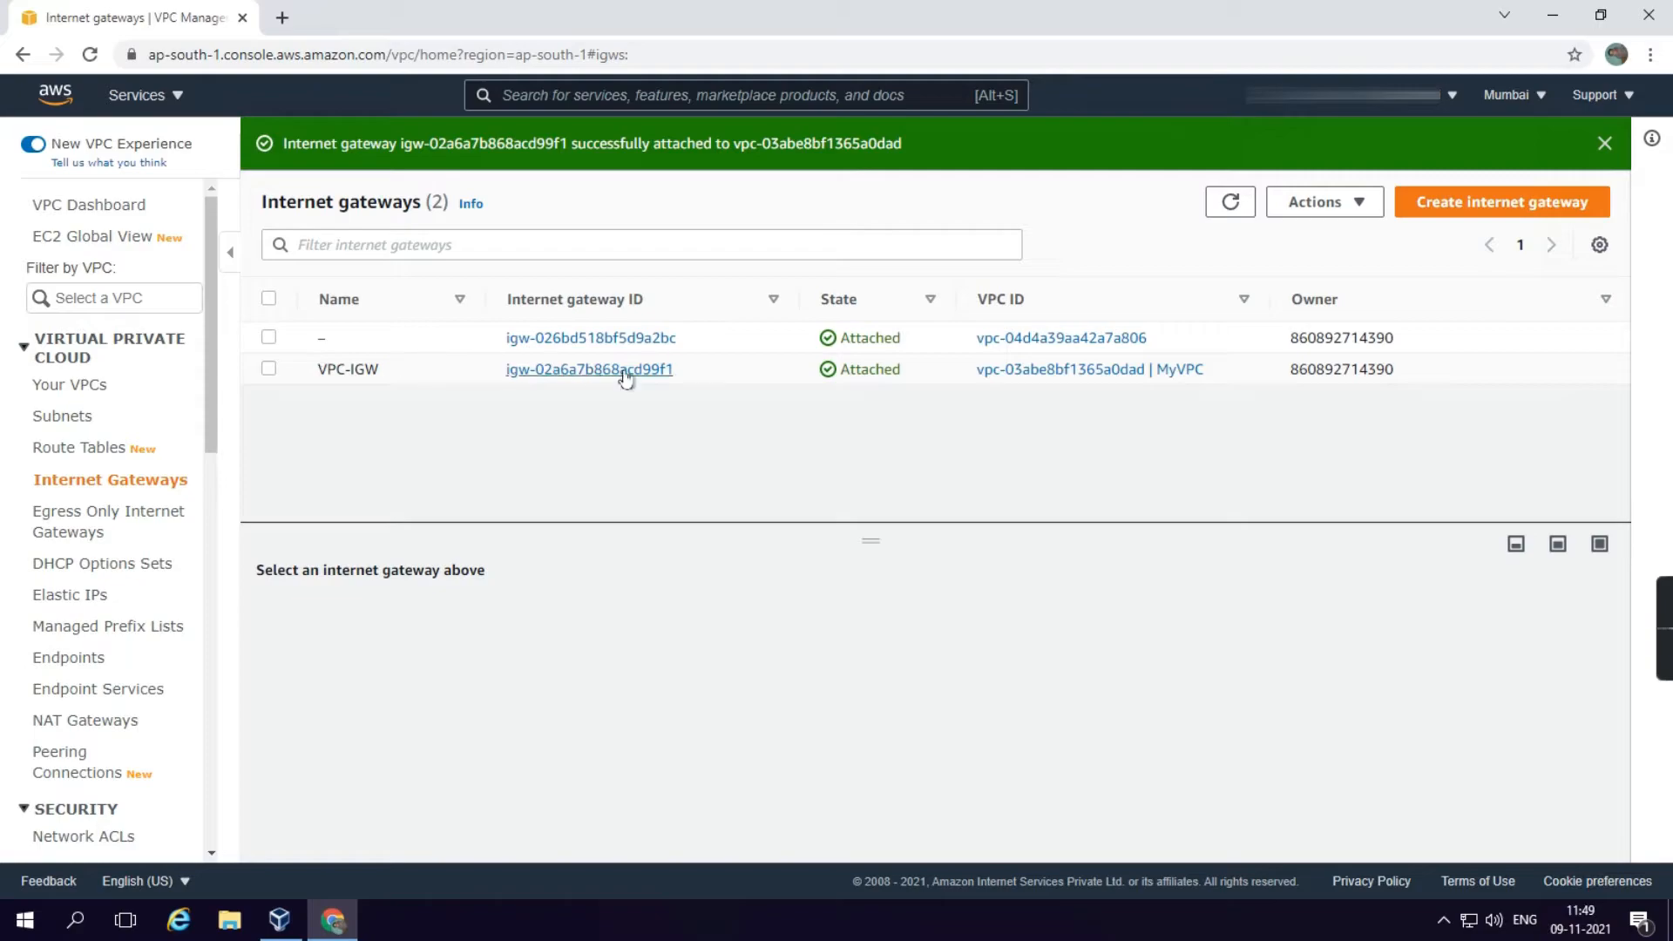
- Name the route table that belongs to MyVPC VPC-Route
click(82, 448)
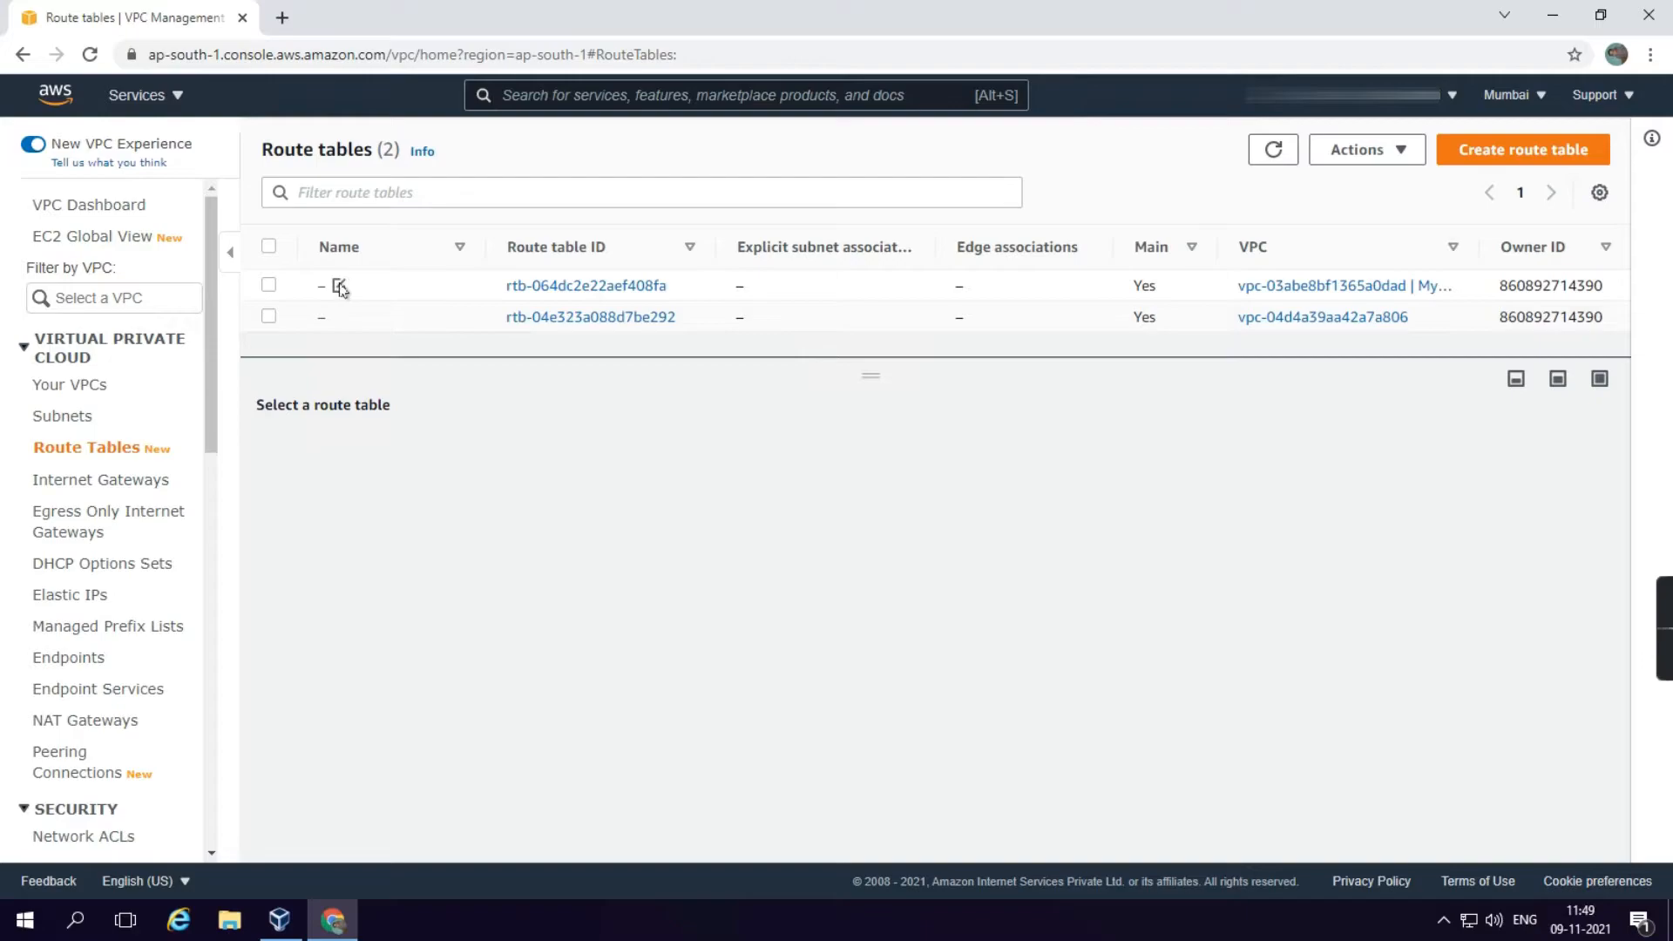
click(340, 287)
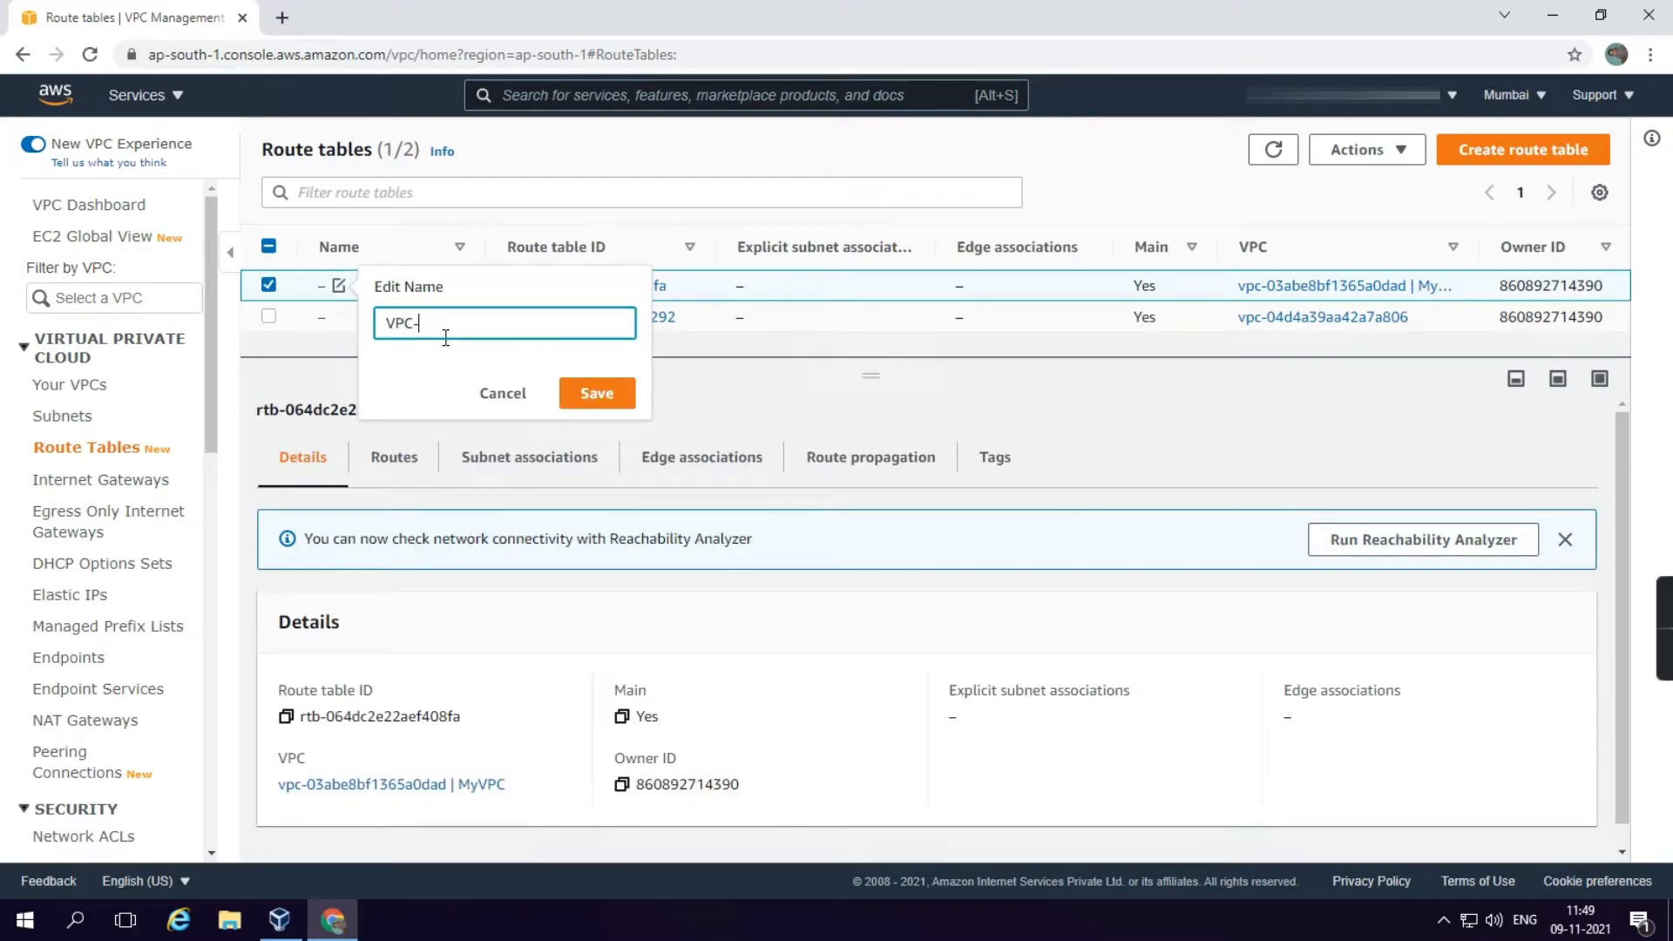
click(579, 392)
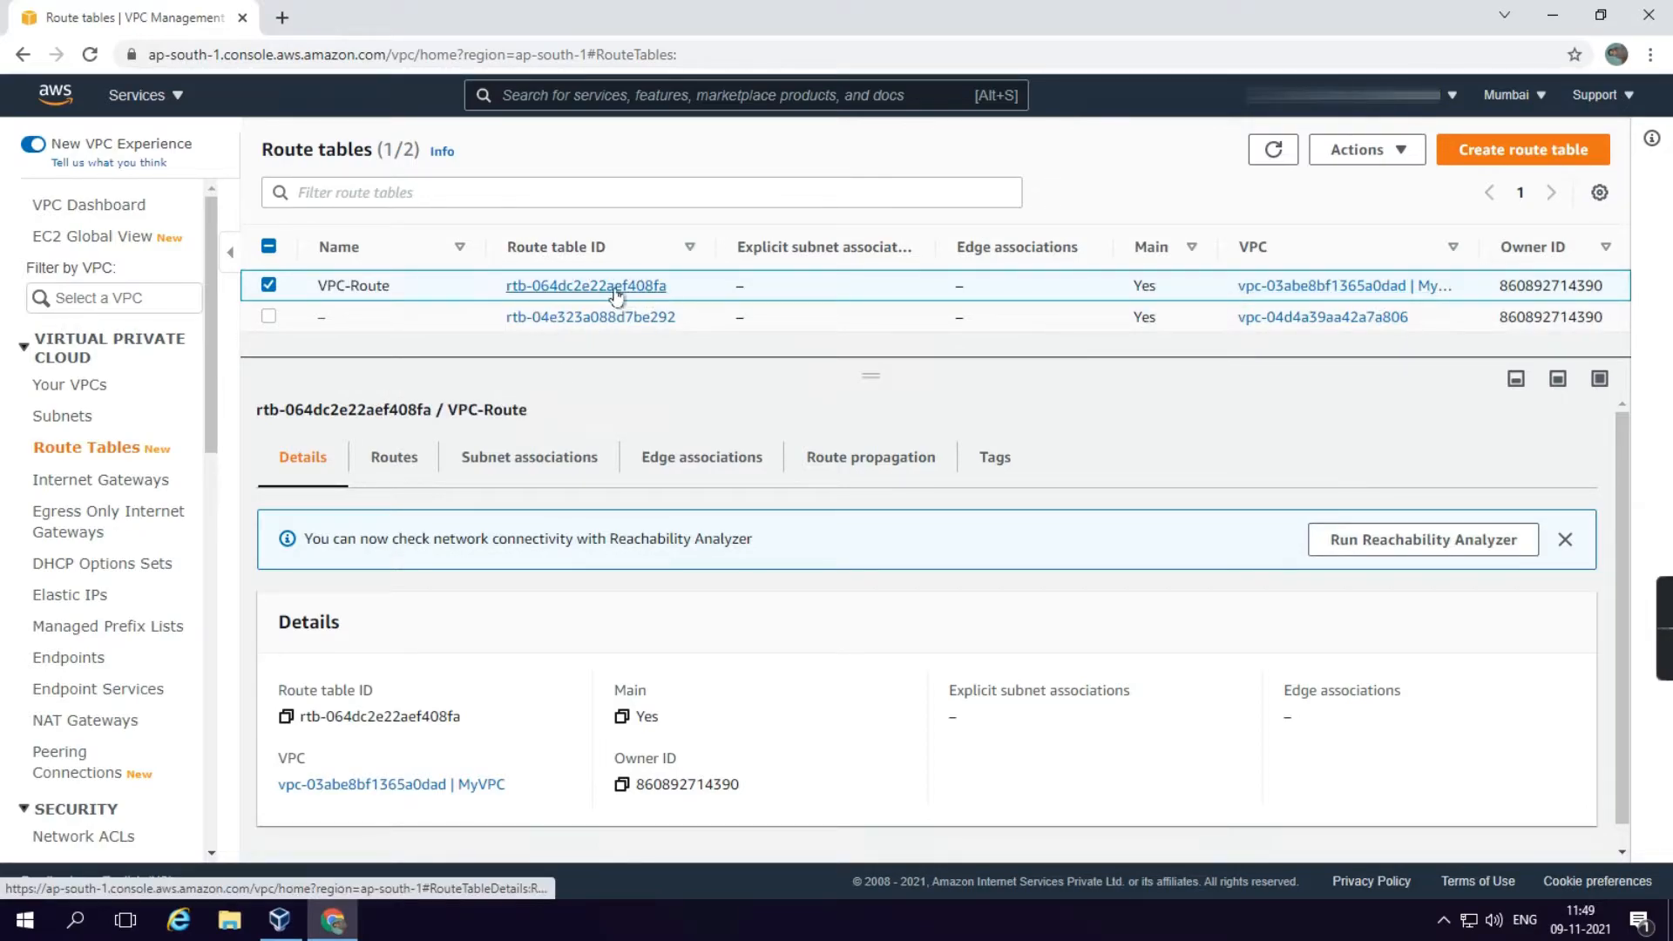
- Open the routes of VPC-Route for editing and add a route with destination 0.0.0.0/0
click(414, 477)
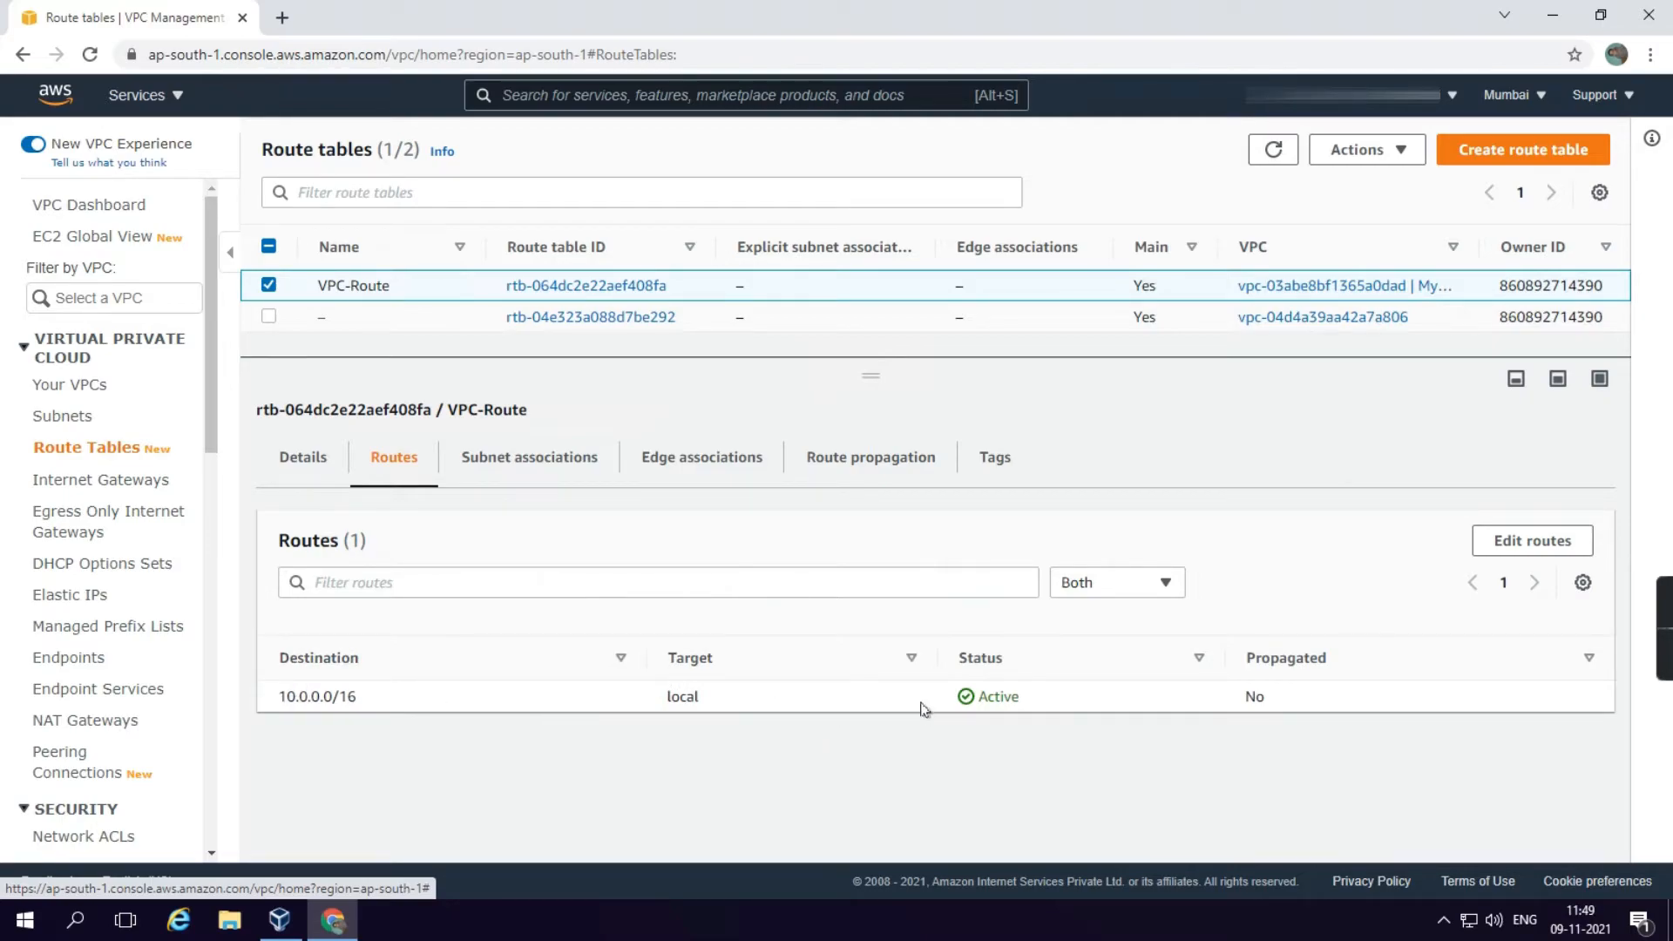
click(1518, 543)
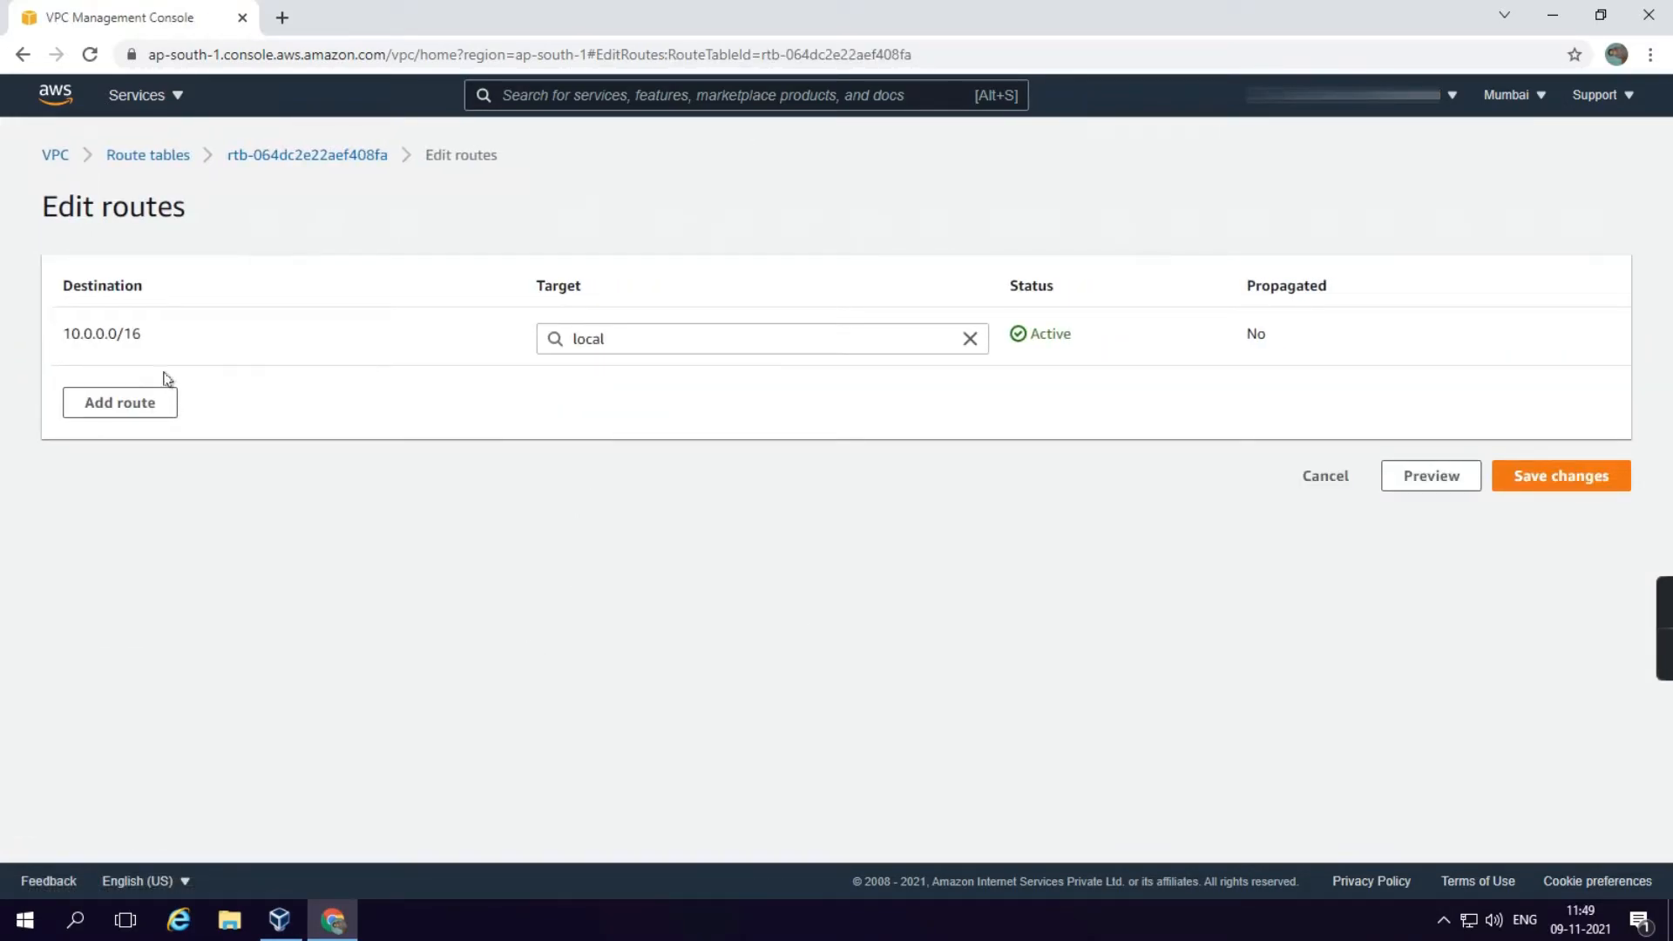
click(138, 401)
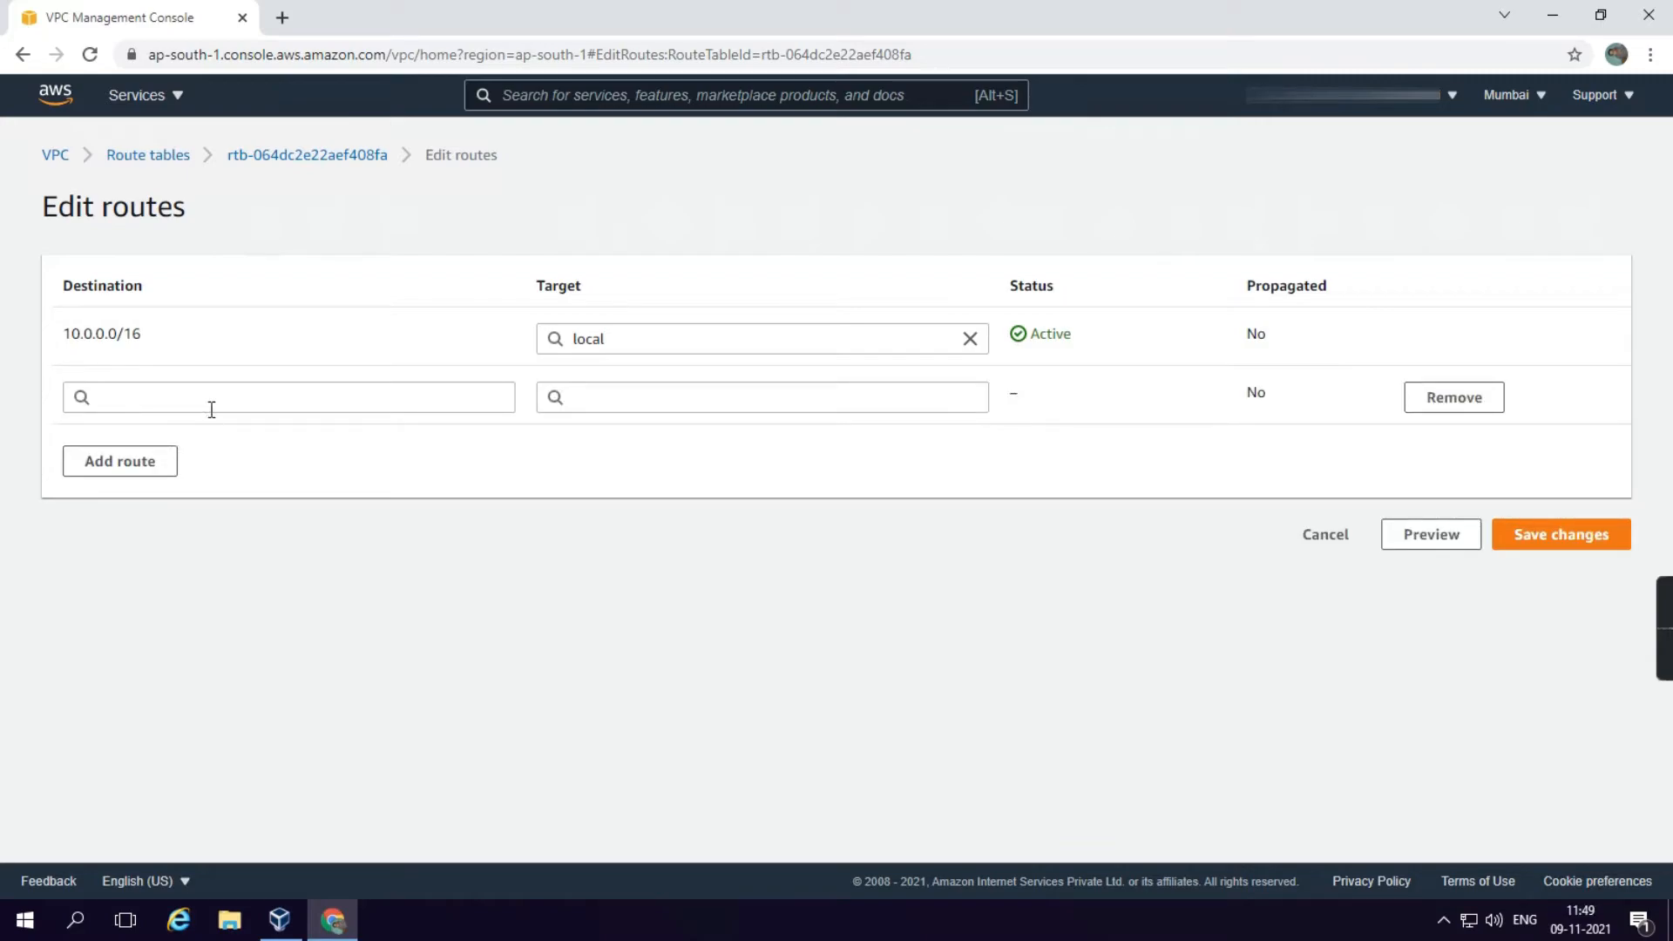
click(212, 402)
text(0)
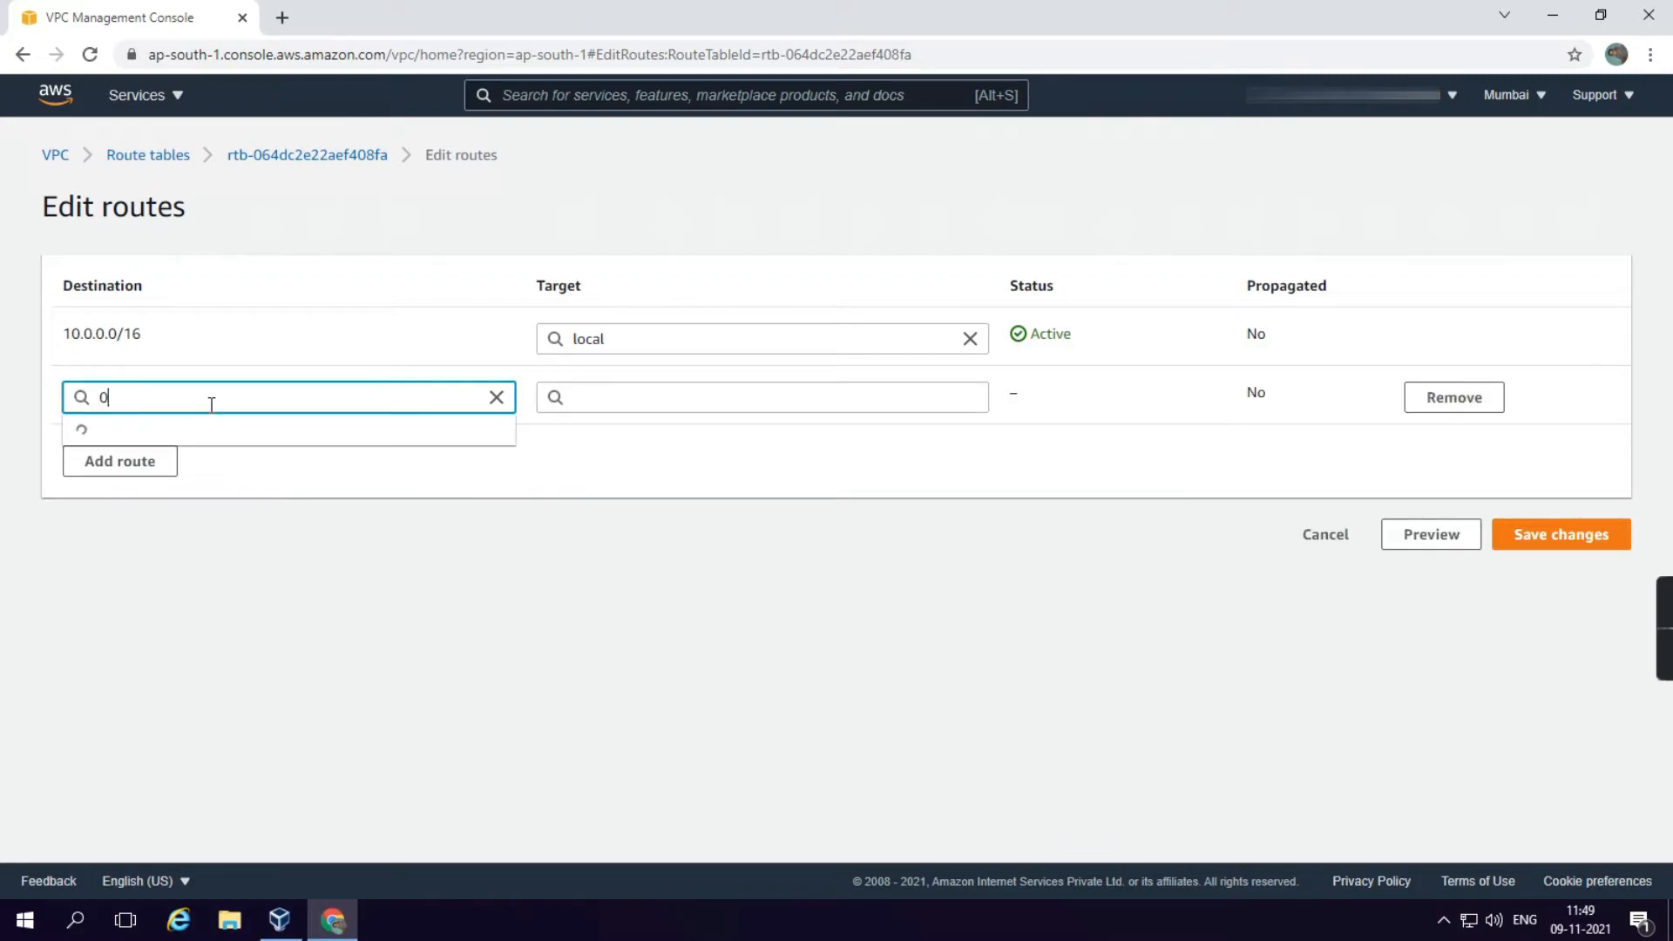
text(.0.0.0)
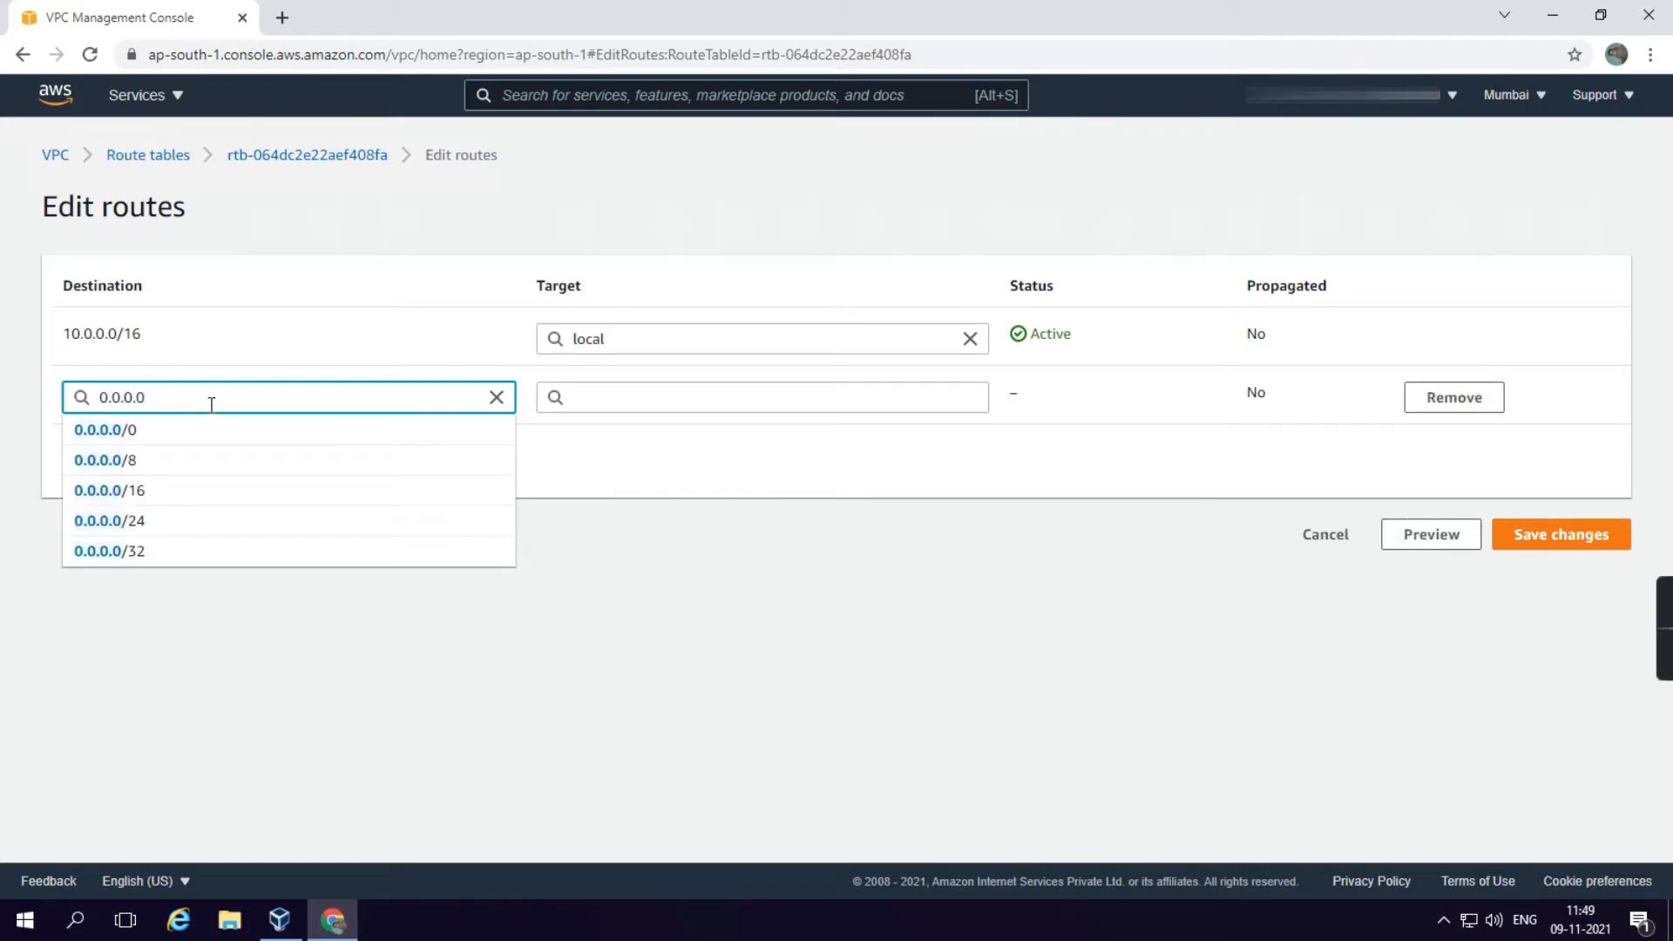
text(/0)
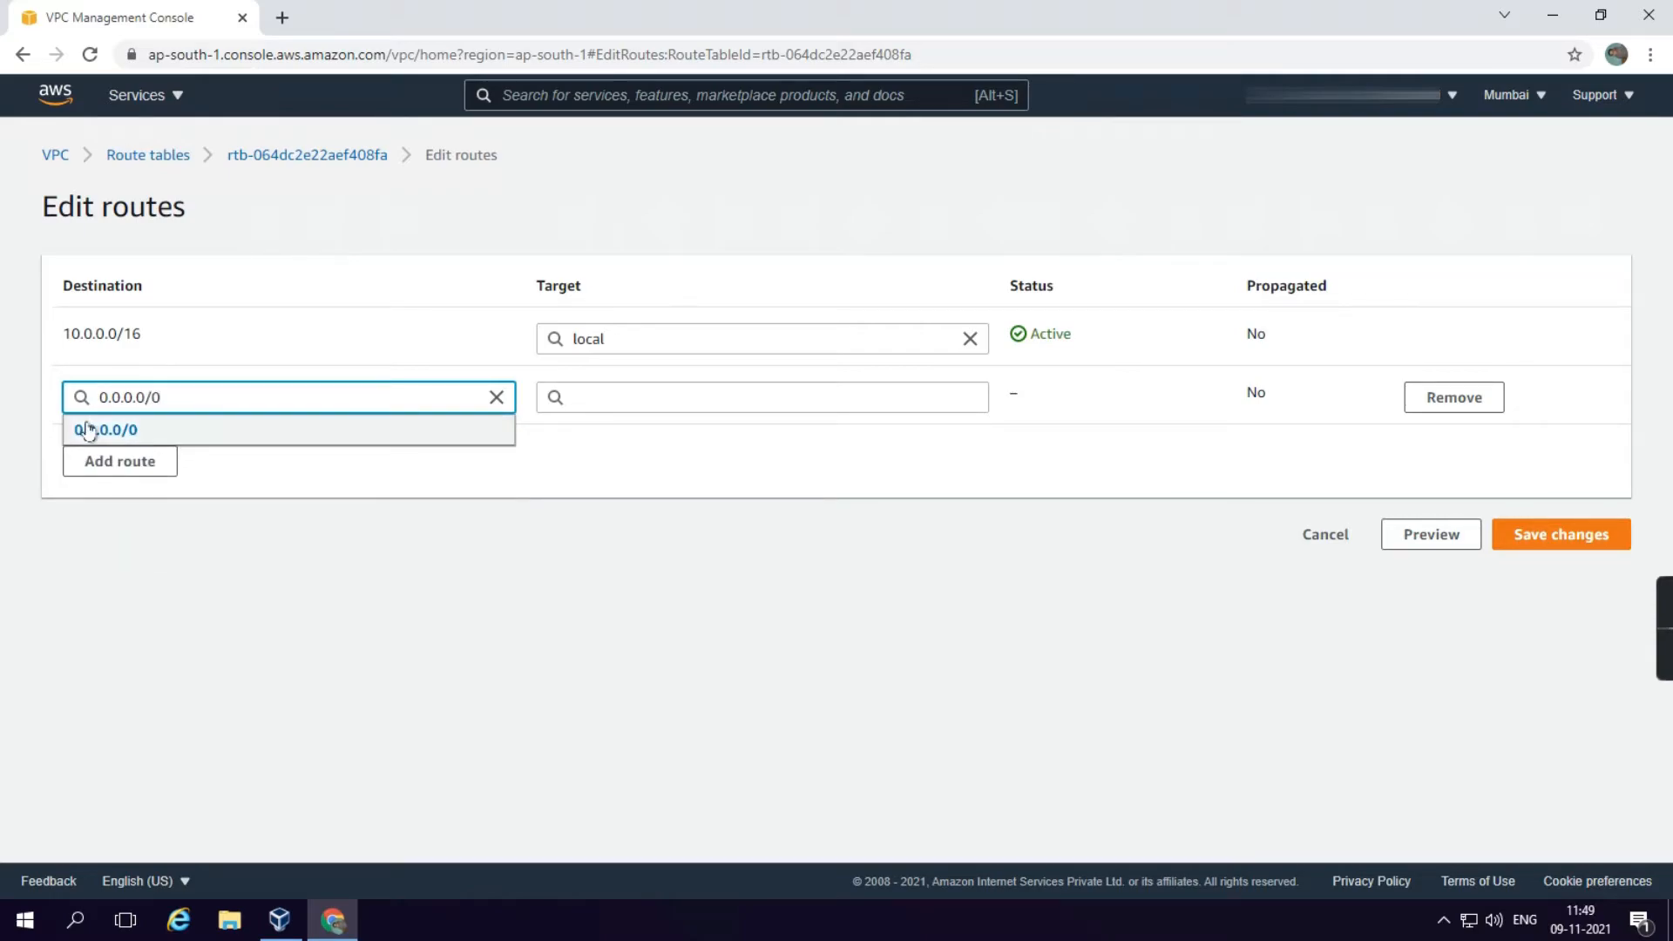
click(154, 430)
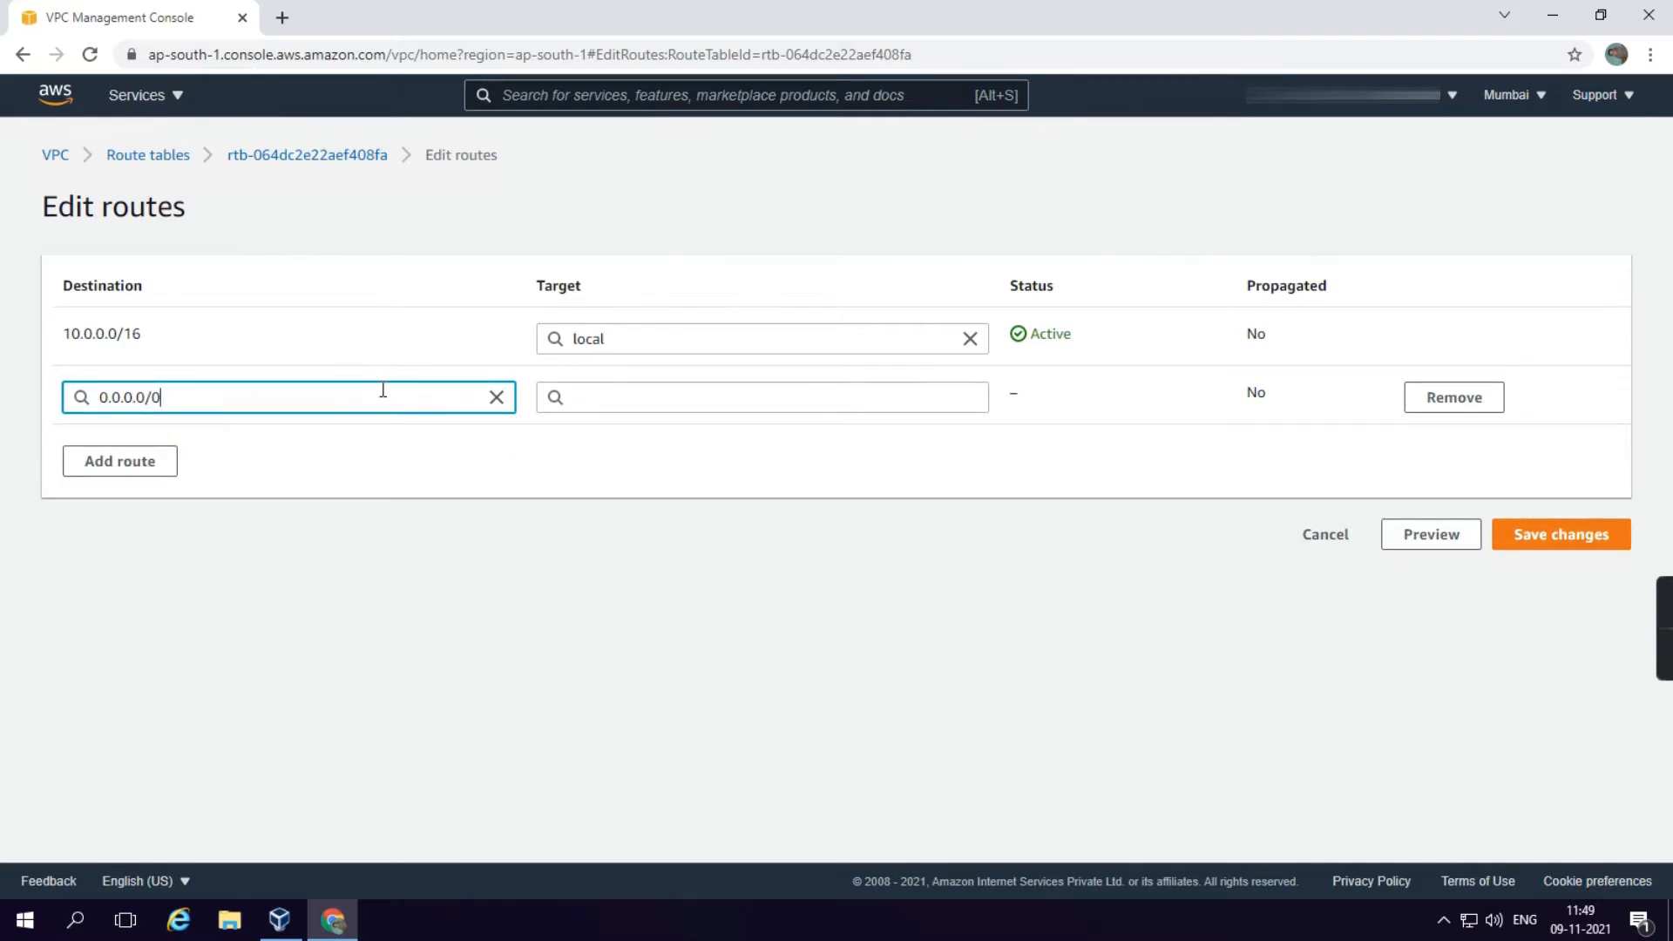
- Set the new route's target to the internet gateway VPC-IGW and save the route changes
click(608, 400)
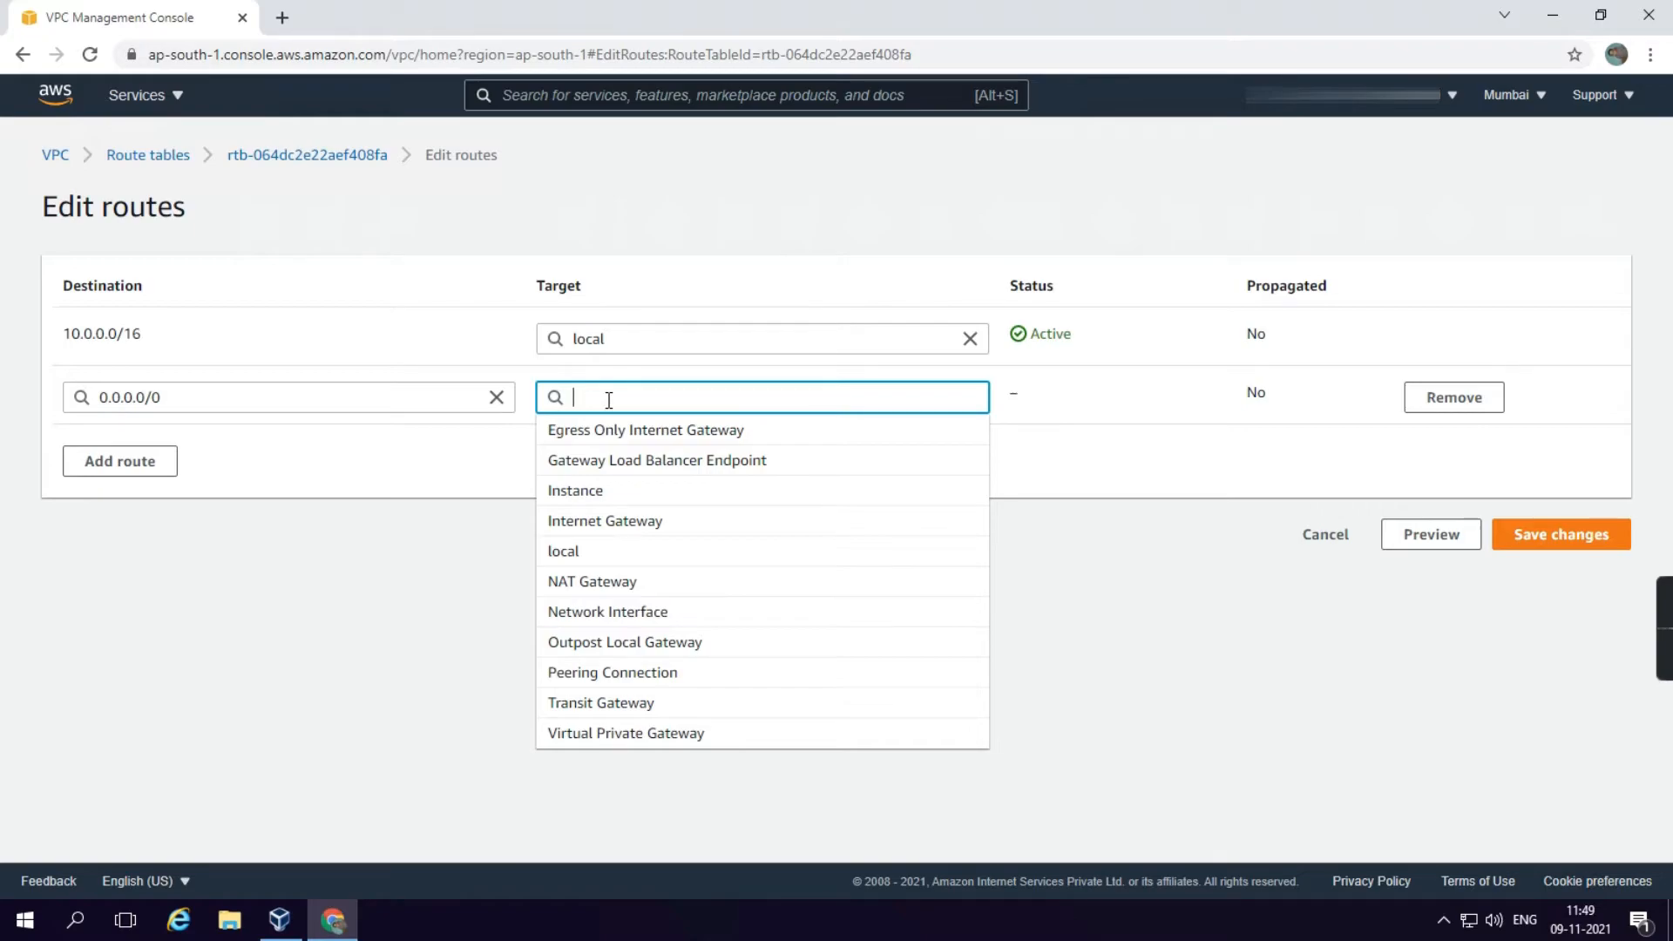
text(inter)
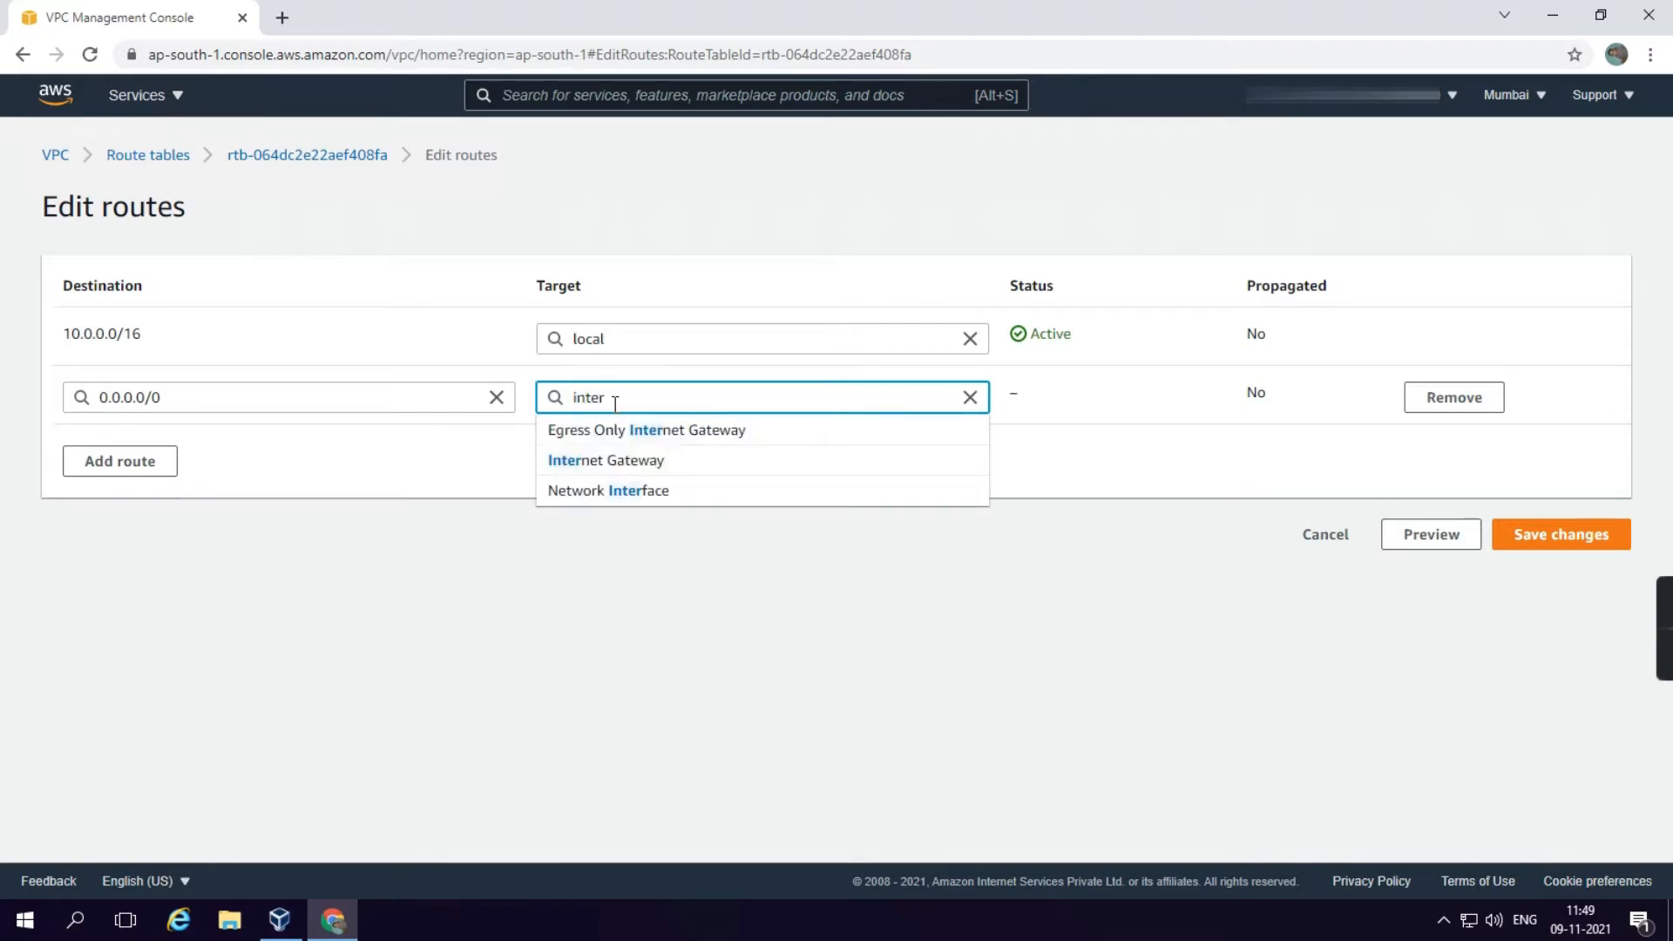
click(627, 460)
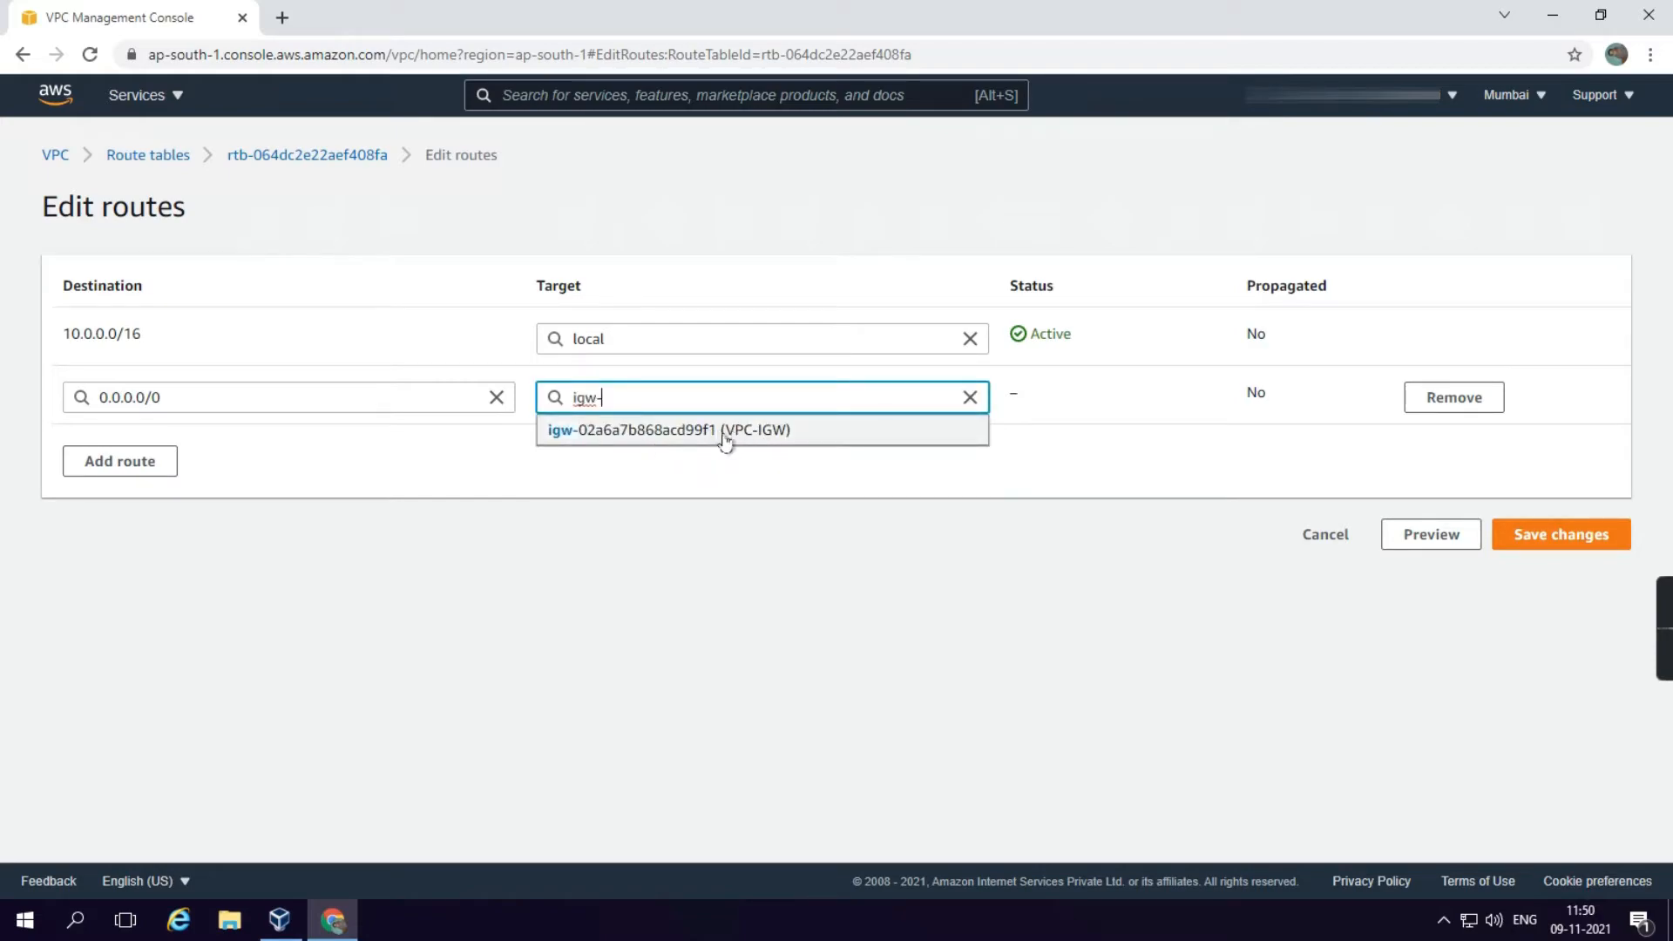
click(784, 442)
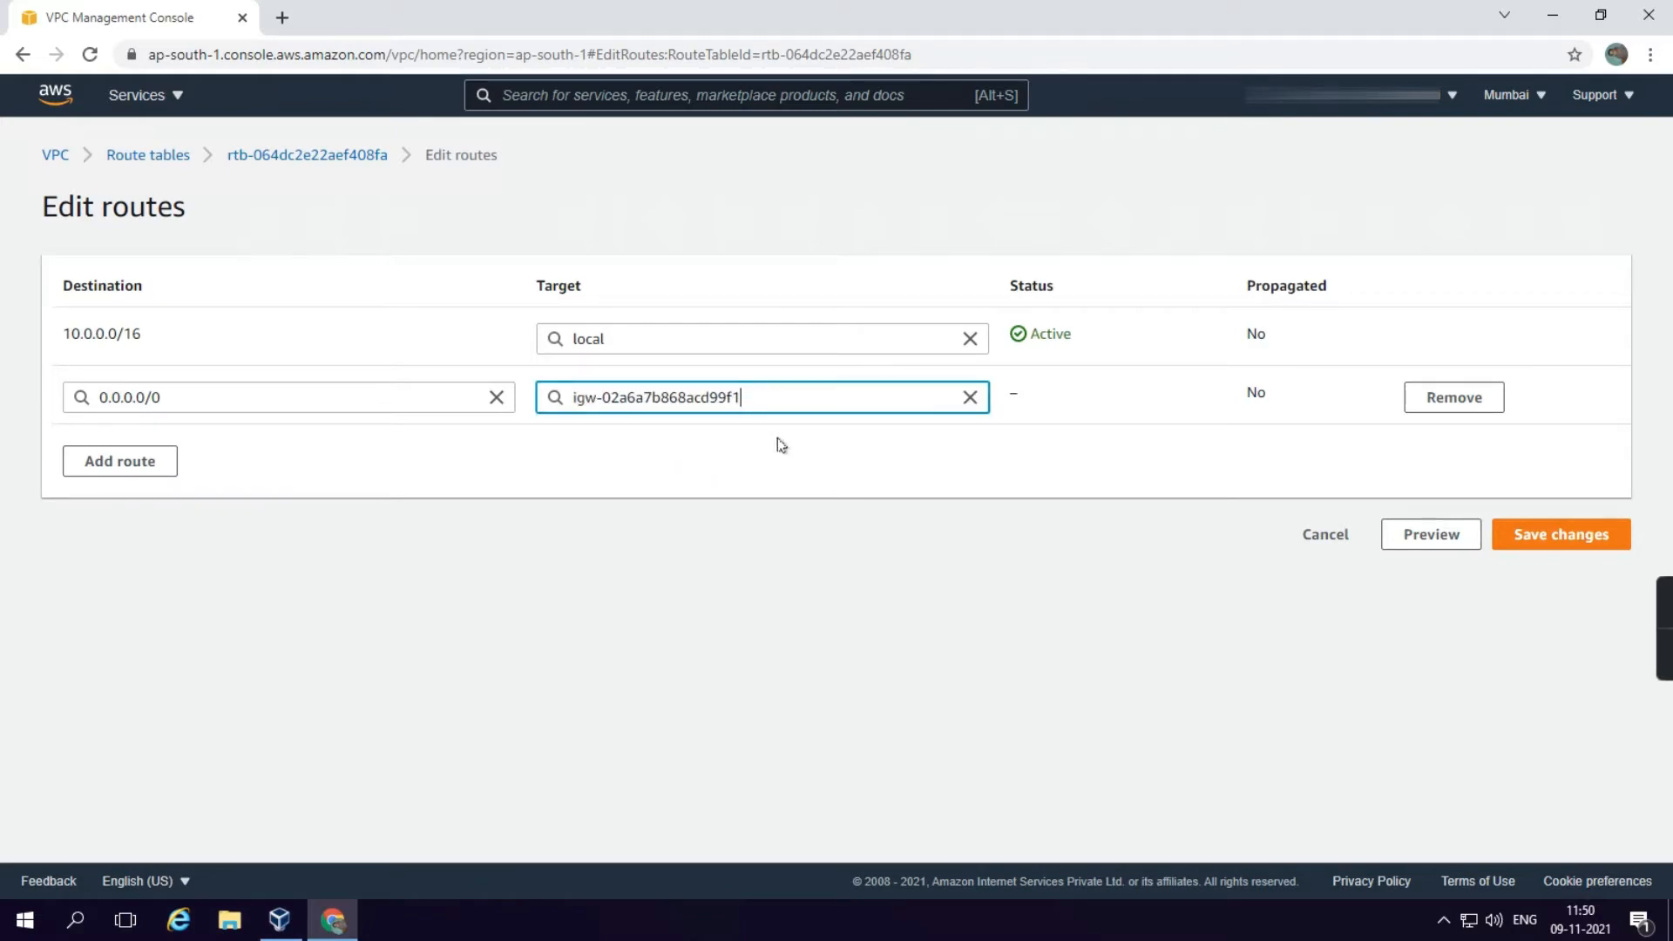
click(1558, 540)
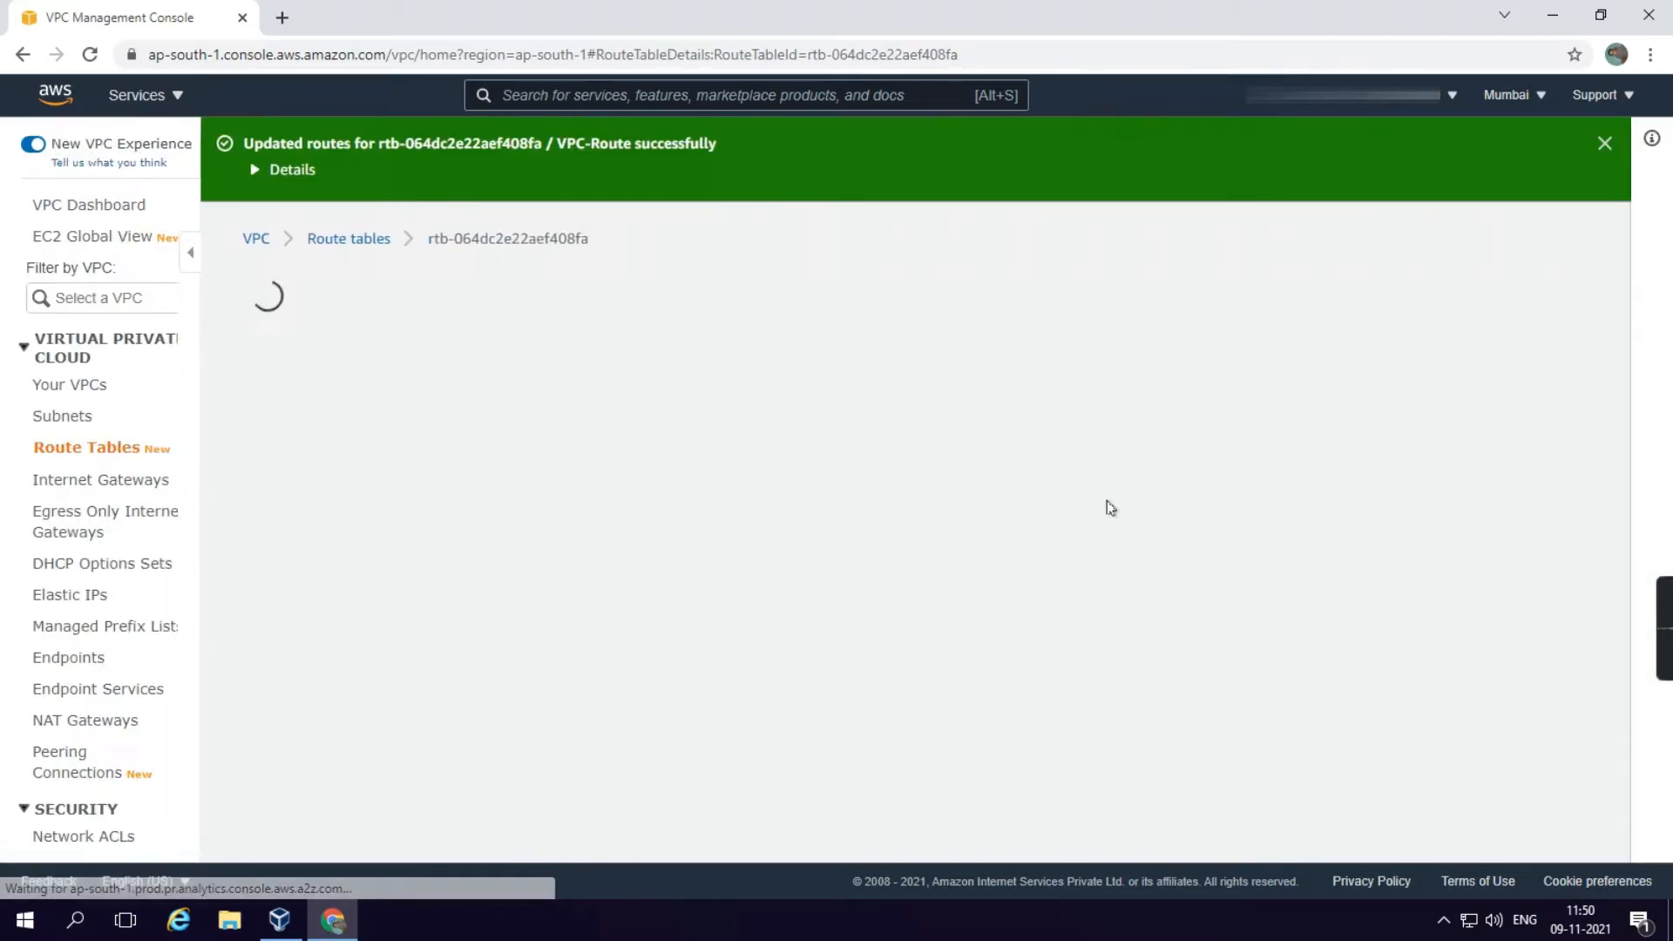
- Associate Subnet-VPC explicitly with the VPC-Route route table, save the association, and review the route table's details
scroll(1038, 567, down, 2)
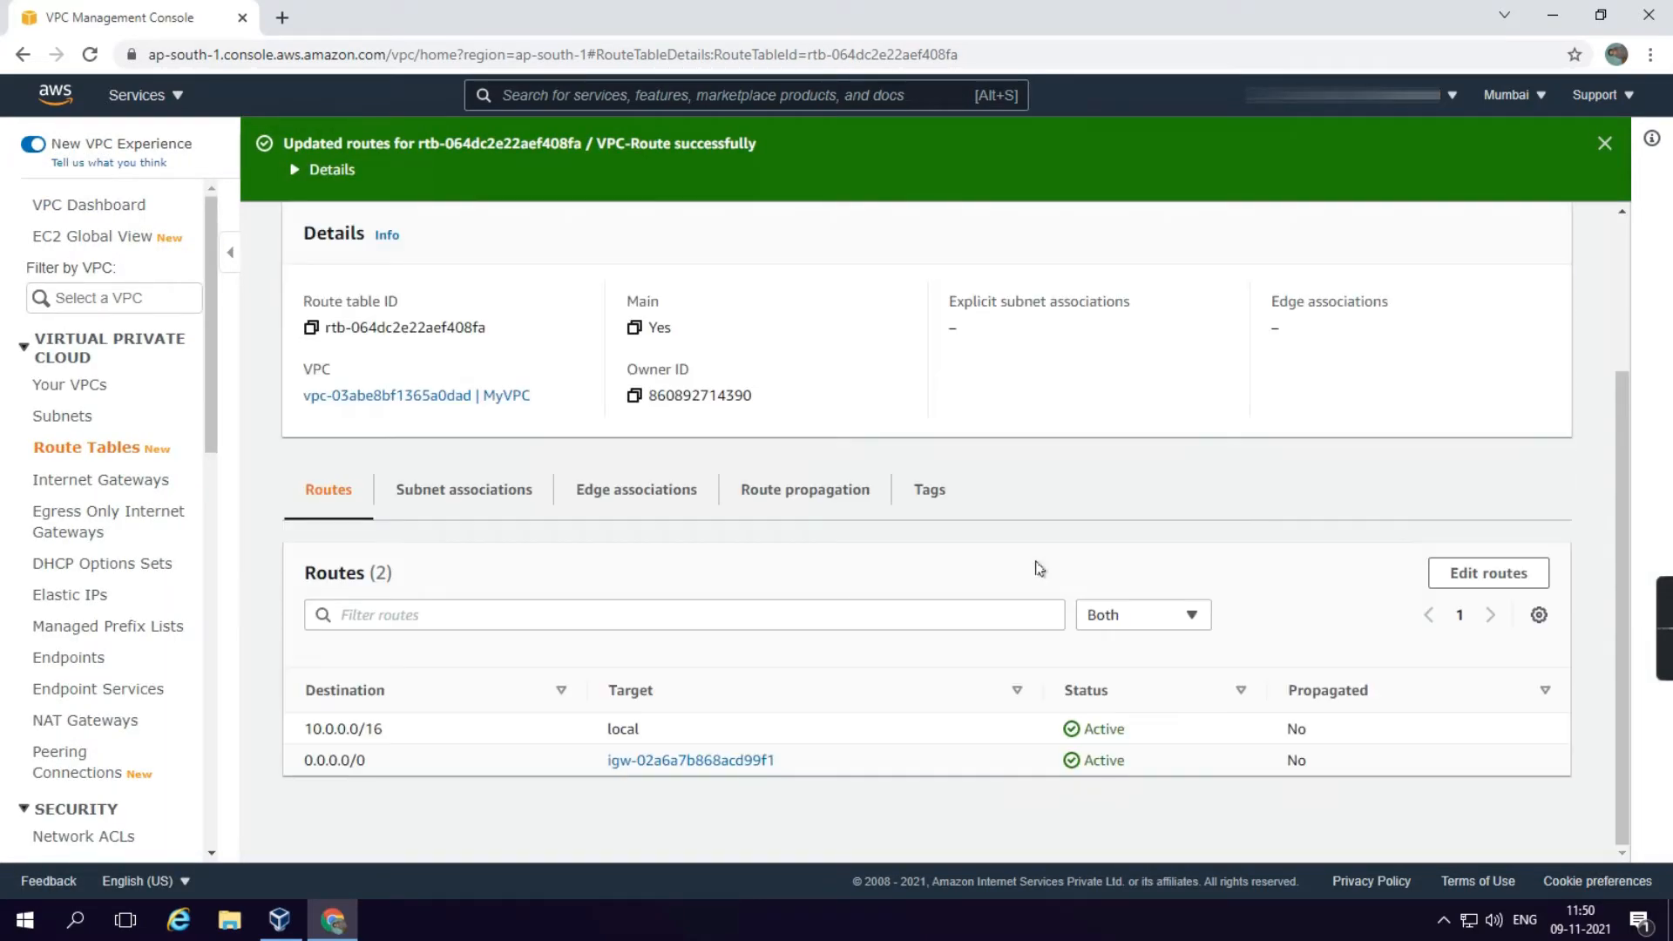
click(497, 502)
scroll(868, 502, down, 1)
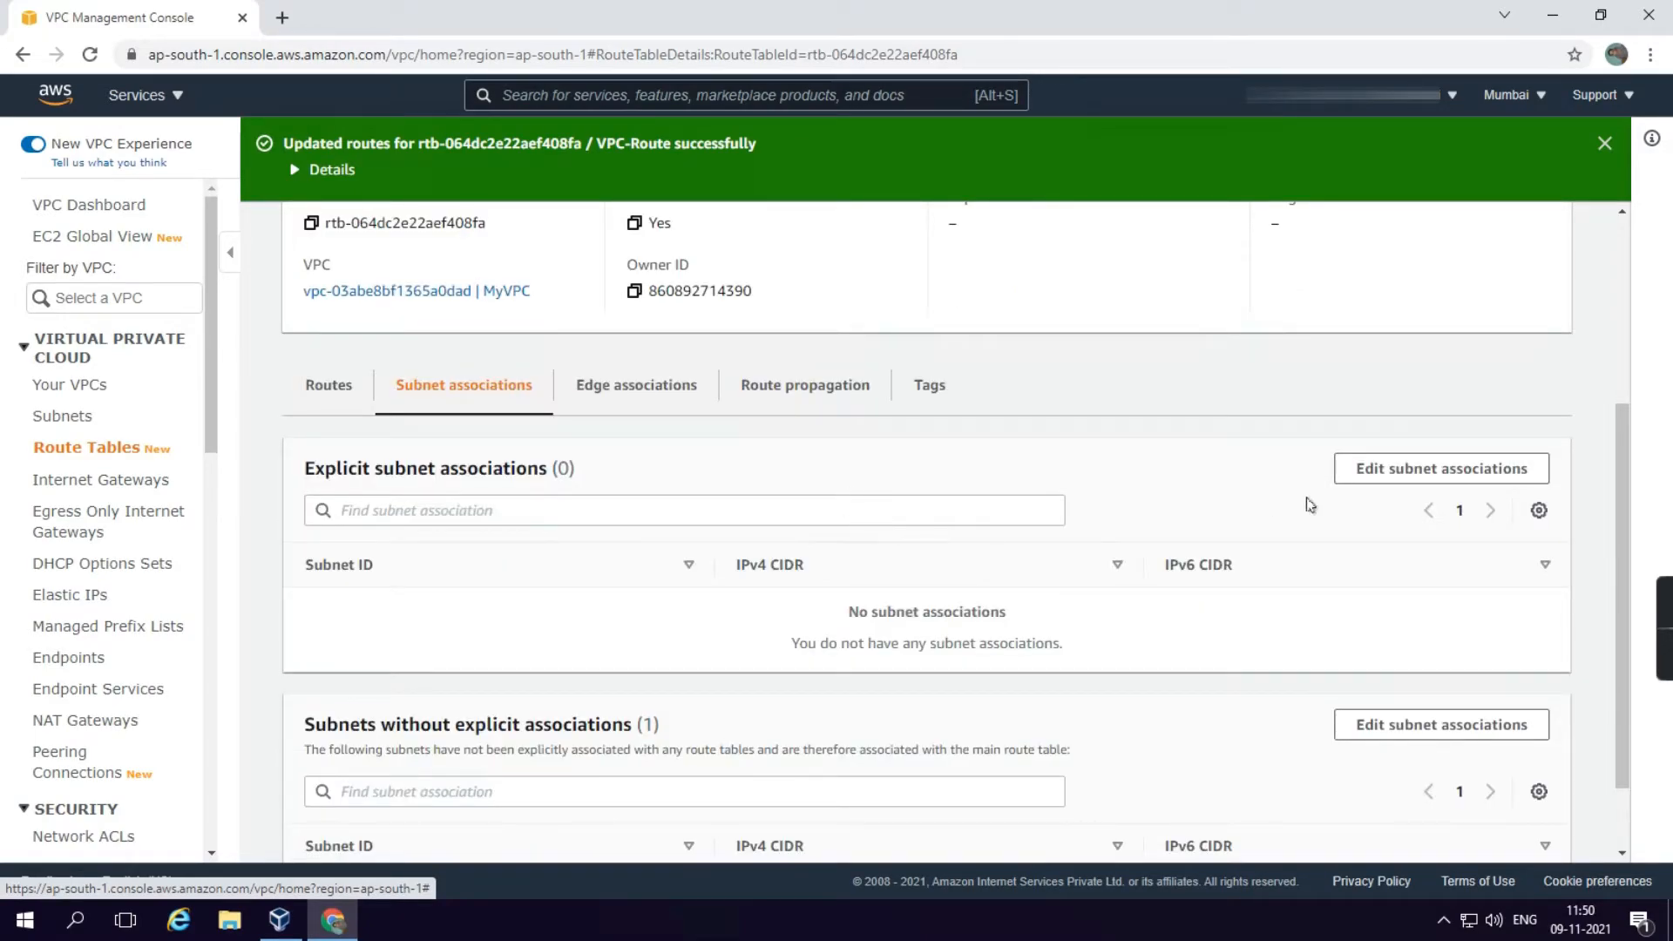
click(1407, 476)
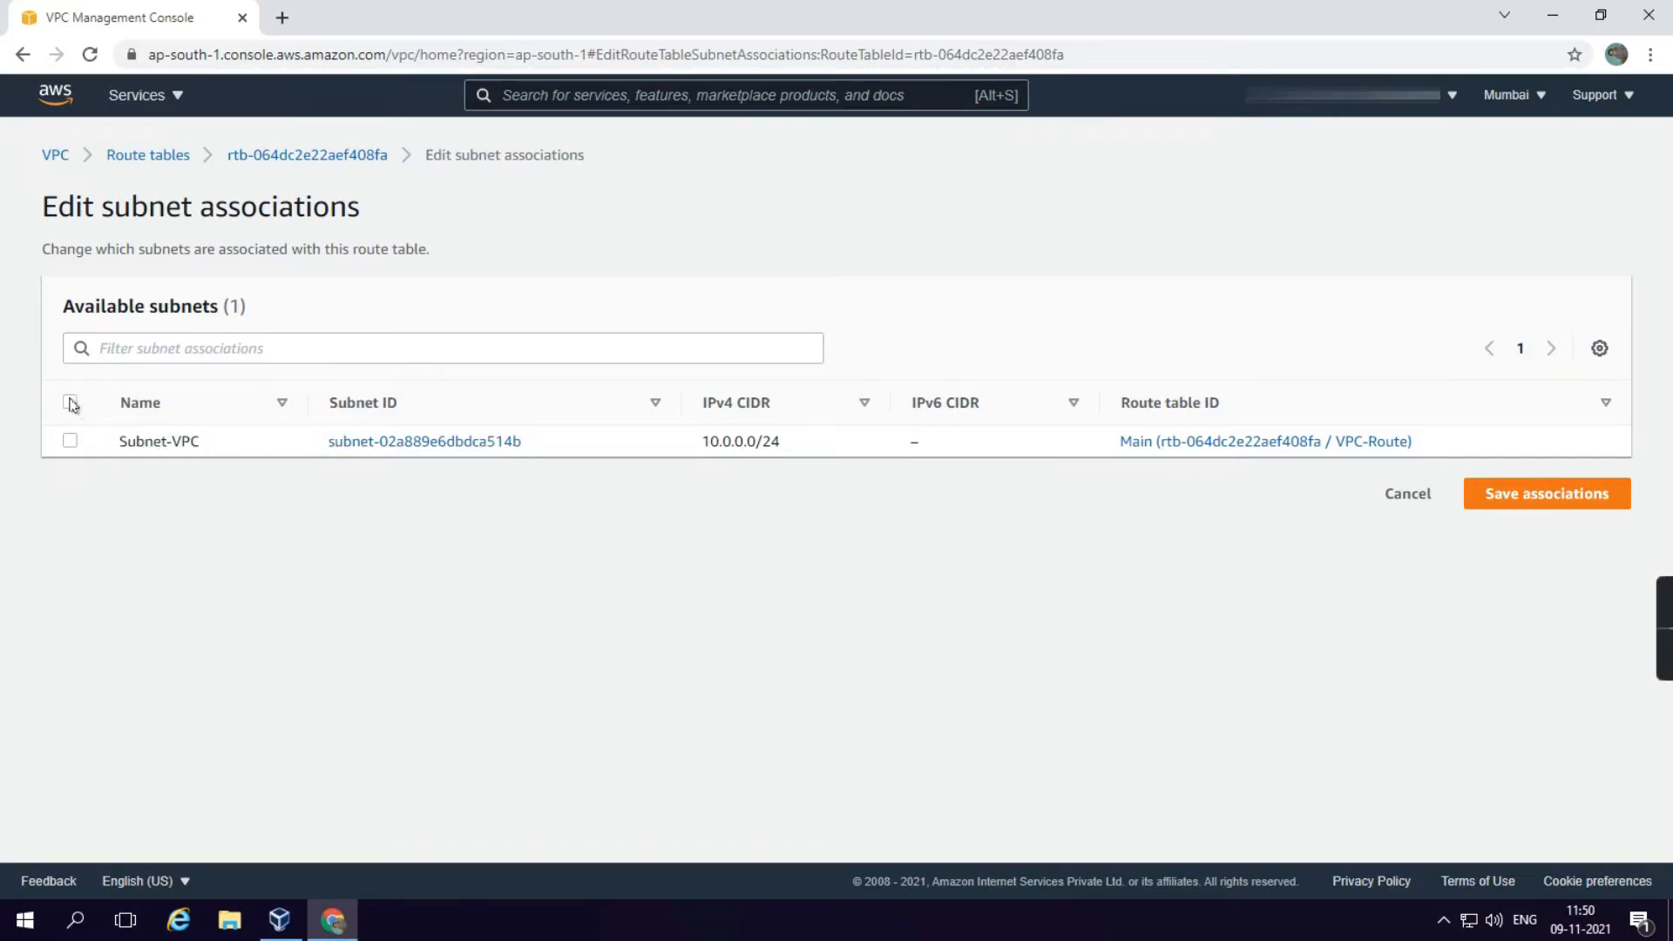
click(69, 442)
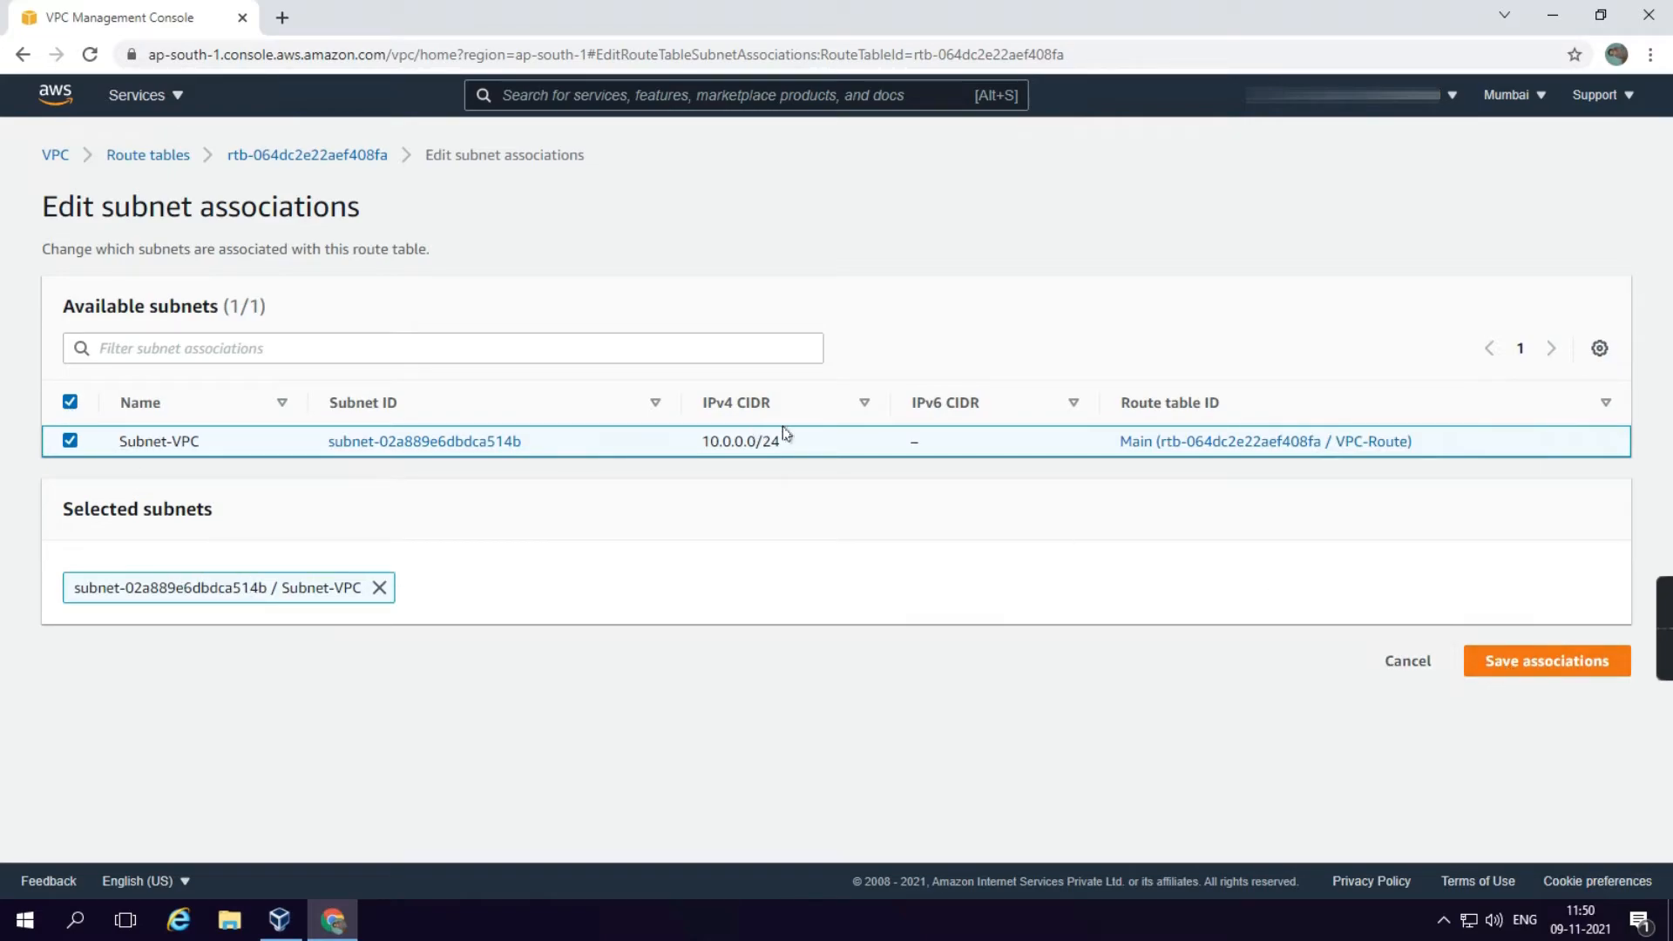
click(1546, 664)
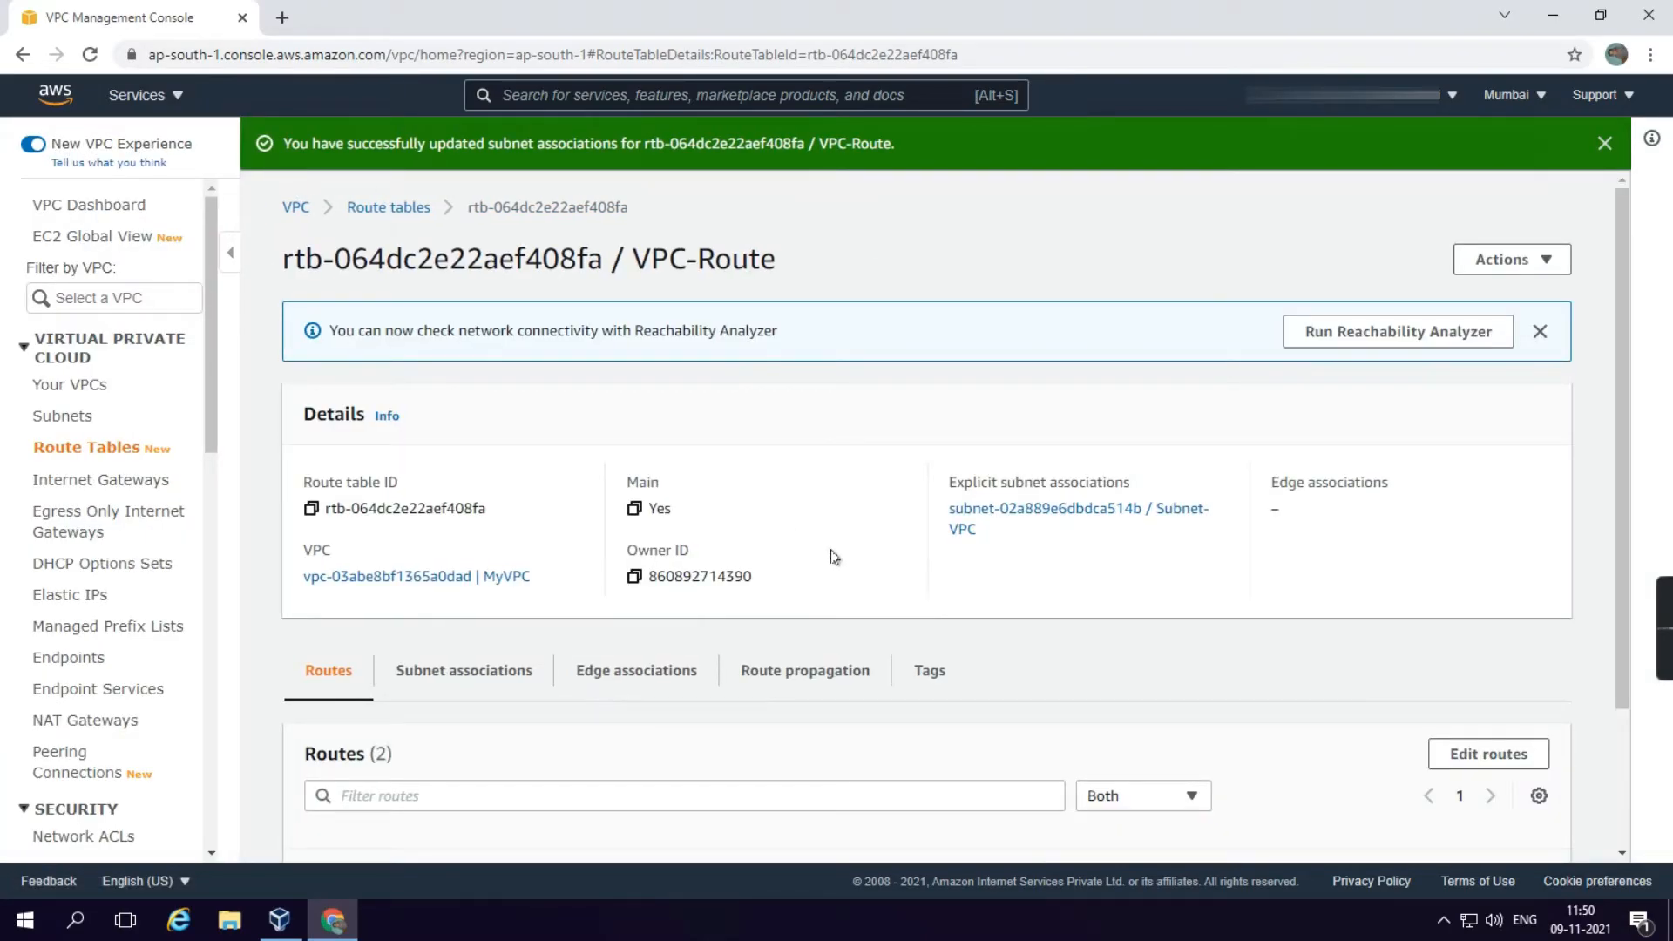
scroll(862, 552, down, 2)
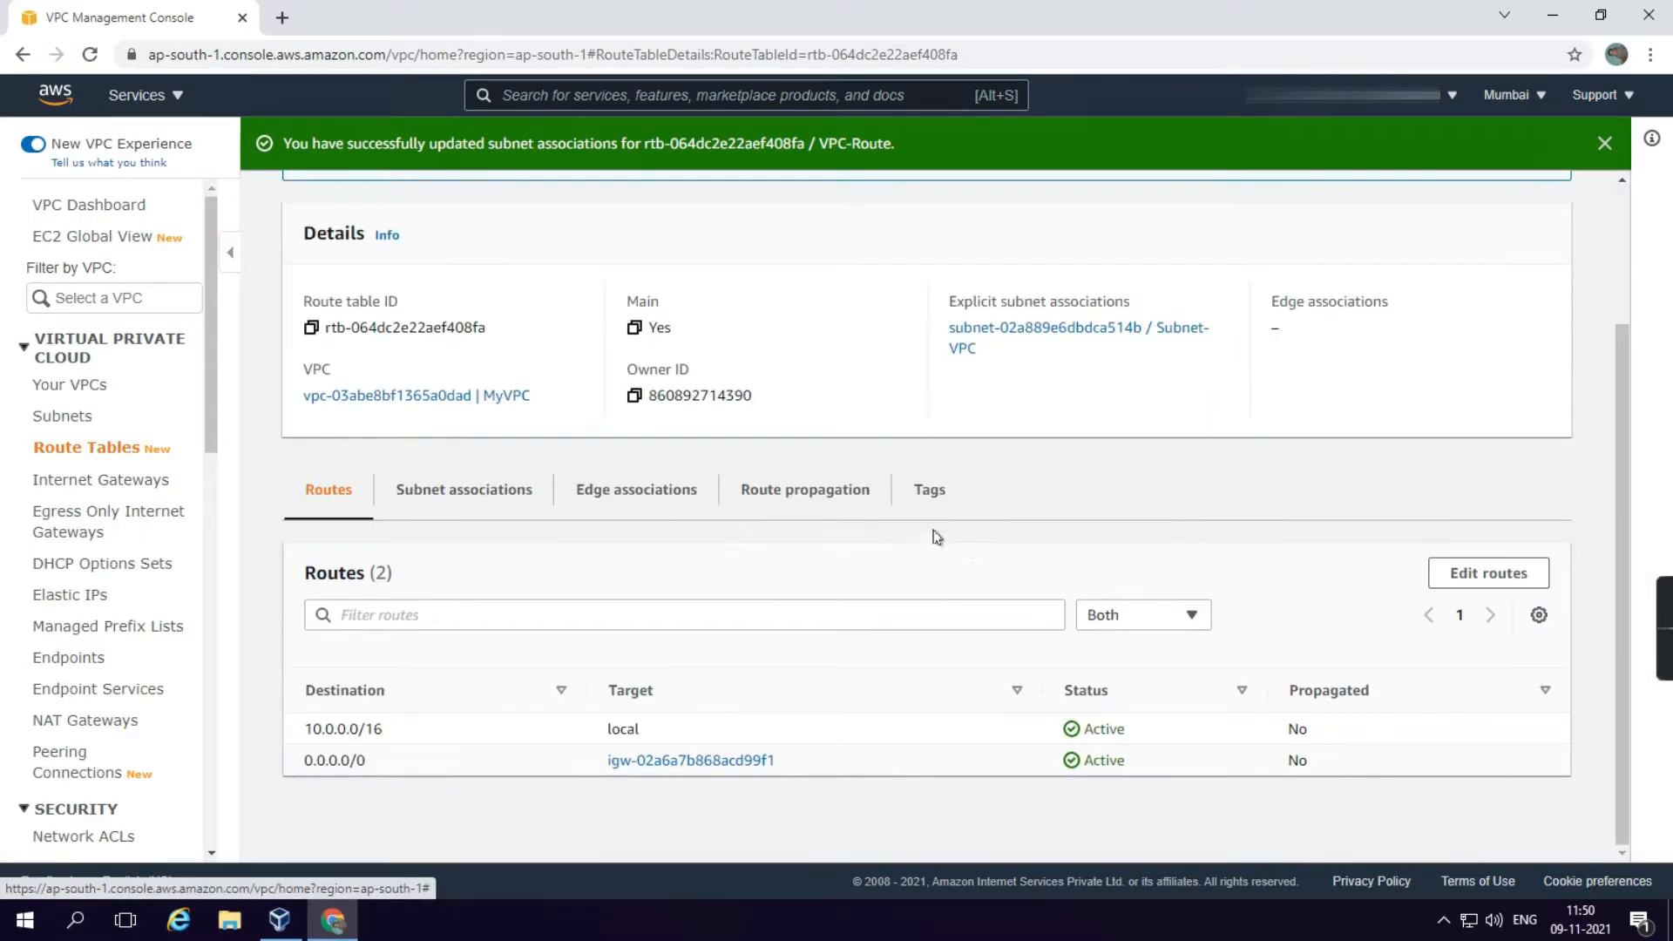
scroll(609, 657, up, 1)
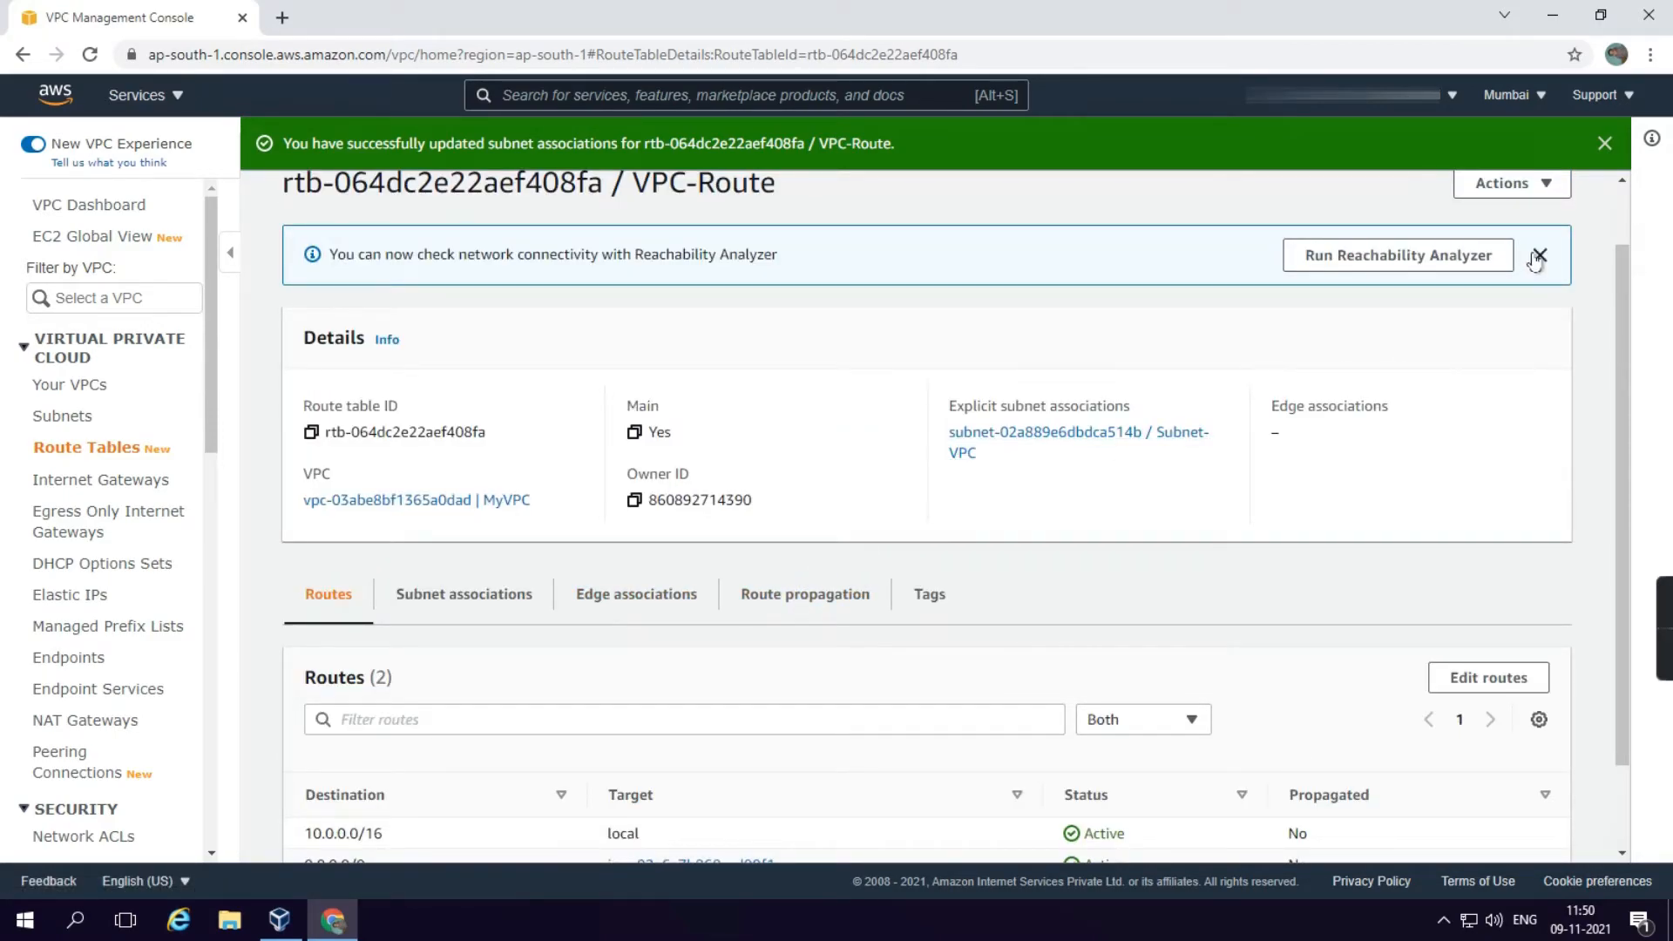
- Return to the route table list, open the VPC list, and examine the details of MyVPC
click(1603, 144)
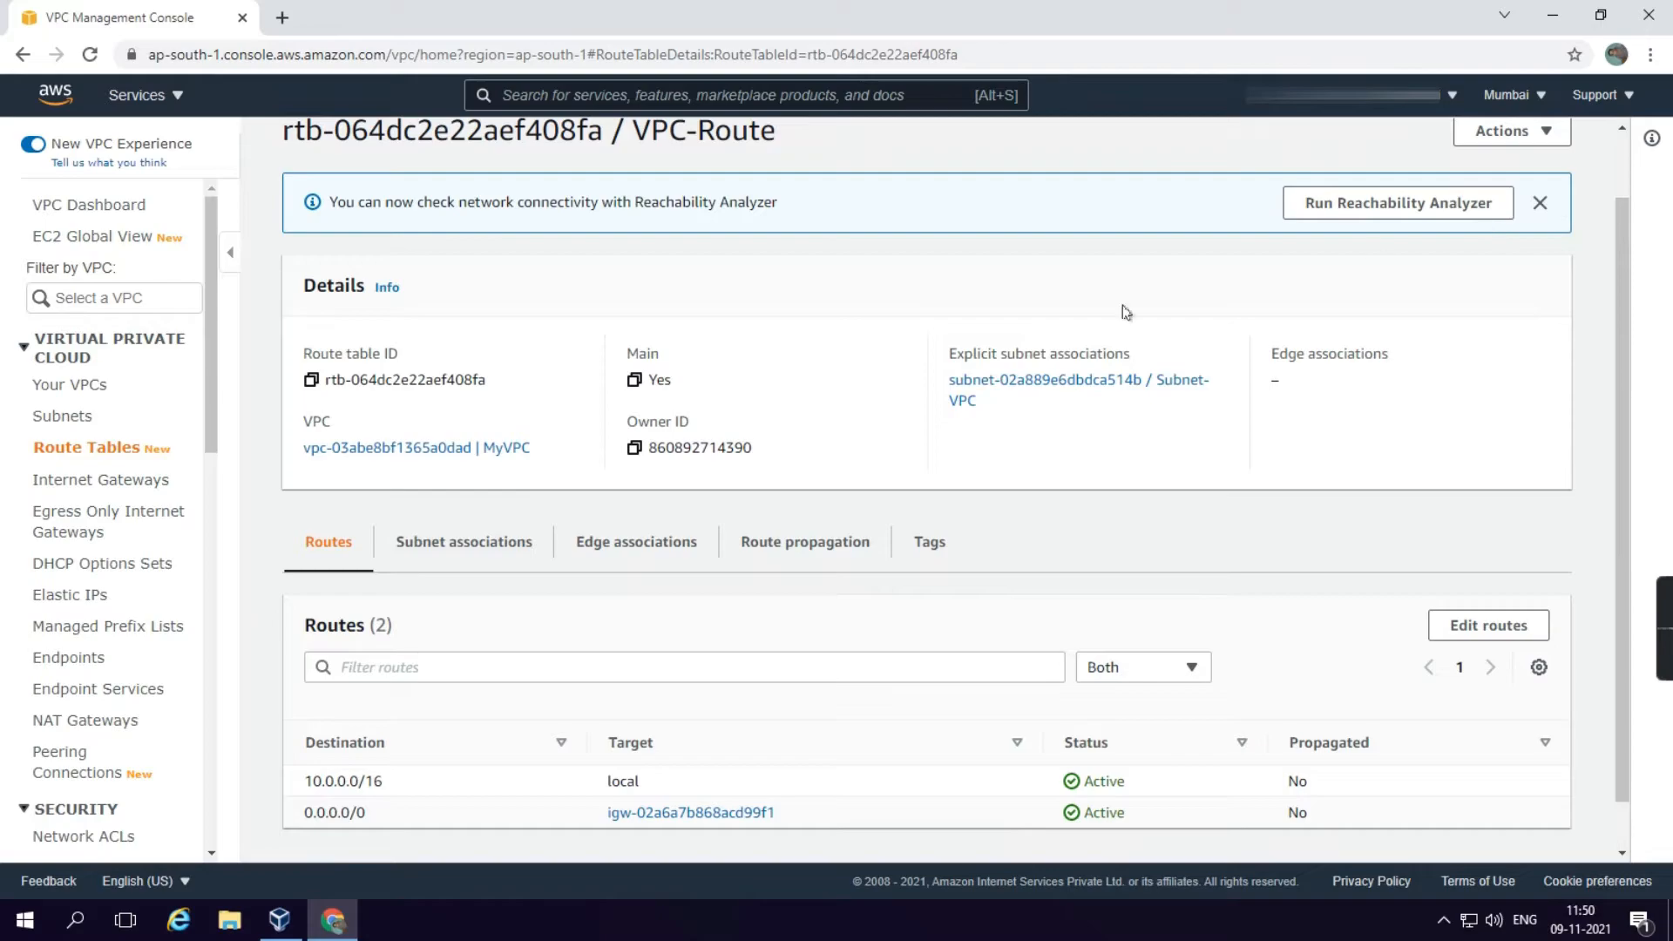
scroll(1372, 252, up, 1)
click(404, 157)
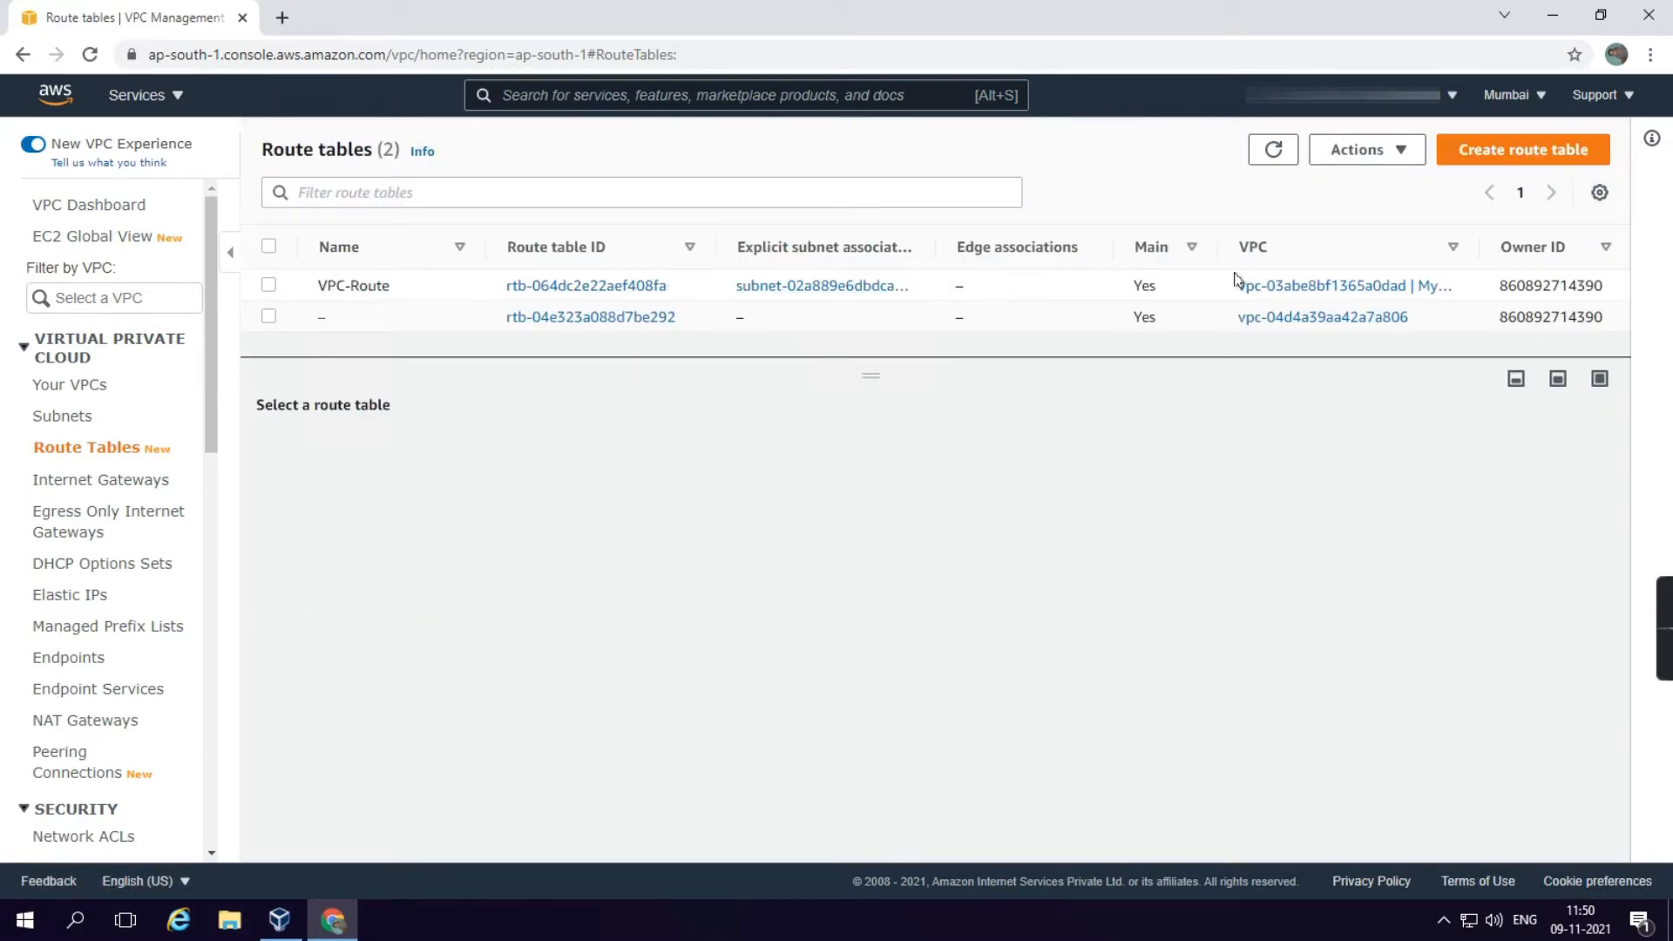
click(68, 391)
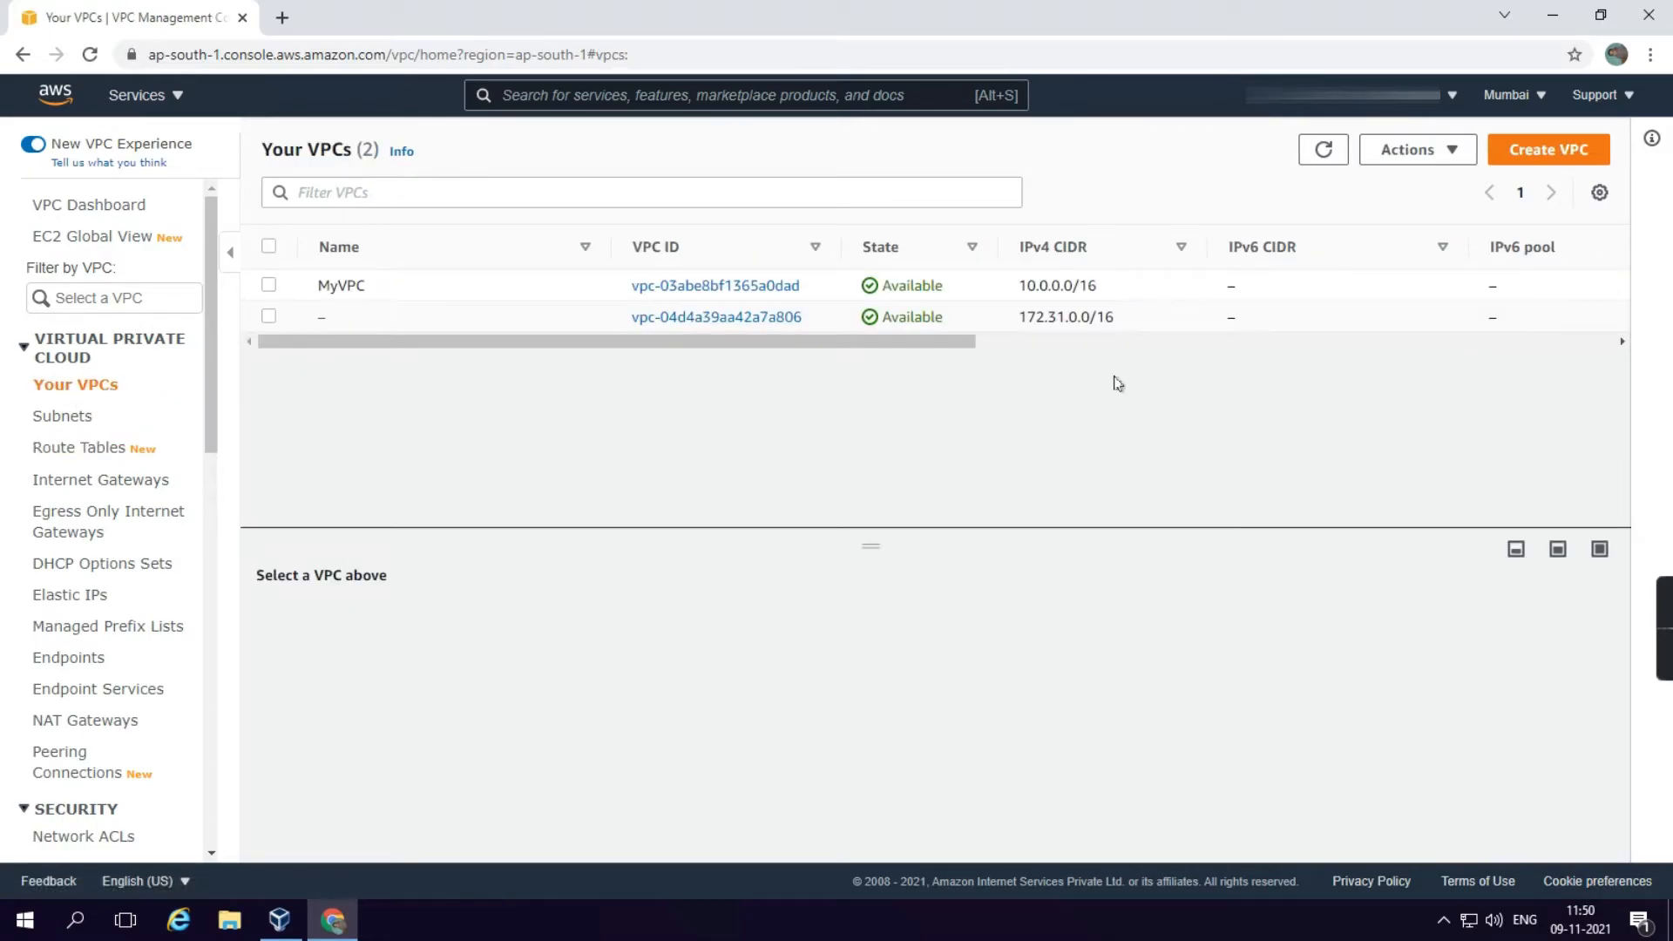
click(565, 286)
scroll(710, 693, down, 3)
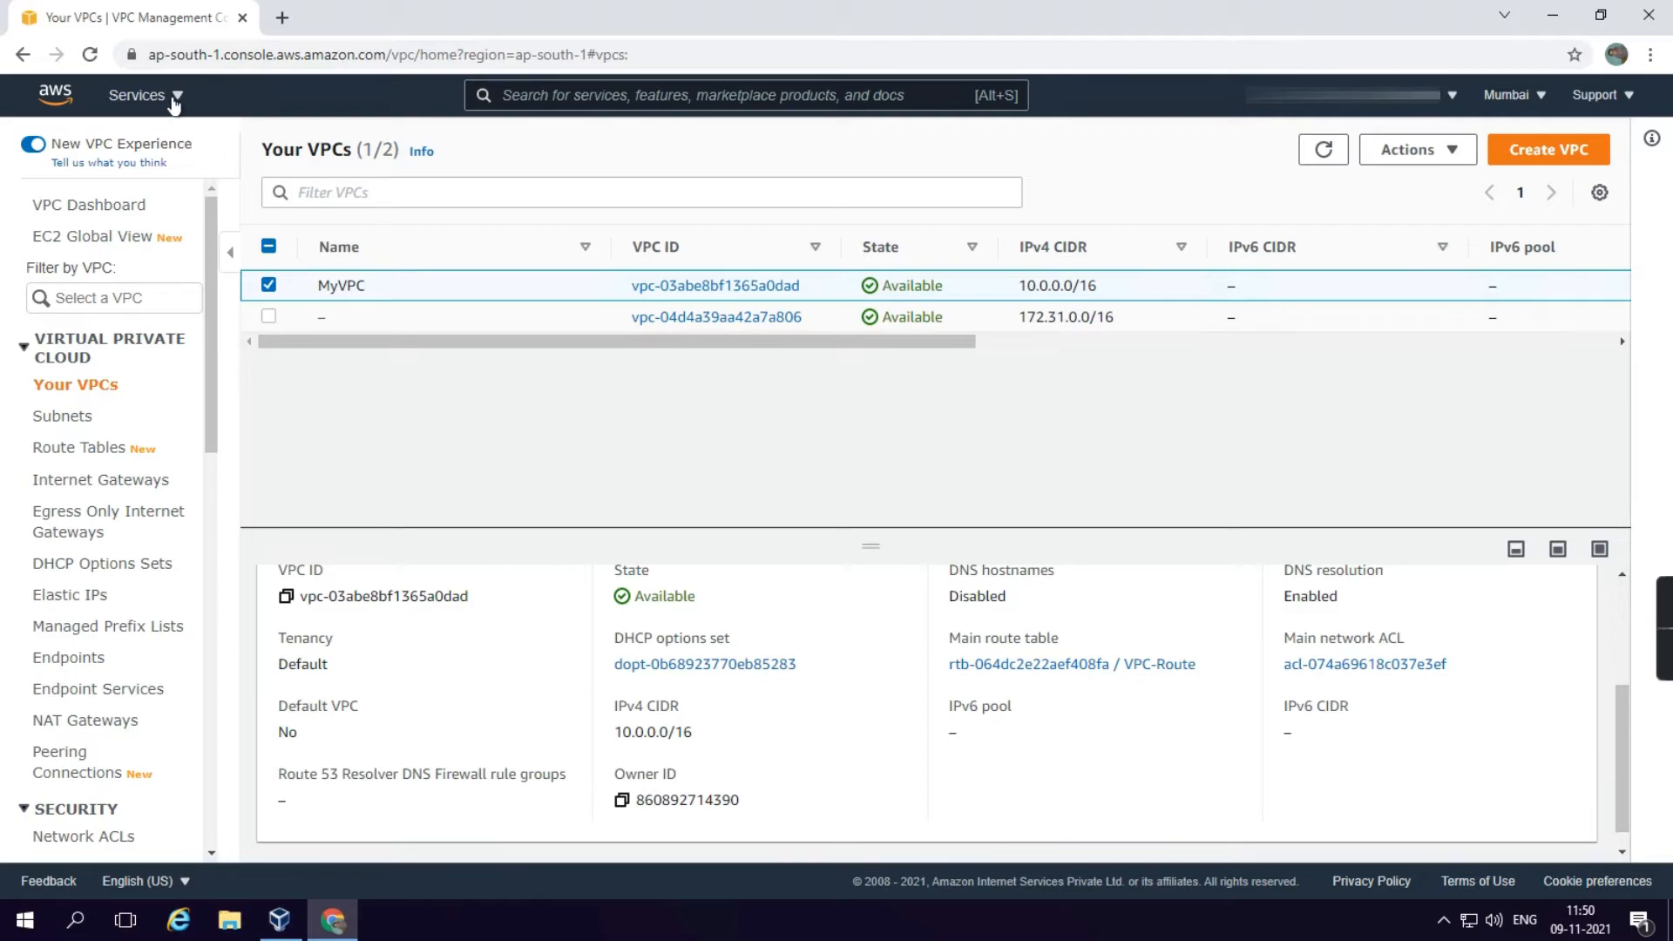
- Start launching an EC2 instance from the Microsoft Windows Server 2012 R2 Base image, keep the t2.micro type, and continue to the instance details
click(174, 98)
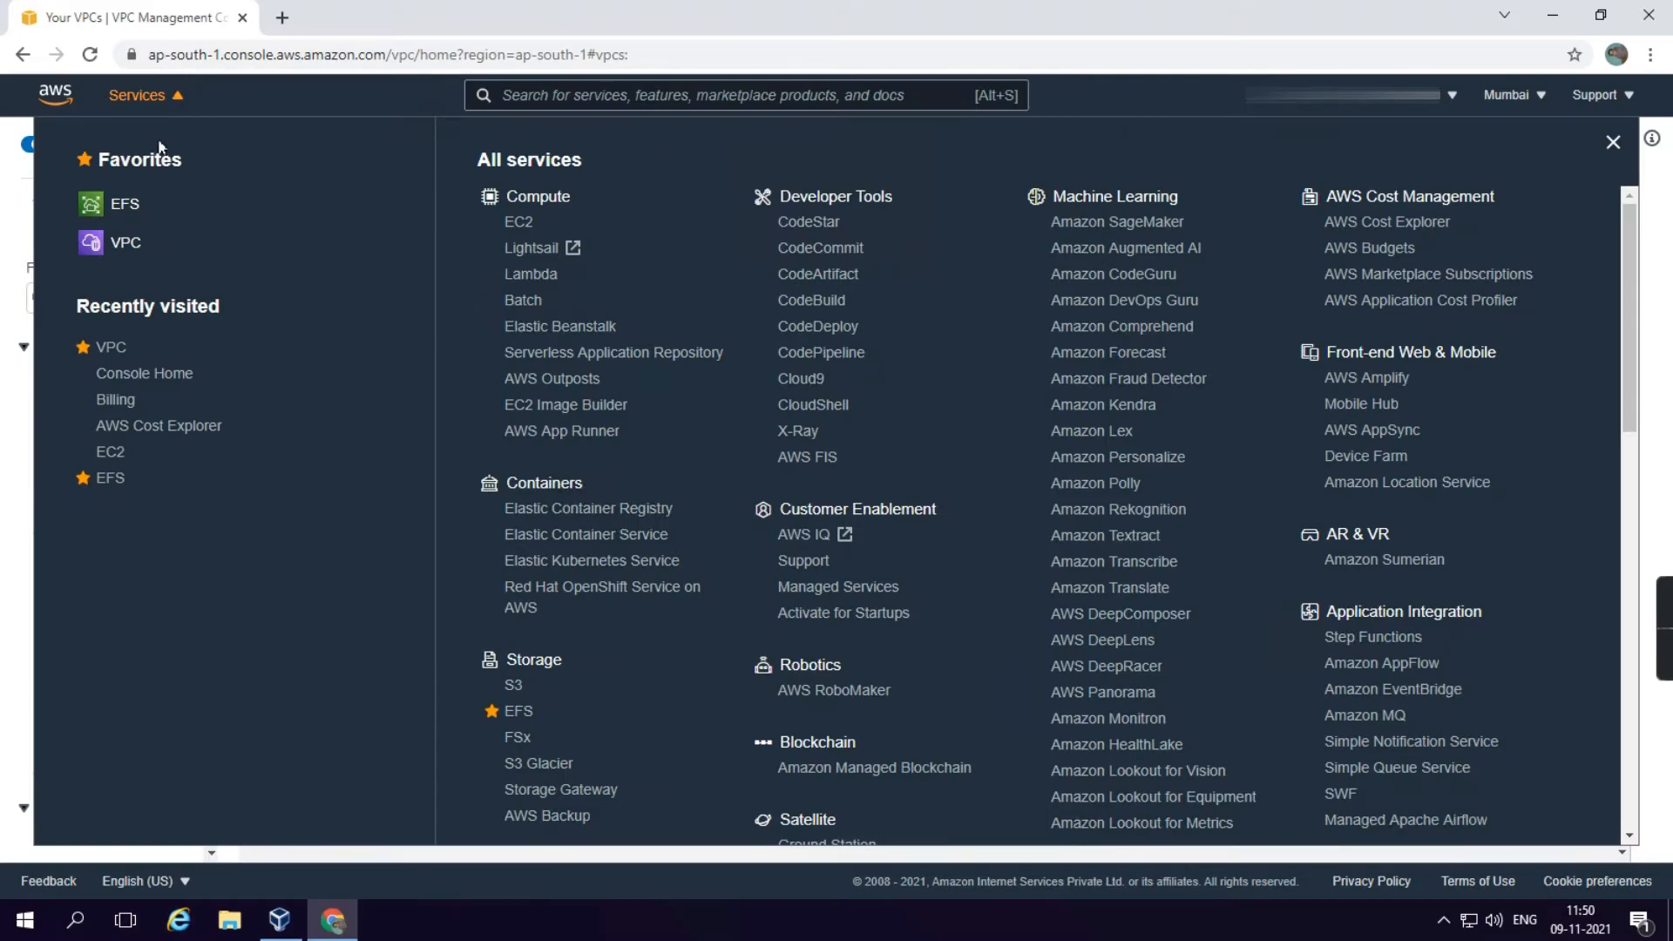
click(521, 223)
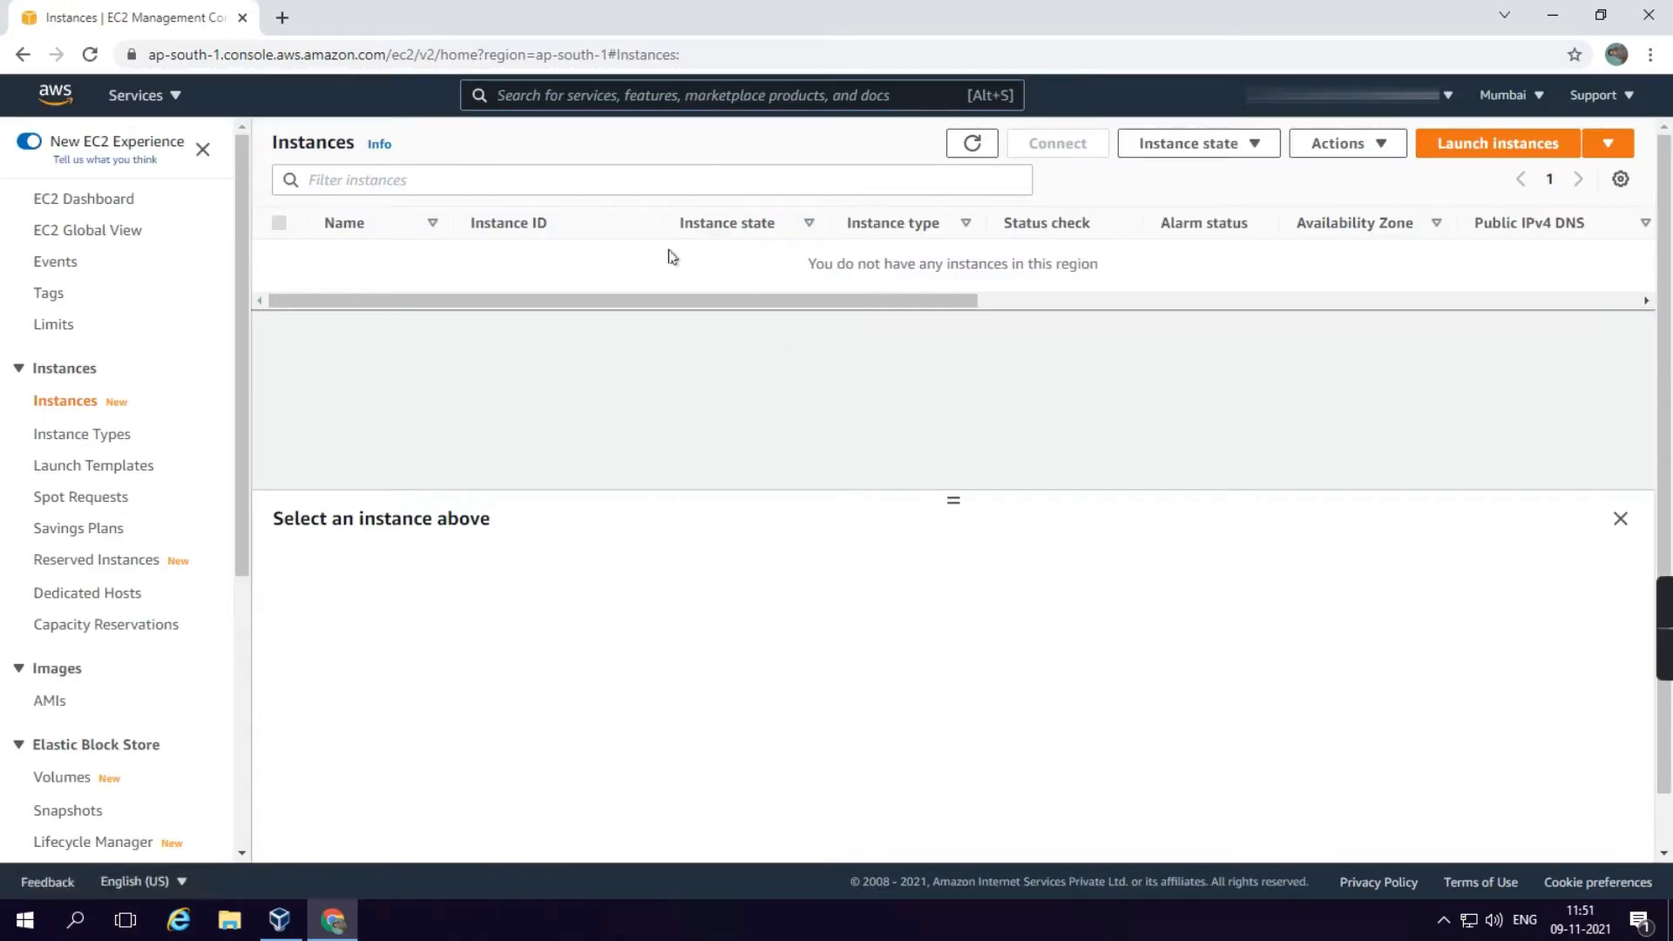
click(1452, 146)
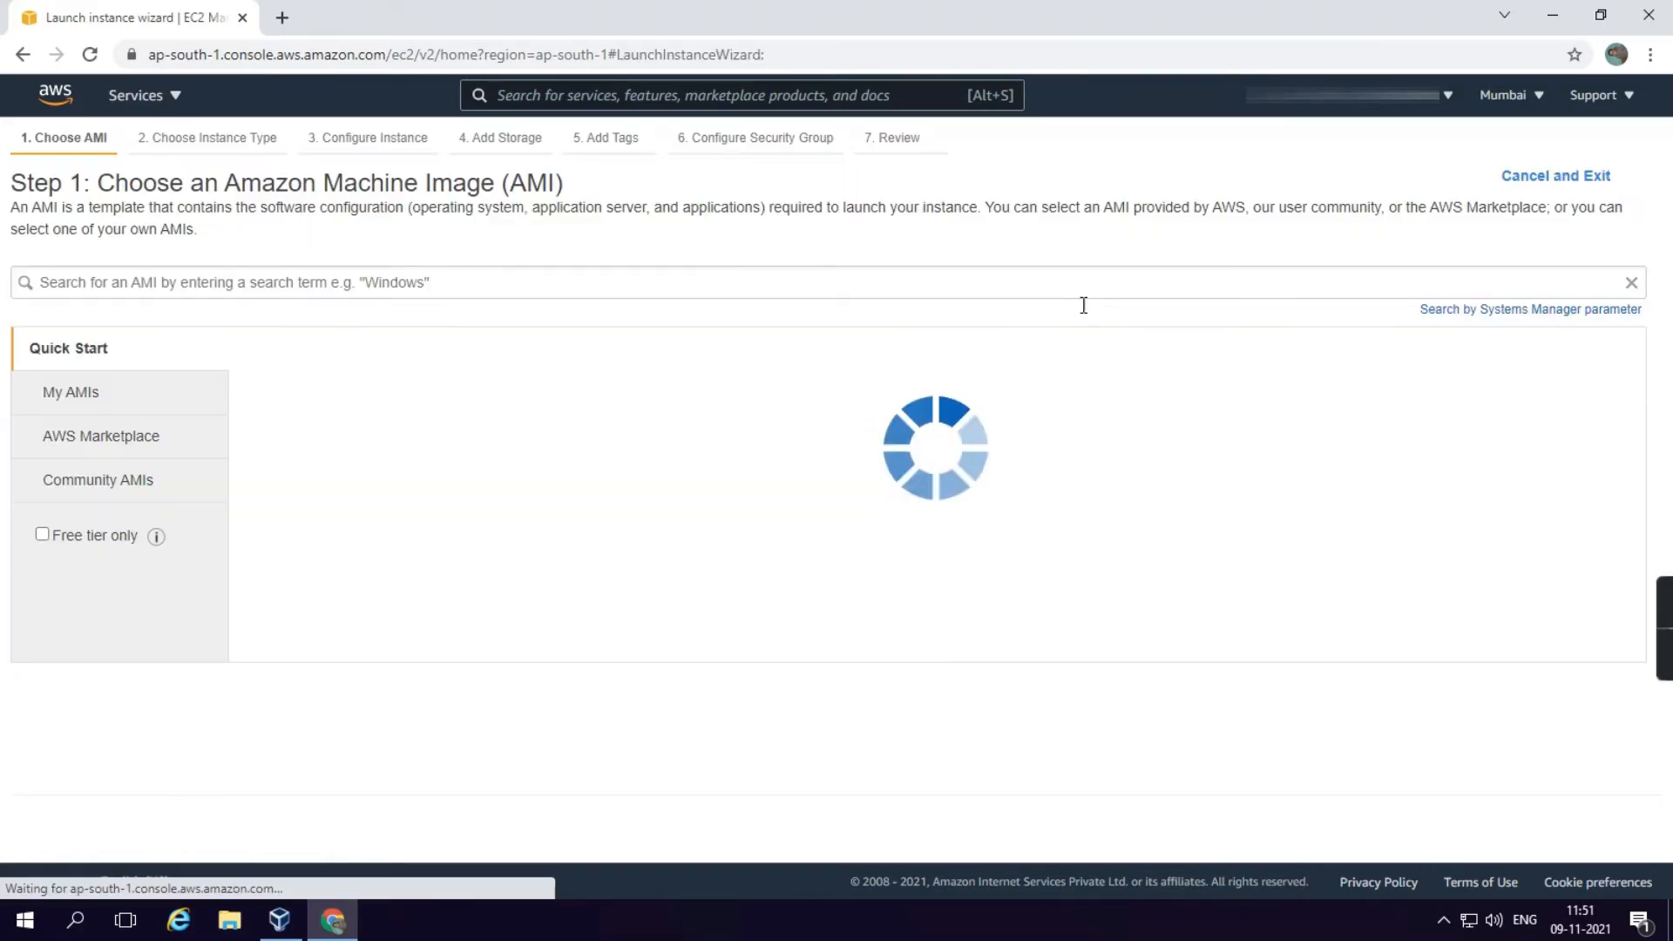
scroll(922, 546, down, 2)
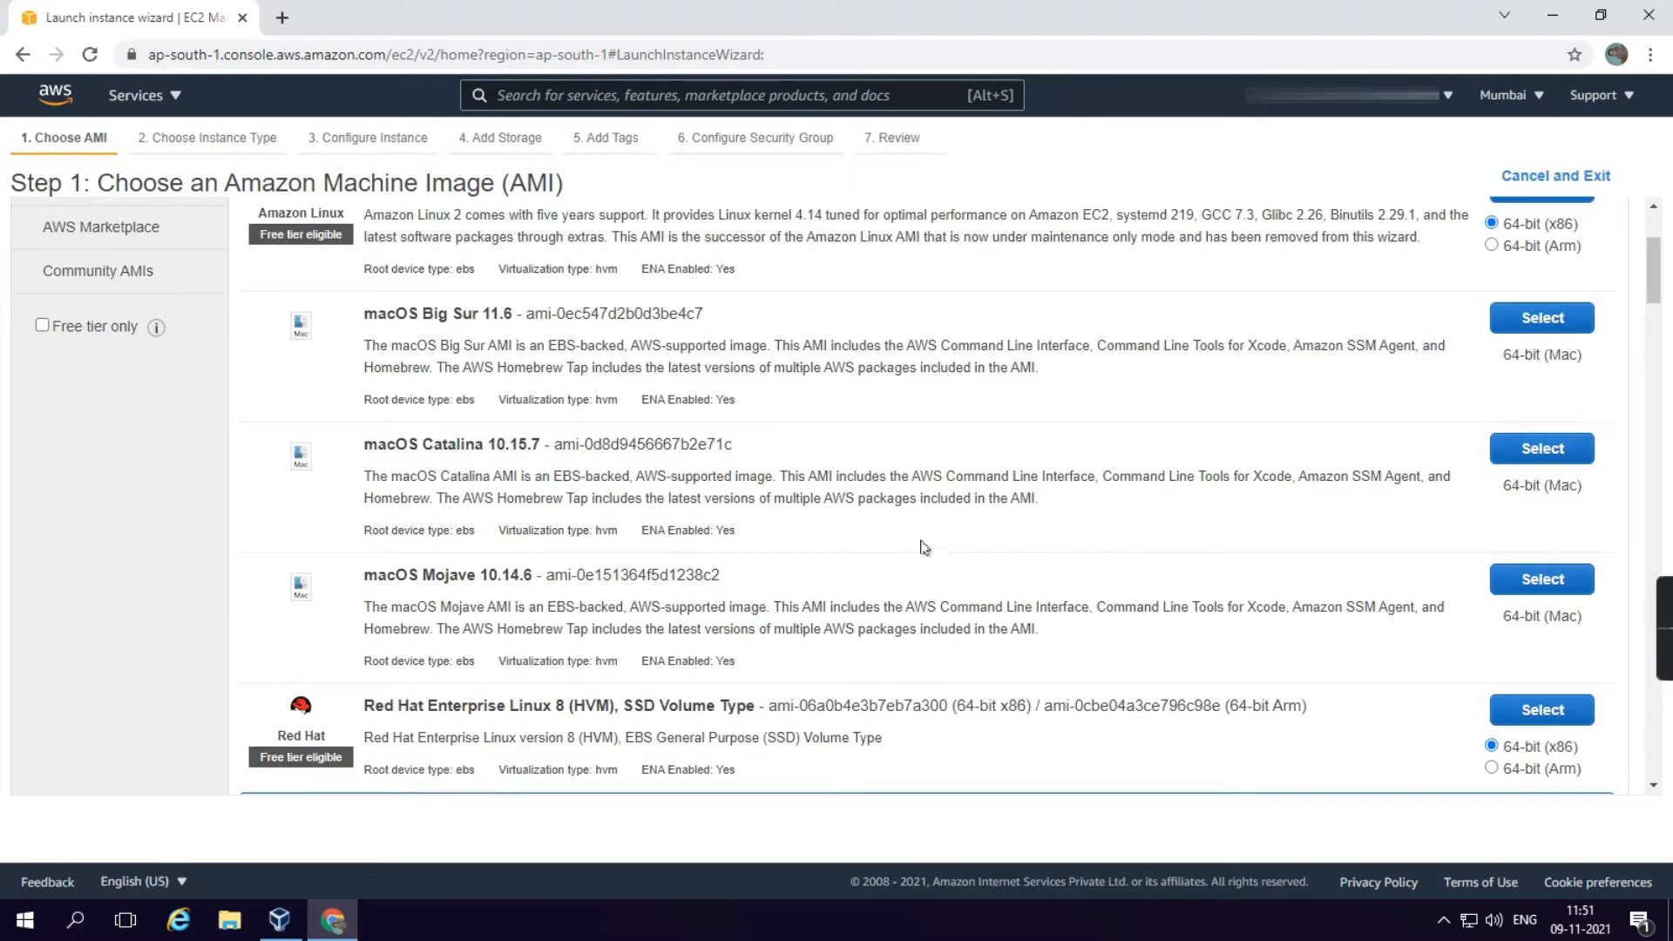
scroll(922, 547, down, 15)
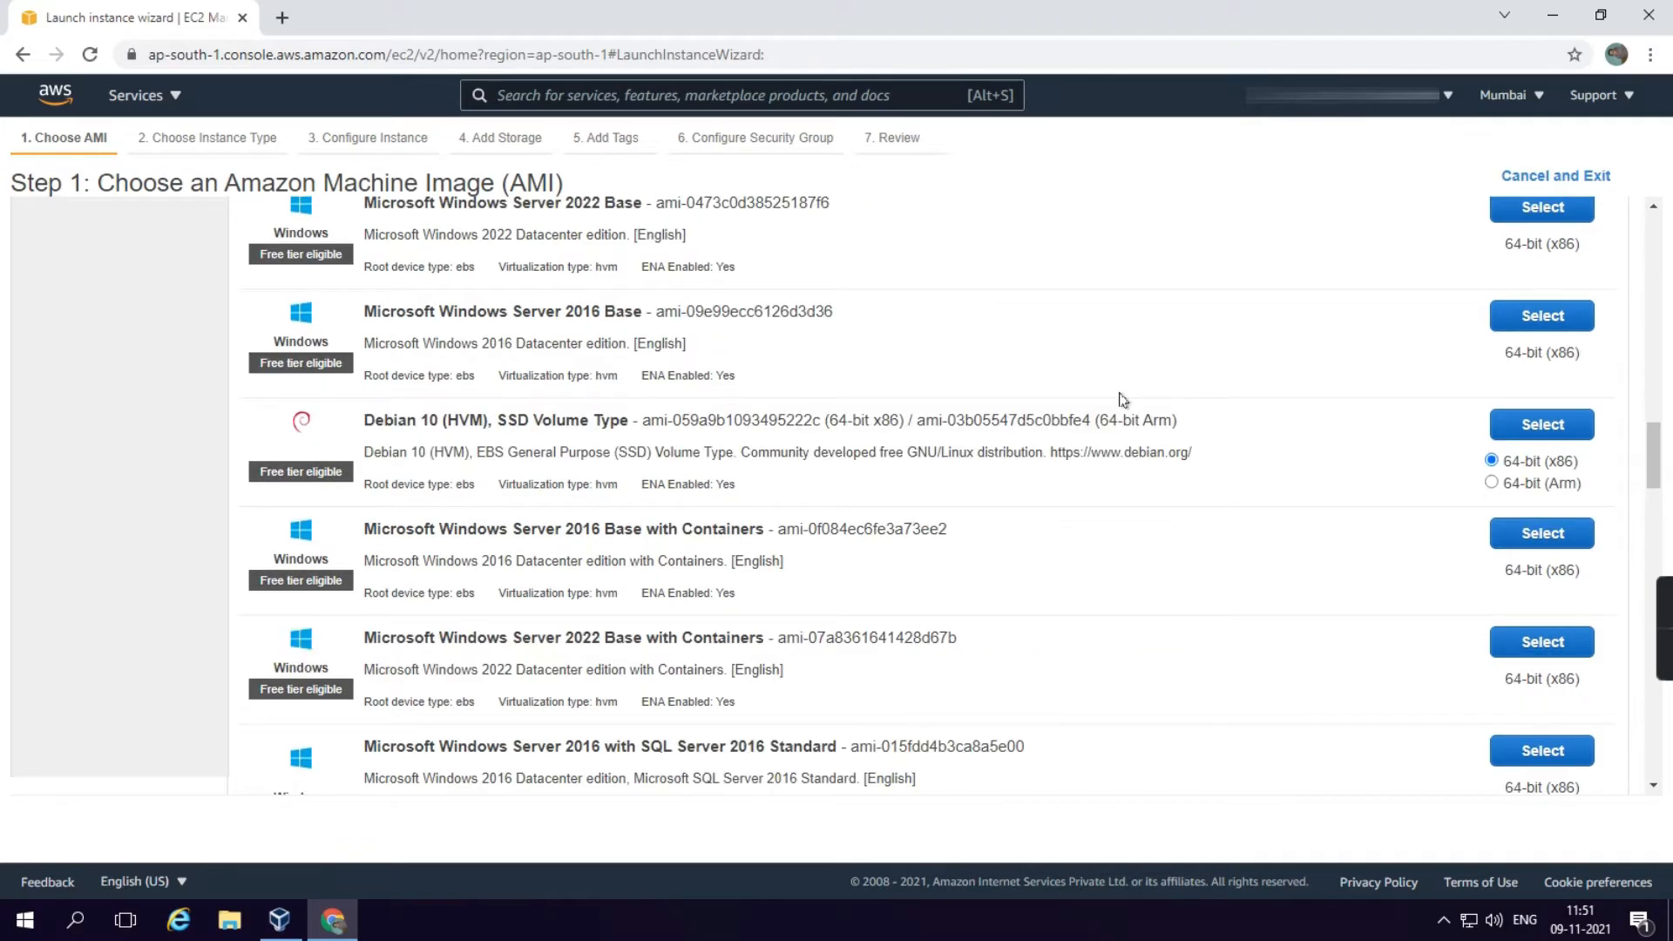
scroll(1123, 399, down, 10)
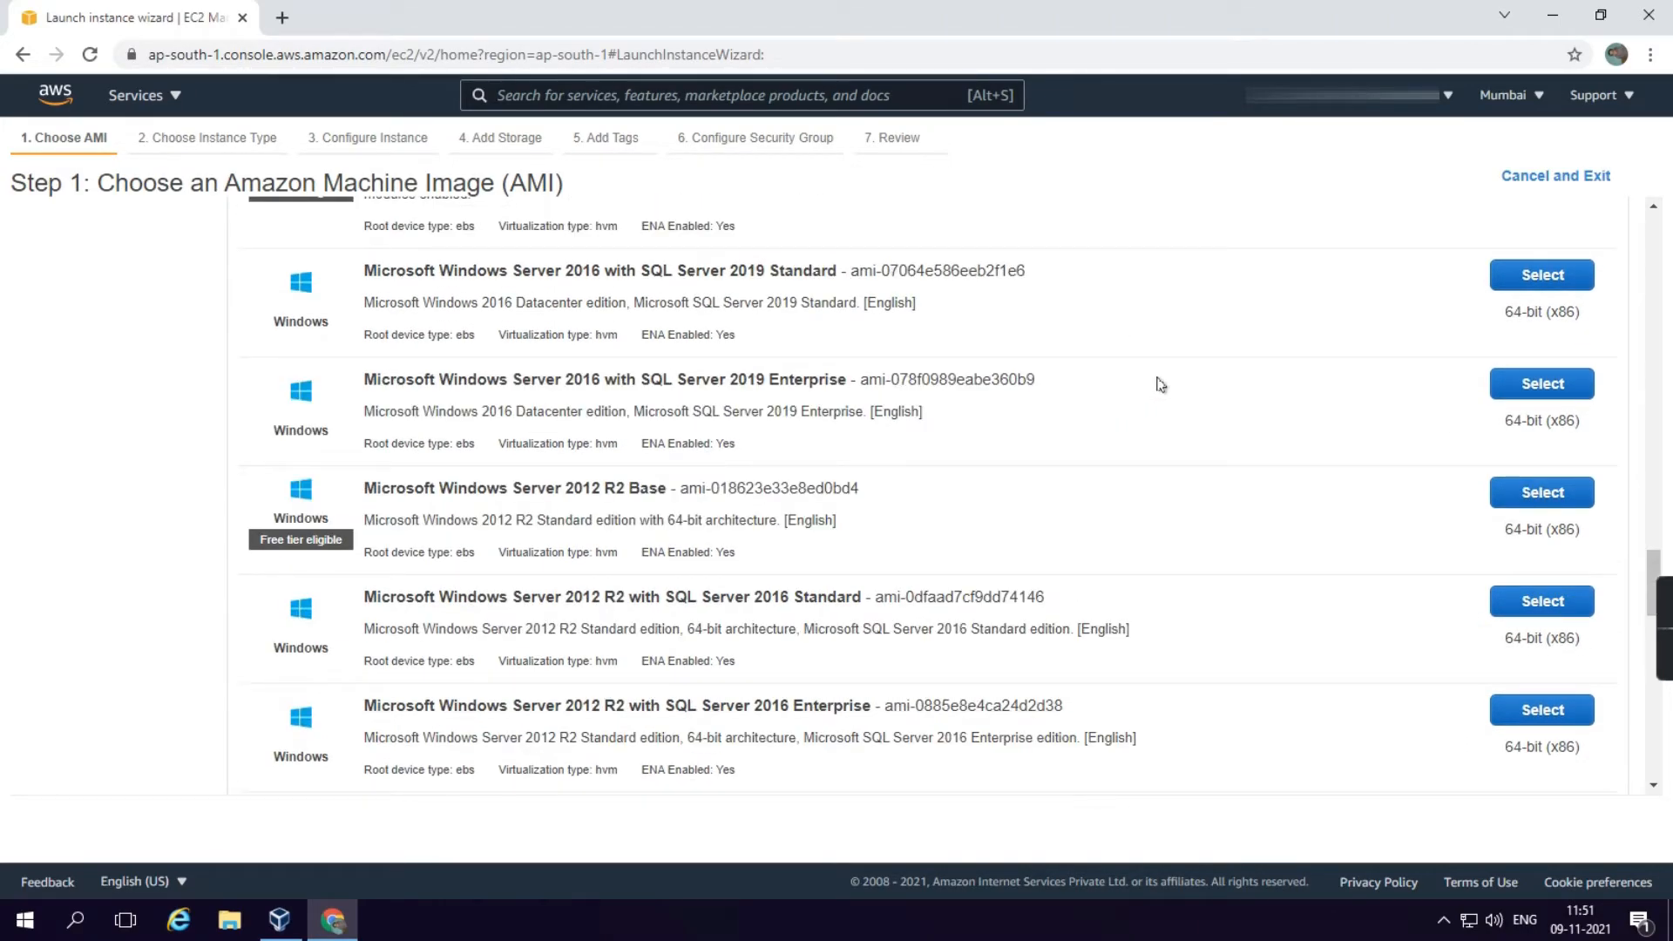
click(1571, 510)
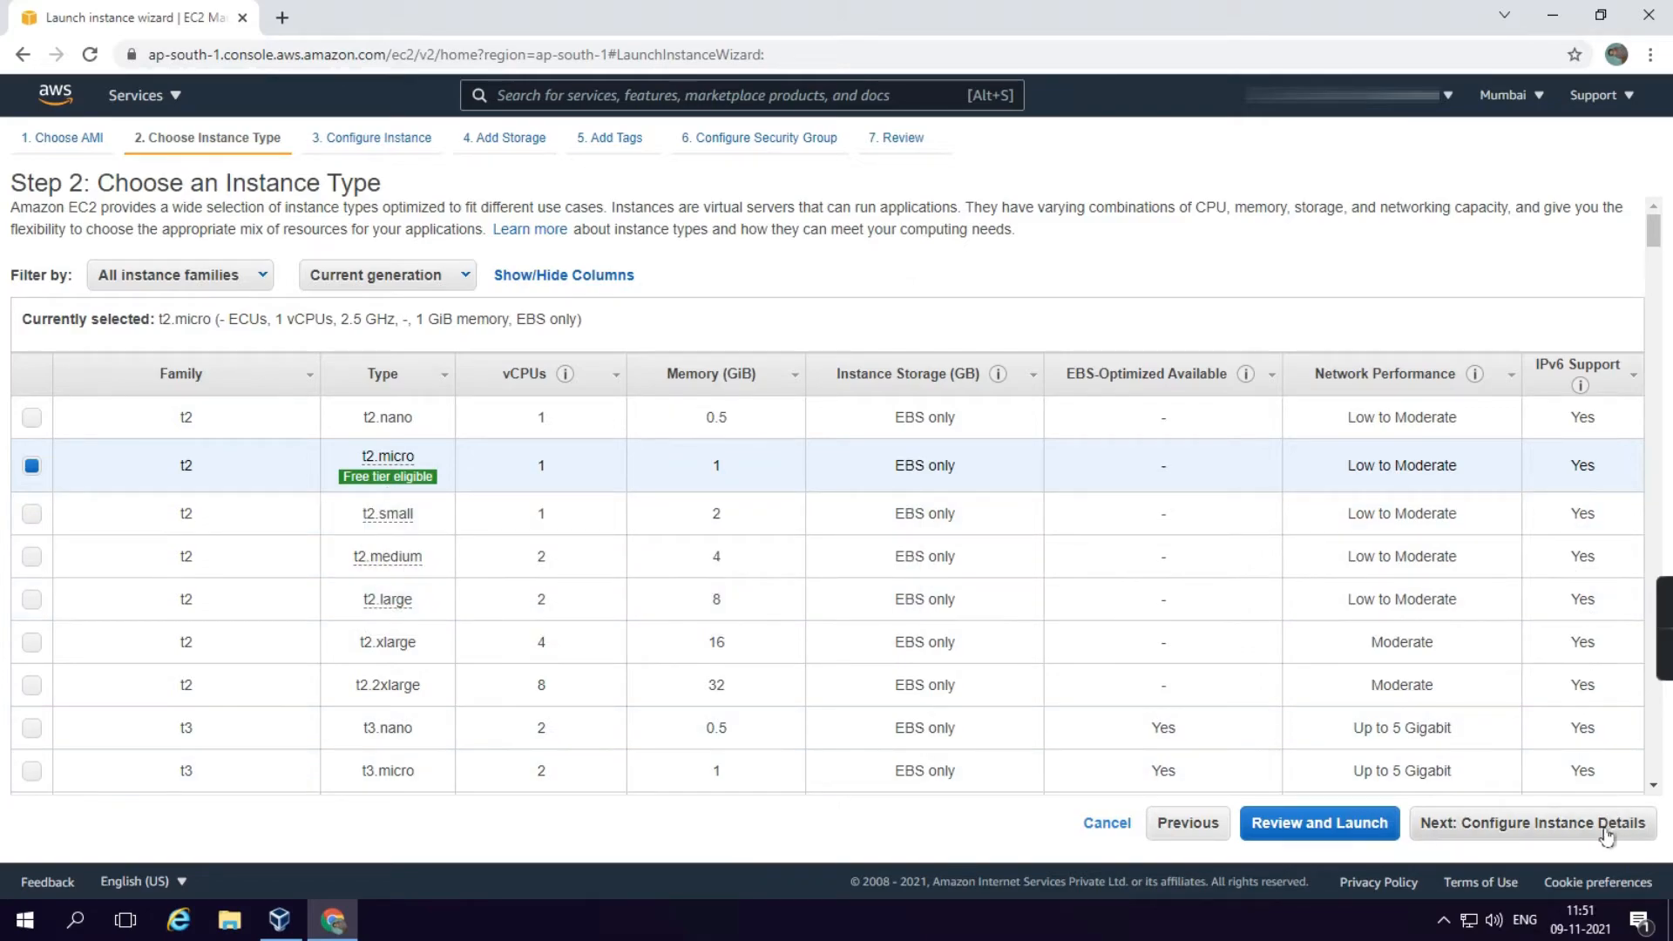
click(1593, 832)
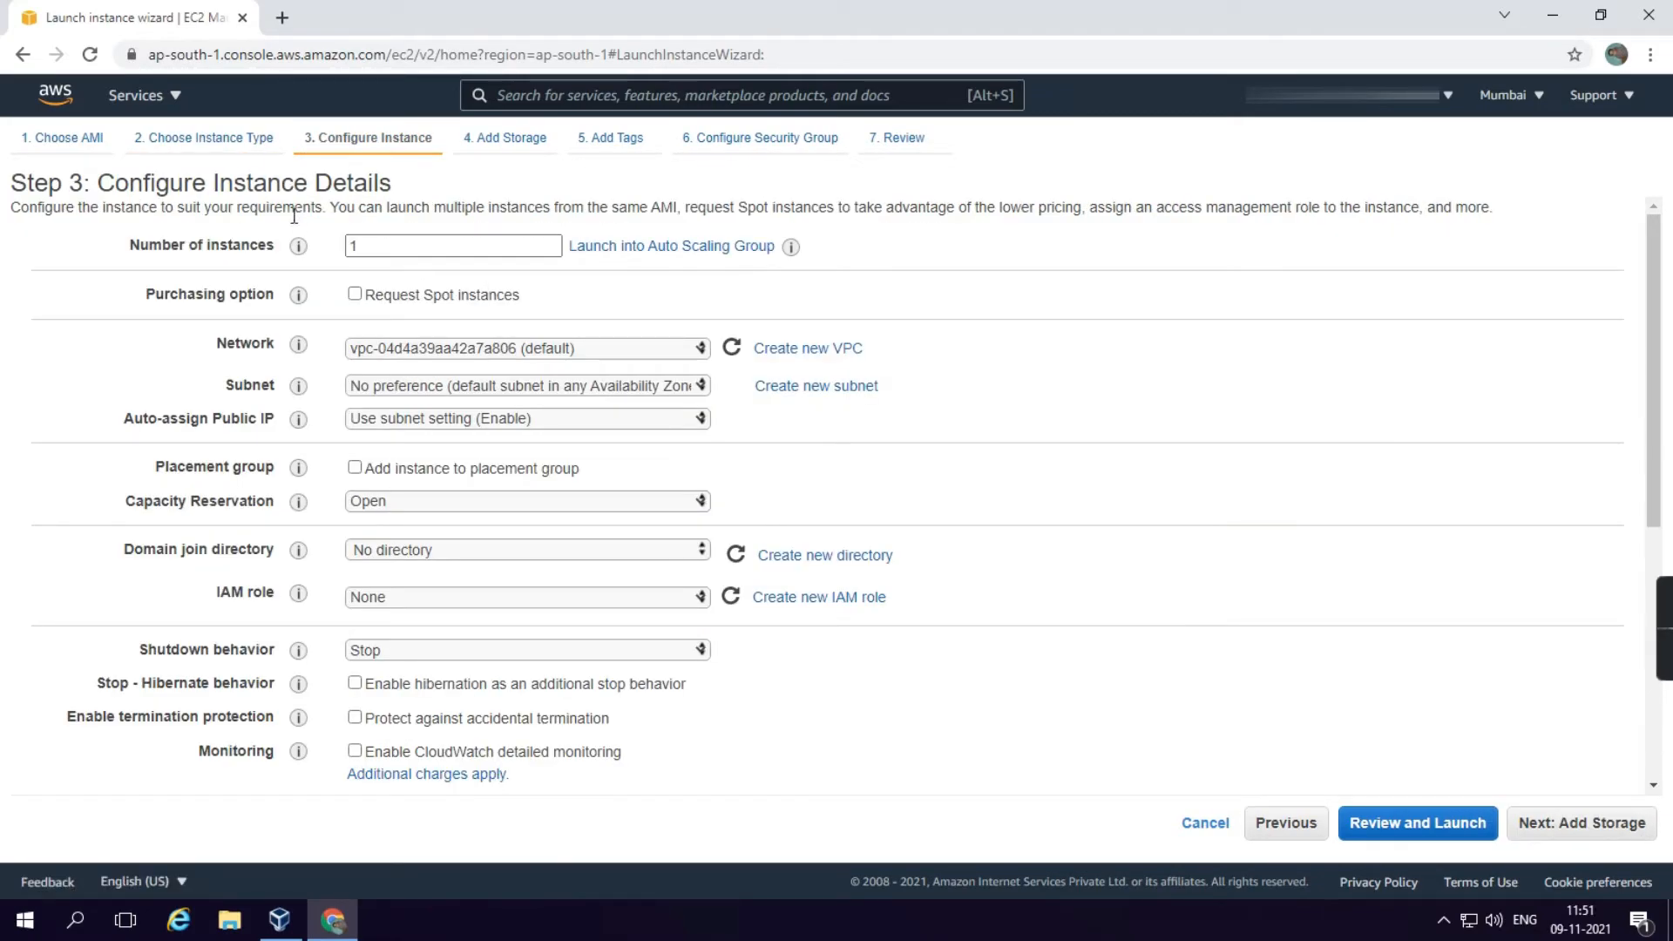
- Place the single instance in the MyVPC network and its Subnet-VPC subnet
click(357, 238)
click(671, 353)
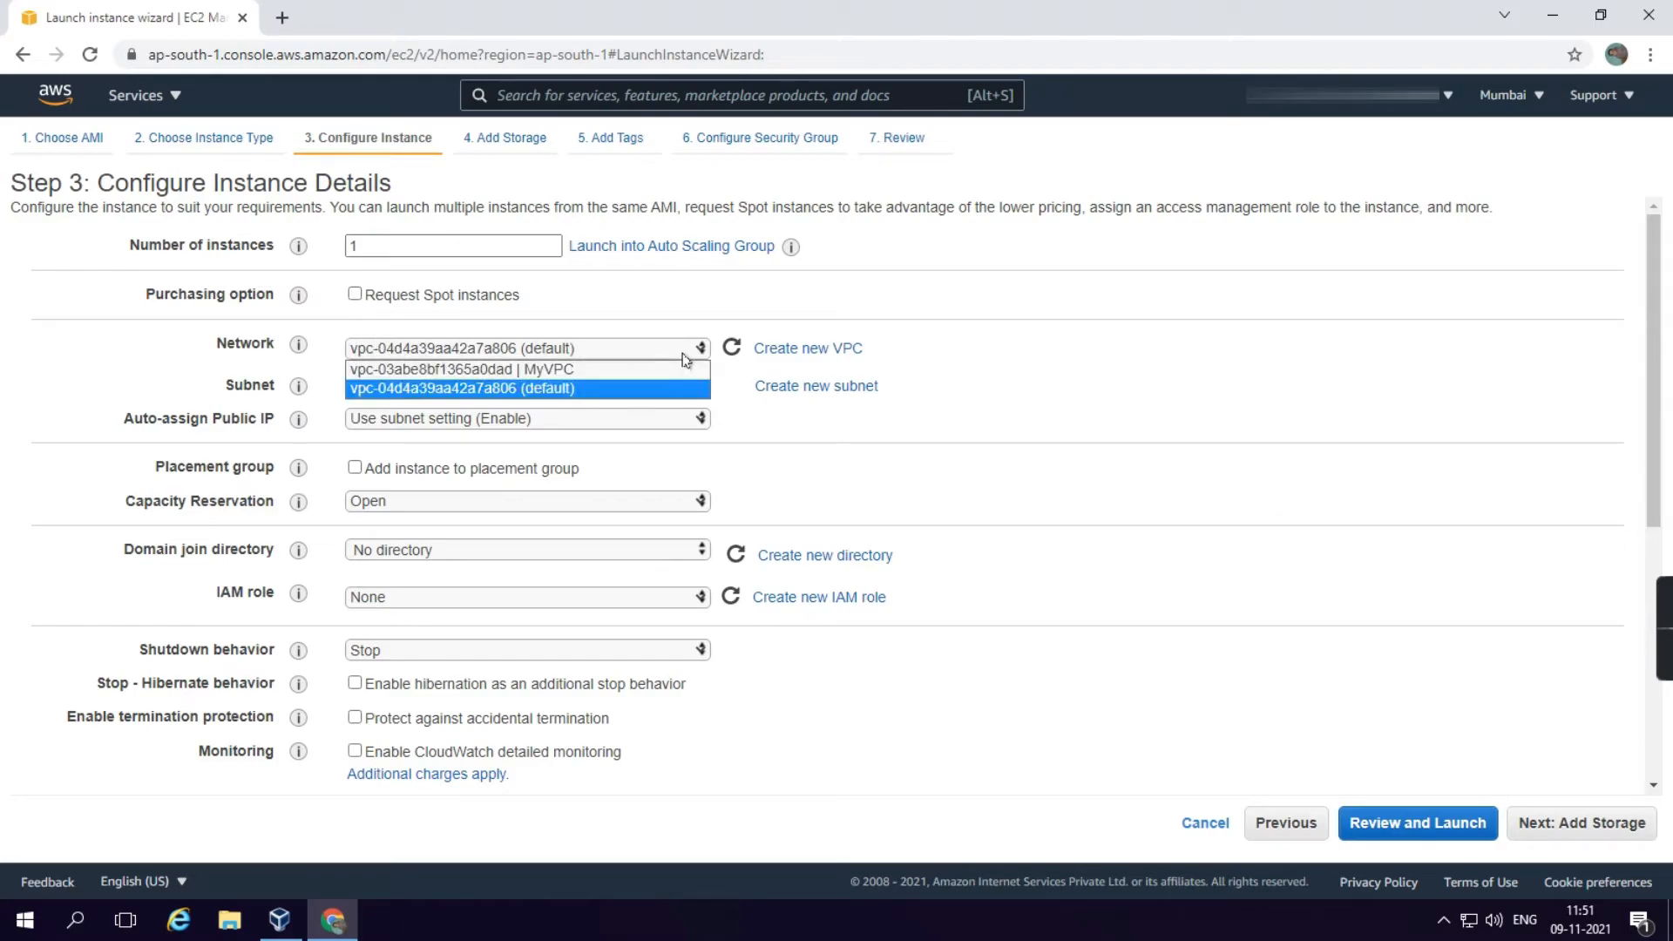
click(546, 370)
click(563, 388)
click(566, 389)
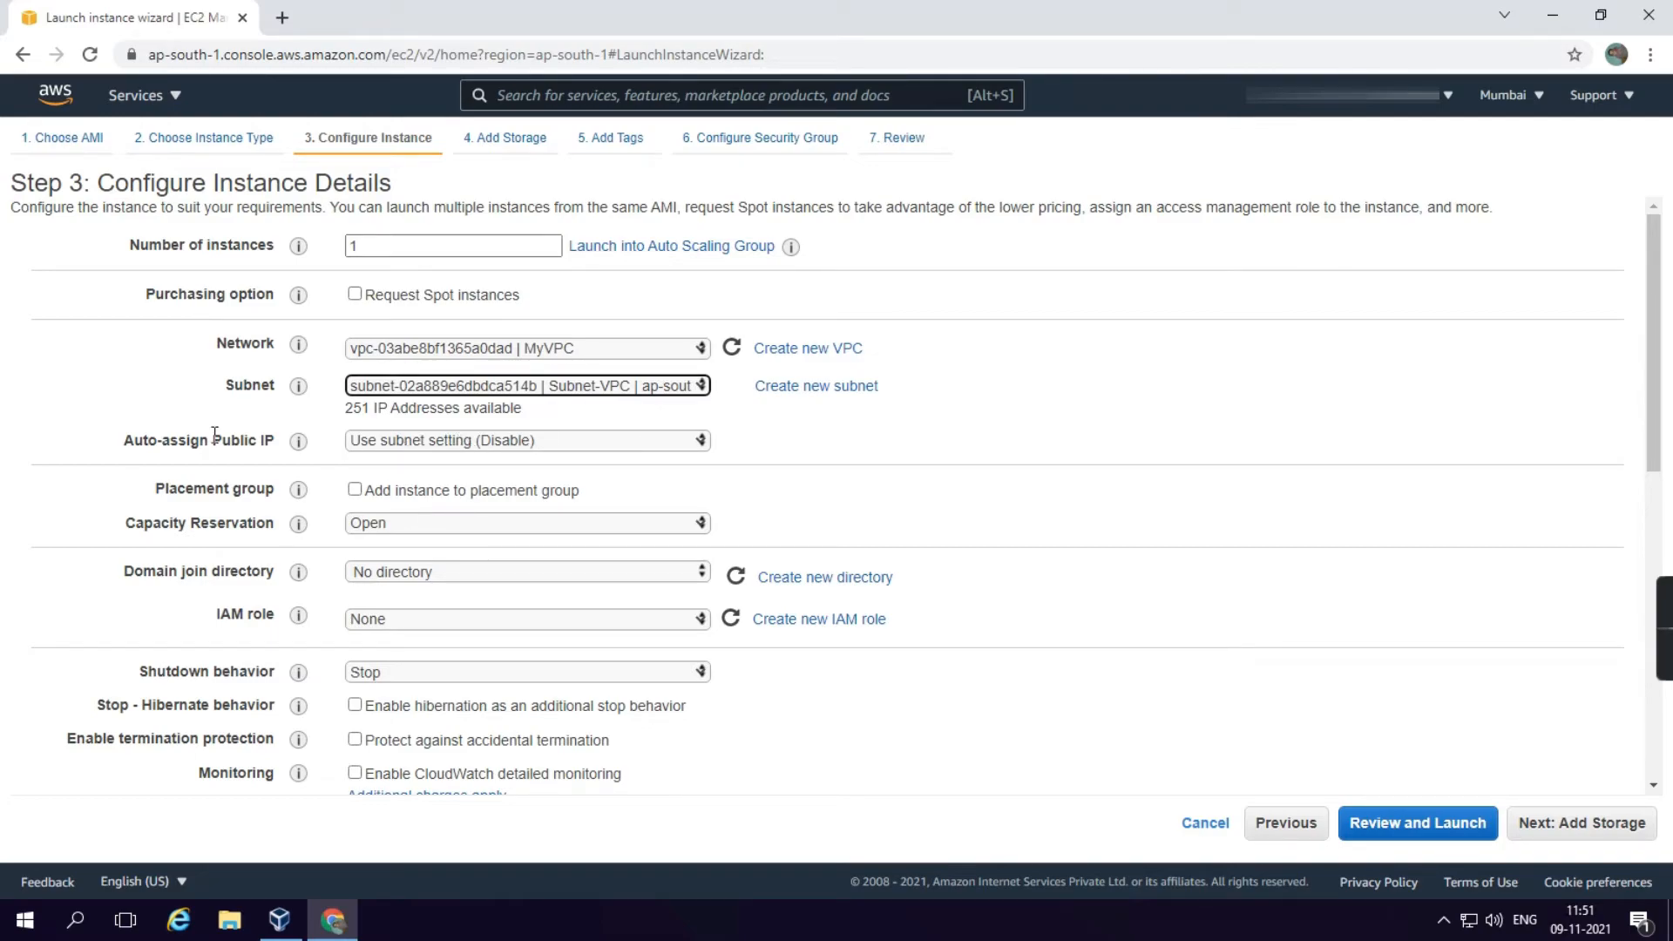
- Enable automatic public IP assignment for the instance, keep the remaining instance details, and continue to storage
drag(116, 441, 248, 442)
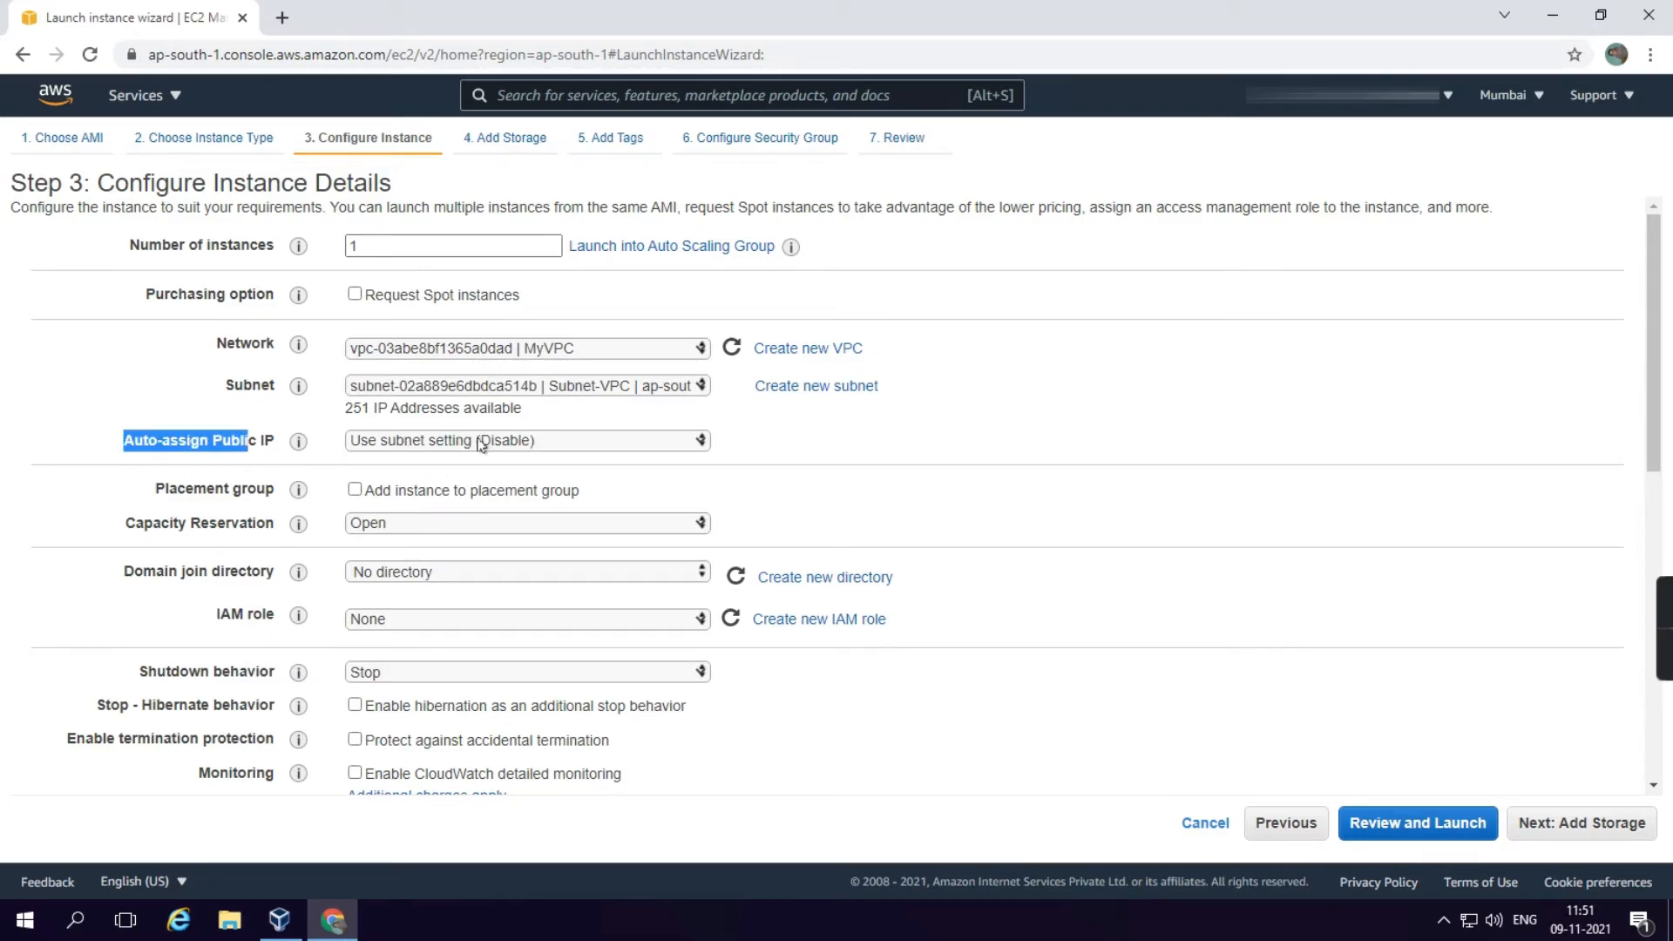
click(771, 446)
click(514, 440)
click(413, 485)
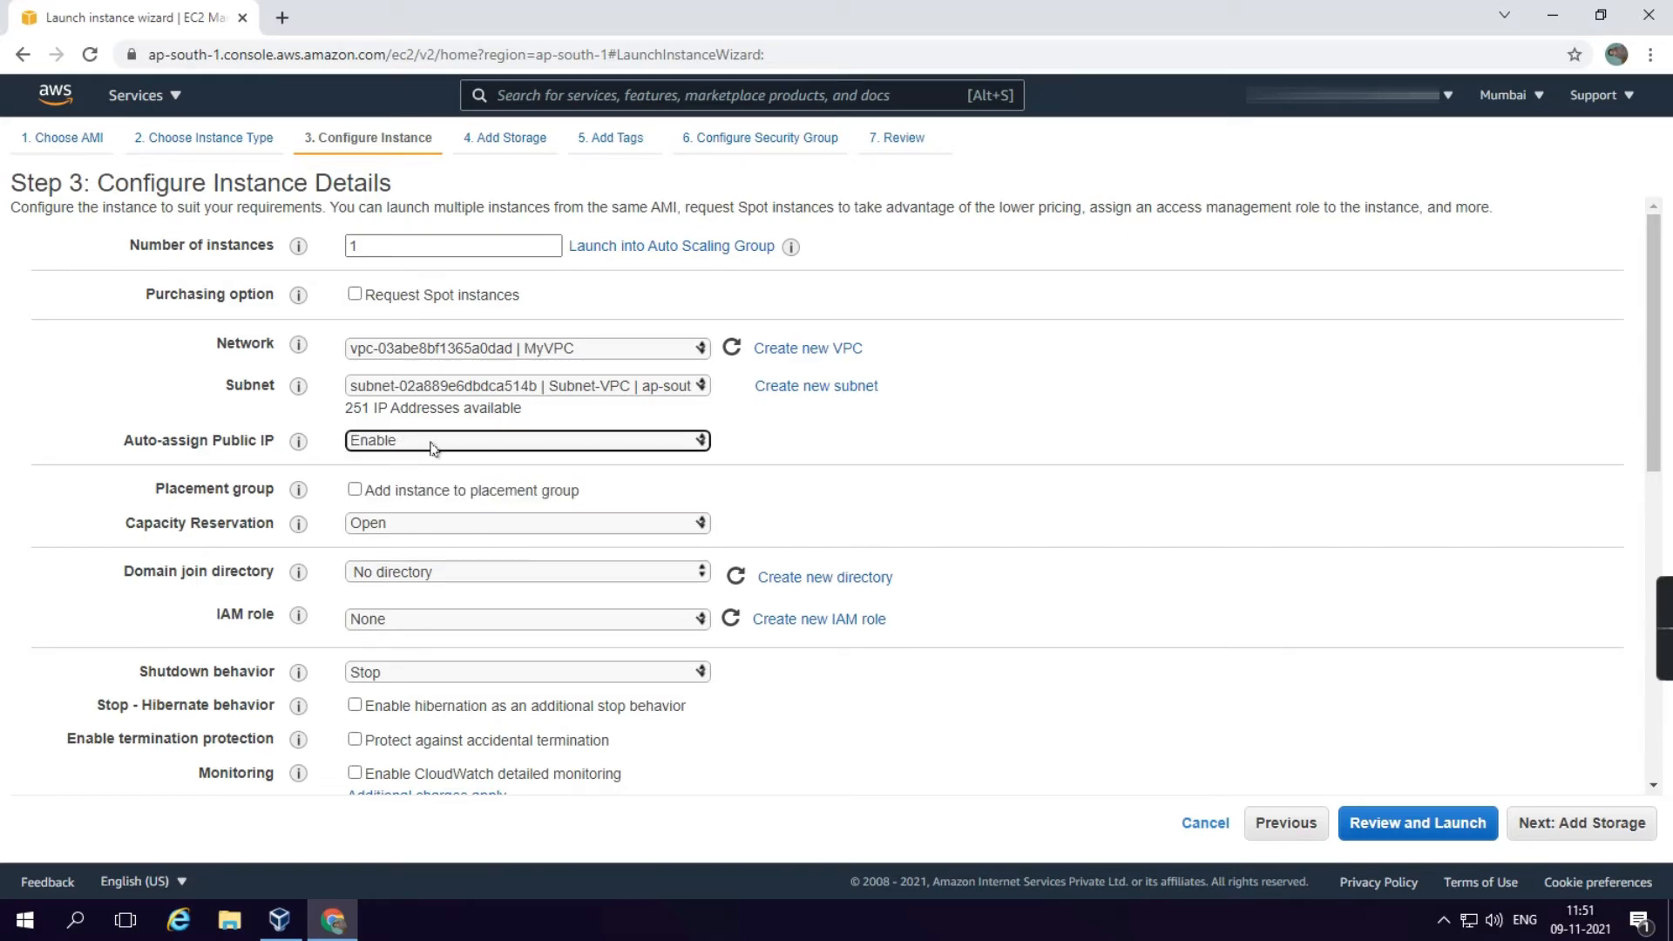
click(769, 448)
scroll(452, 427, down, 2)
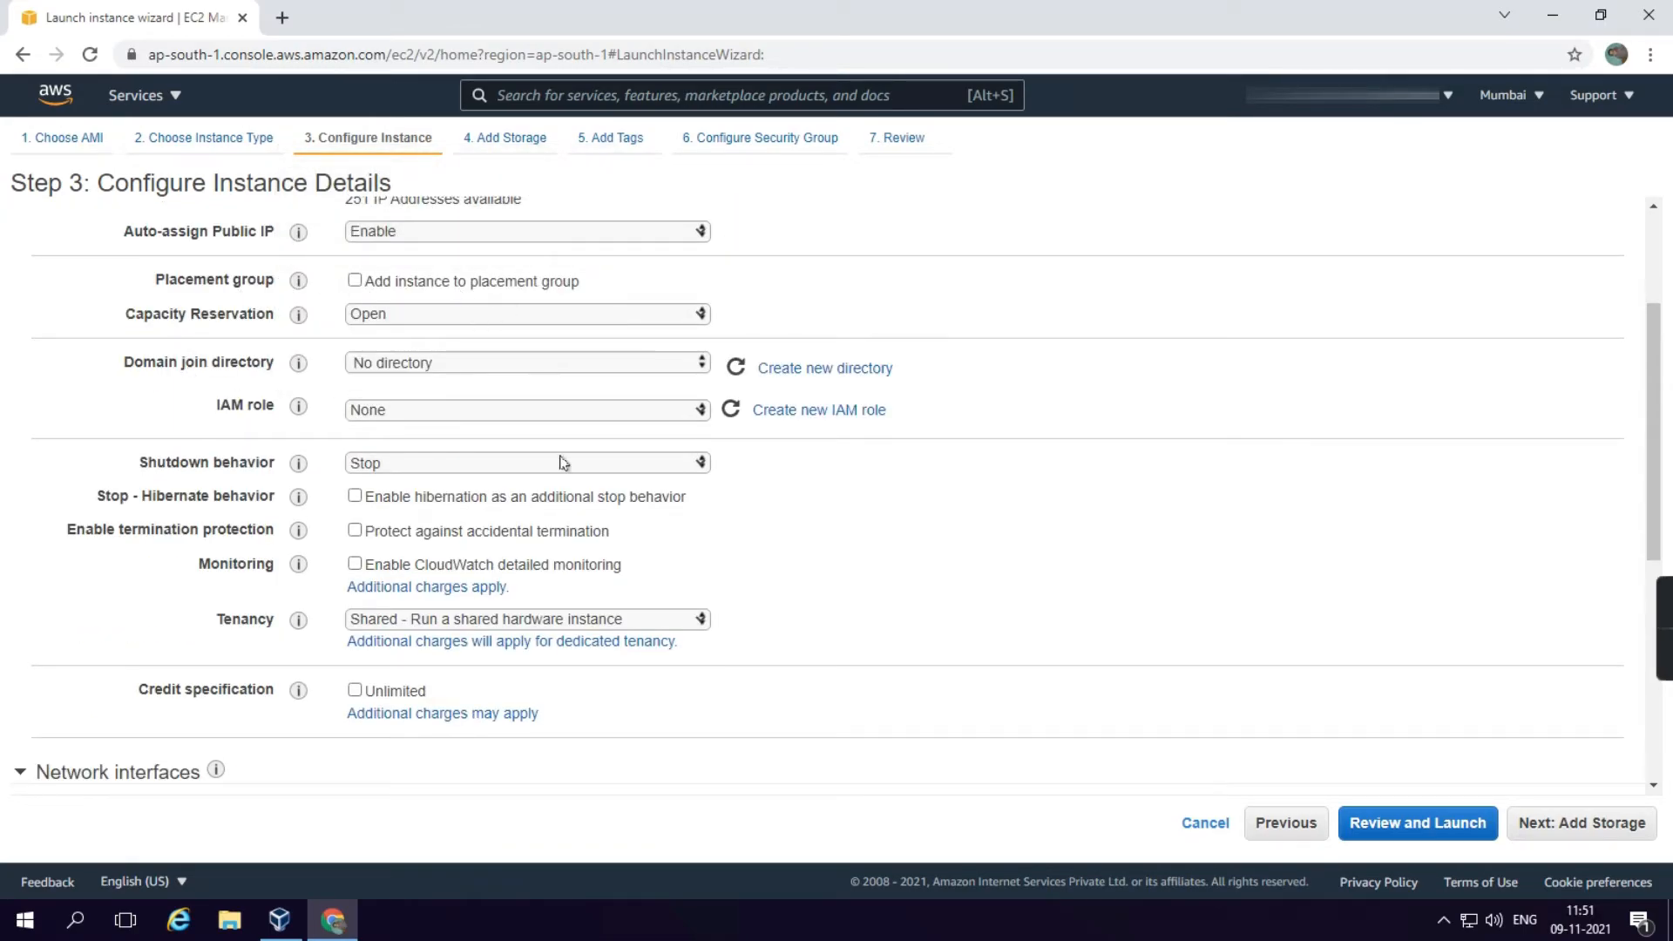
scroll(948, 594, down, 1)
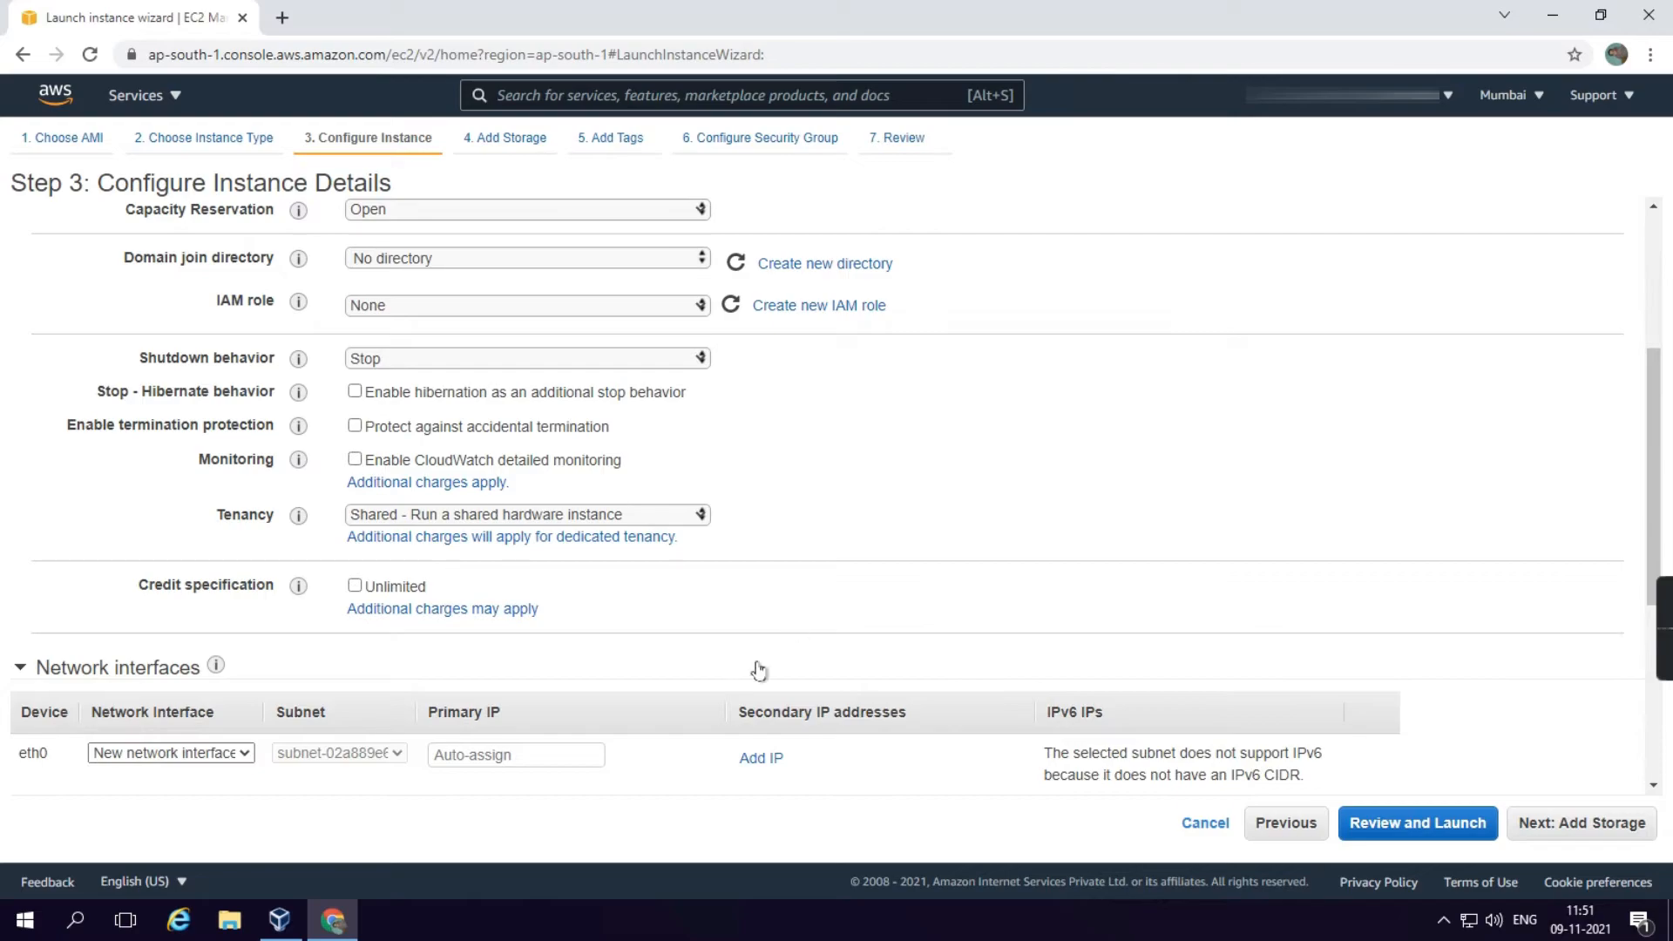
click(1596, 825)
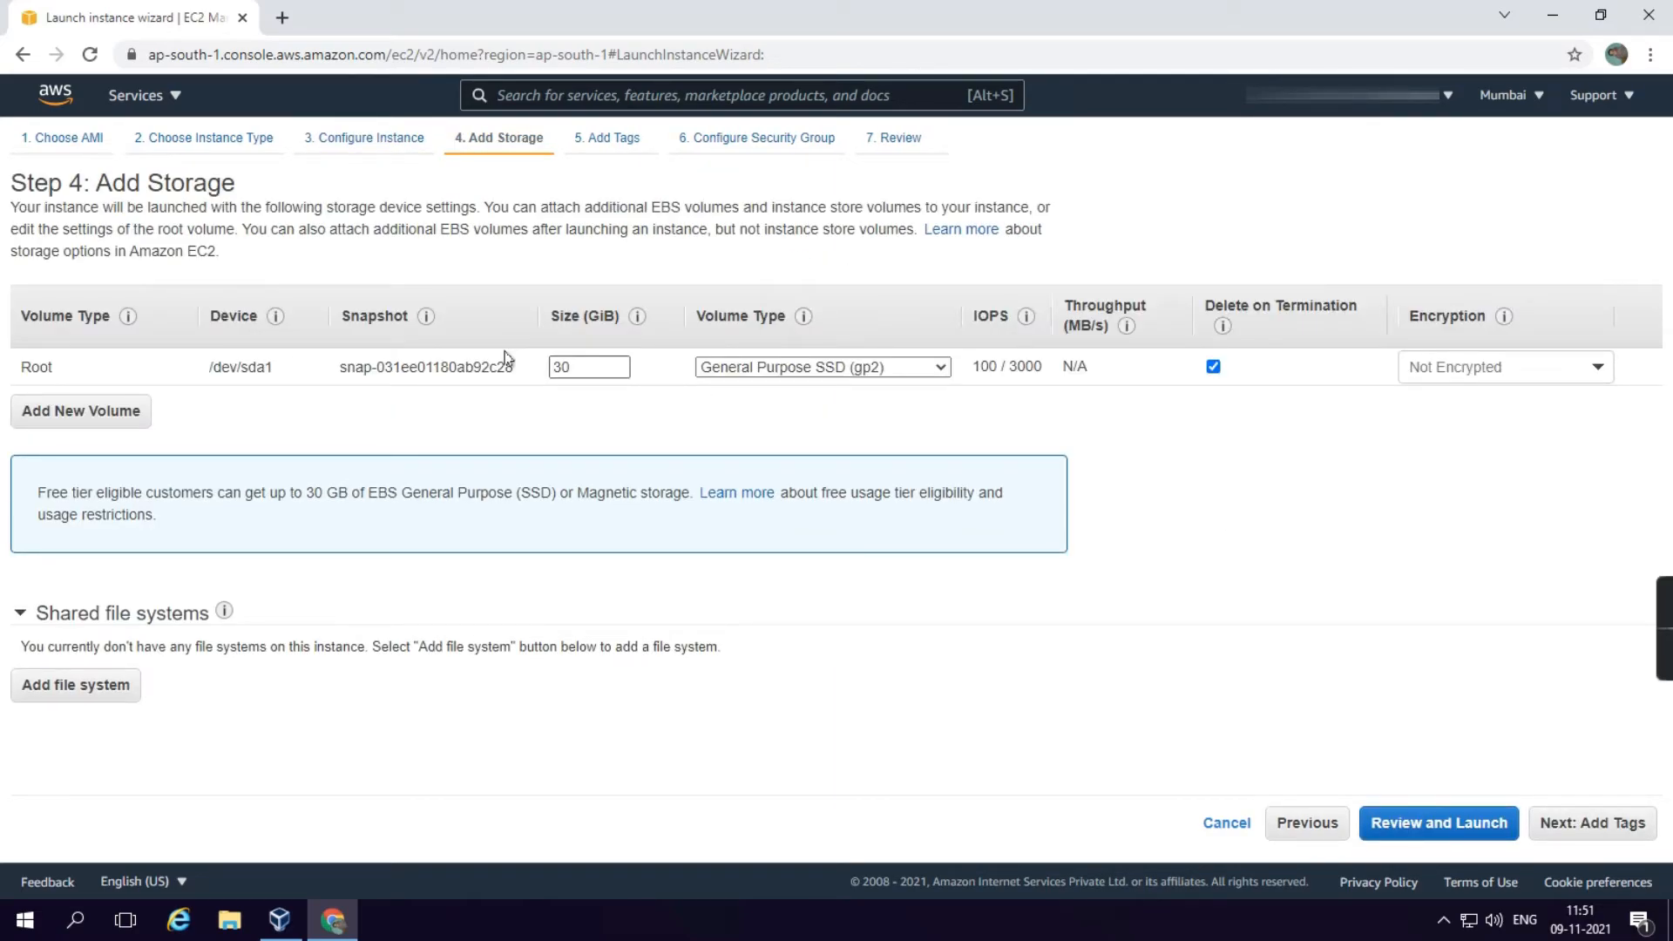
- Keep the 30 GiB General Purpose SSD (gp2) root volume and continue to the instance tags
drag(613, 363, 554, 364)
click(627, 408)
click(1584, 823)
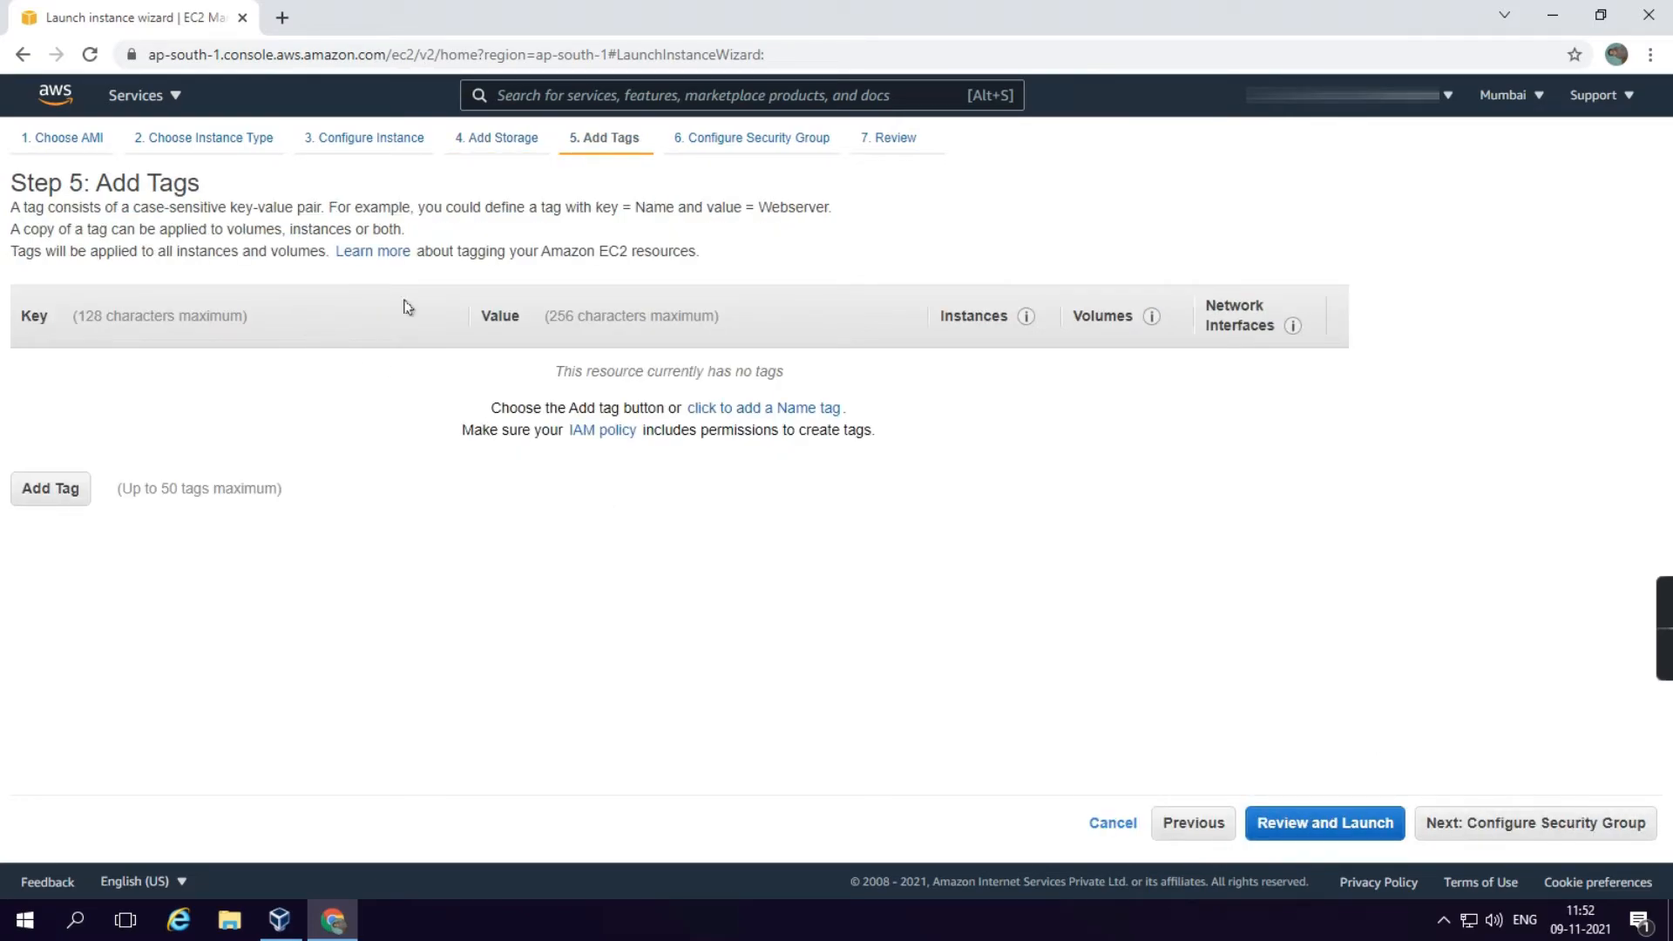
- Add a tag with key Name and value VPC-Machine, and continue to the security group configuration
click(66, 490)
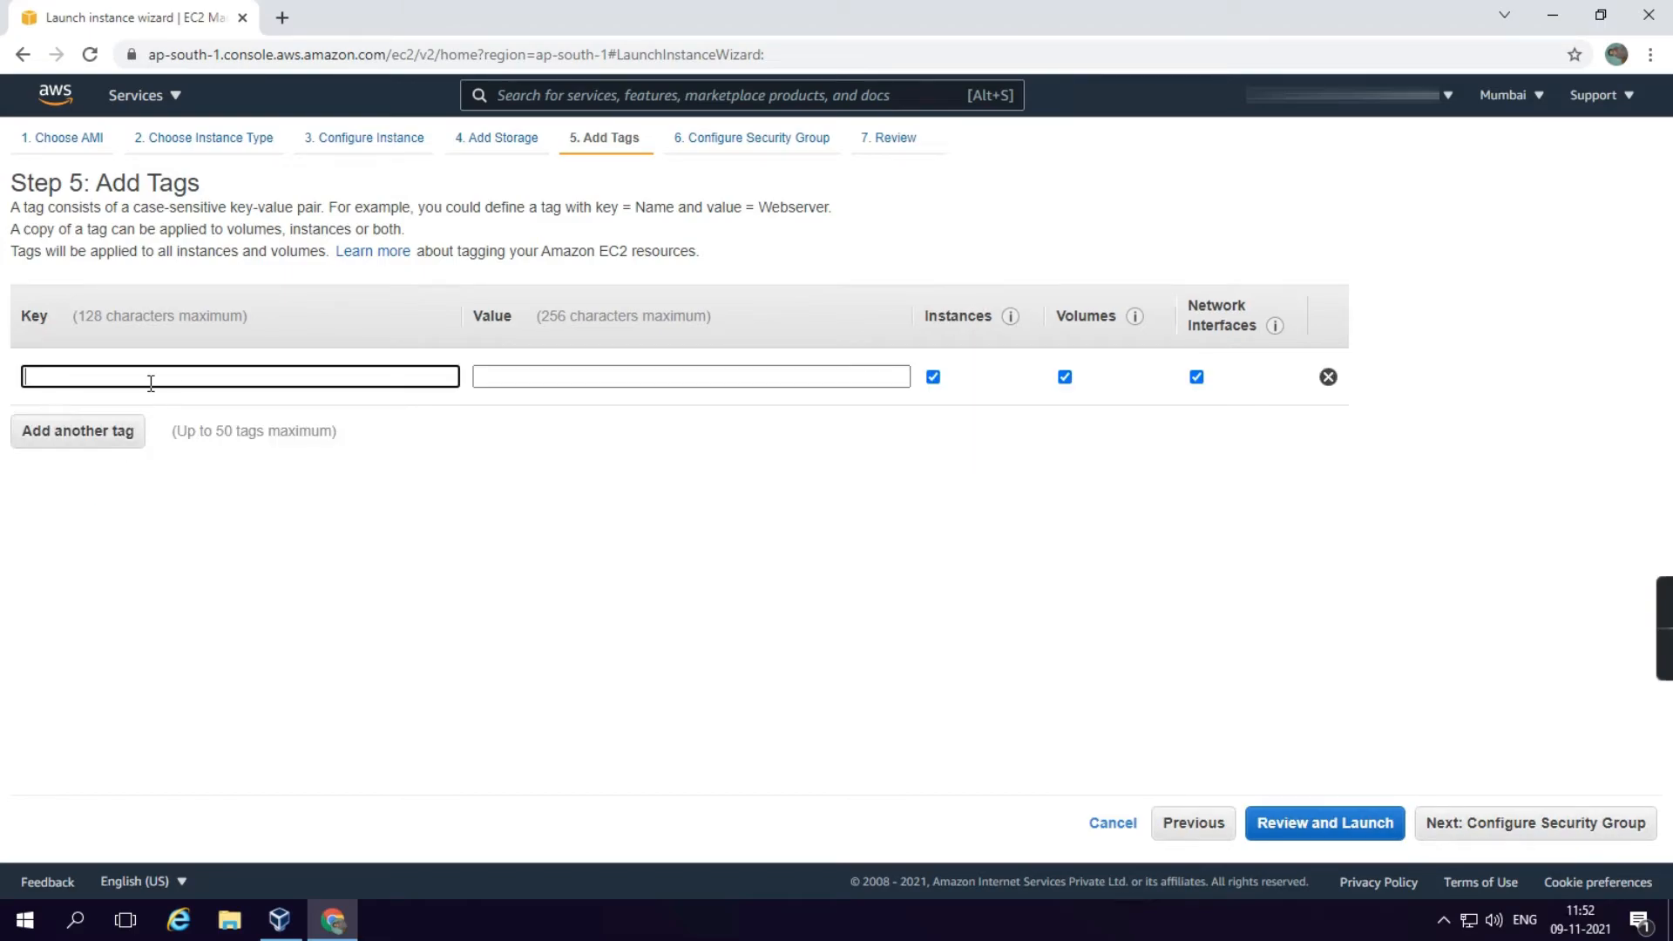
text(Name)
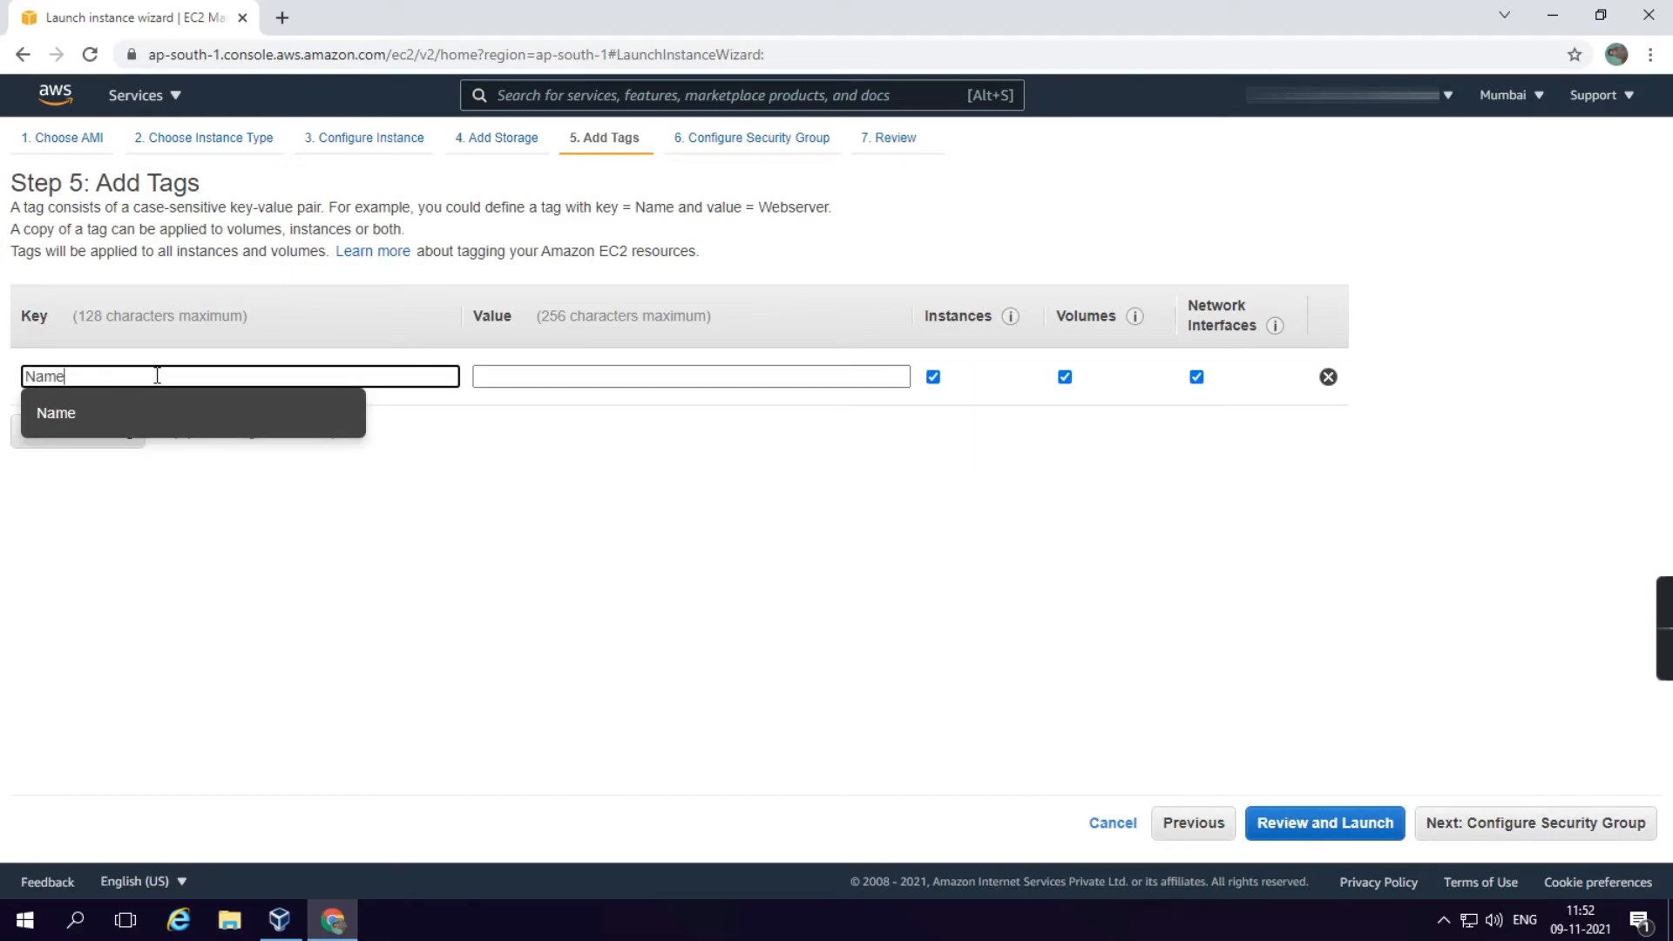
key(Tab)
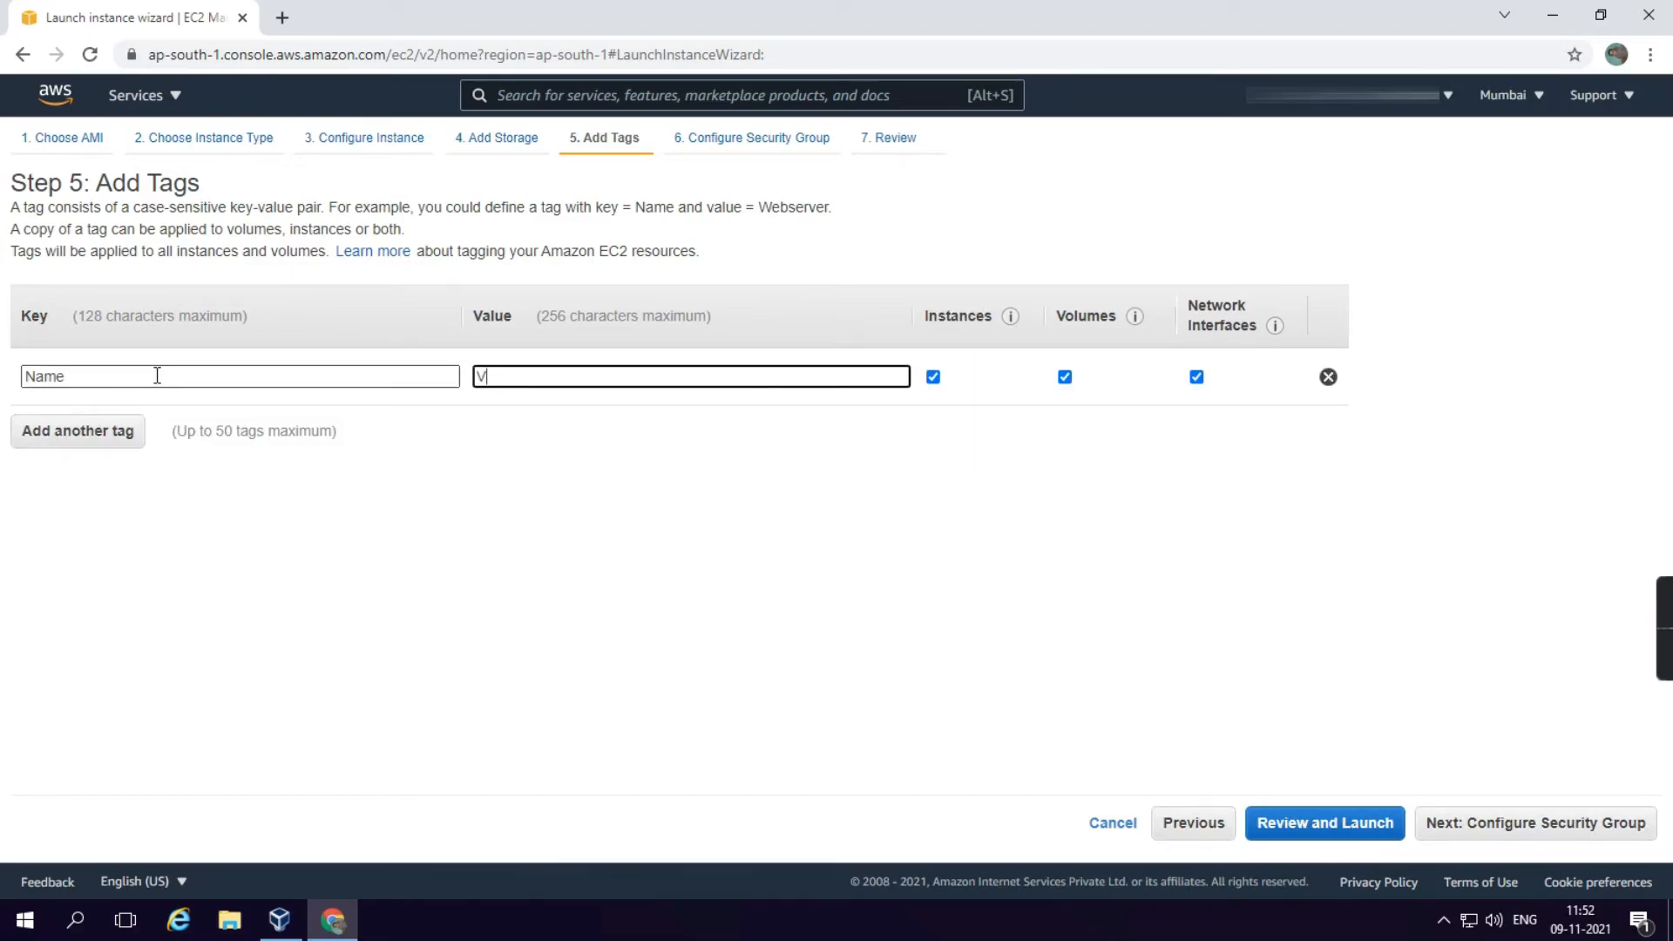
text(VPC)
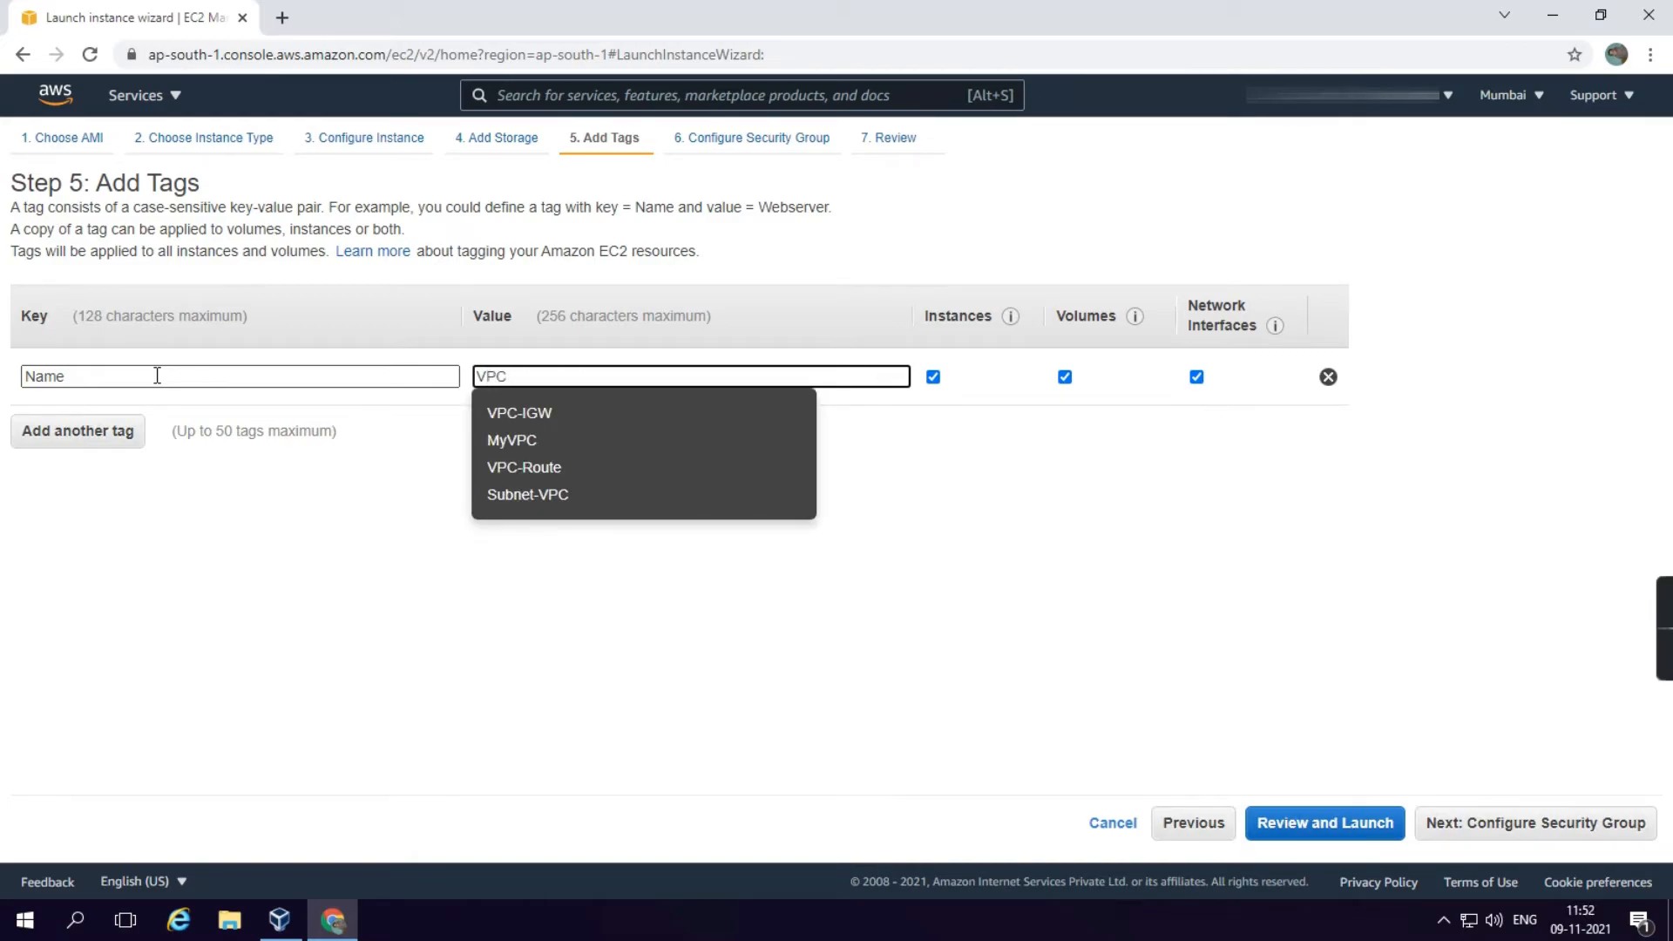
text(-mac)
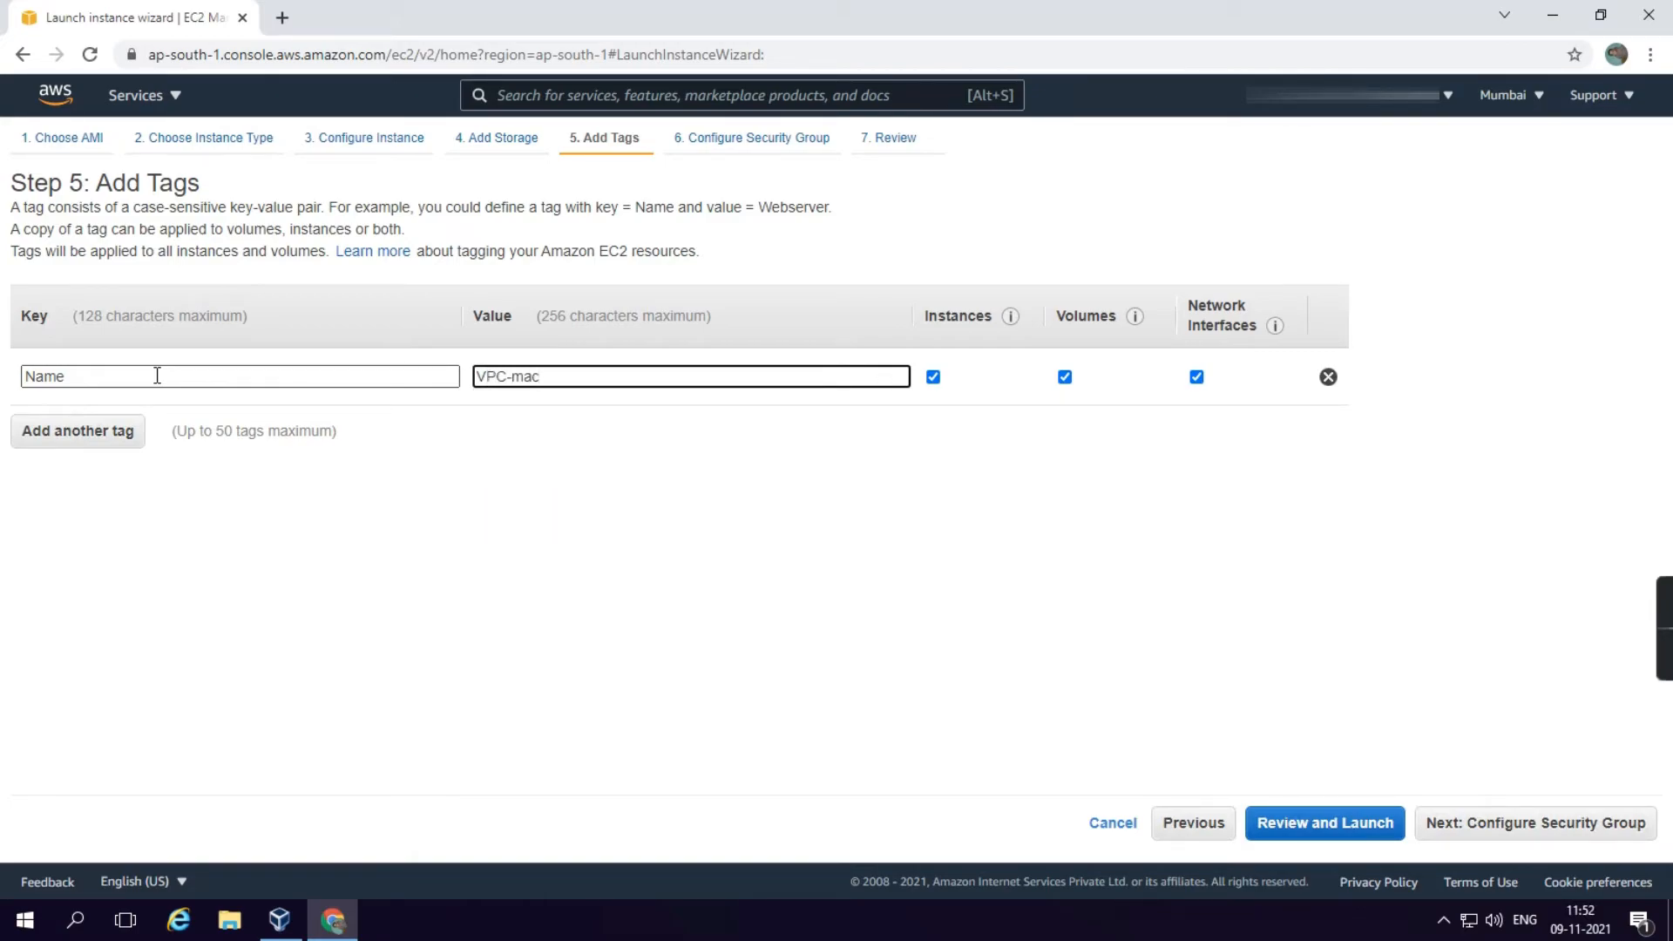
key(BackSpace)
text(Machine)
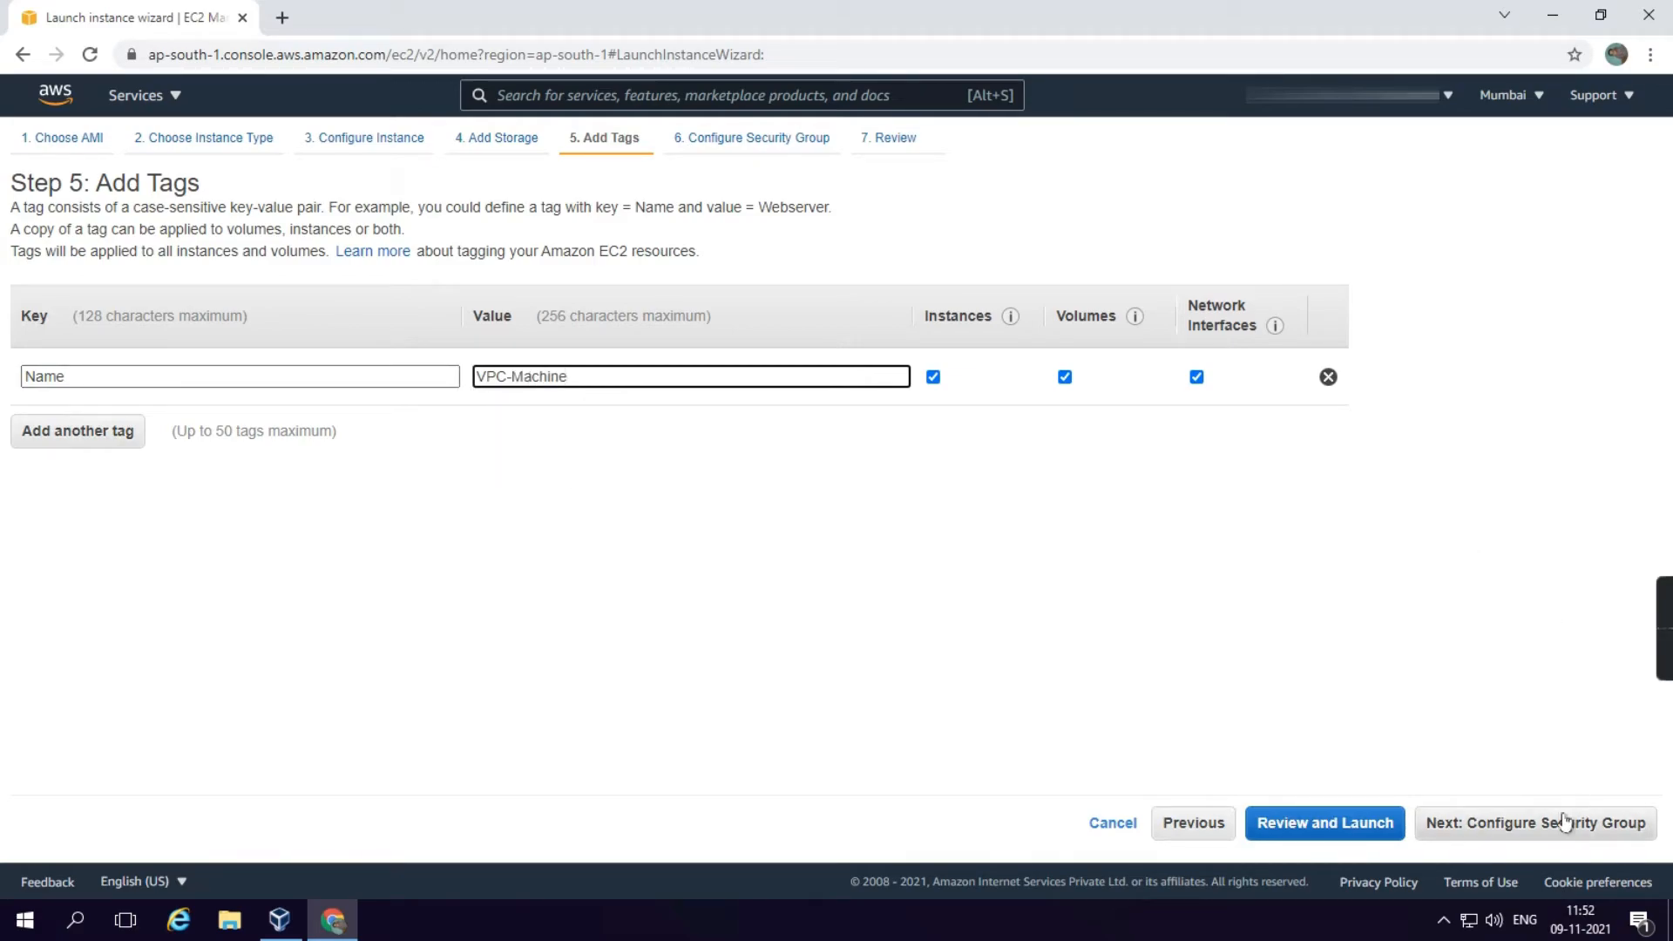
click(1529, 819)
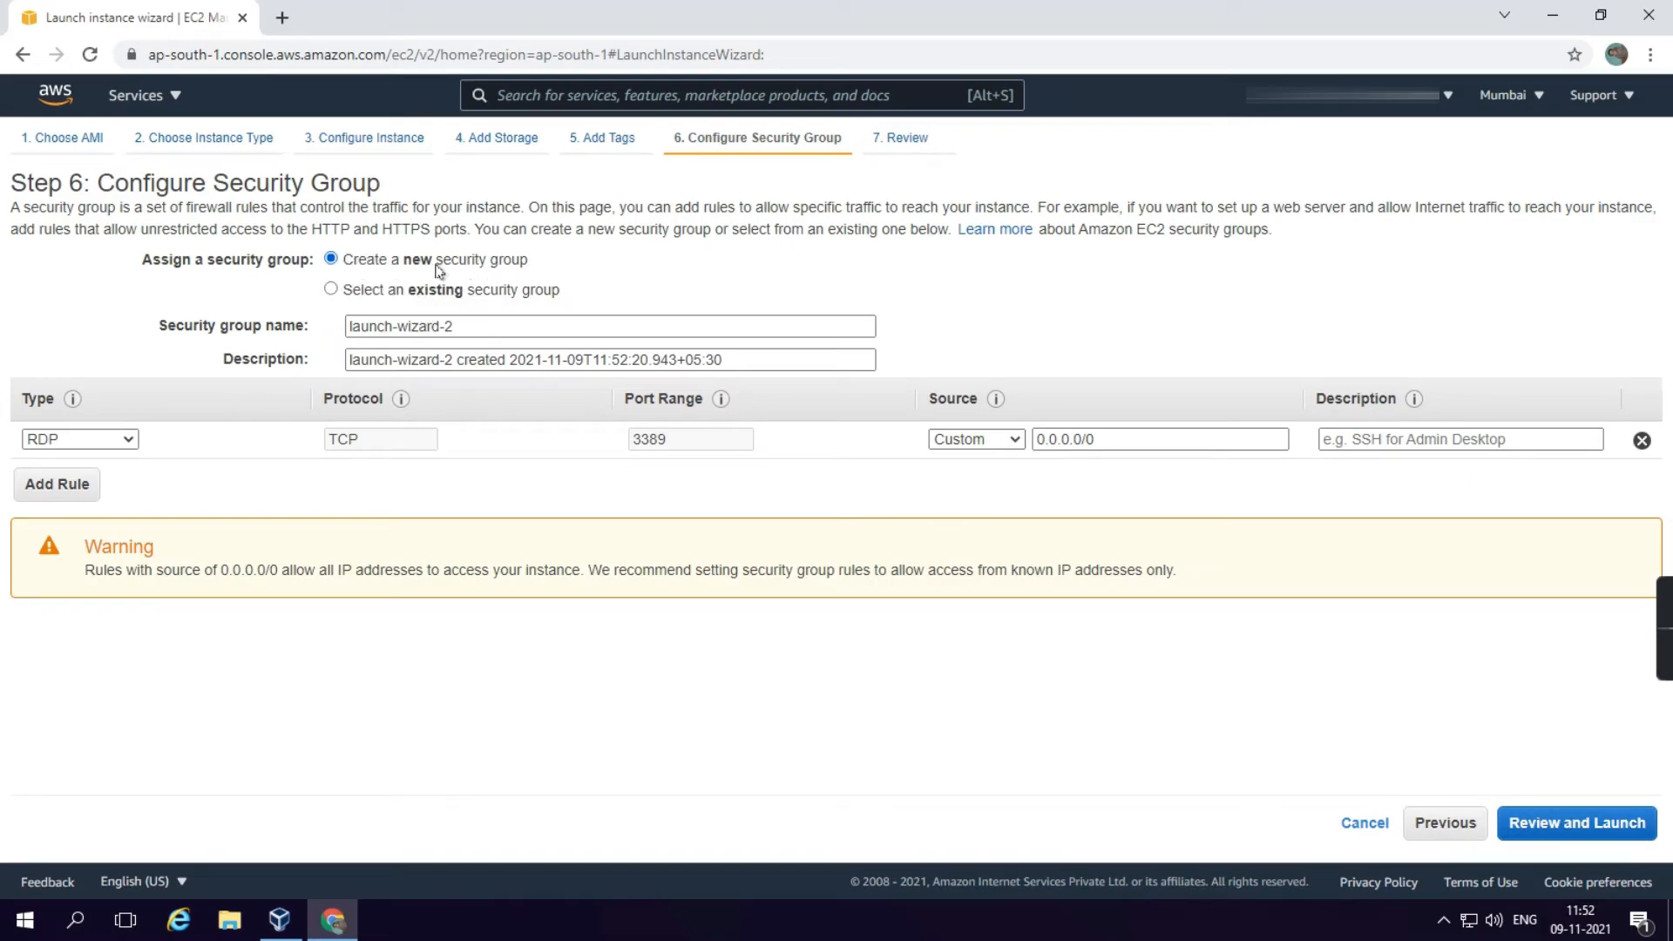
- Name the new security group VPC-SG, keeping its default description
drag(475, 328, 324, 325)
click(301, 321)
drag(470, 329, 336, 326)
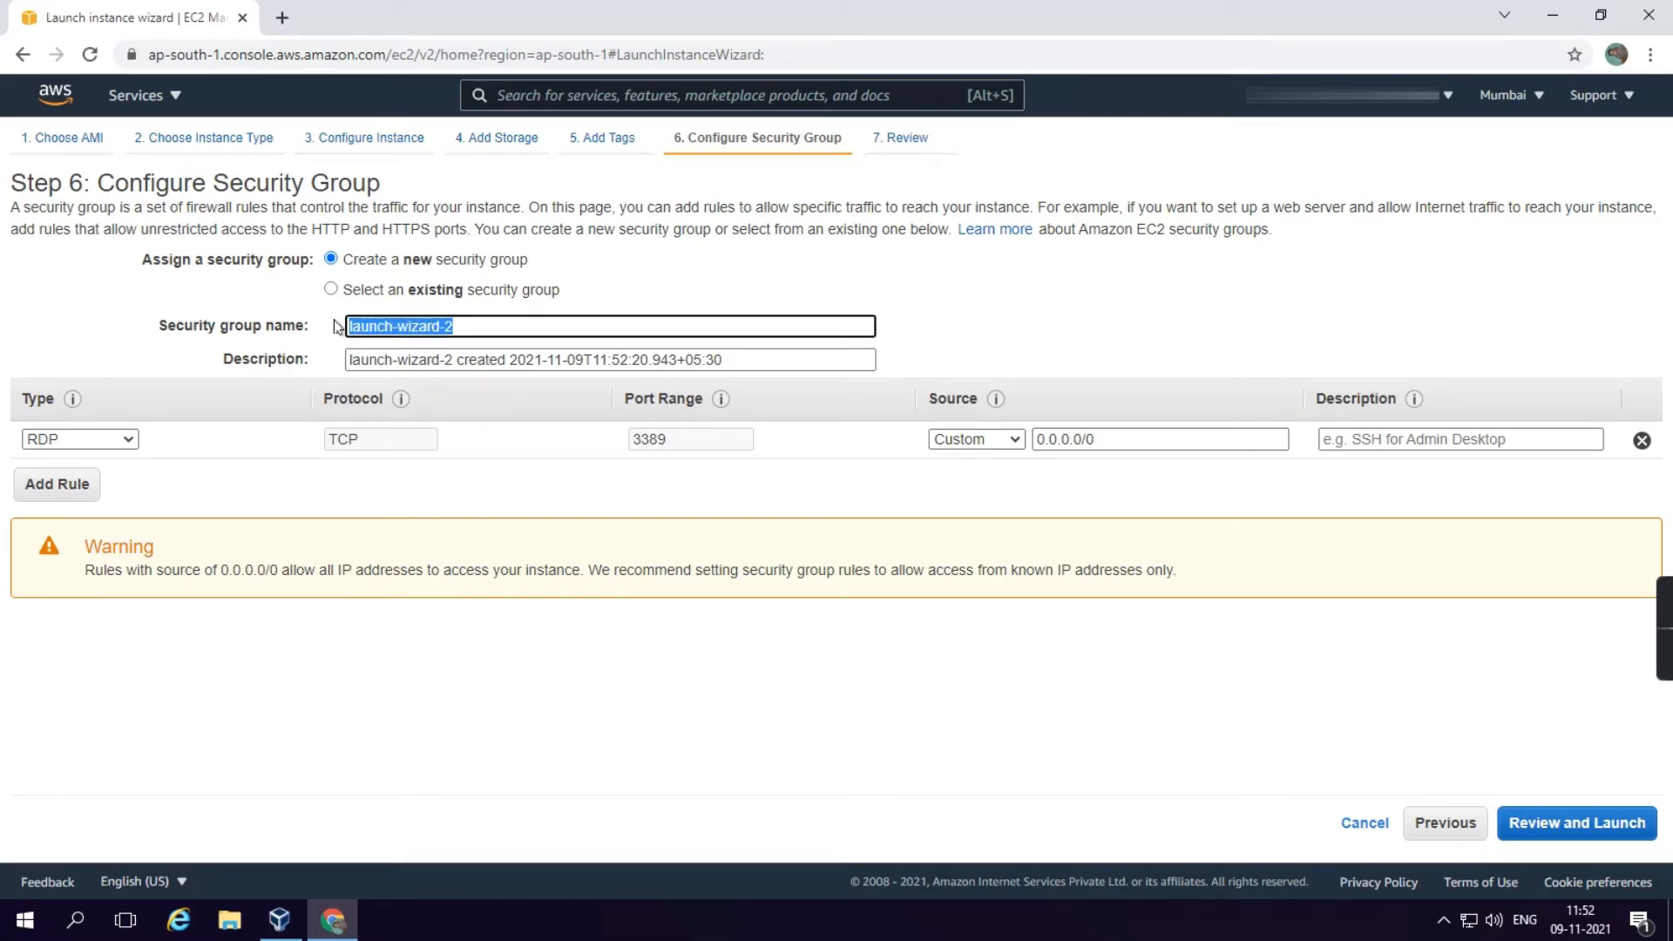
text(VPC-SG)
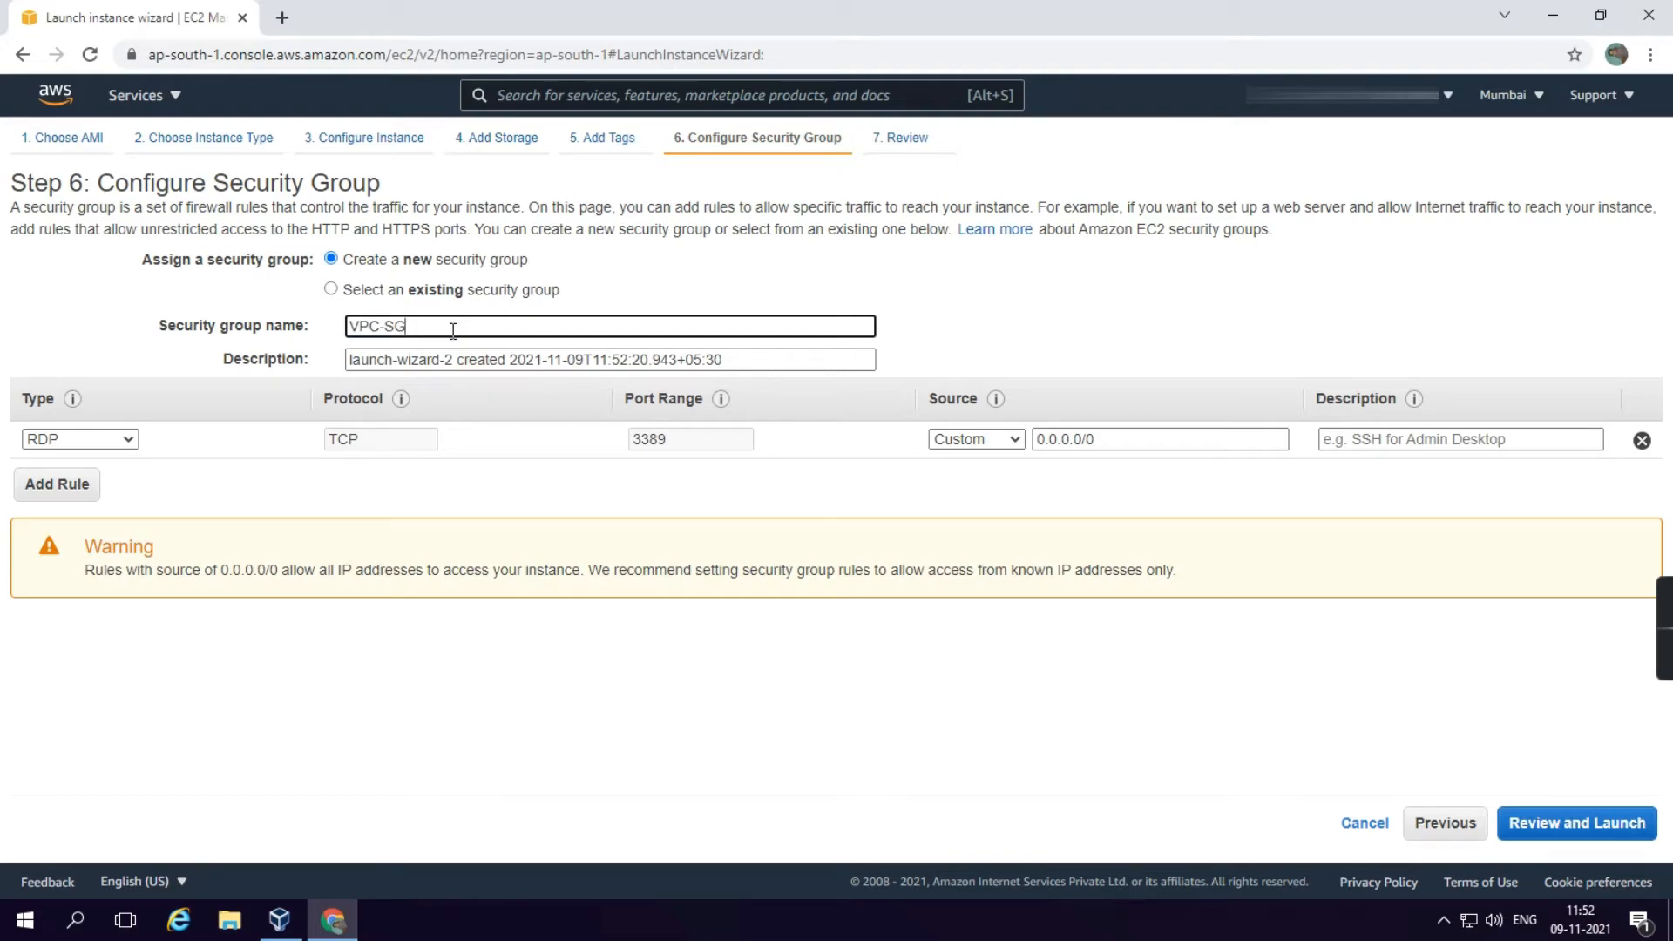
drag(724, 364, 280, 363)
click(280, 362)
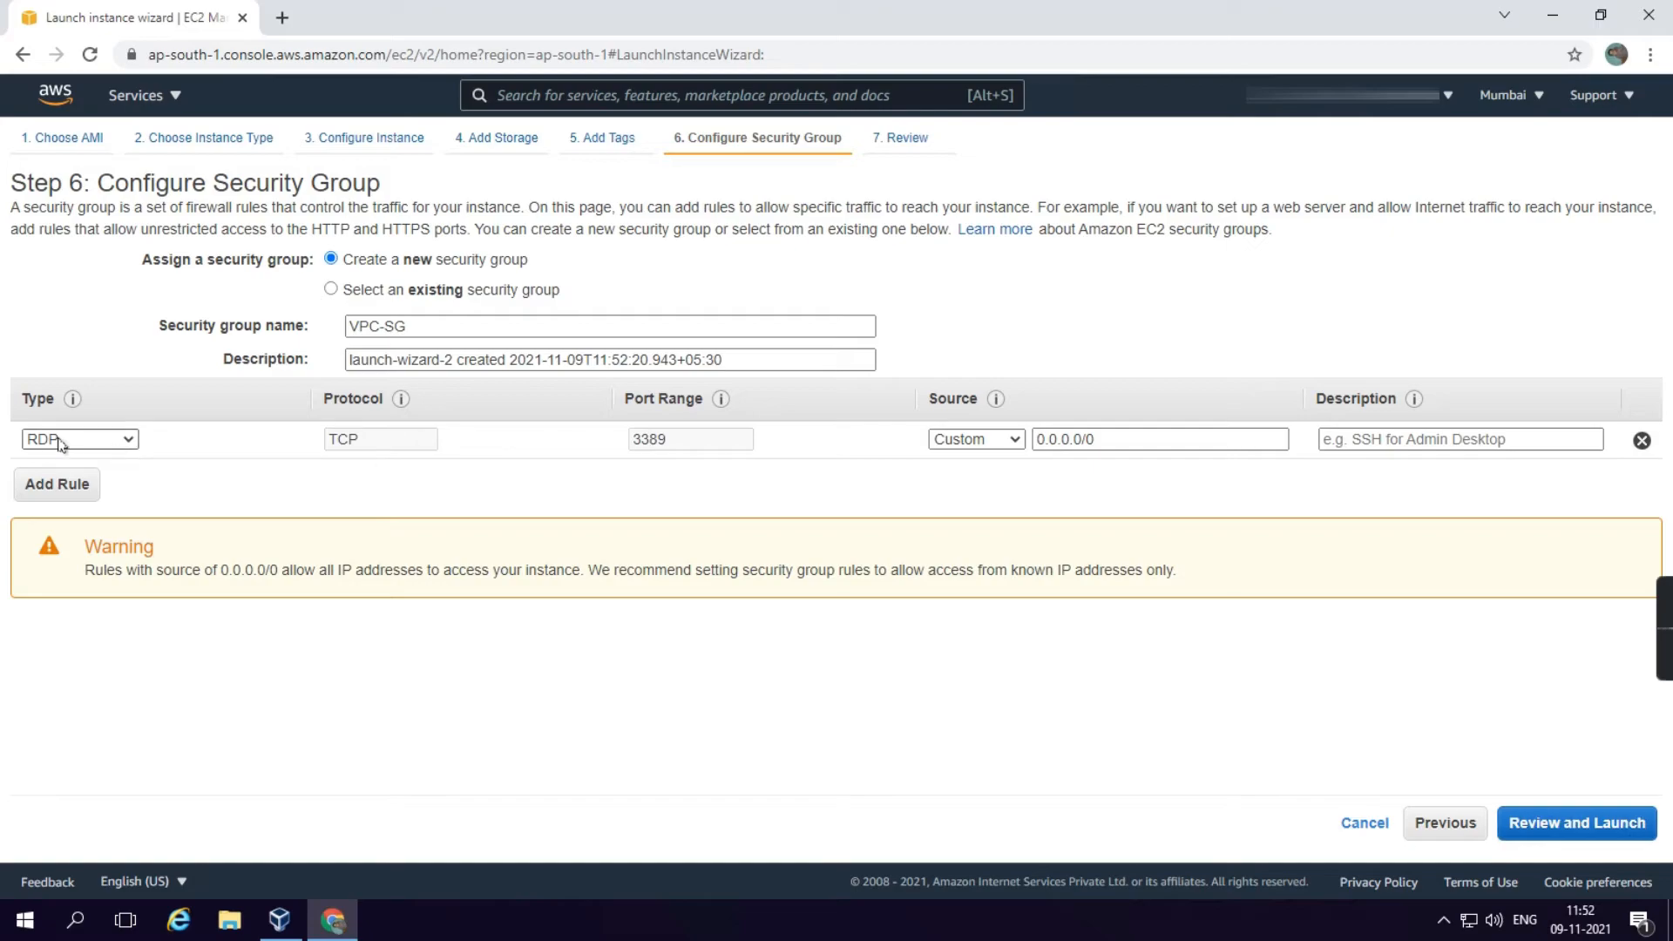
- Set the RDP rule's source to Anywhere and review the instance launch configuration
click(992, 441)
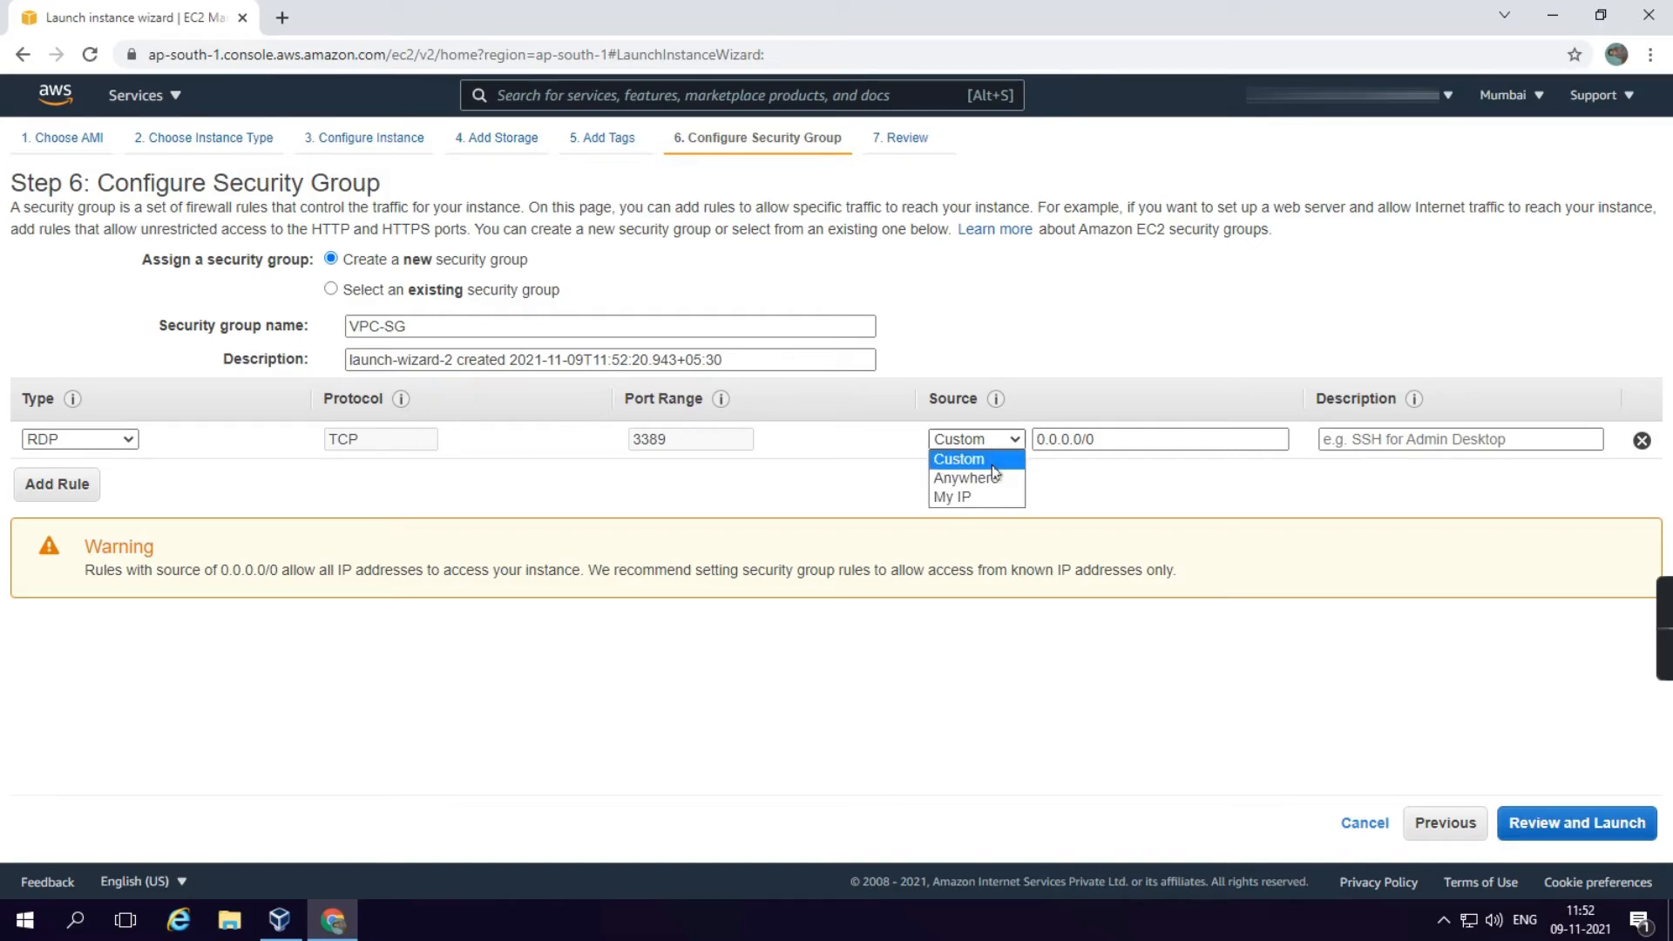
click(994, 477)
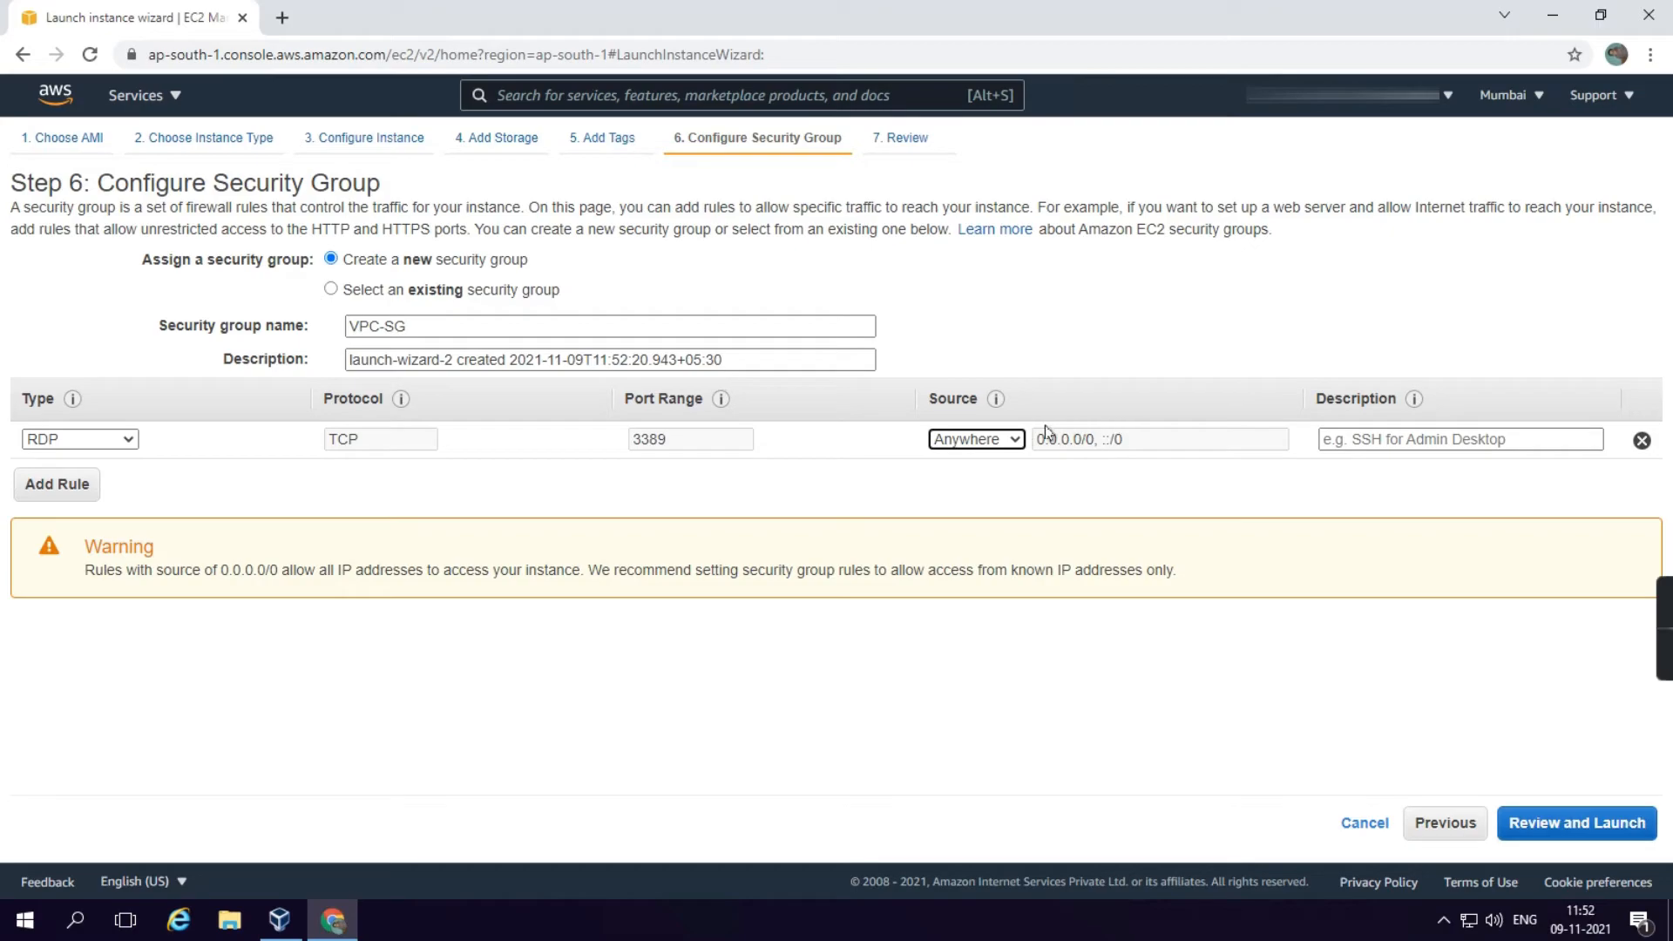
mouse_move(1034, 425)
click(1583, 826)
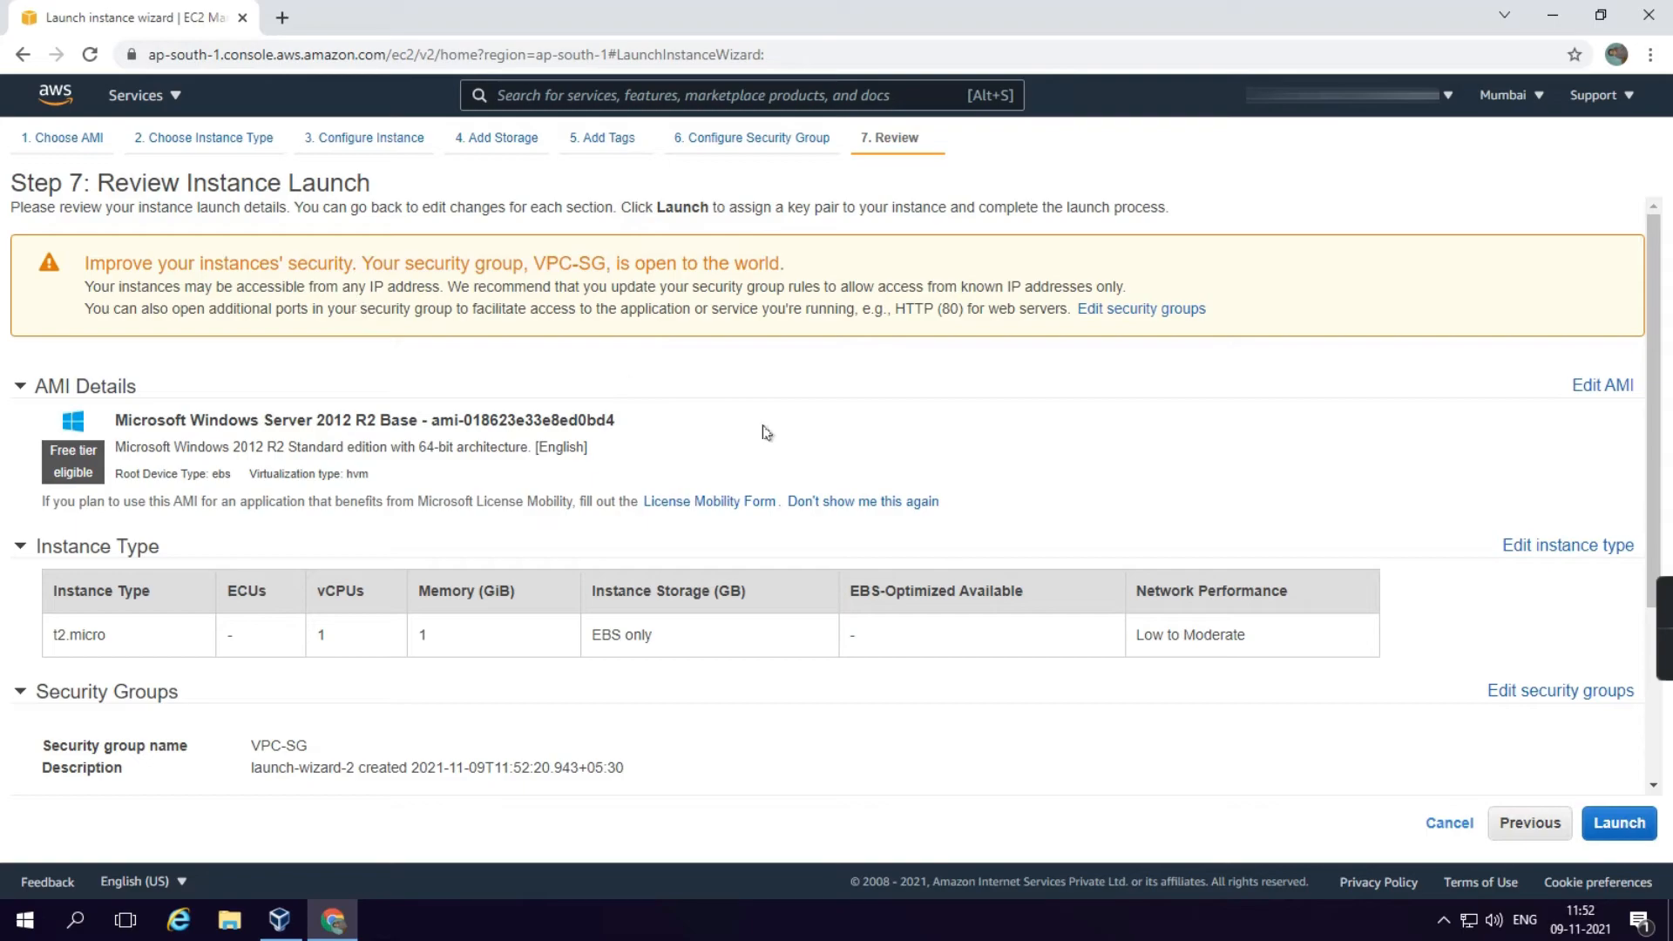
scroll(762, 436, down, 1)
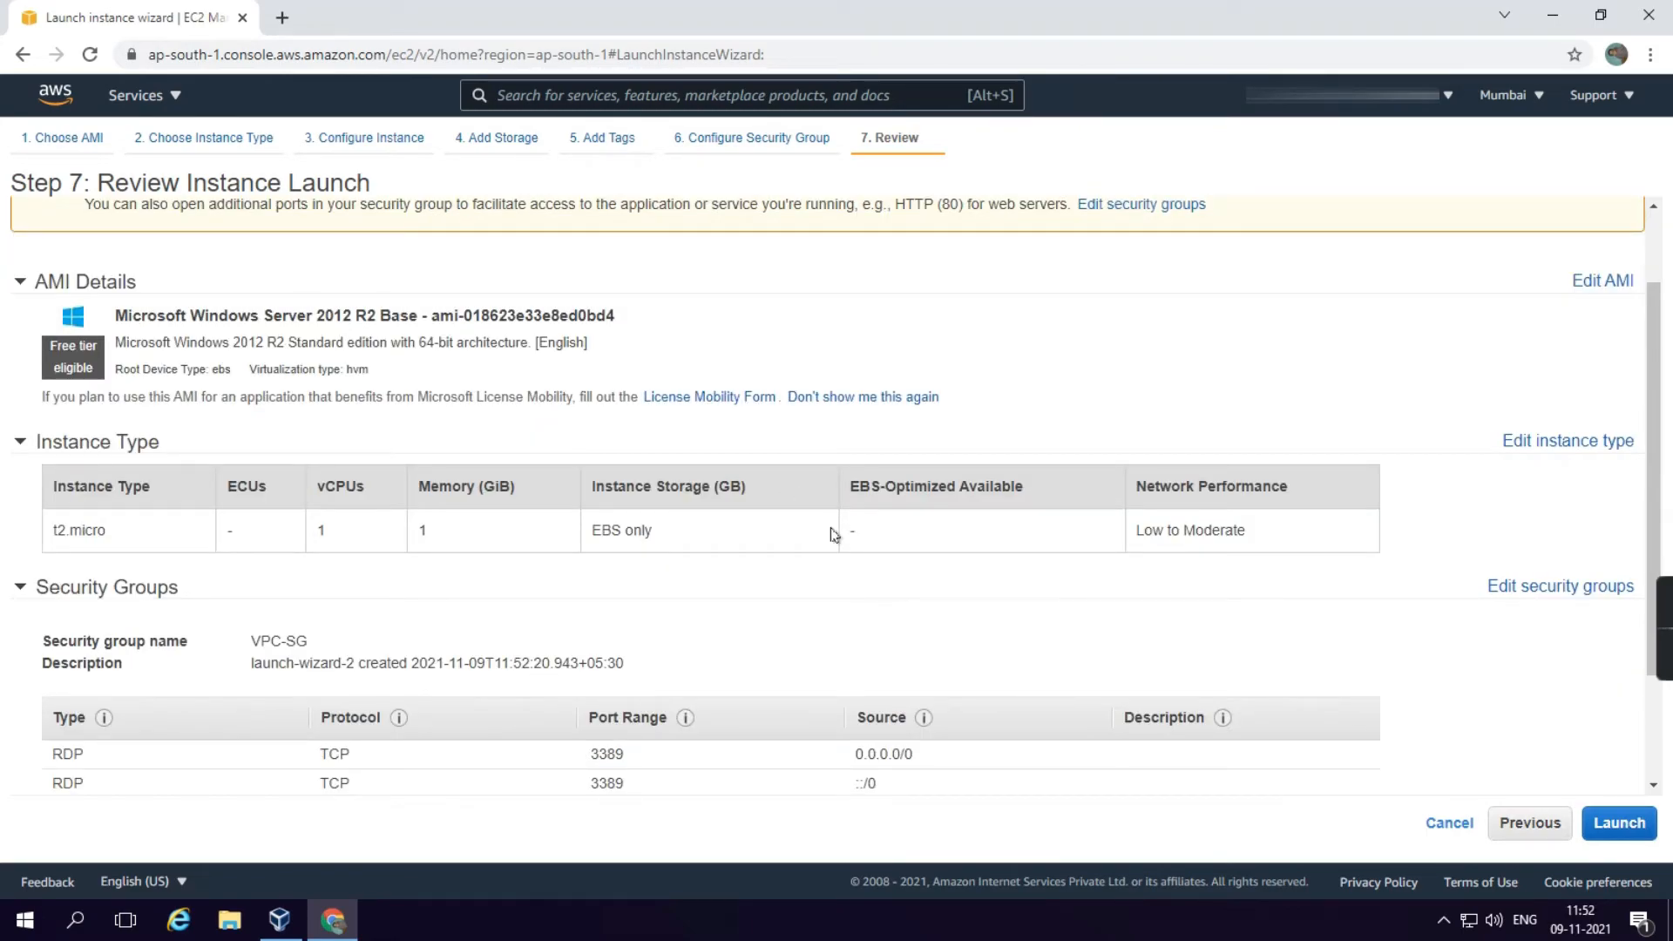
scroll(1111, 344, up, 1)
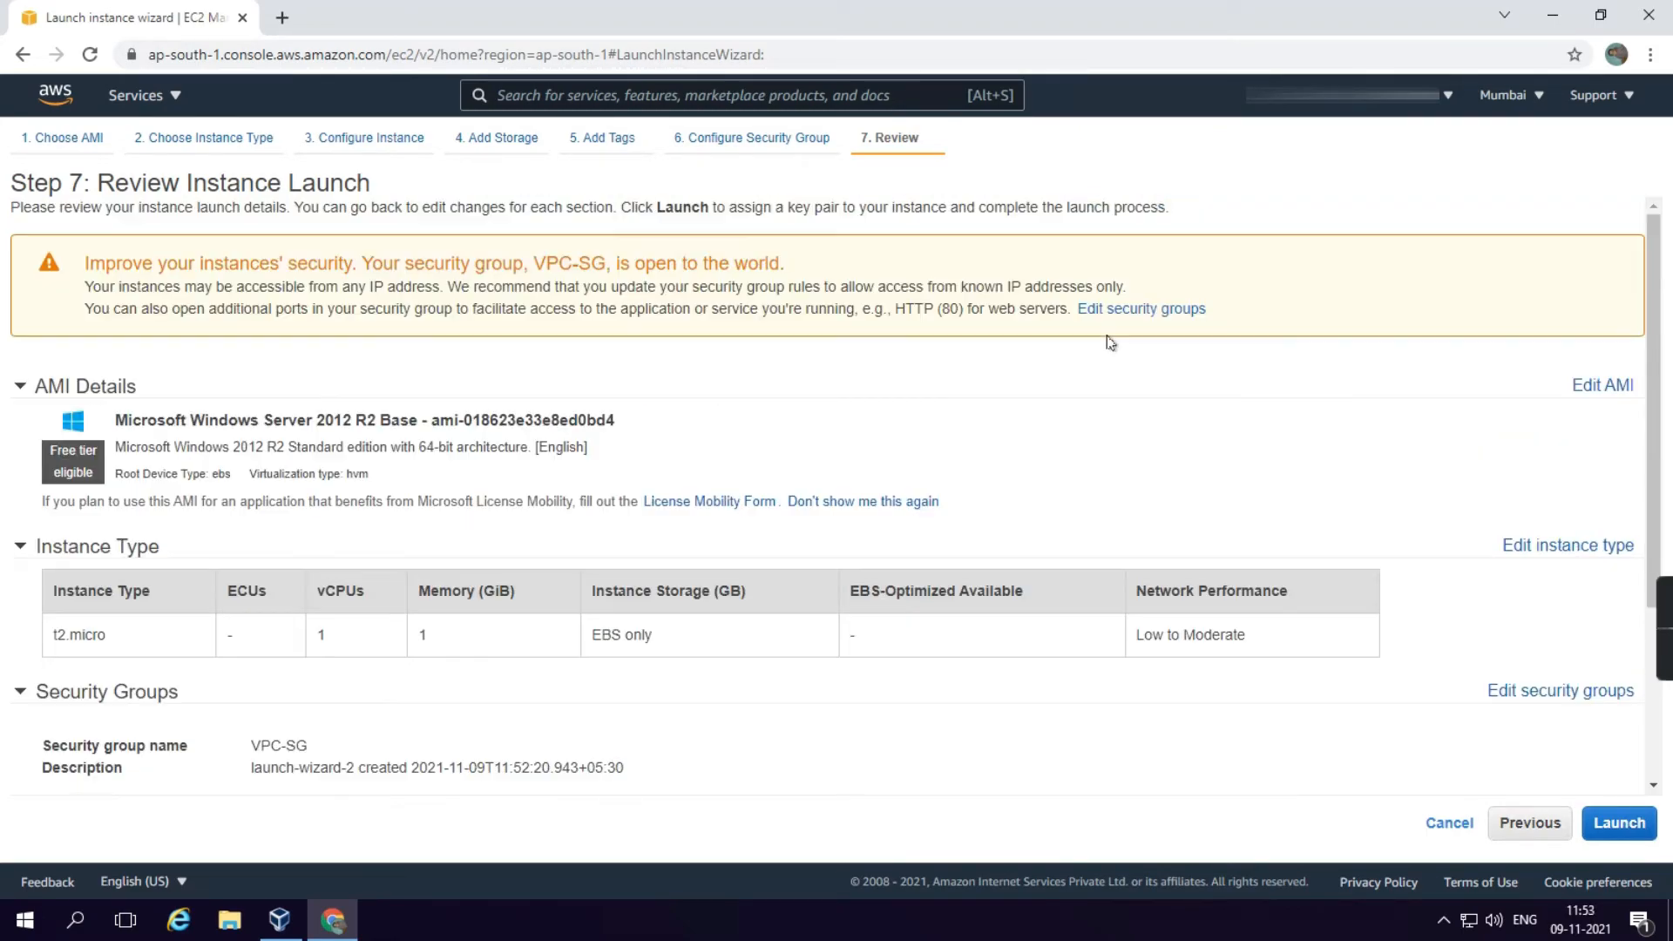
- Create and download a new RSA key pair named VPCKeypair, and launch the instance with it
click(1614, 818)
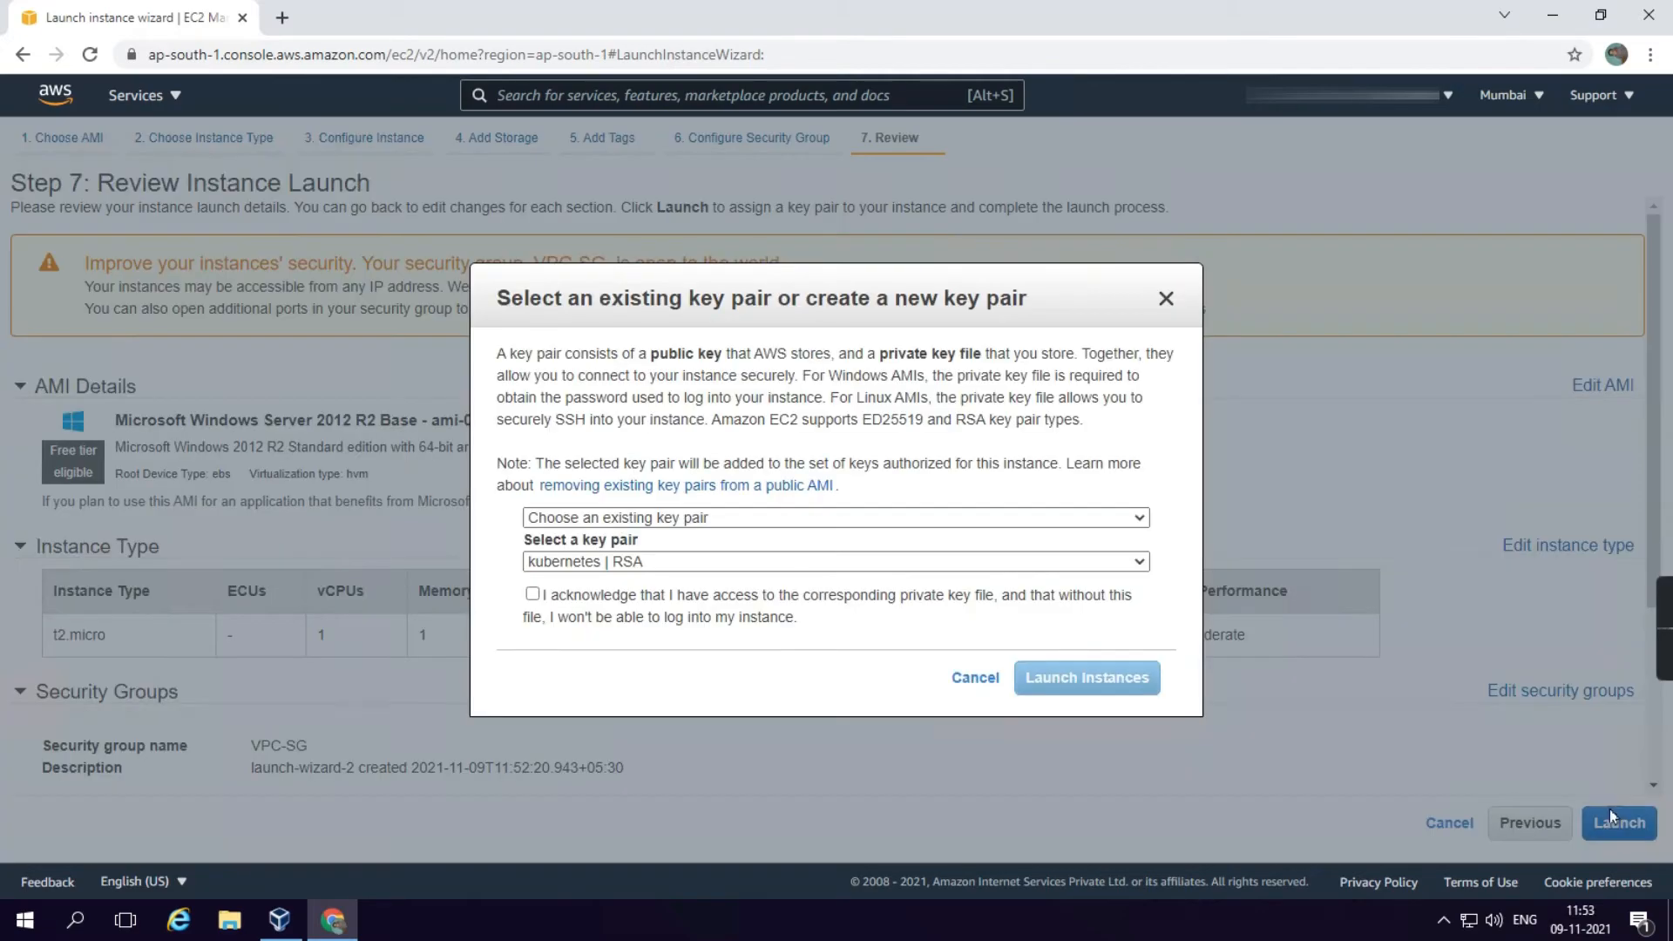
click(640, 521)
click(622, 558)
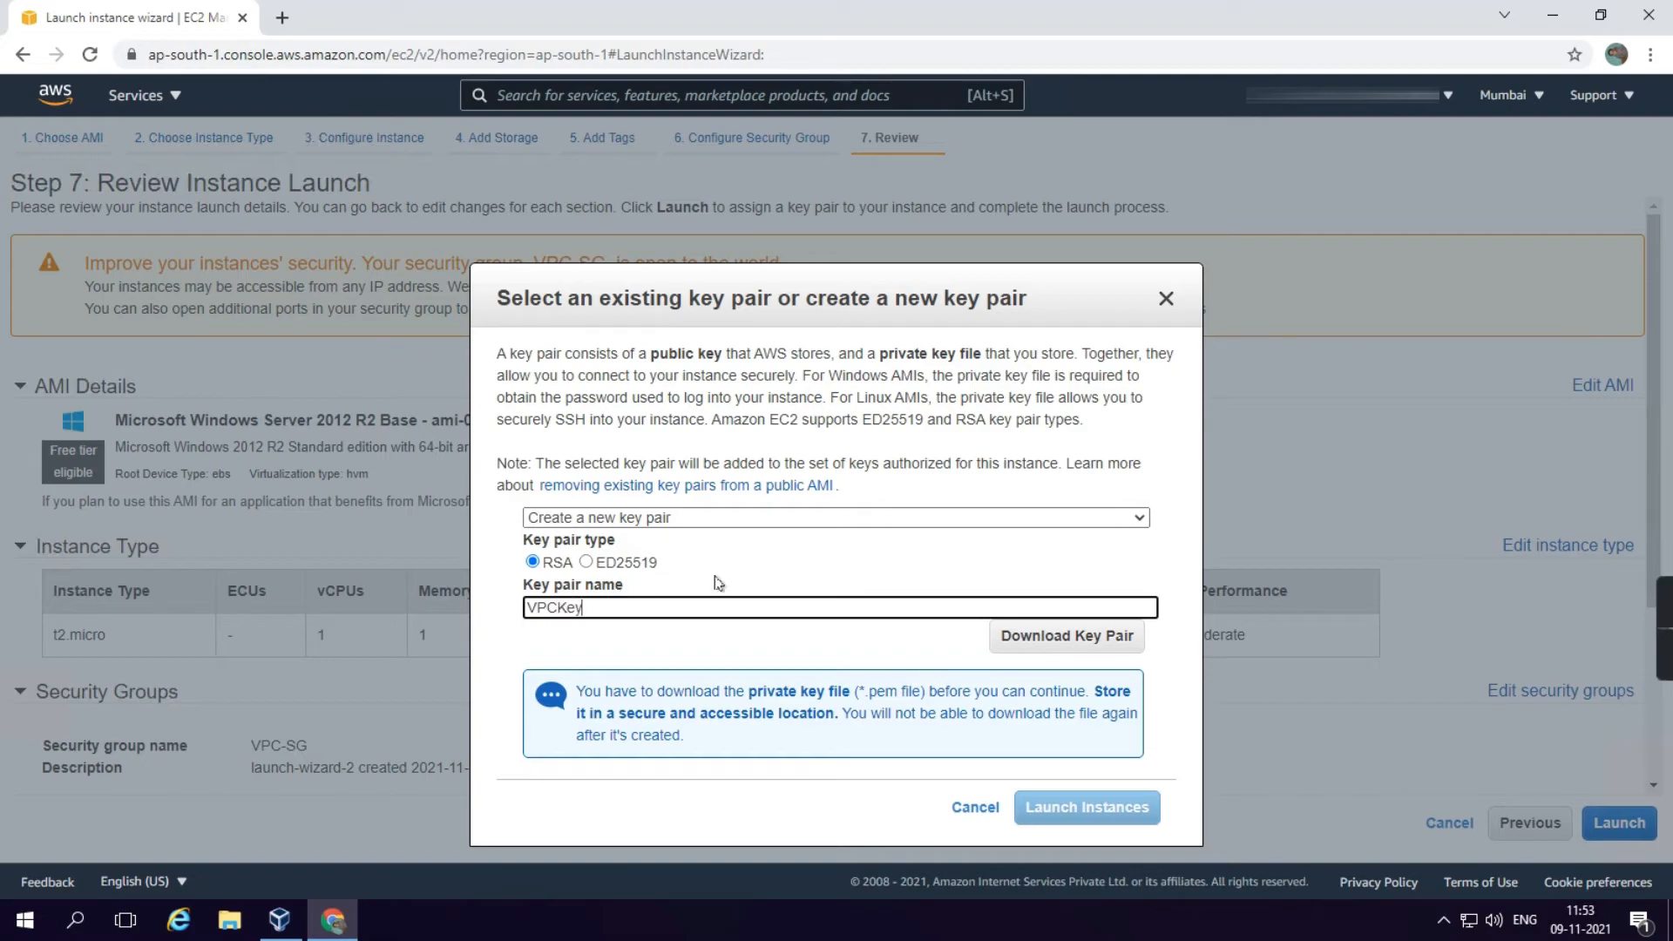
click(1099, 643)
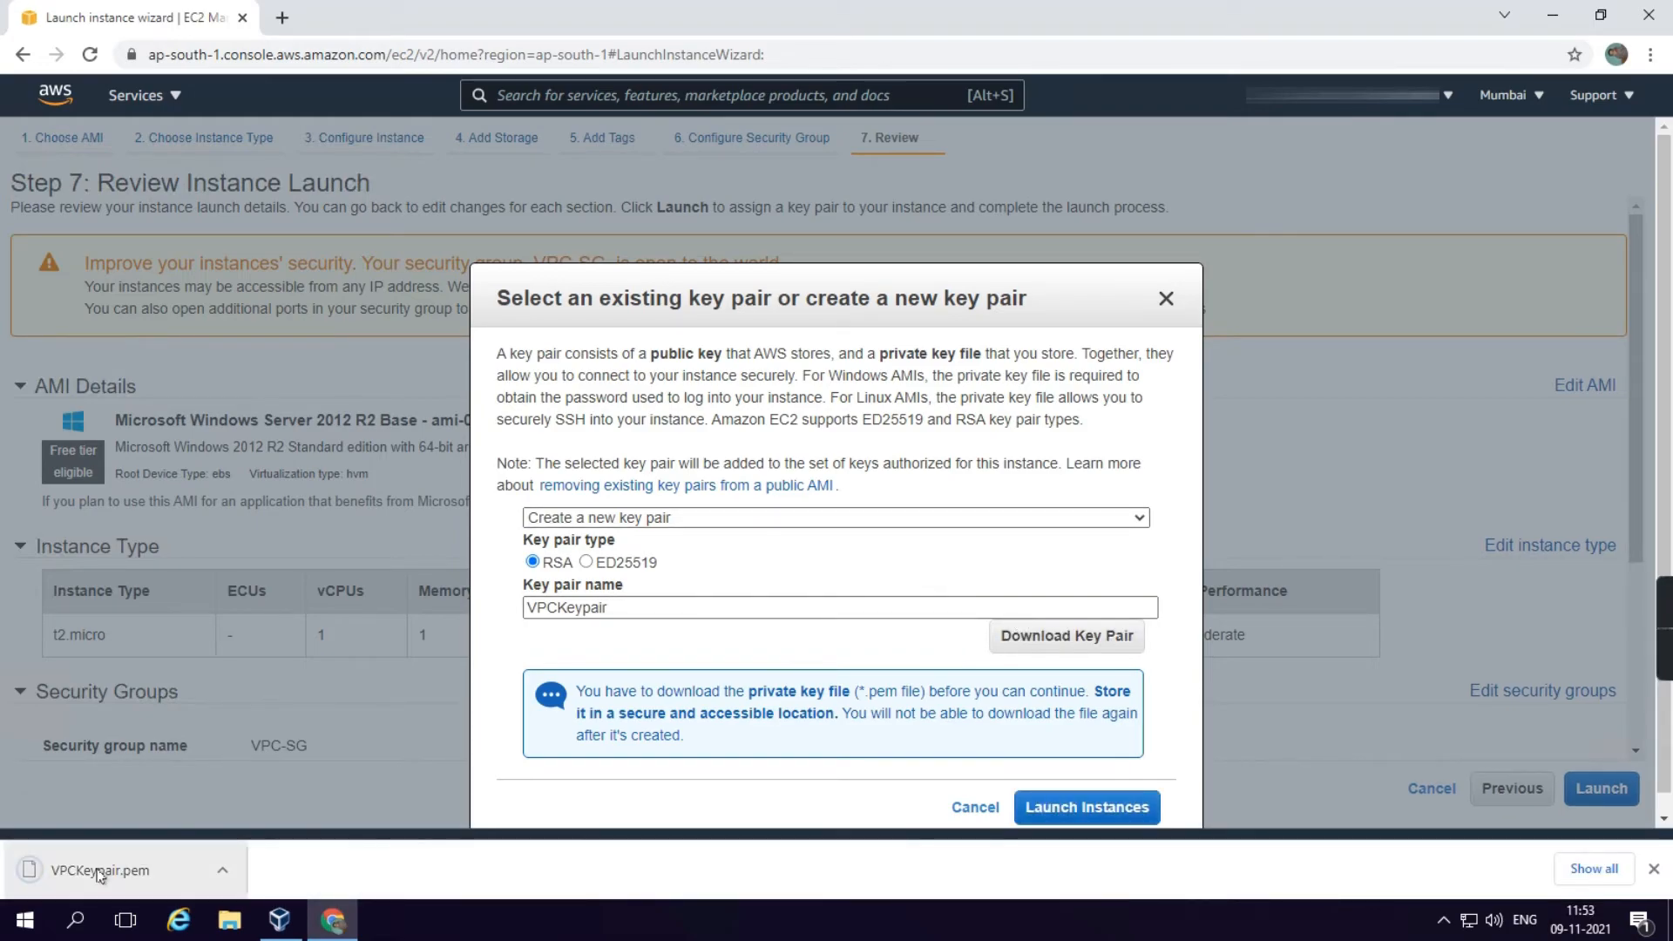
click(1053, 802)
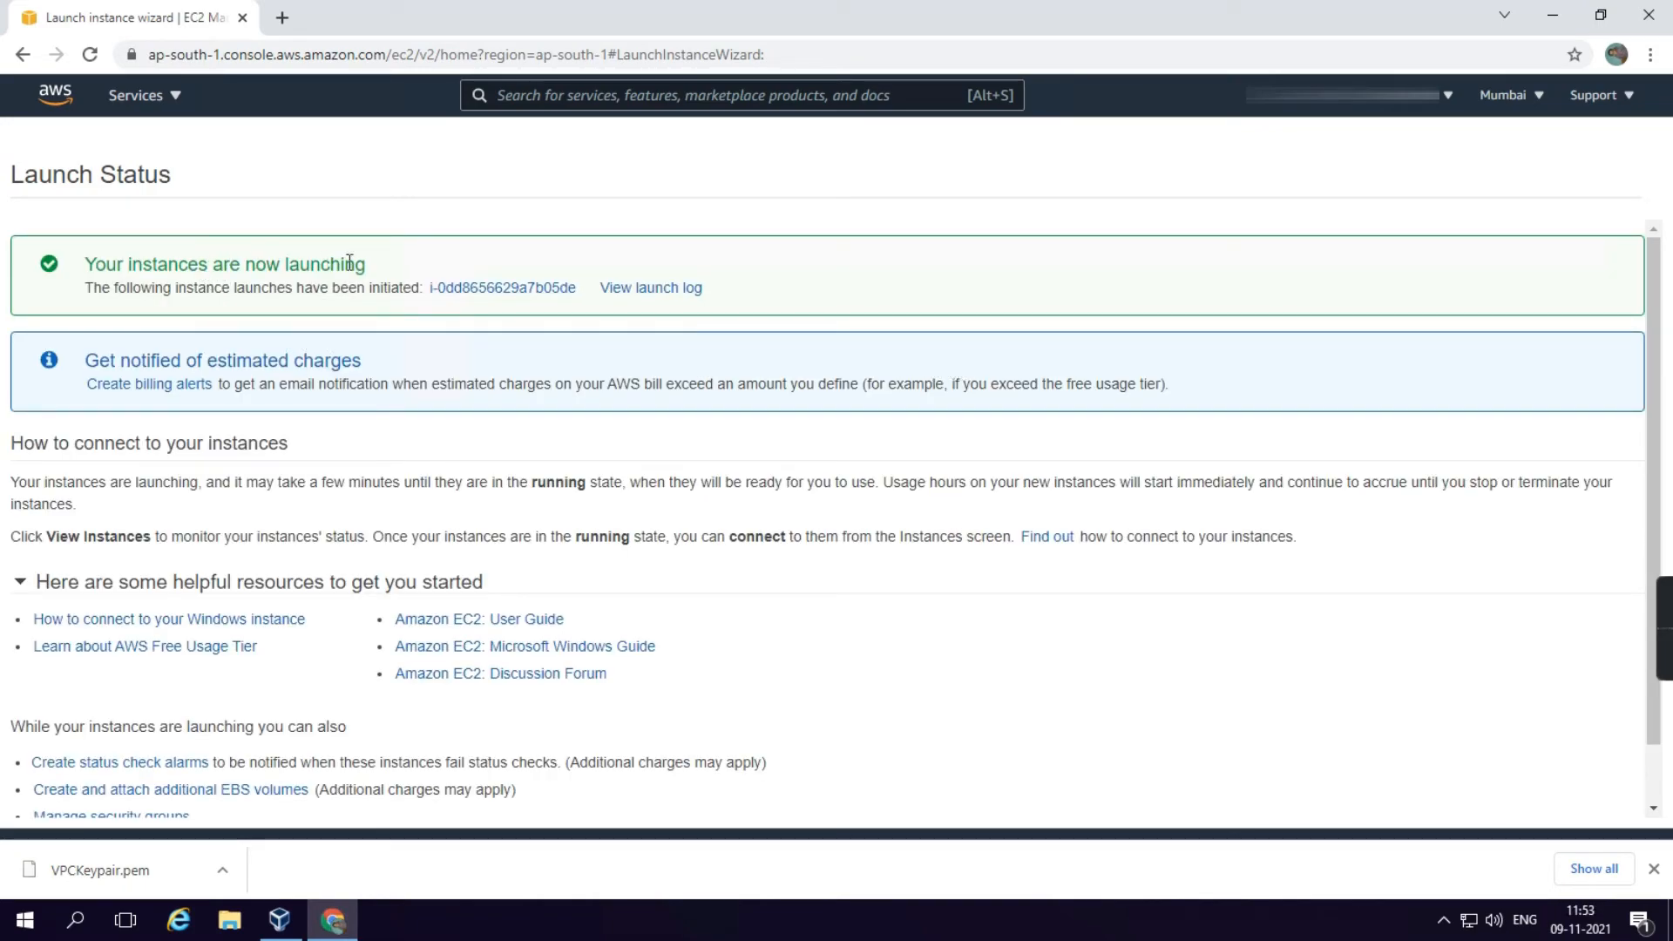
- View the EC2 instances list and refresh it to check VPC-Machine's state and status checks
scroll(1489, 726, down, 1)
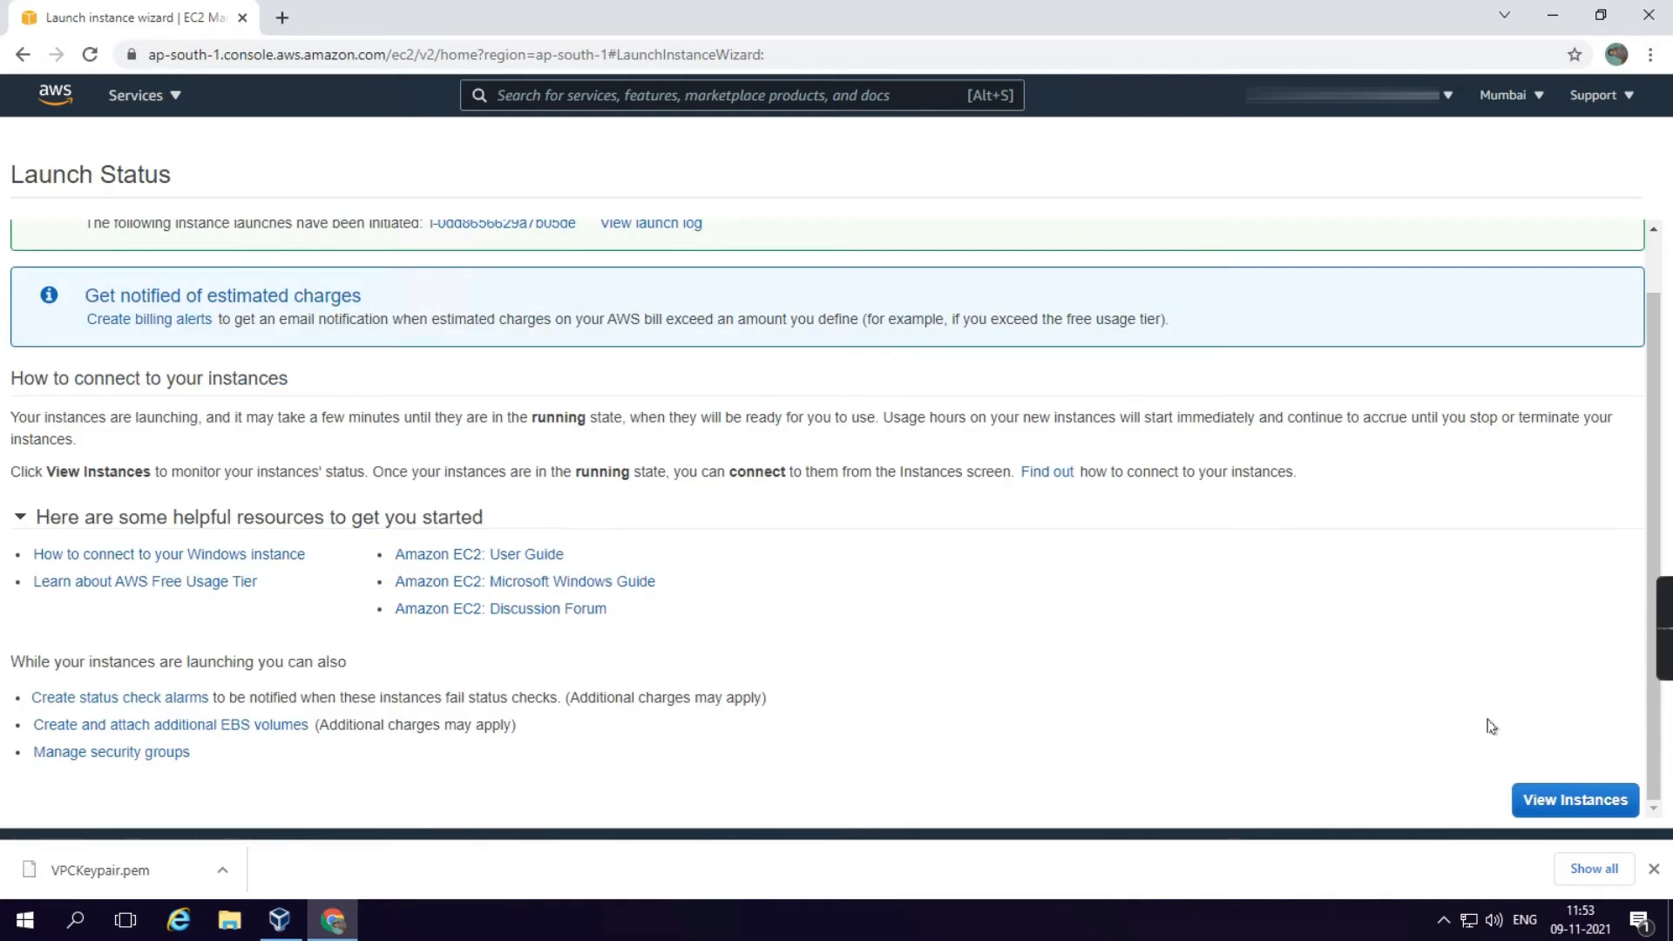
click(1549, 801)
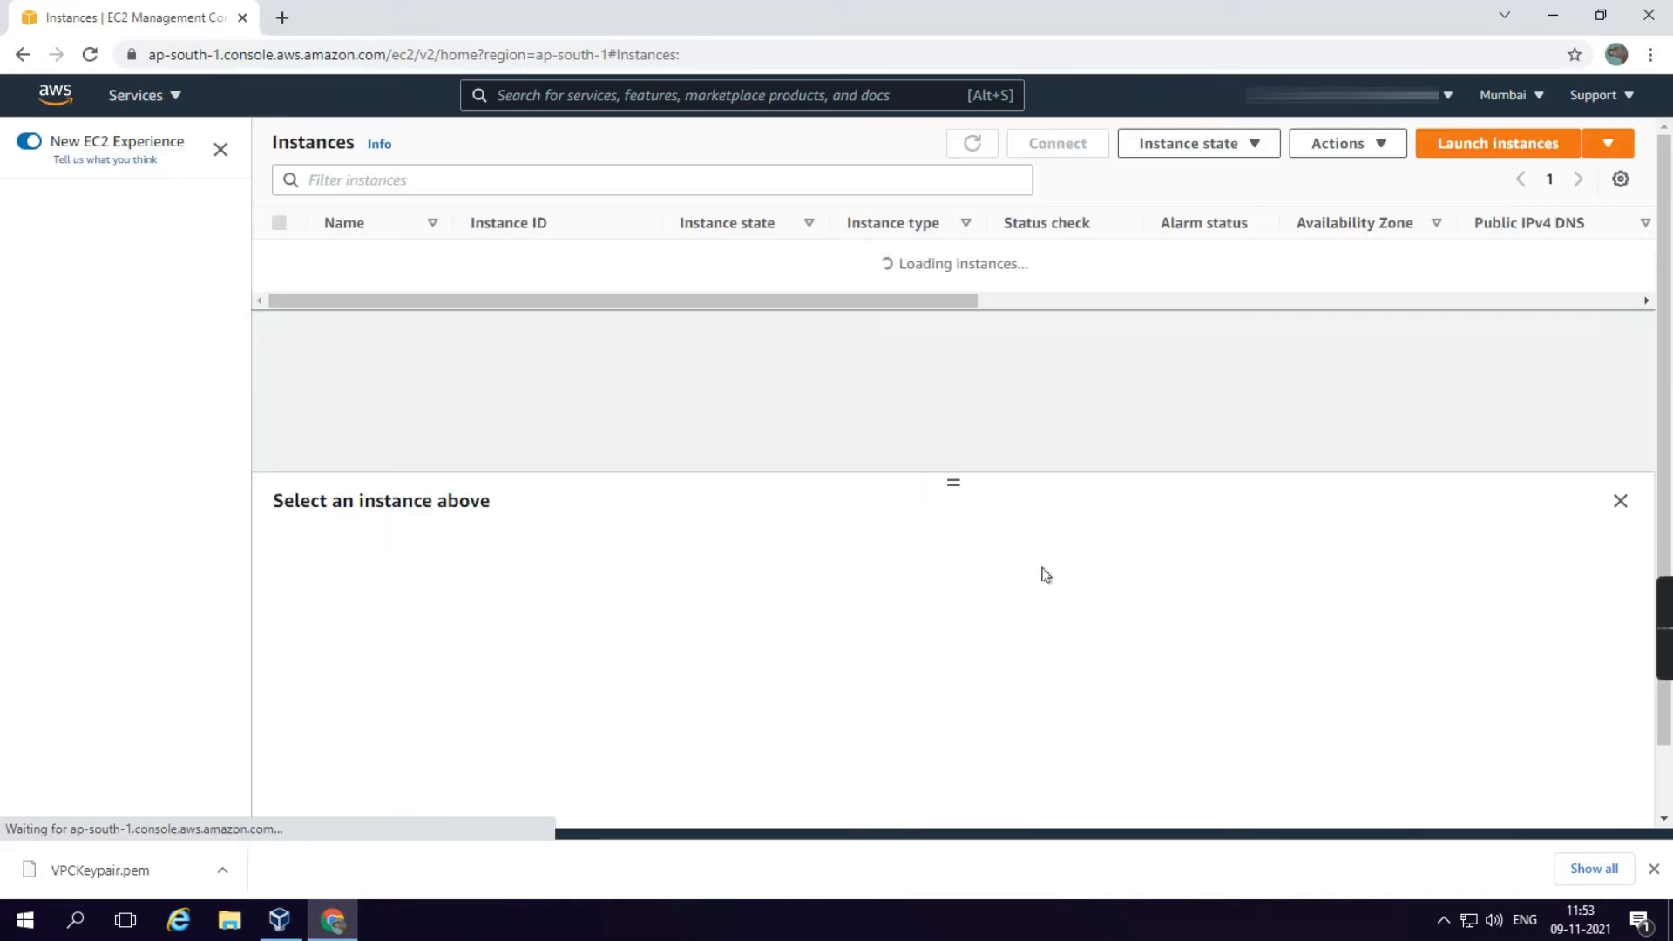
click(972, 143)
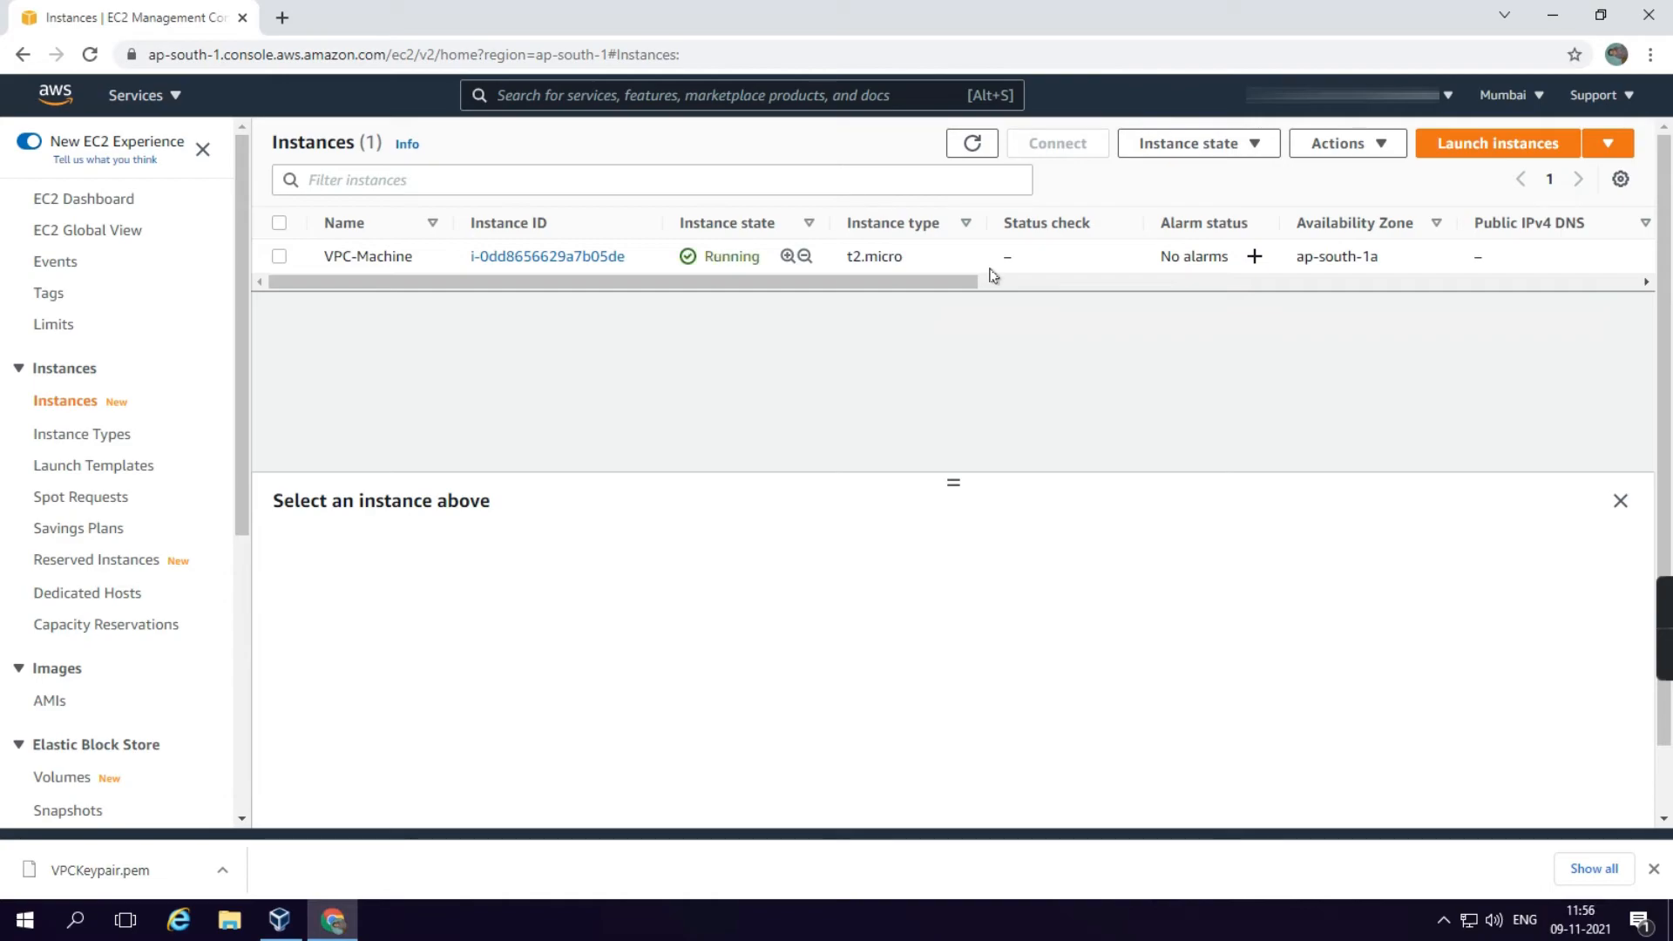
click(976, 146)
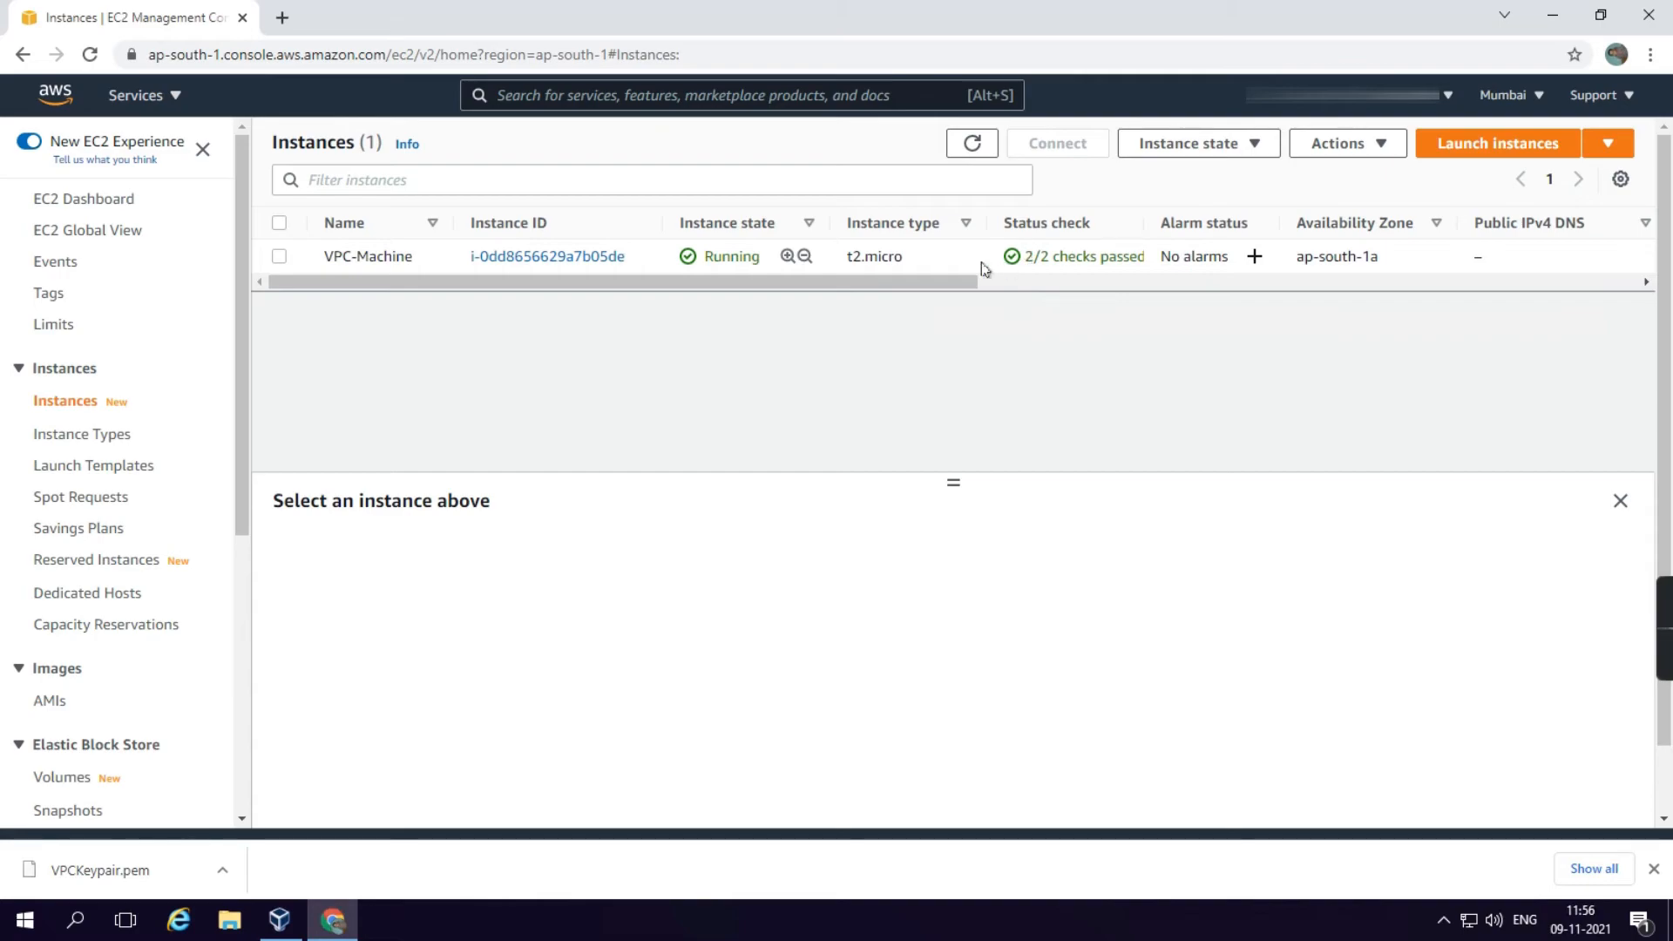
- Select VPC-Machine, choose to connect through an RDP client, and download its remote desktop file
click(278, 225)
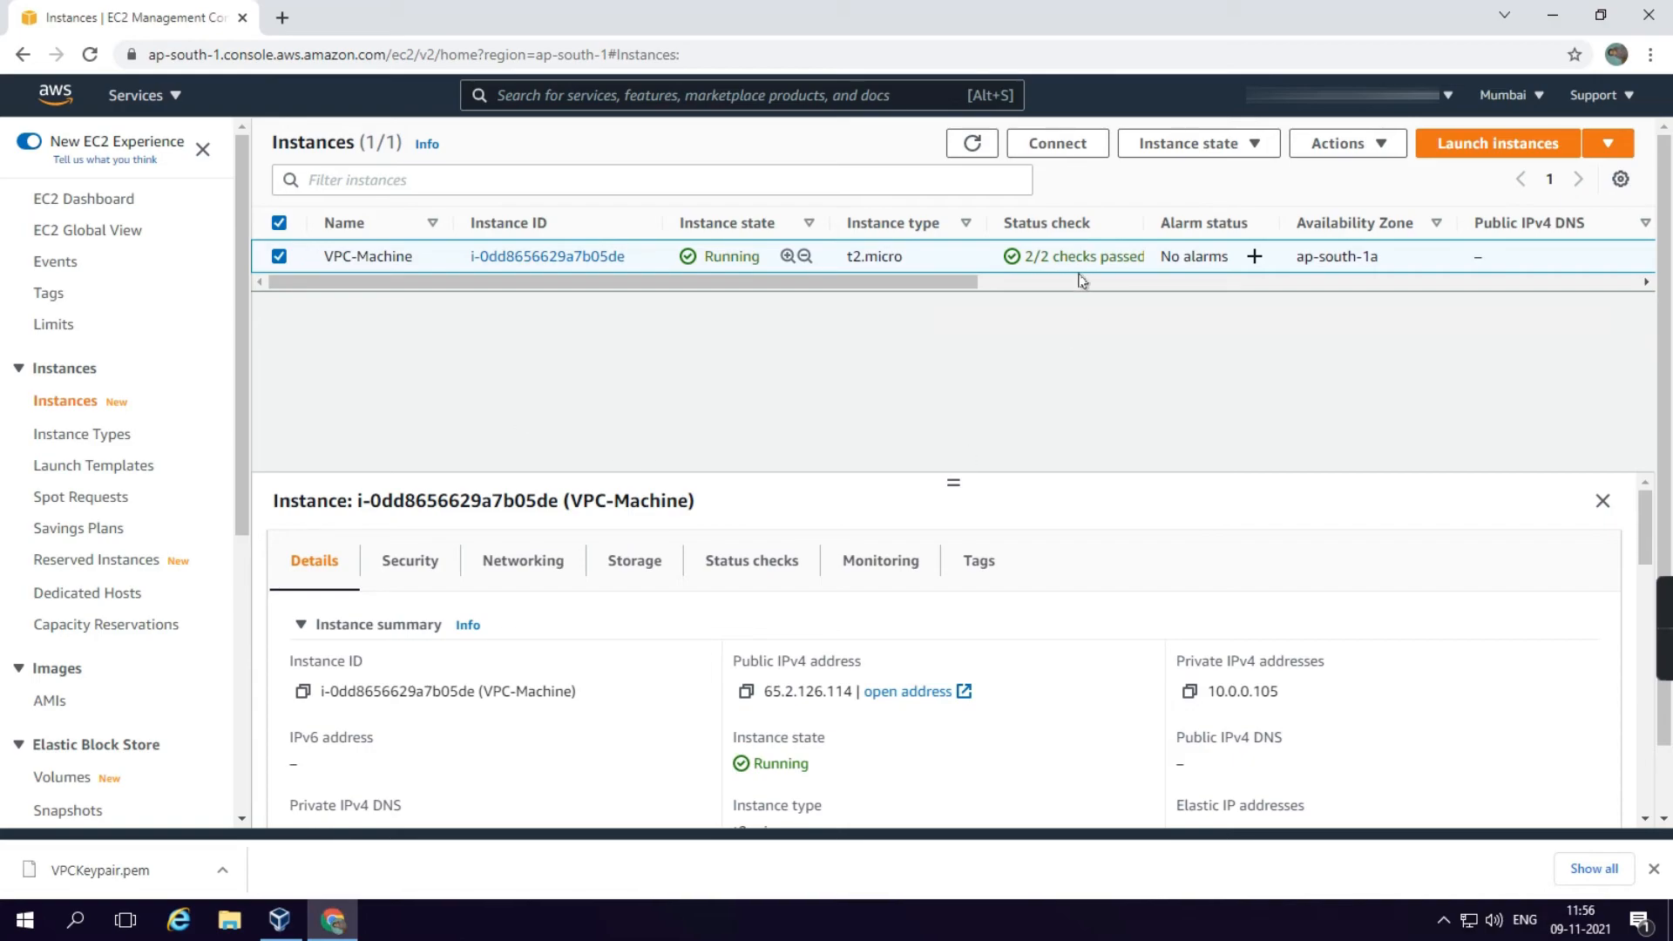
click(1057, 142)
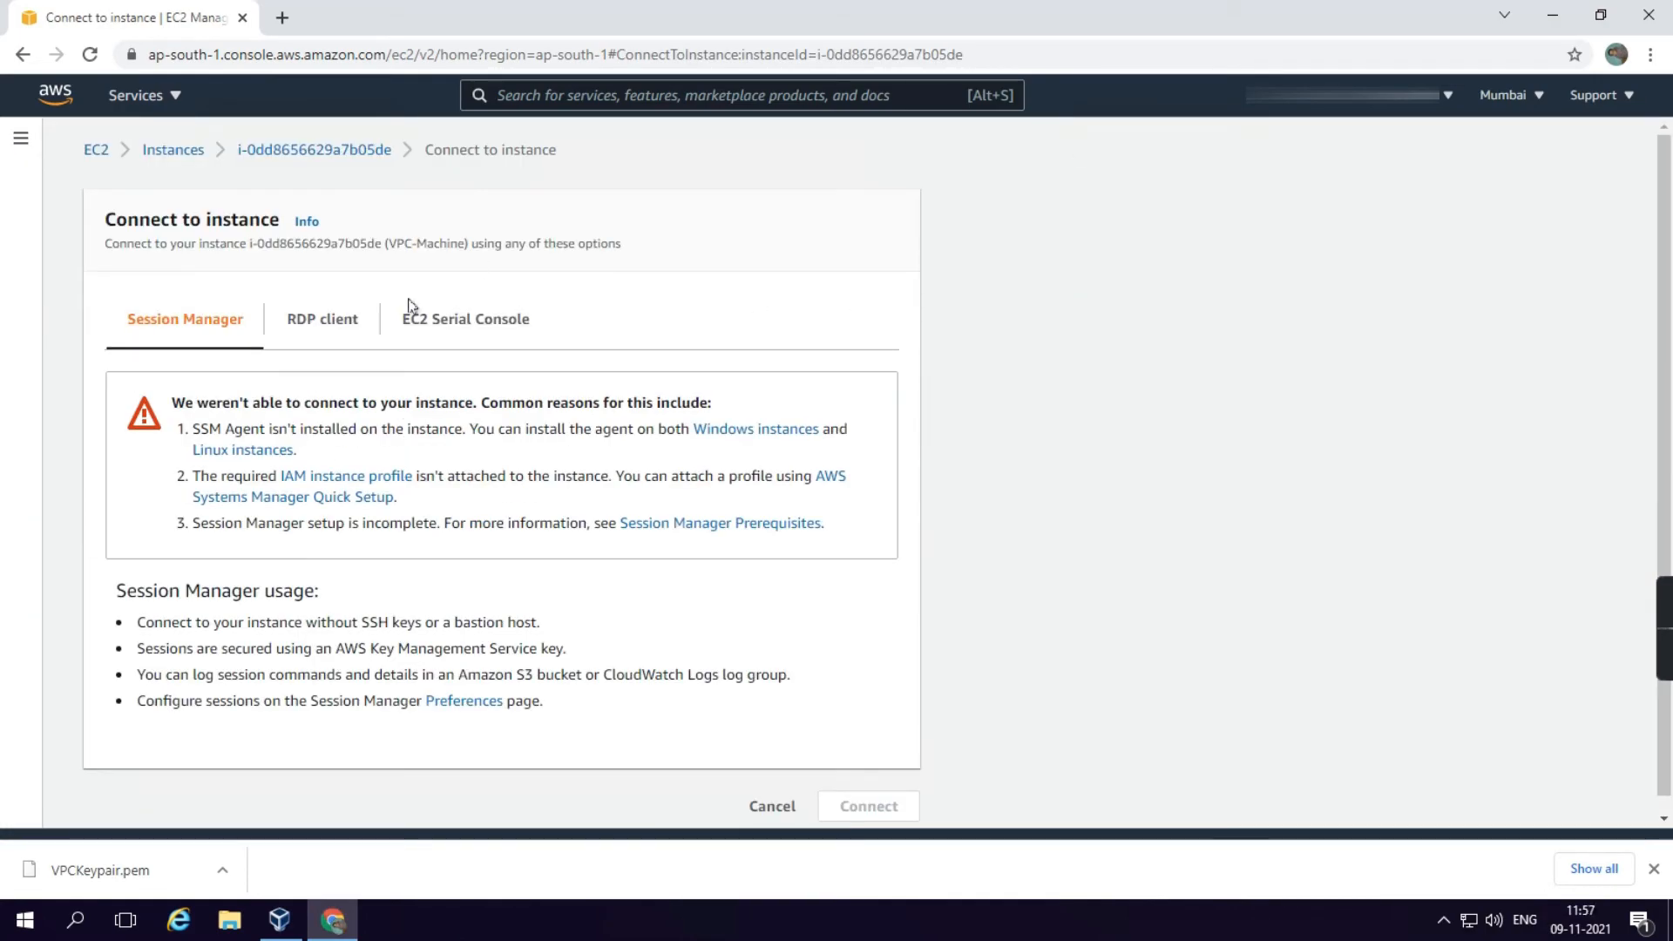
click(343, 321)
click(271, 451)
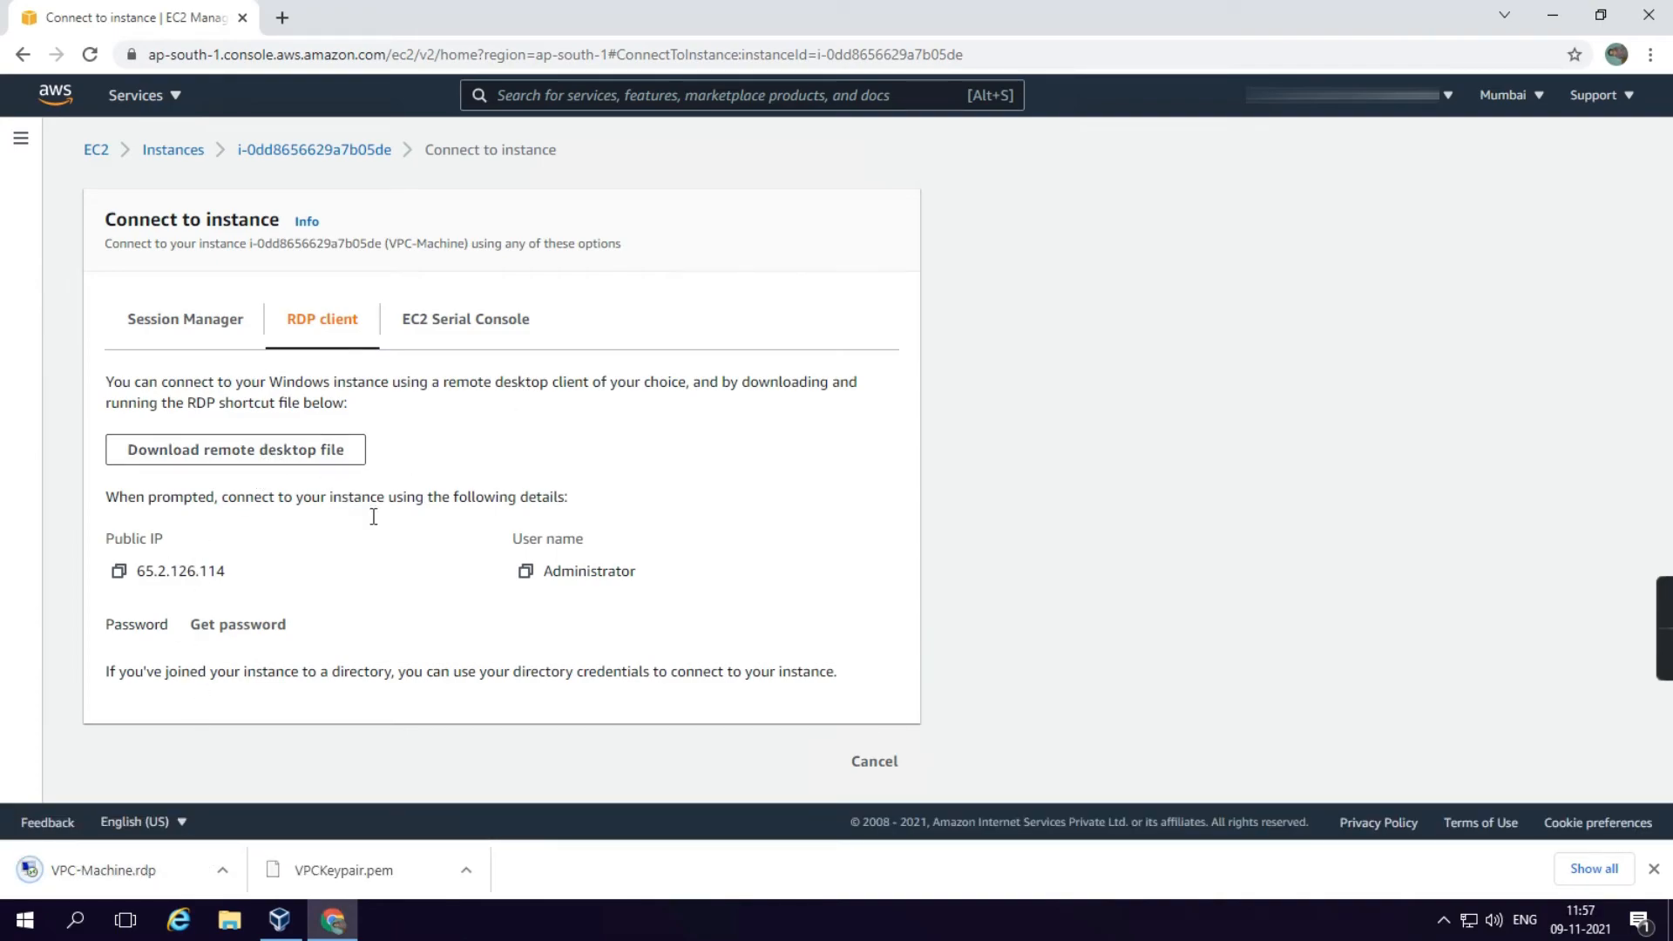
- Decrypt the instance's Windows administrator password using the VPCKeypair.pem file from Downloads
click(251, 624)
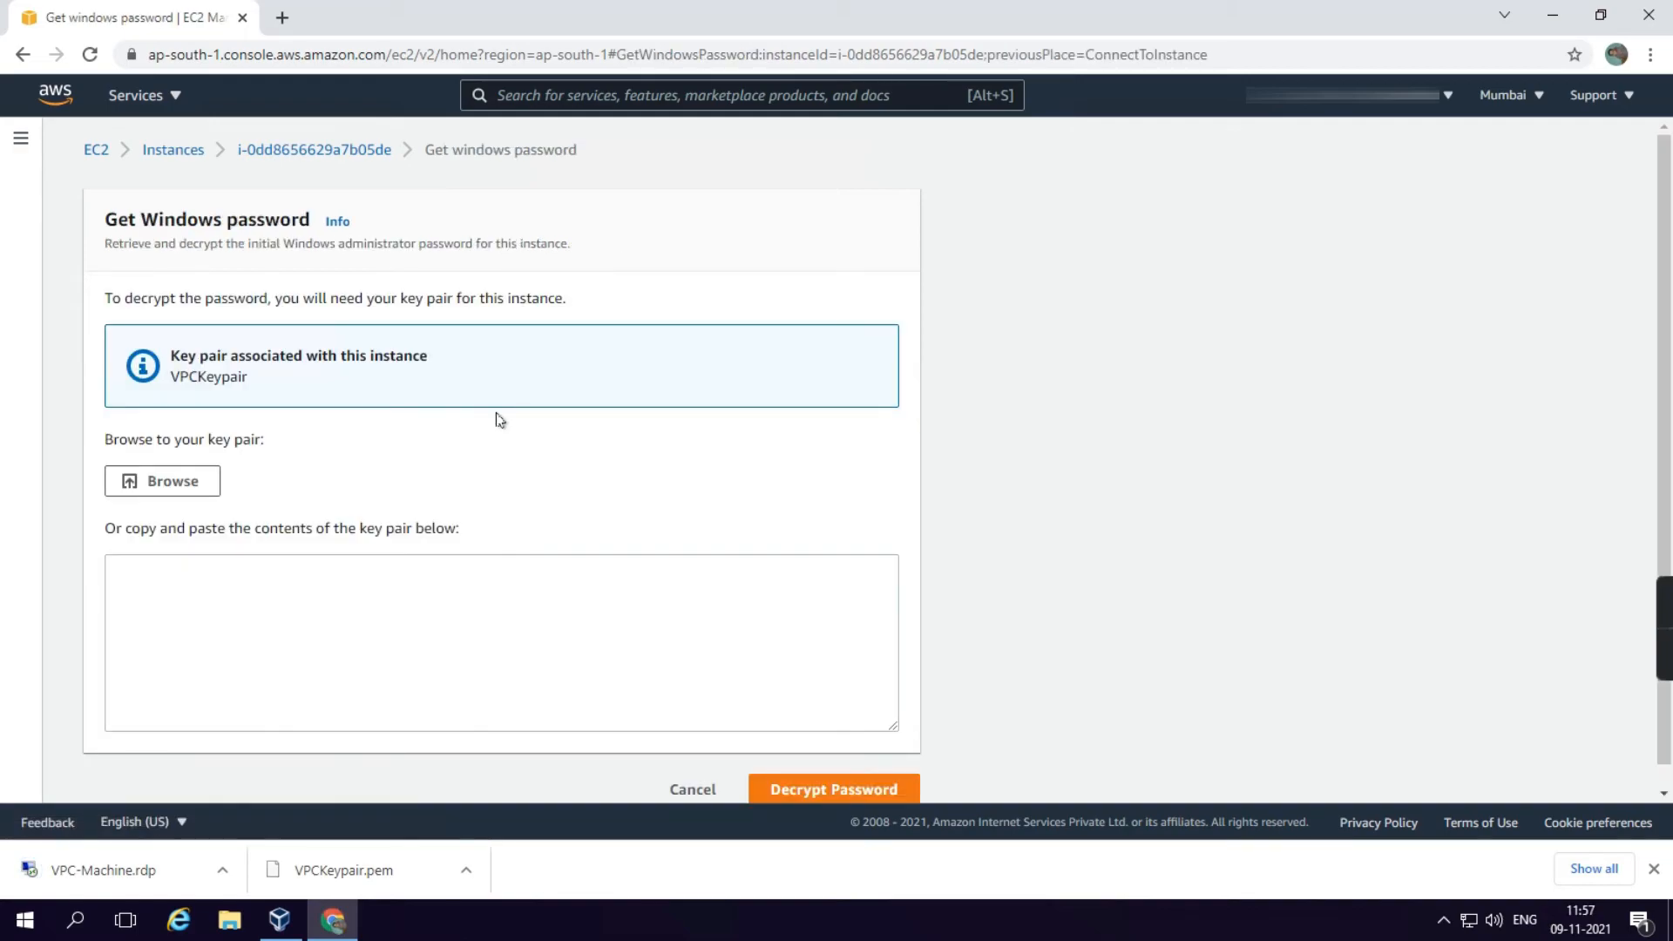
click(155, 481)
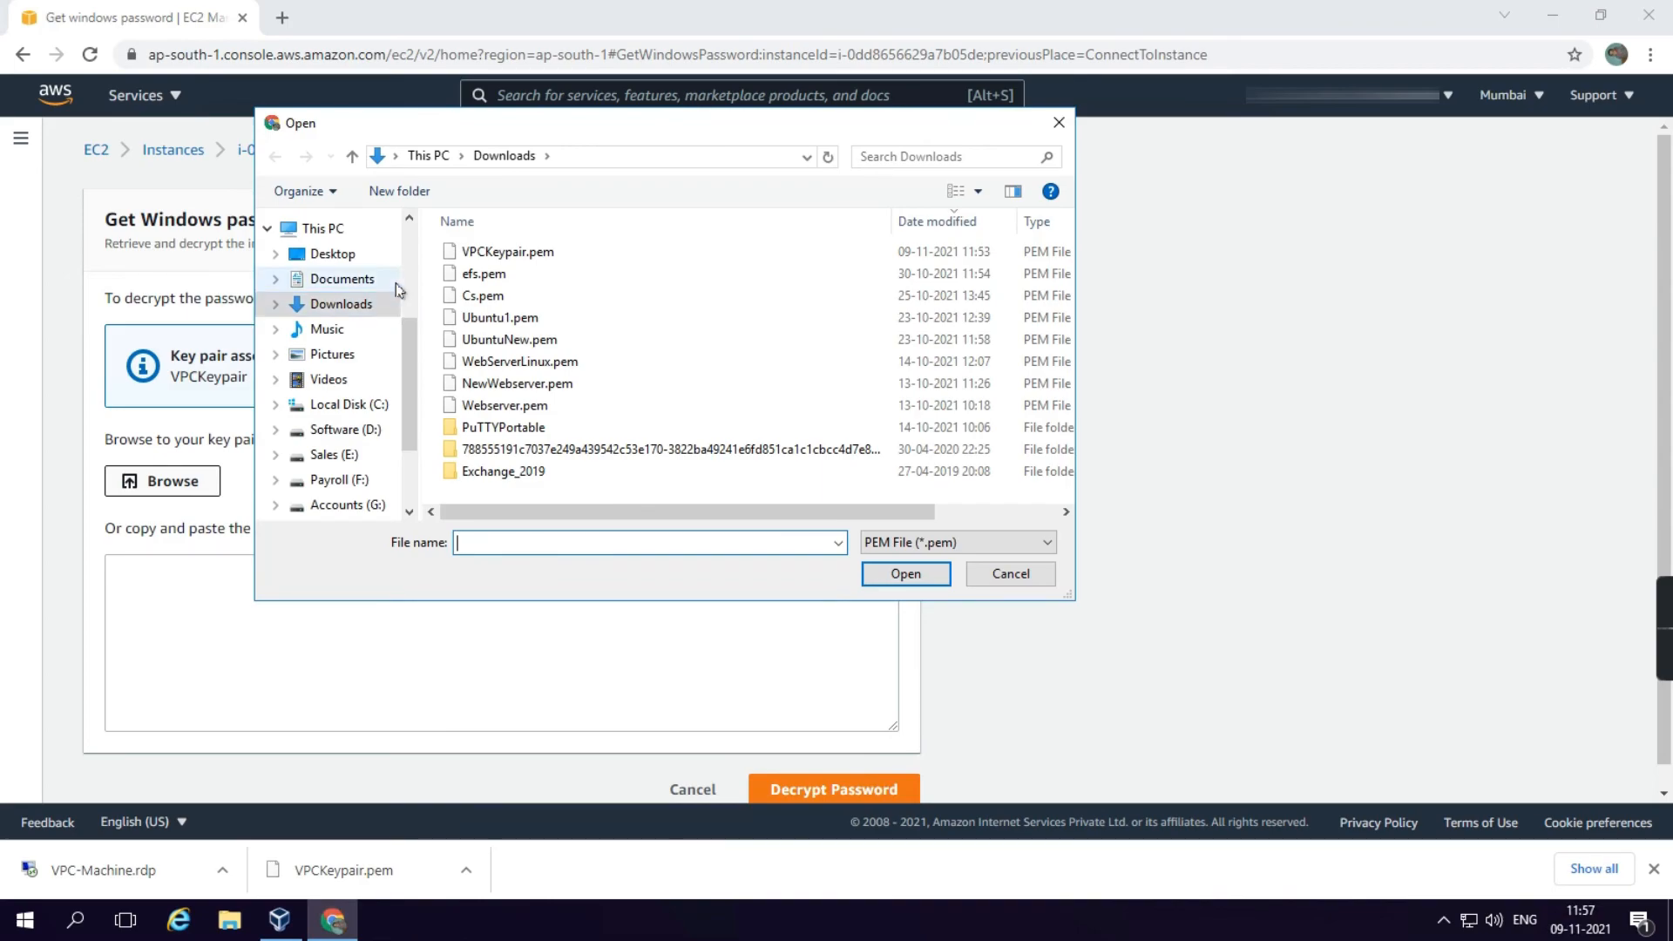
click(507, 252)
click(884, 575)
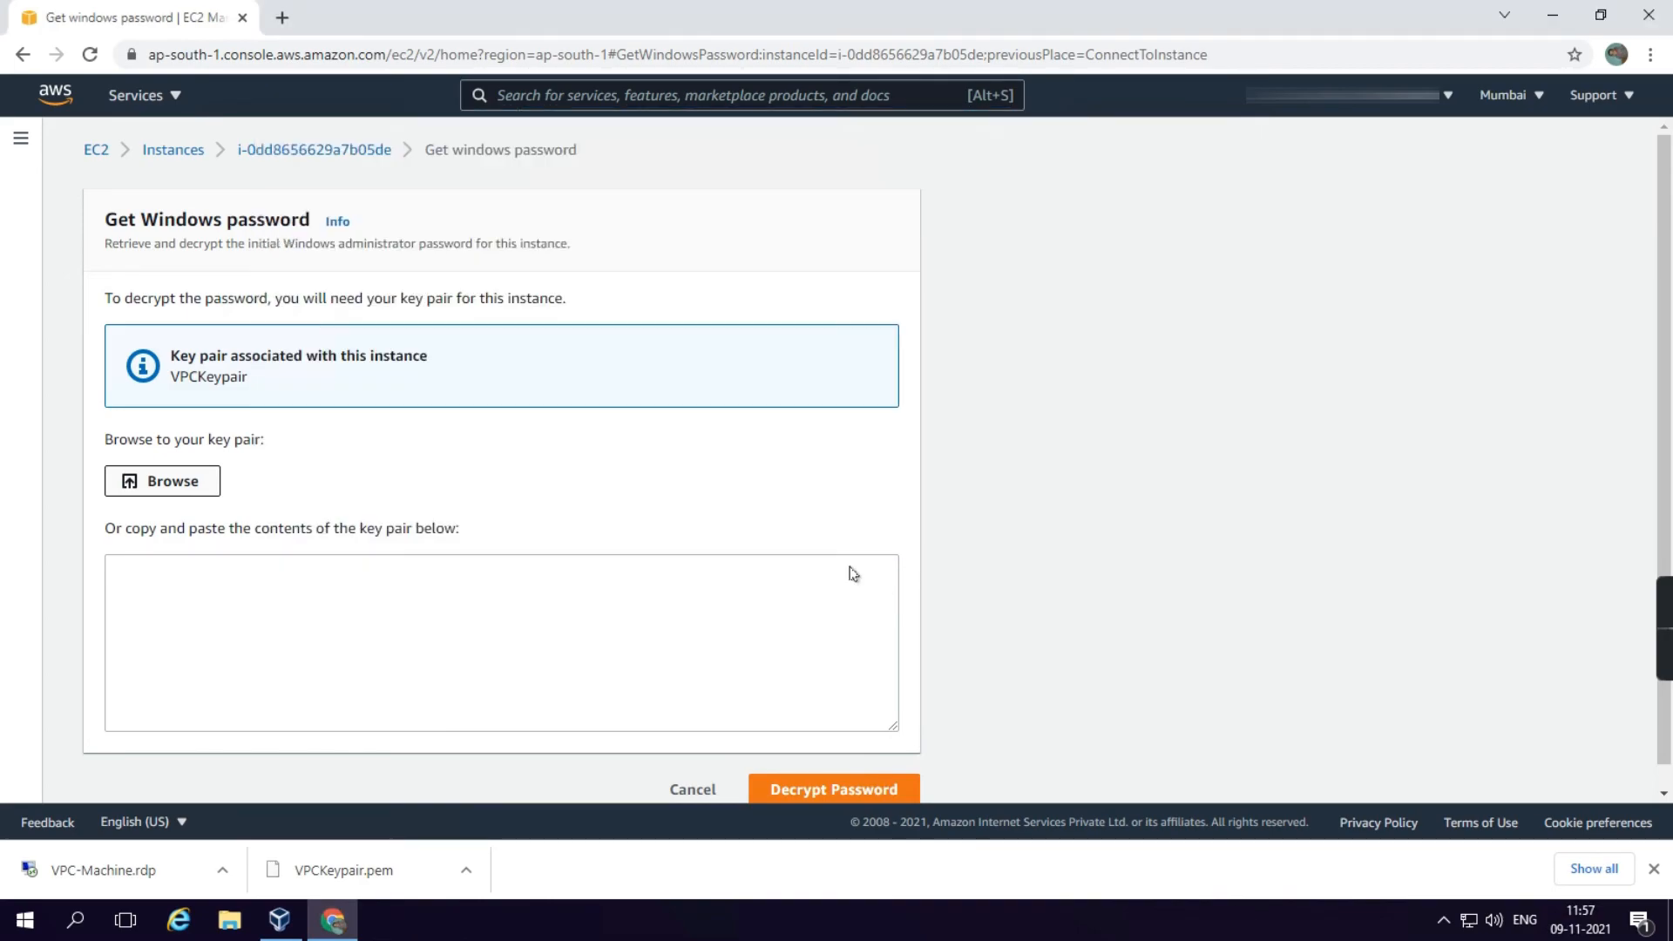
scroll(627, 534, down, 1)
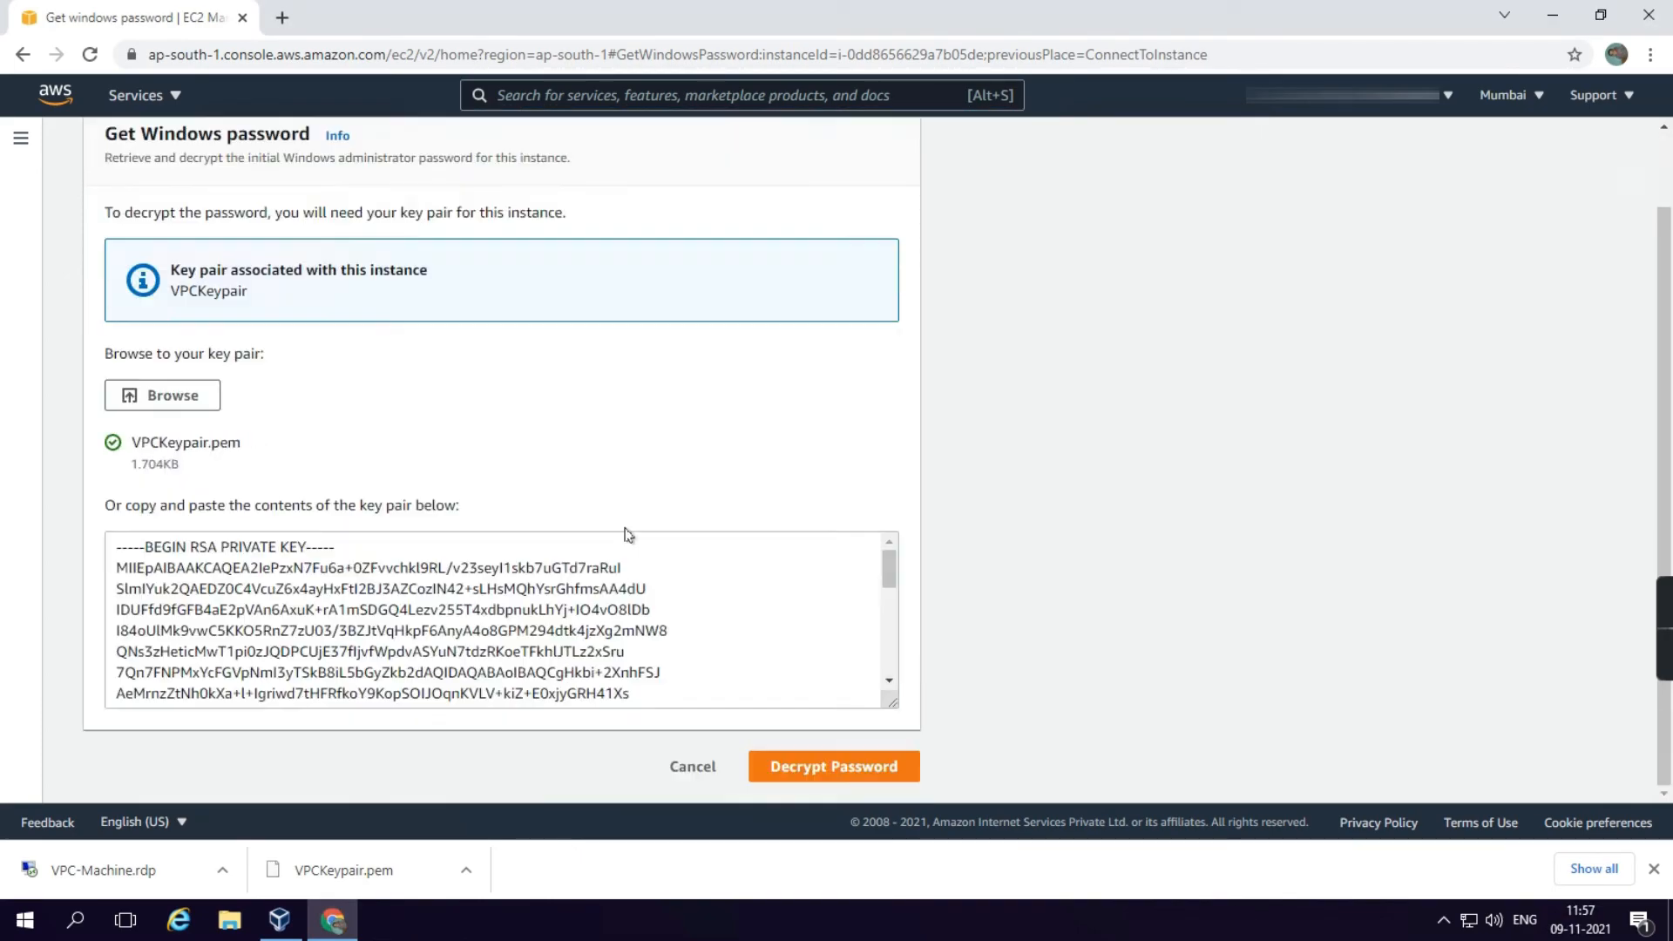
click(807, 768)
- Switch to Remote Desktop Connection and connect to the instance's public IP, 65.2.126.114
key(super)
text(rd)
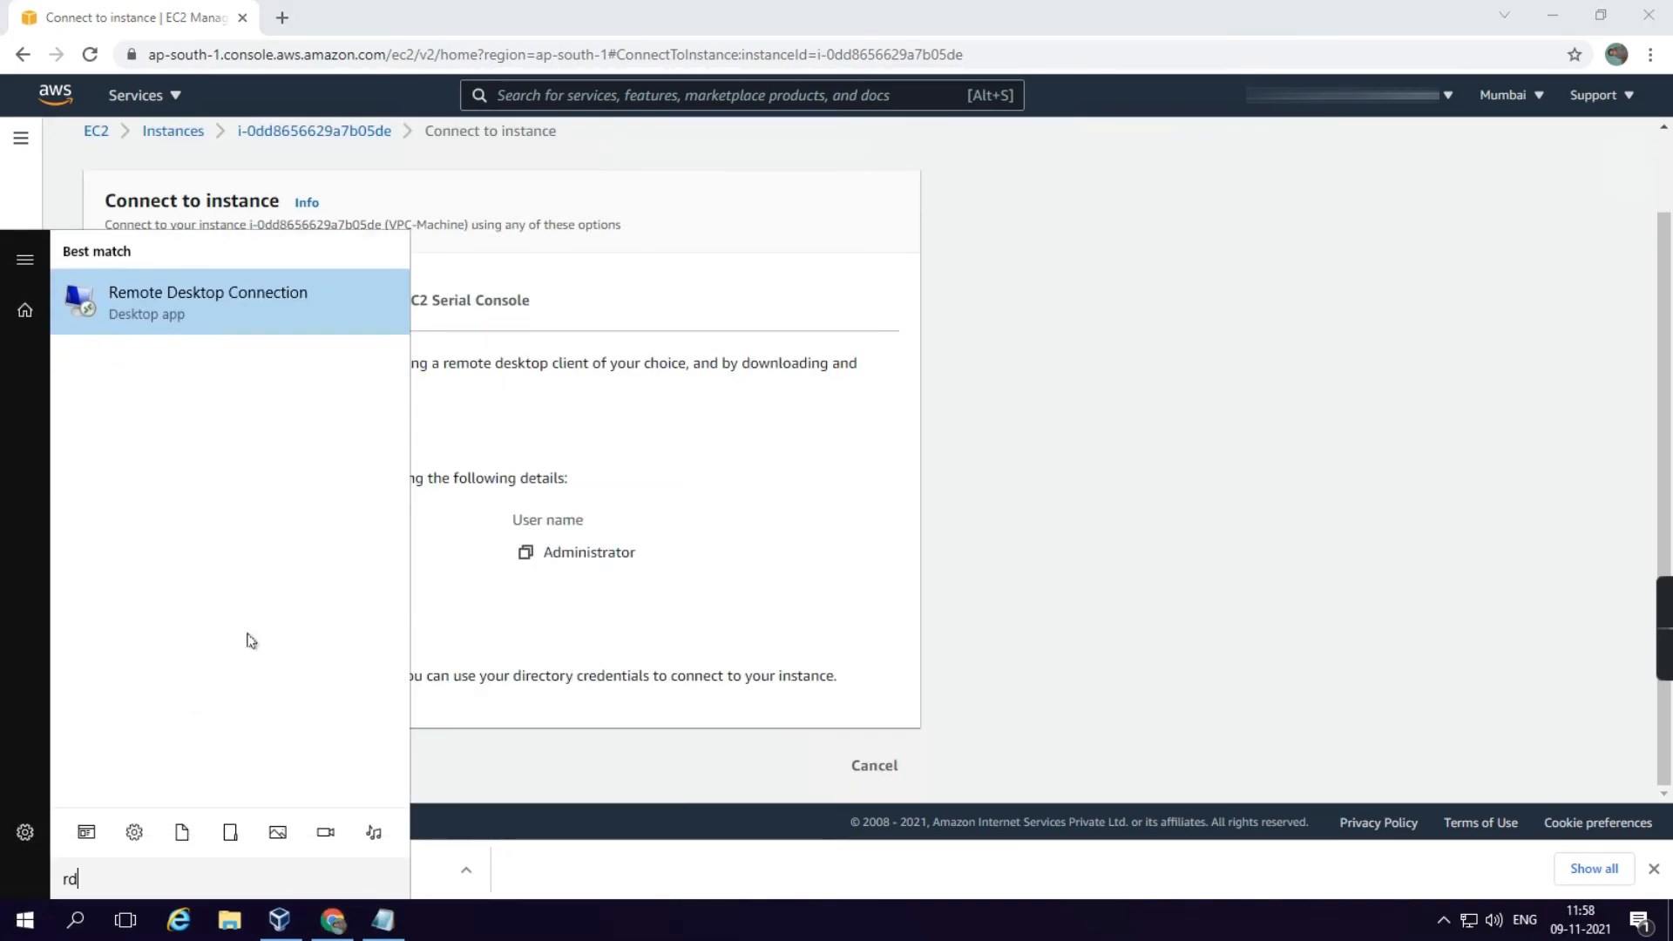
click(224, 295)
text(65.2.126.114)
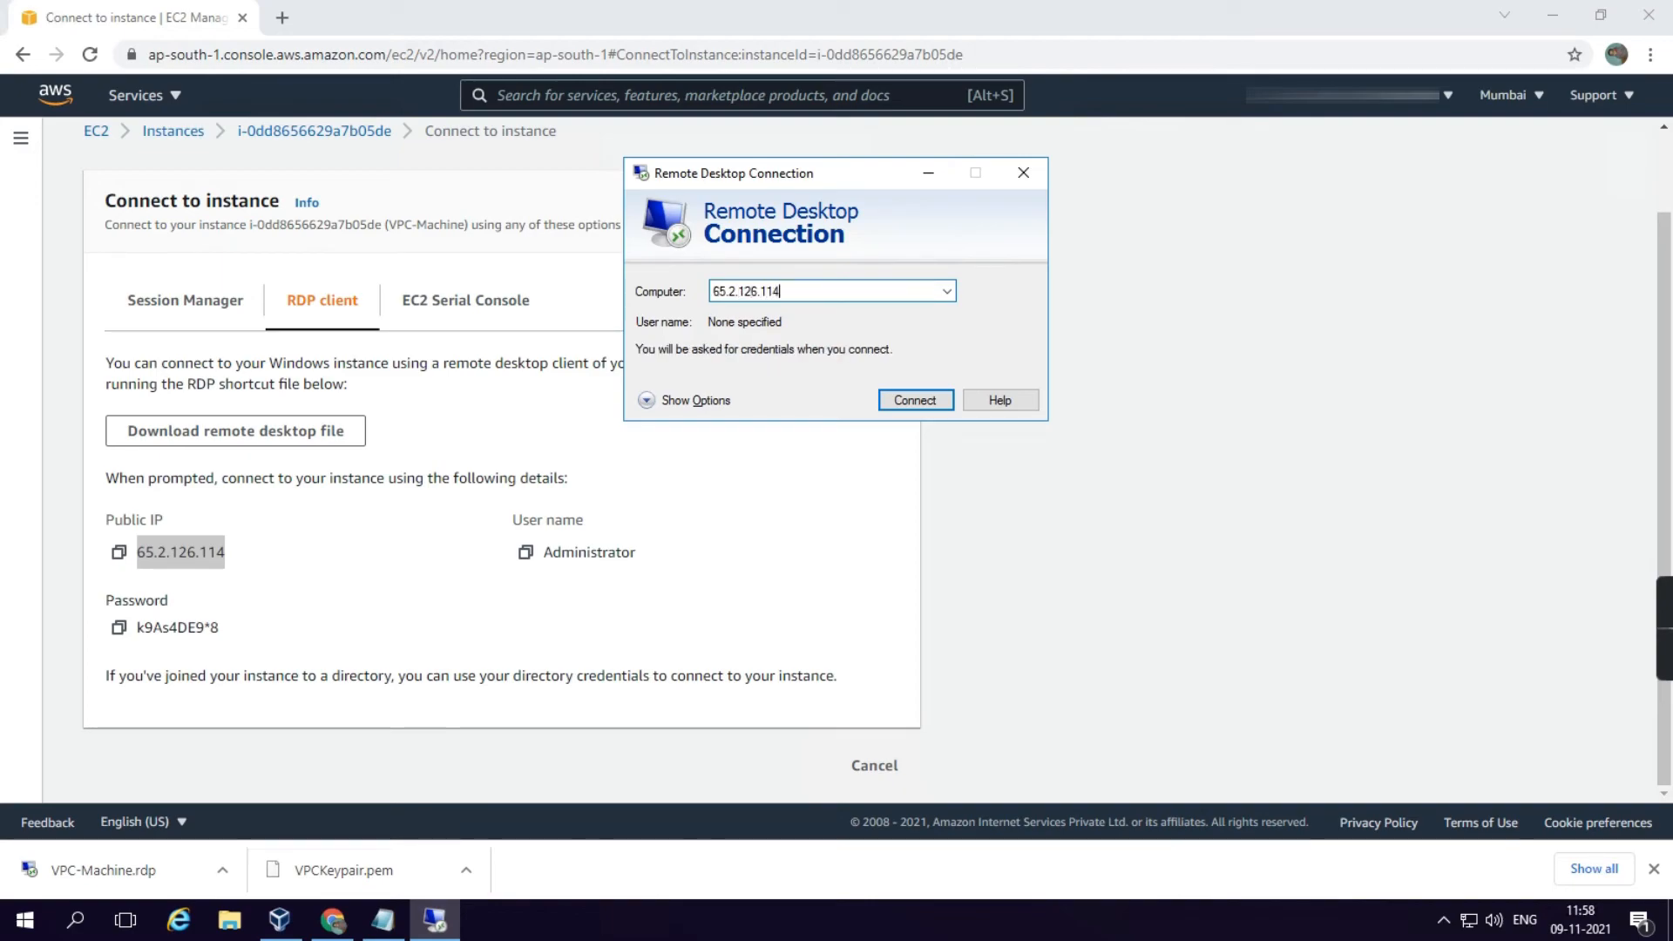
key(Return)
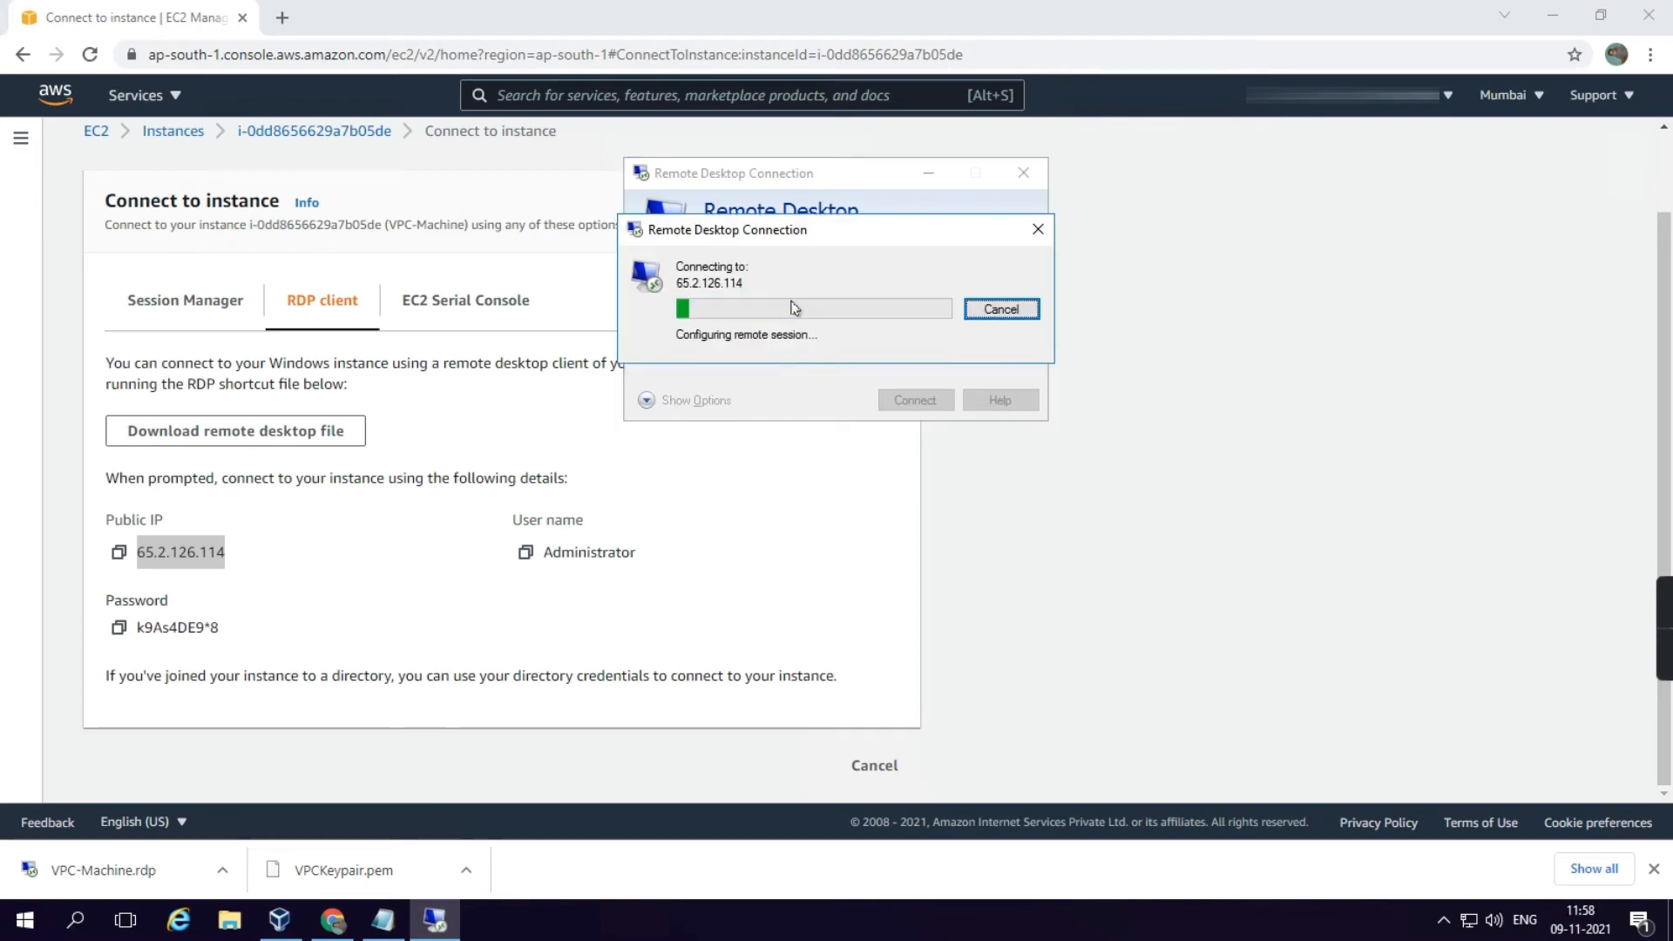
- Sign in to the remote session as administrator with the copied account password, and accept the connection
text(admi)
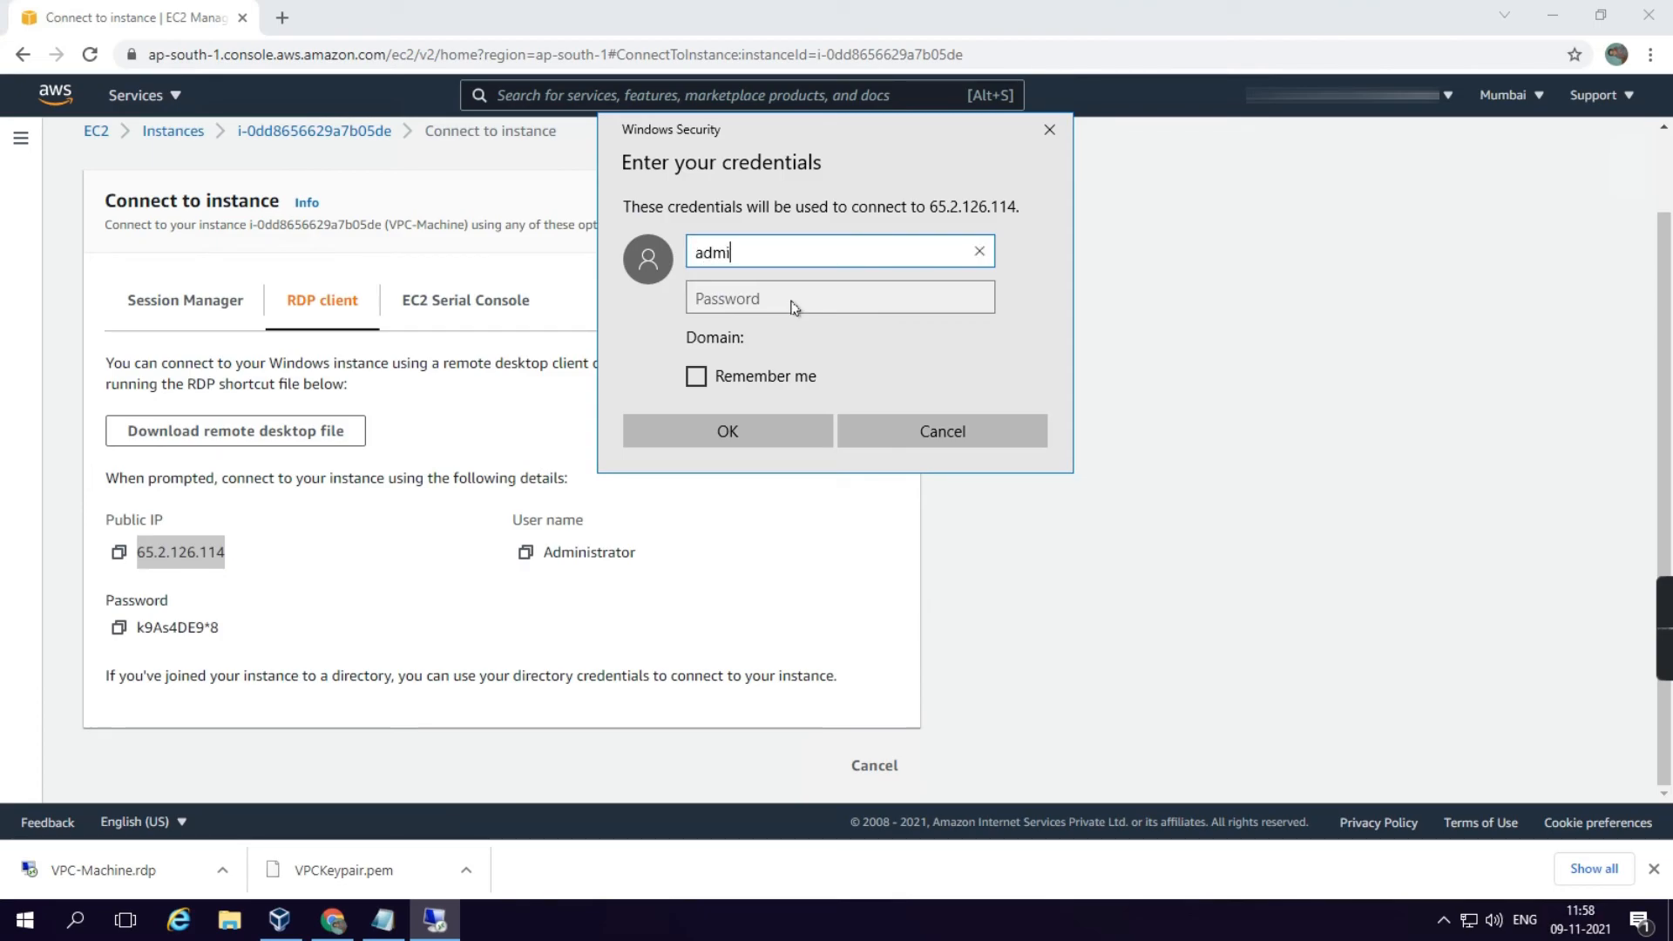
click(794, 307)
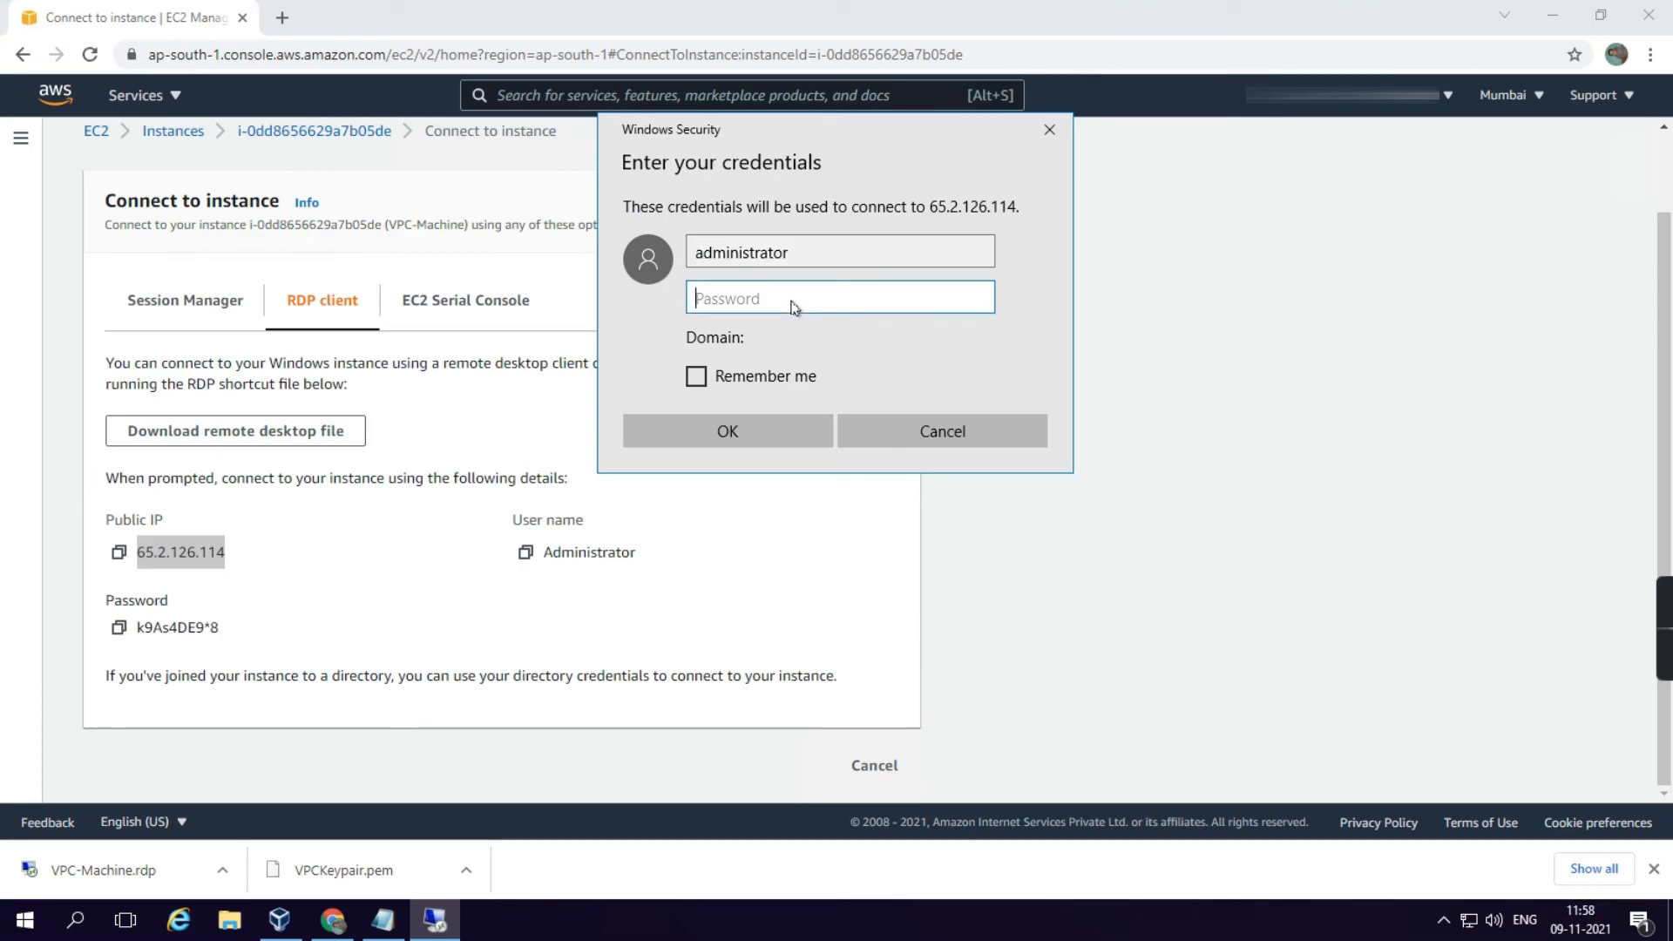
click(119, 627)
click(443, 925)
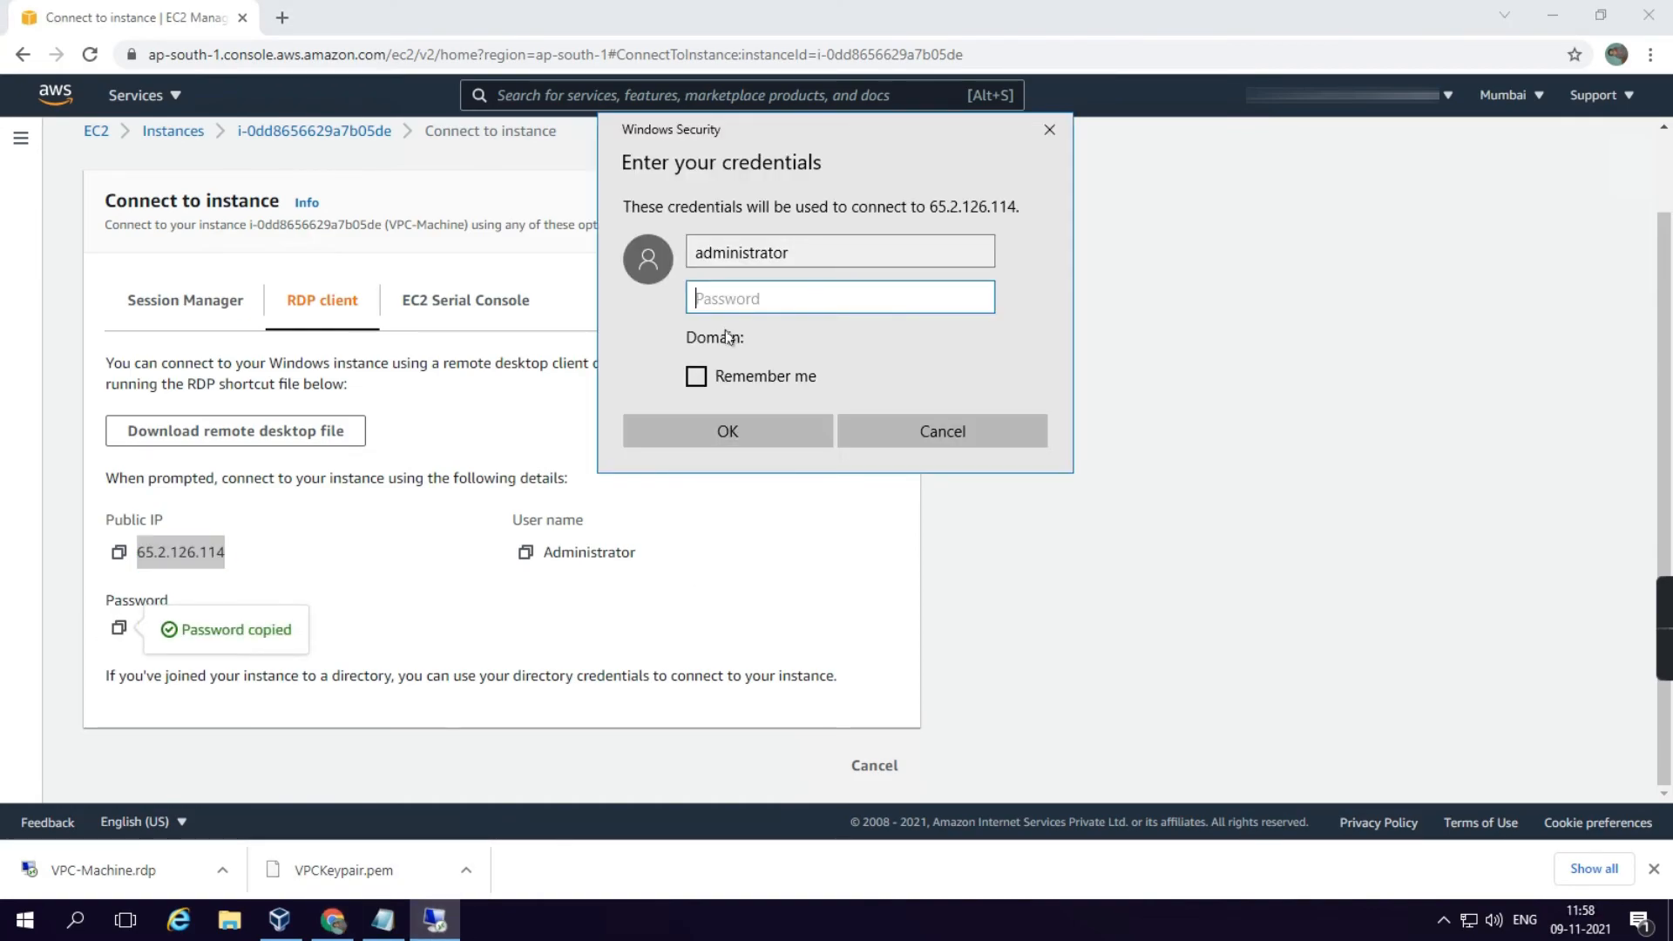
key(ctrl+v)
click(769, 431)
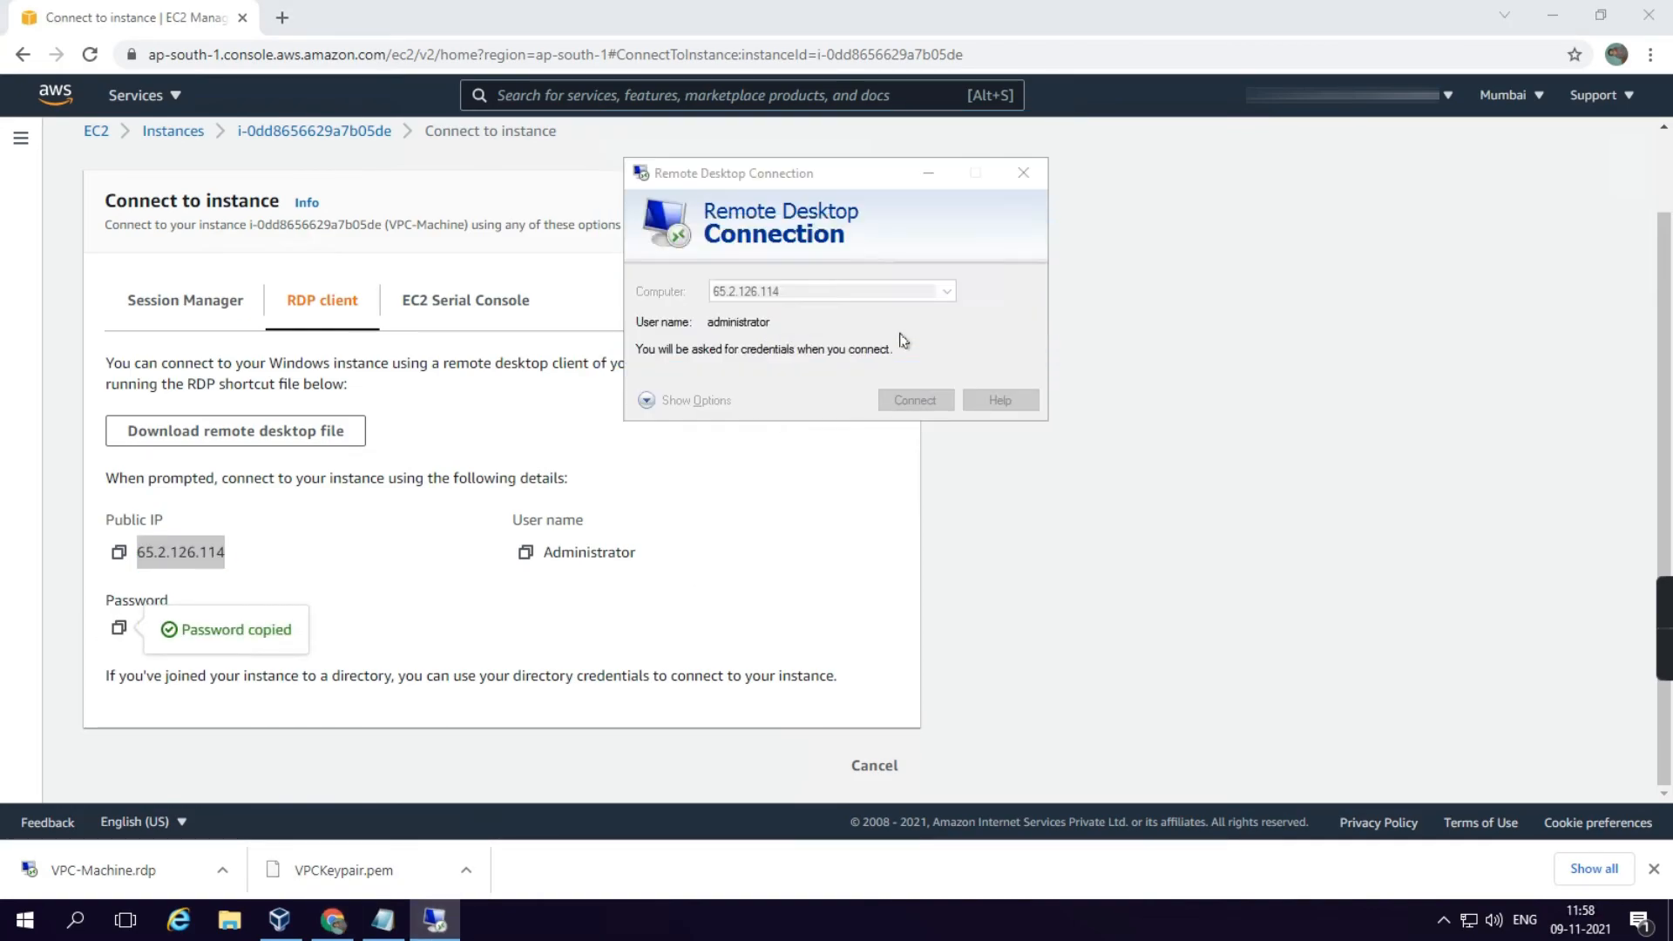
click(893, 474)
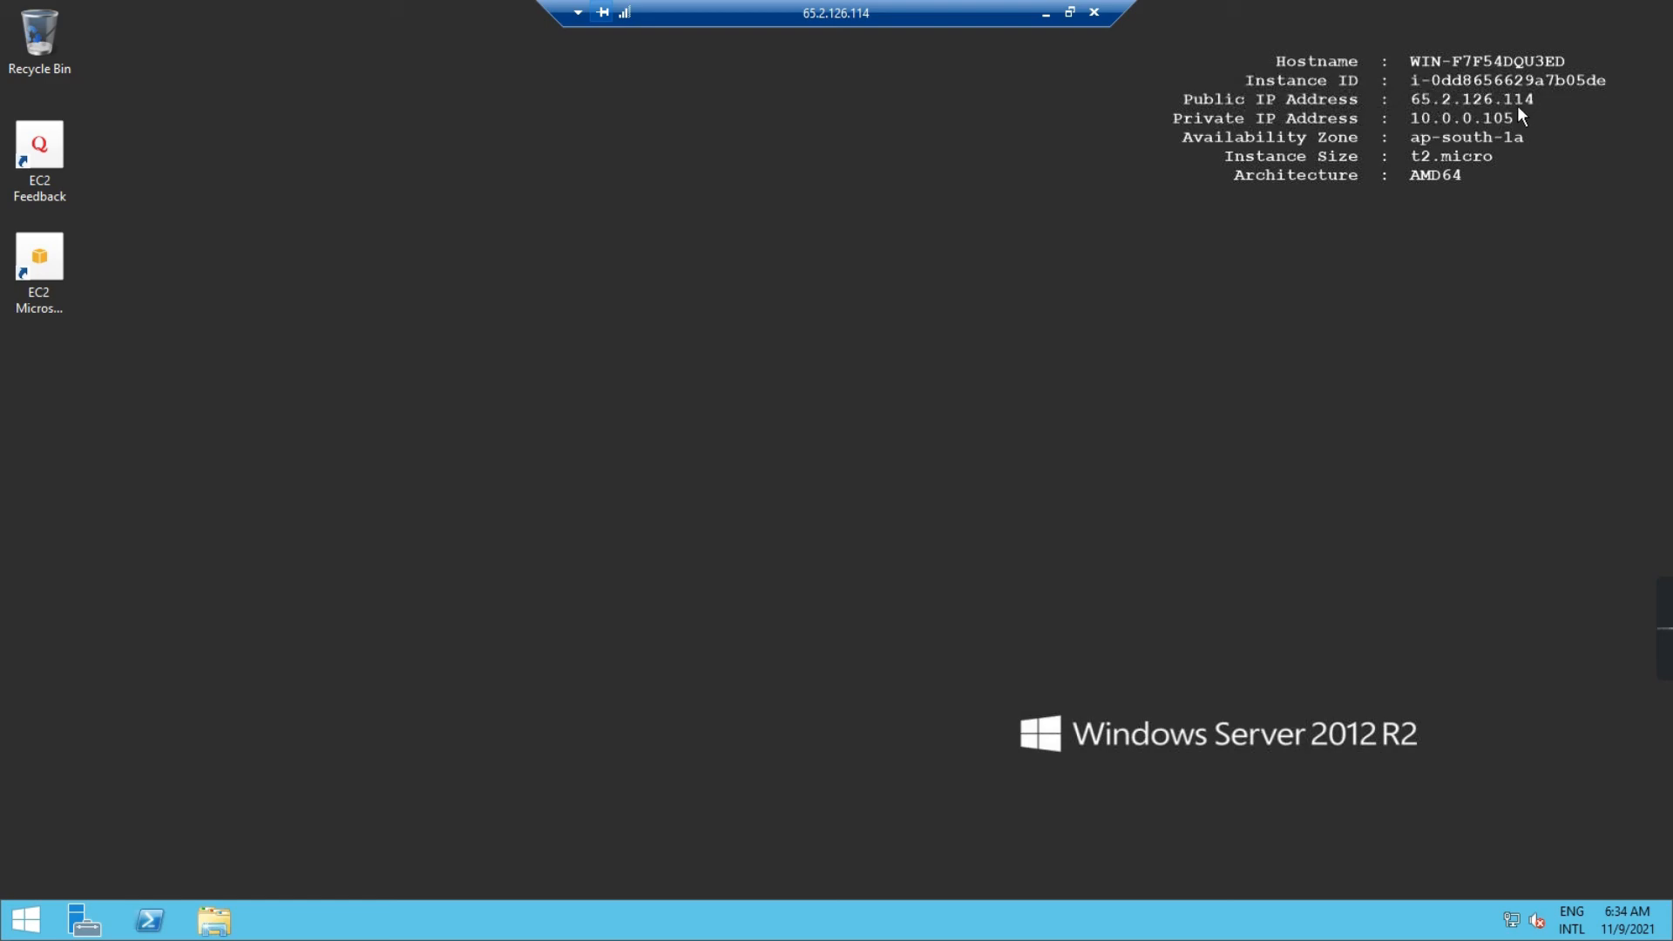
- Open Command Prompt on the remote Windows server
drag(1409, 127, 1420, 128)
click(26, 919)
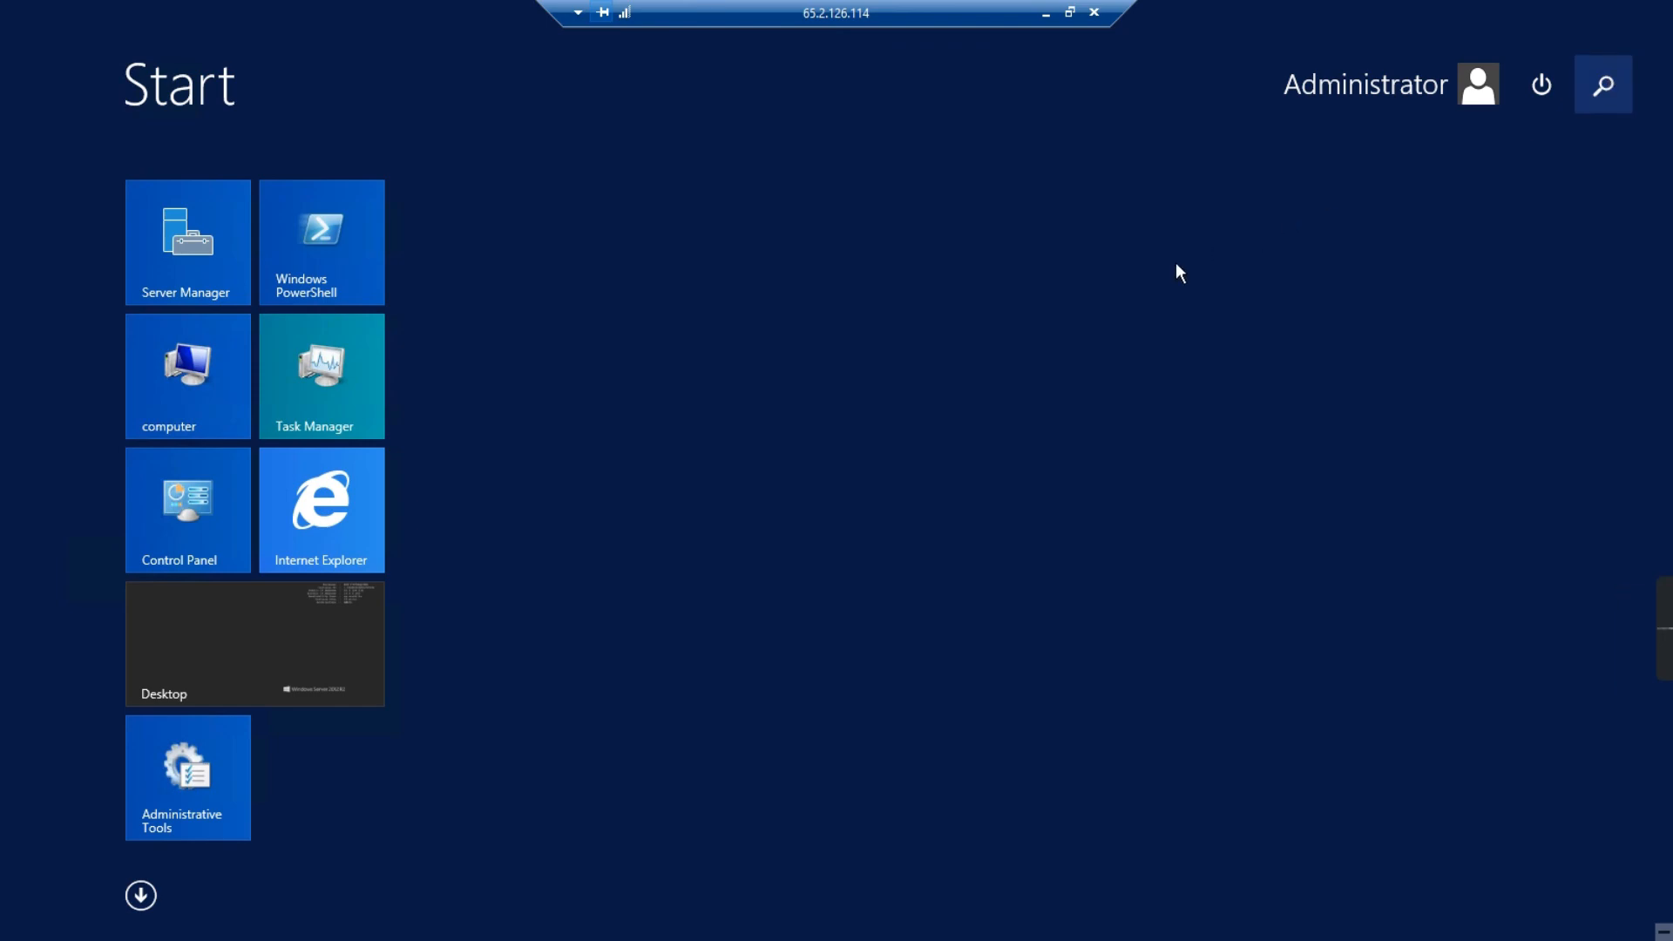
text(cm)
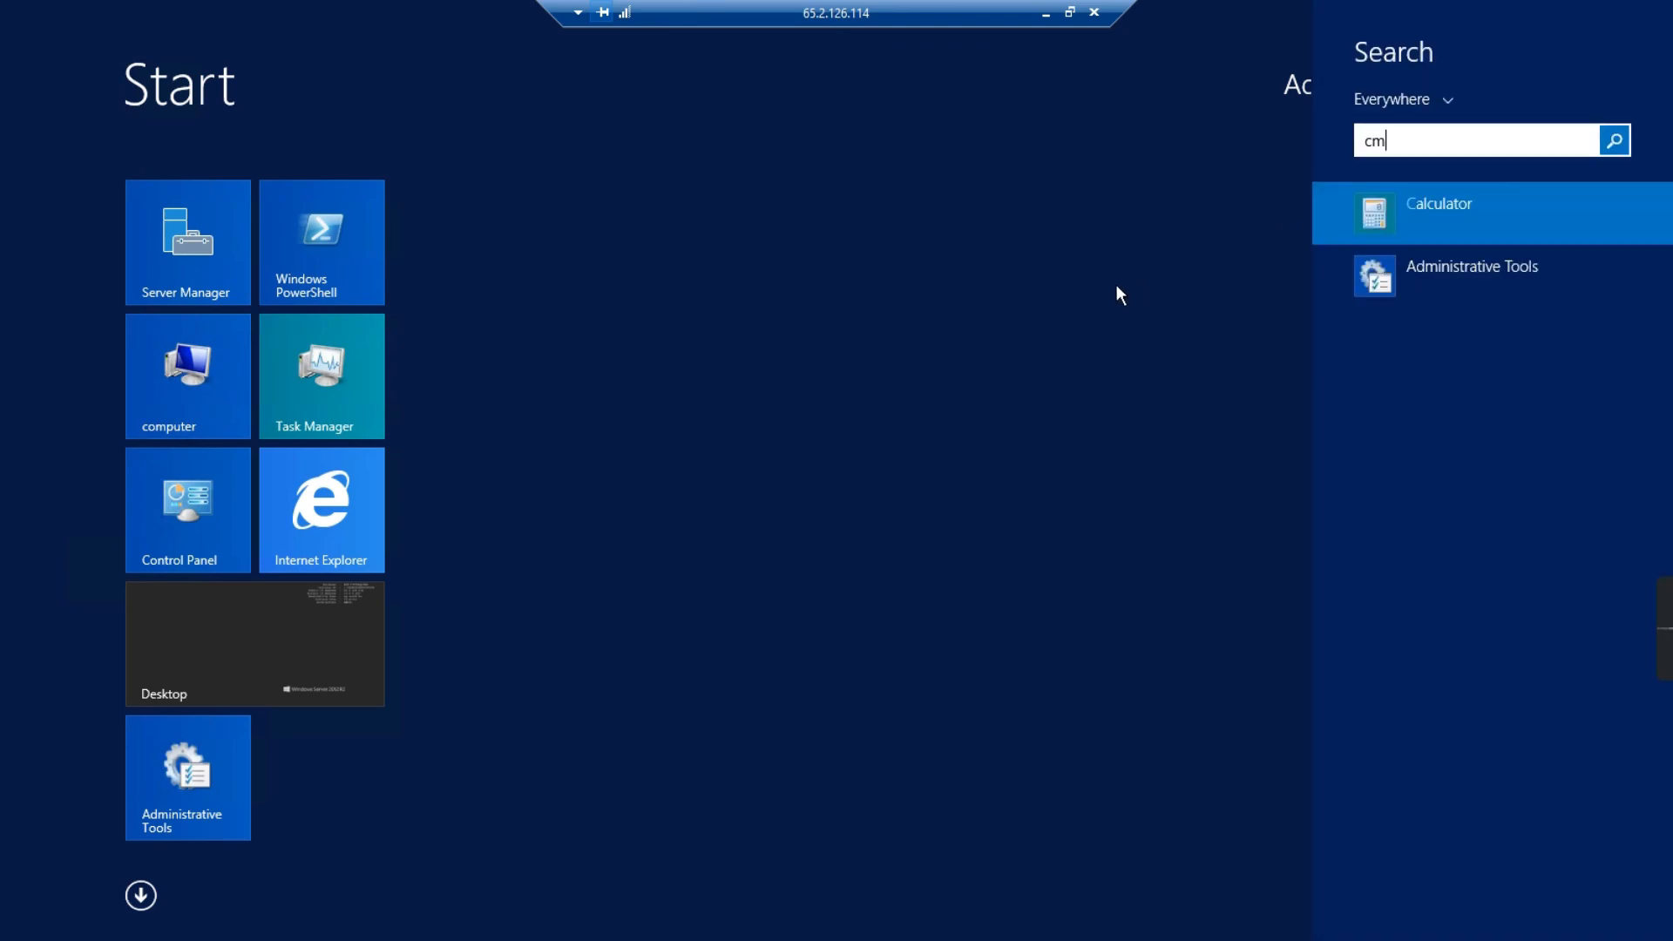
text(d)
click(1433, 219)
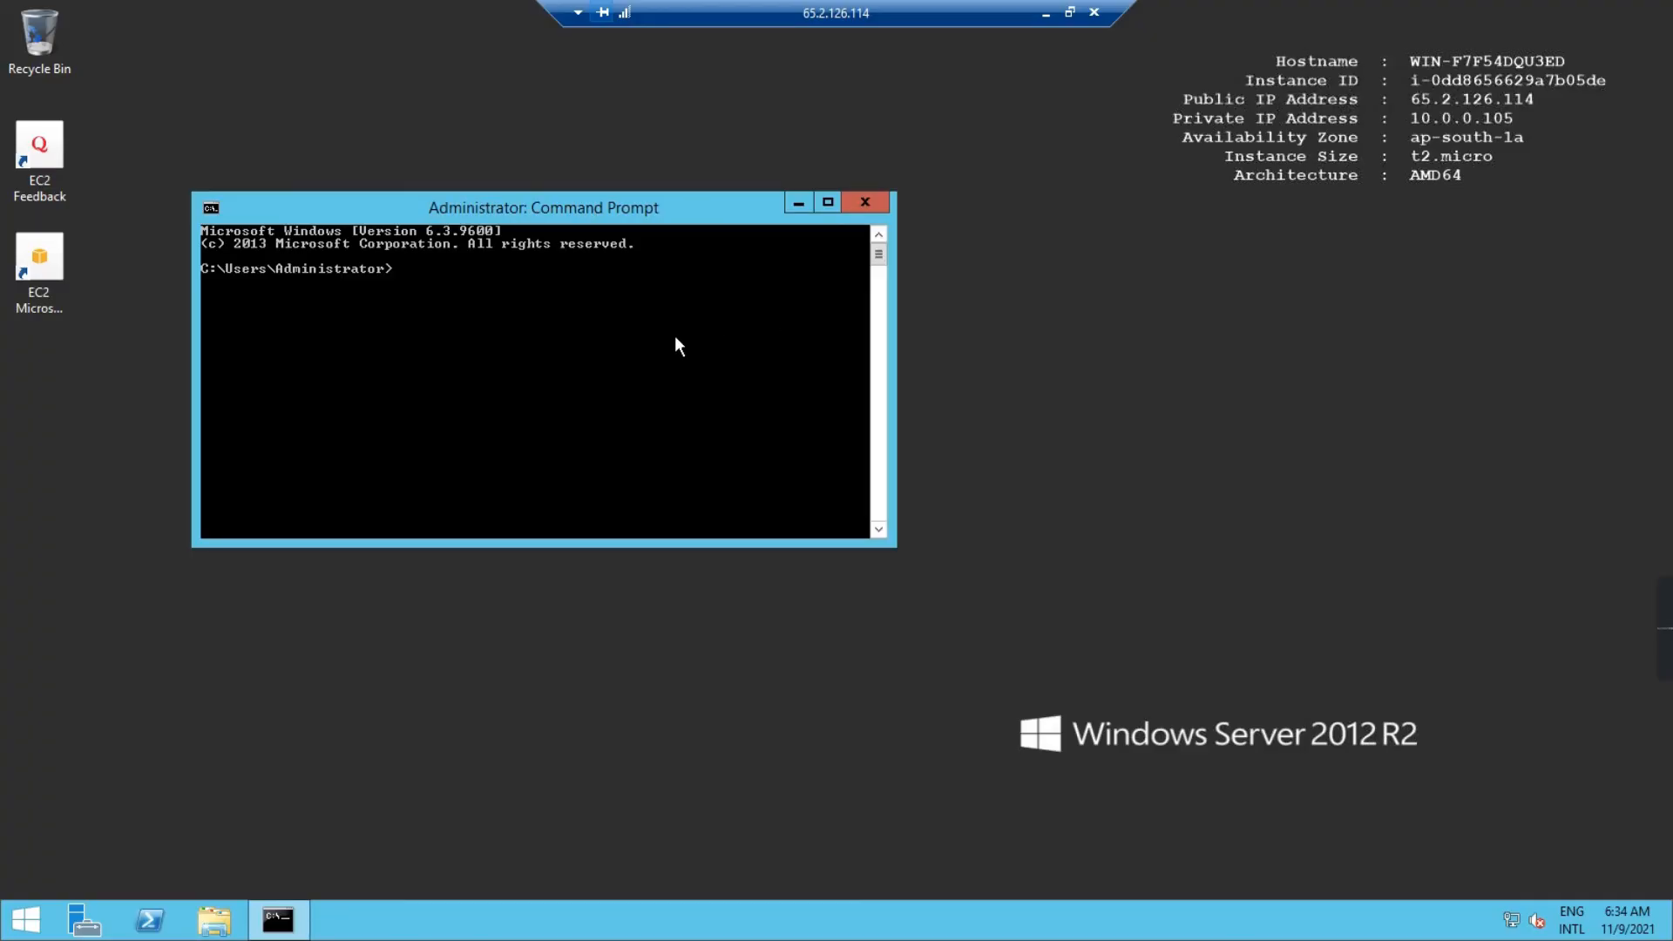
- Test the server's internet connectivity by pinging 8.8.8.8, stopping that ping, and pinging google.com
text(ping 8.8.8.8)
key(Return)
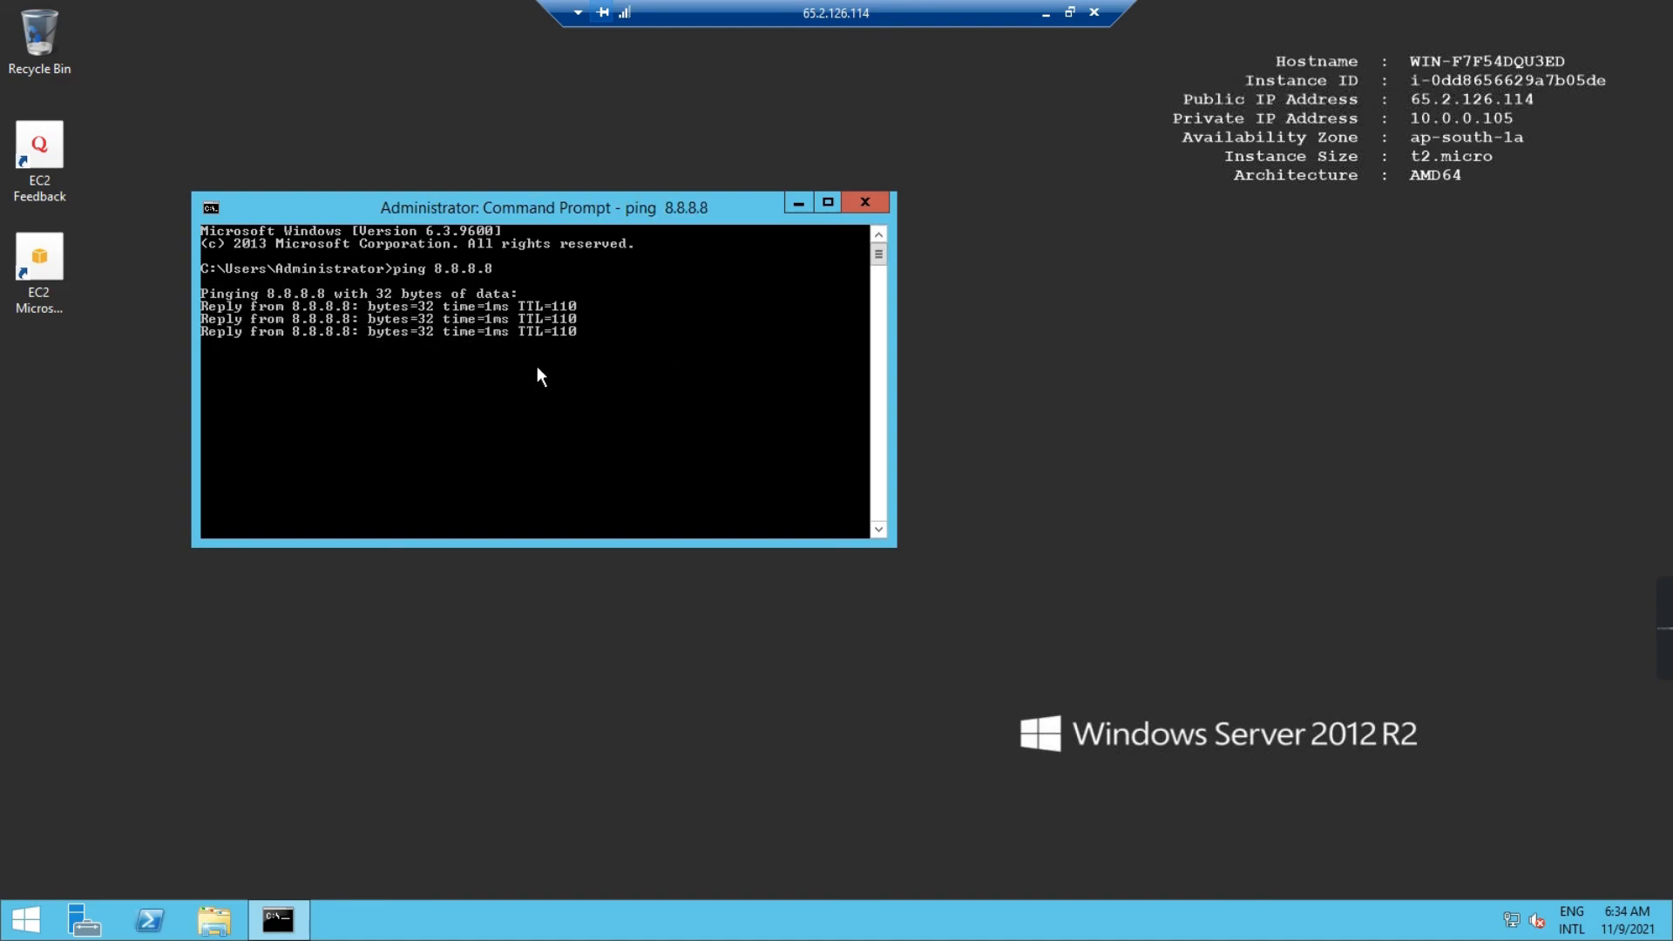
key(ctrl+c)
text(ping google.com)
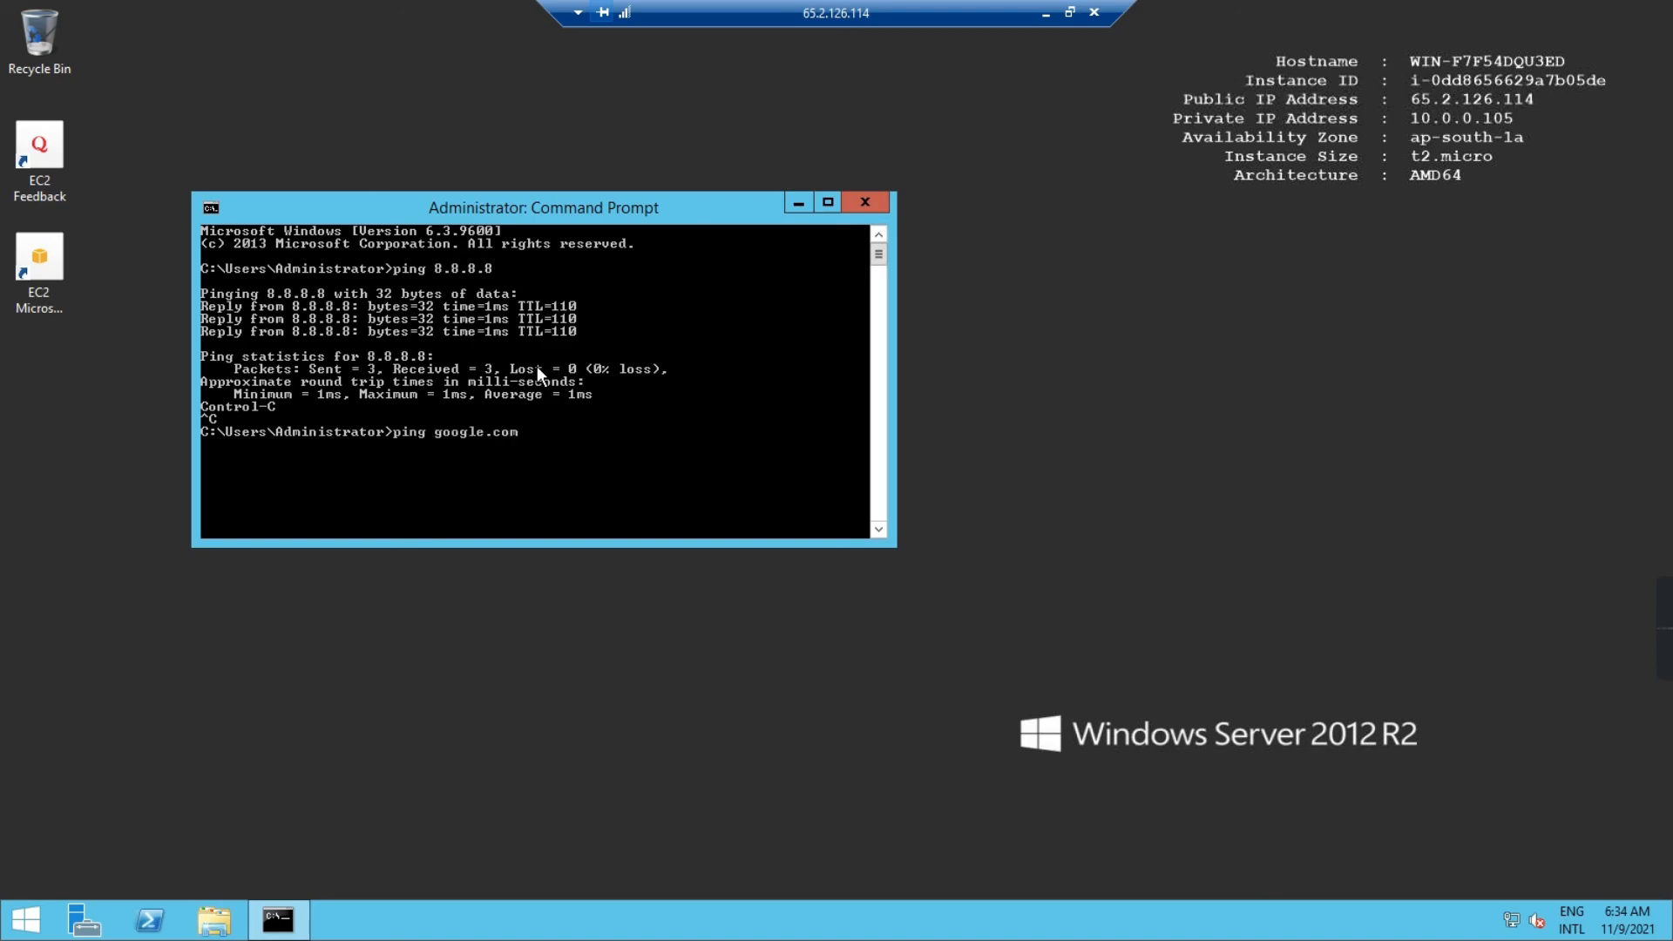
key(Return)
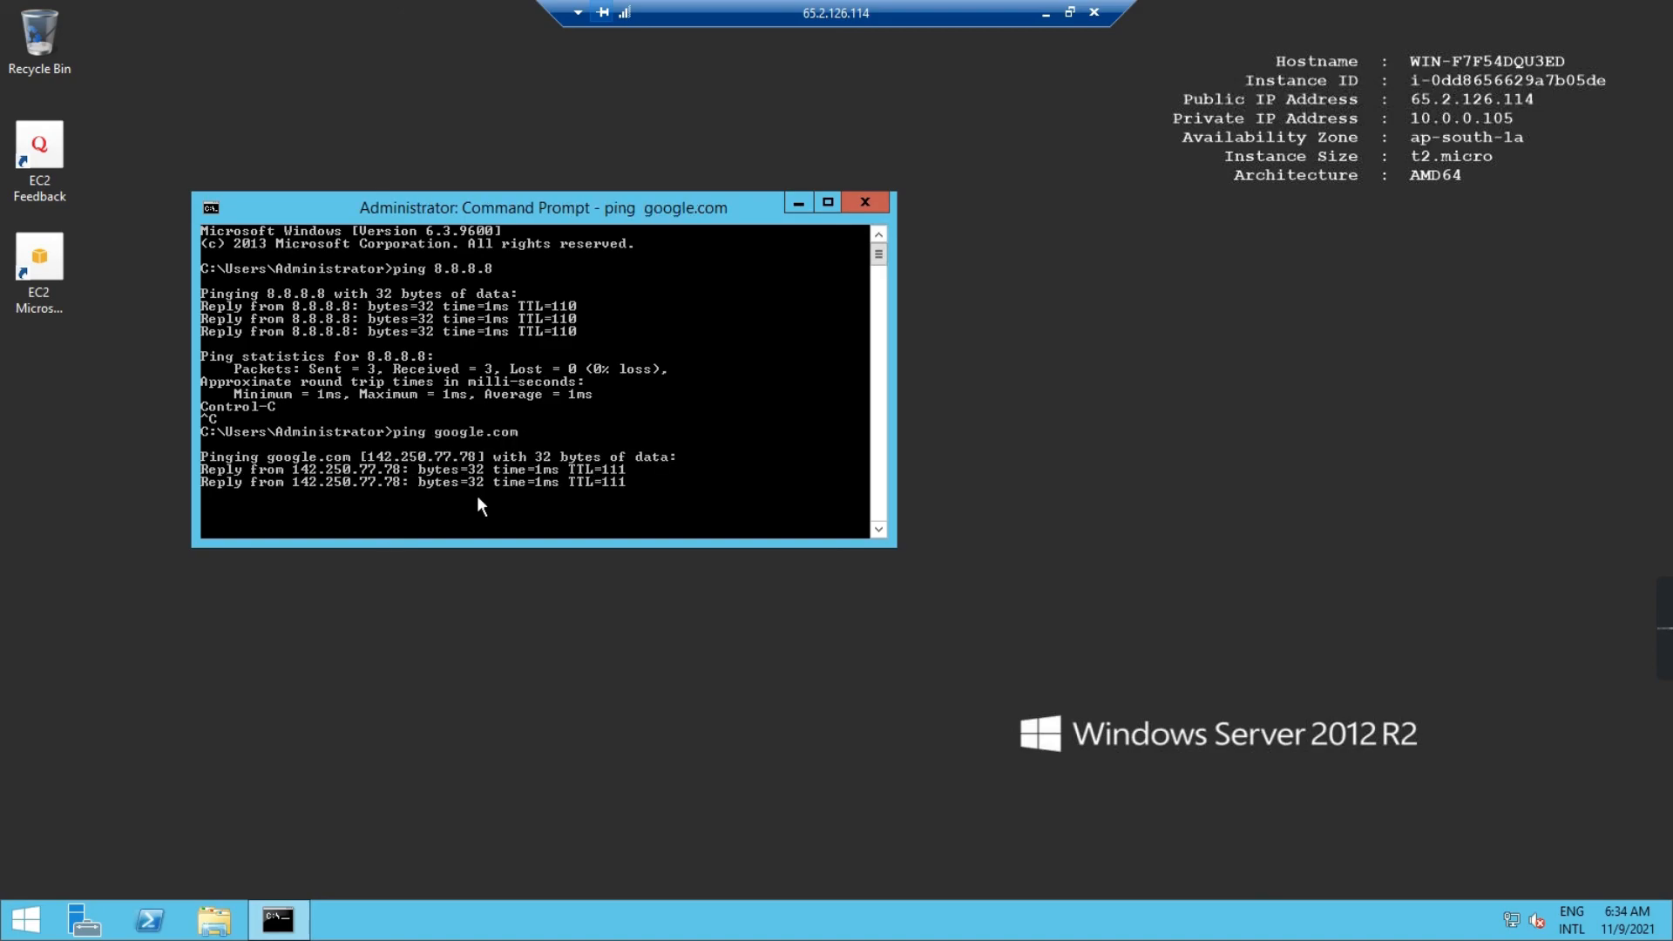
- Close Command Prompt and disconnect the remote desktop session to return to the AWS console
click(865, 203)
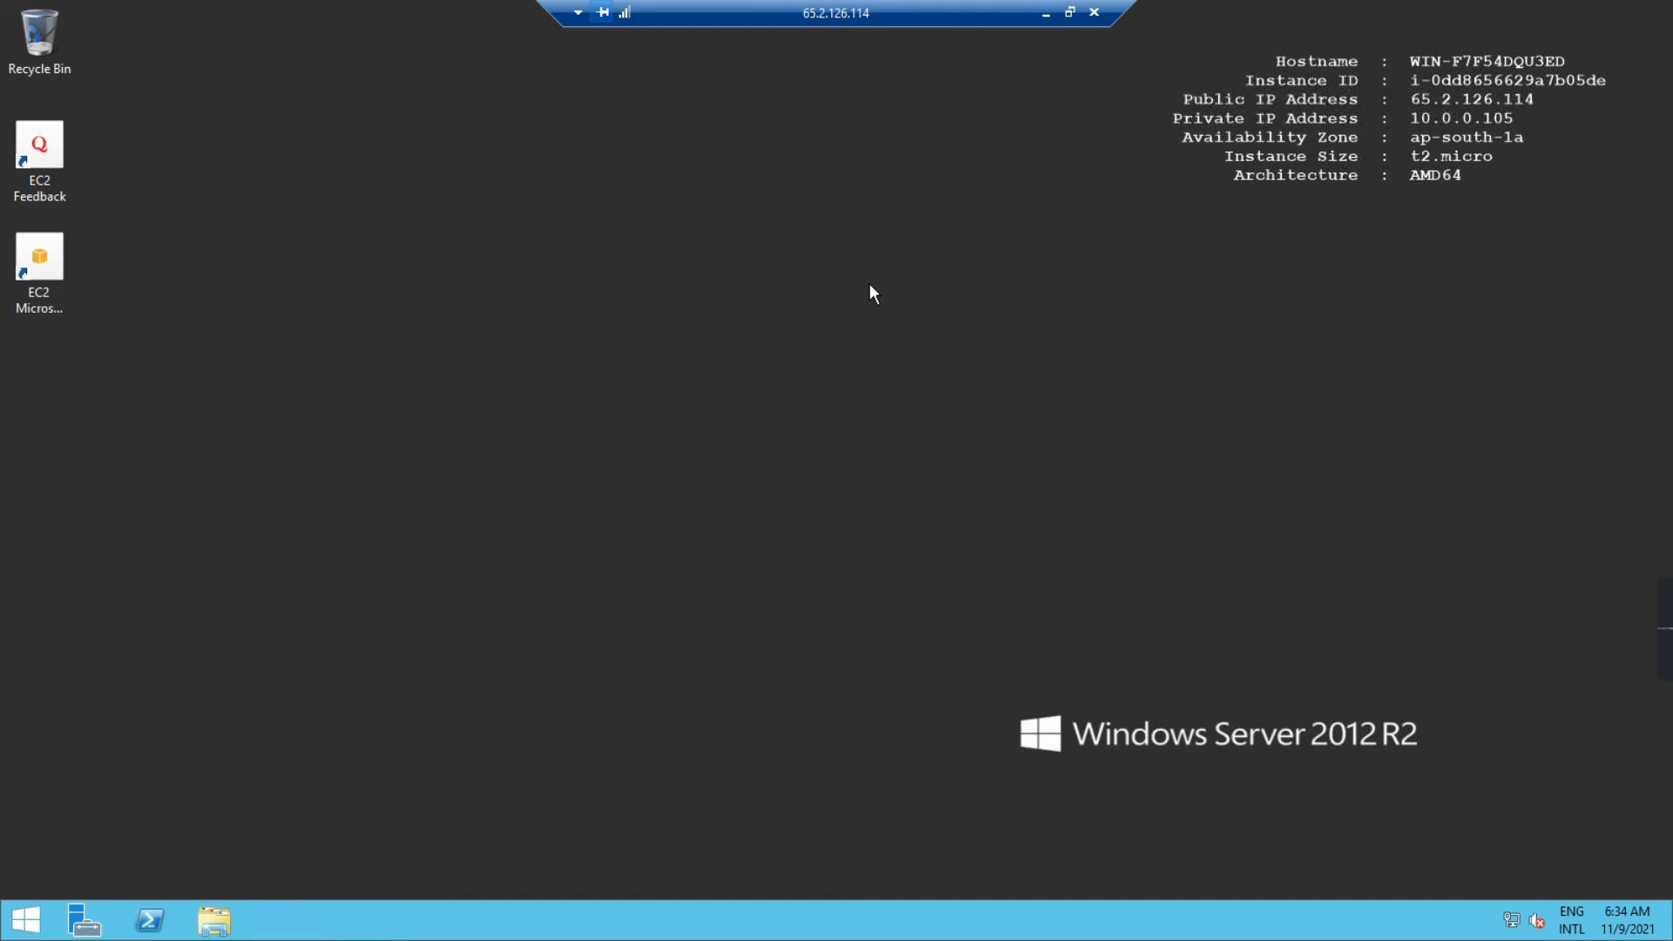
click(1094, 12)
click(925, 502)
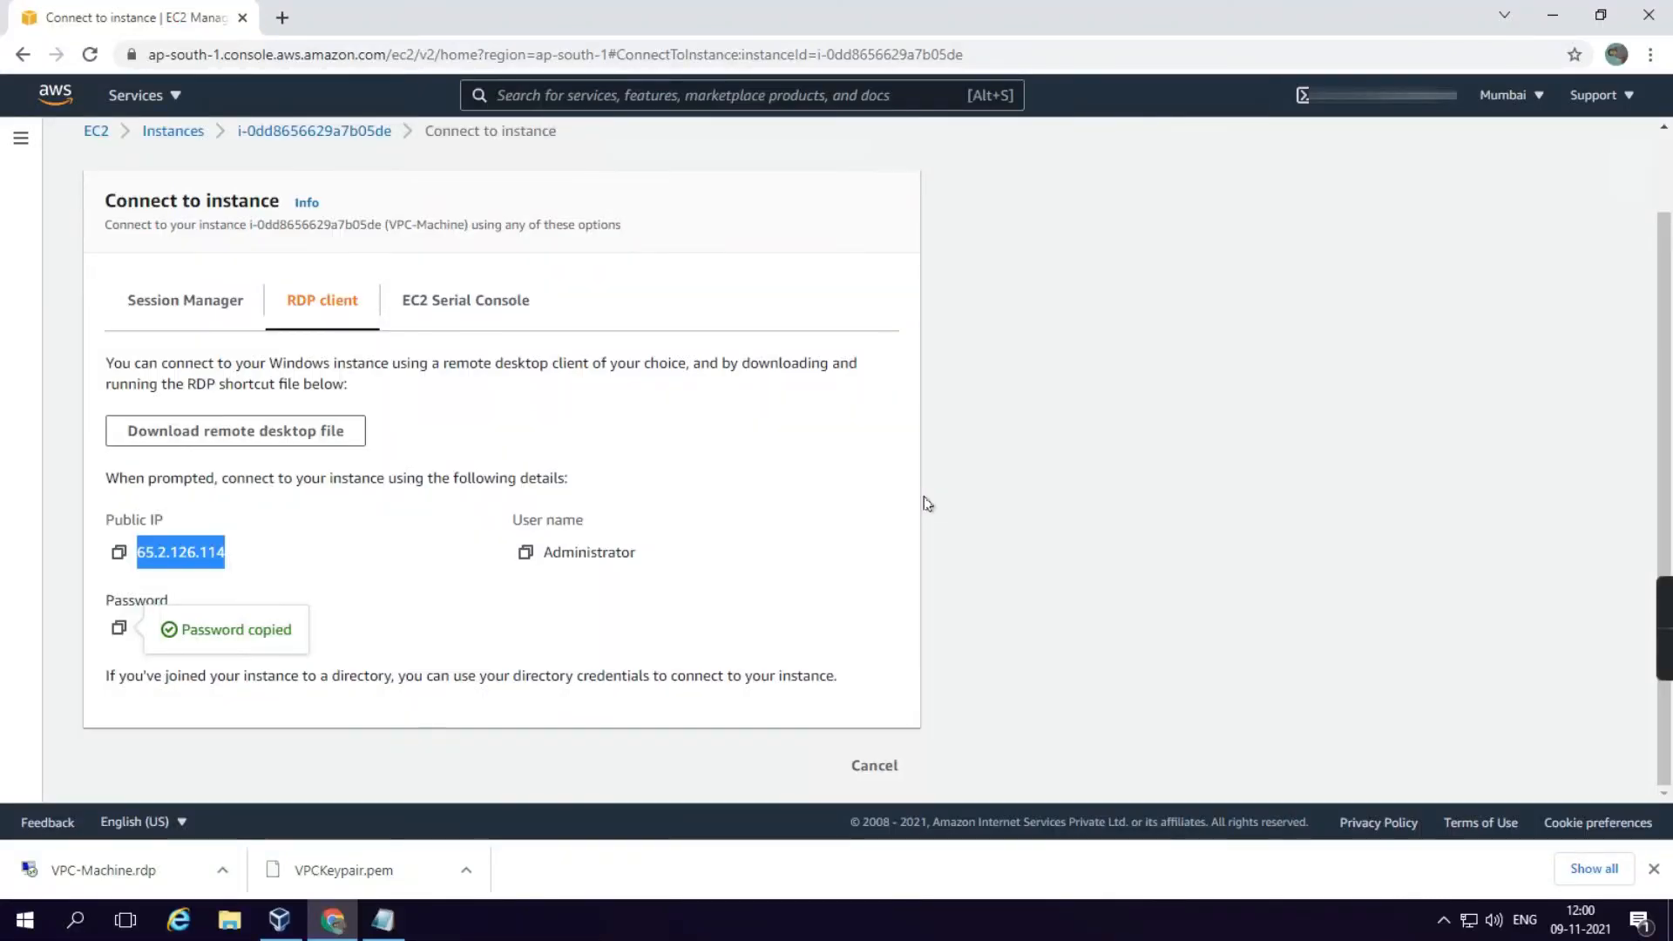